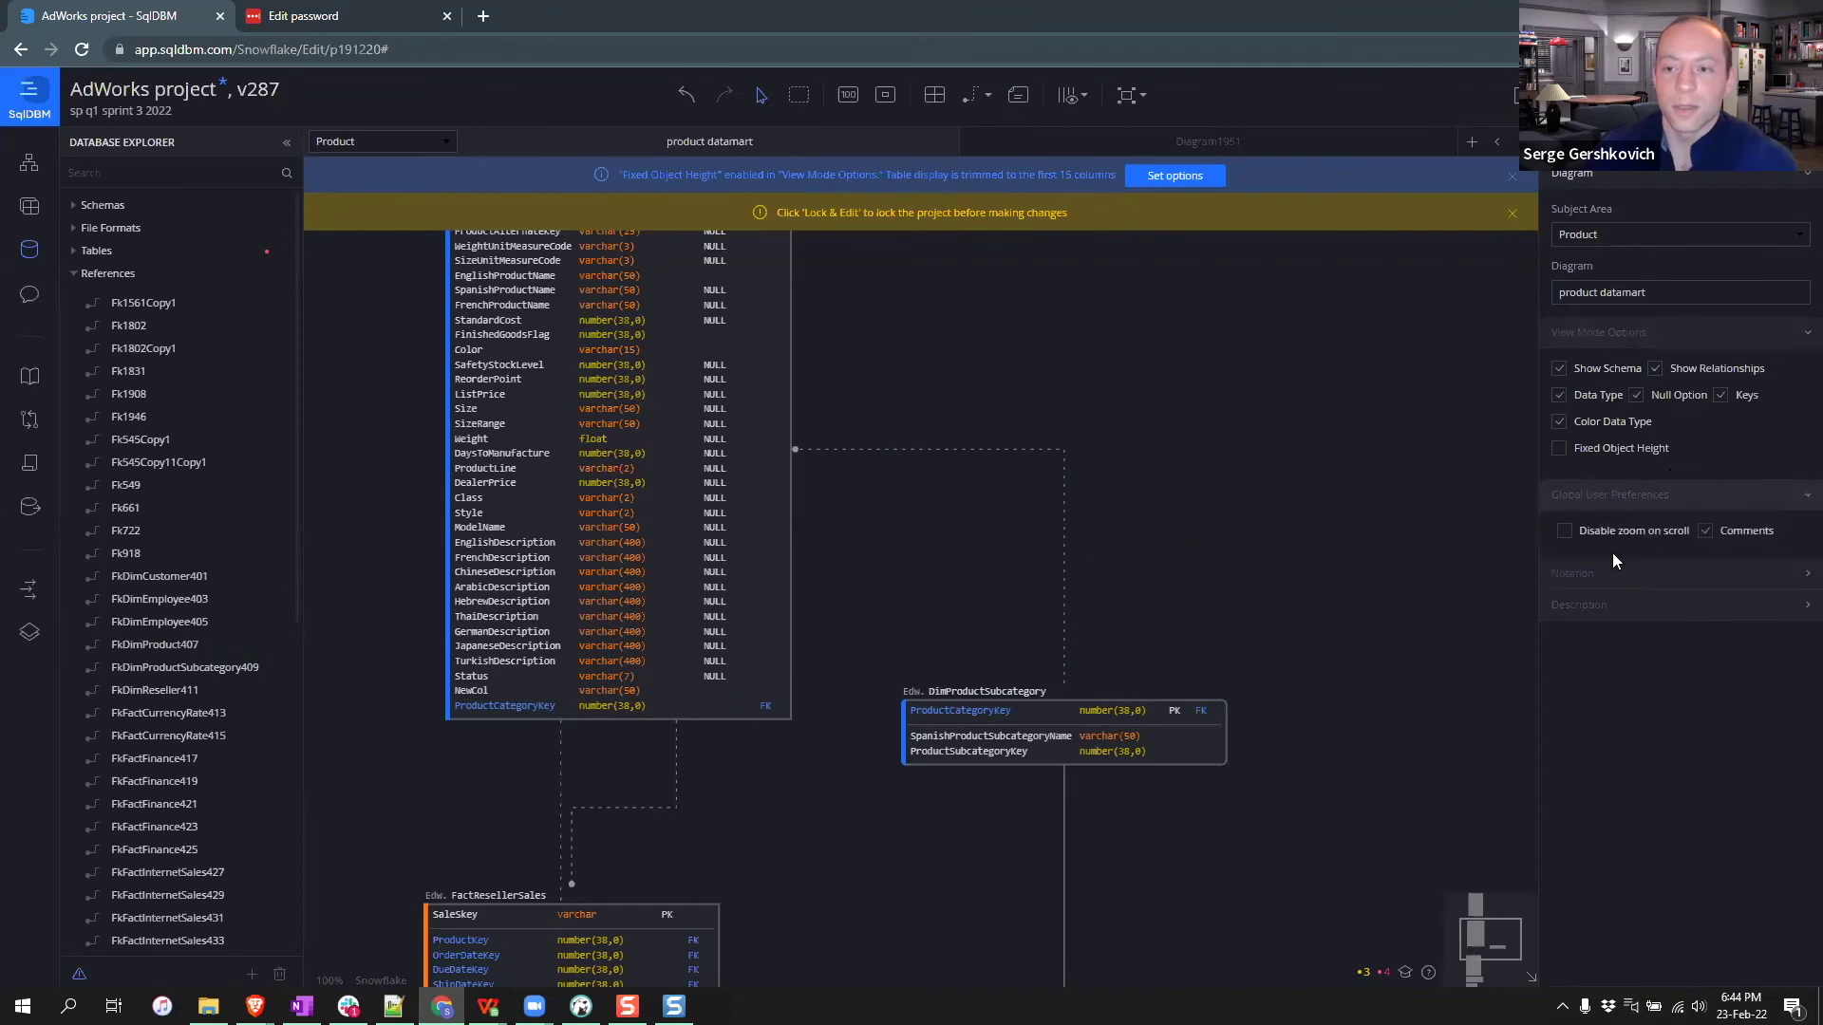
- Switch the relationship notation of the product datamart diagram to Crow's Foot
{"action": "left_click", "coordinate": [1614, 574]}
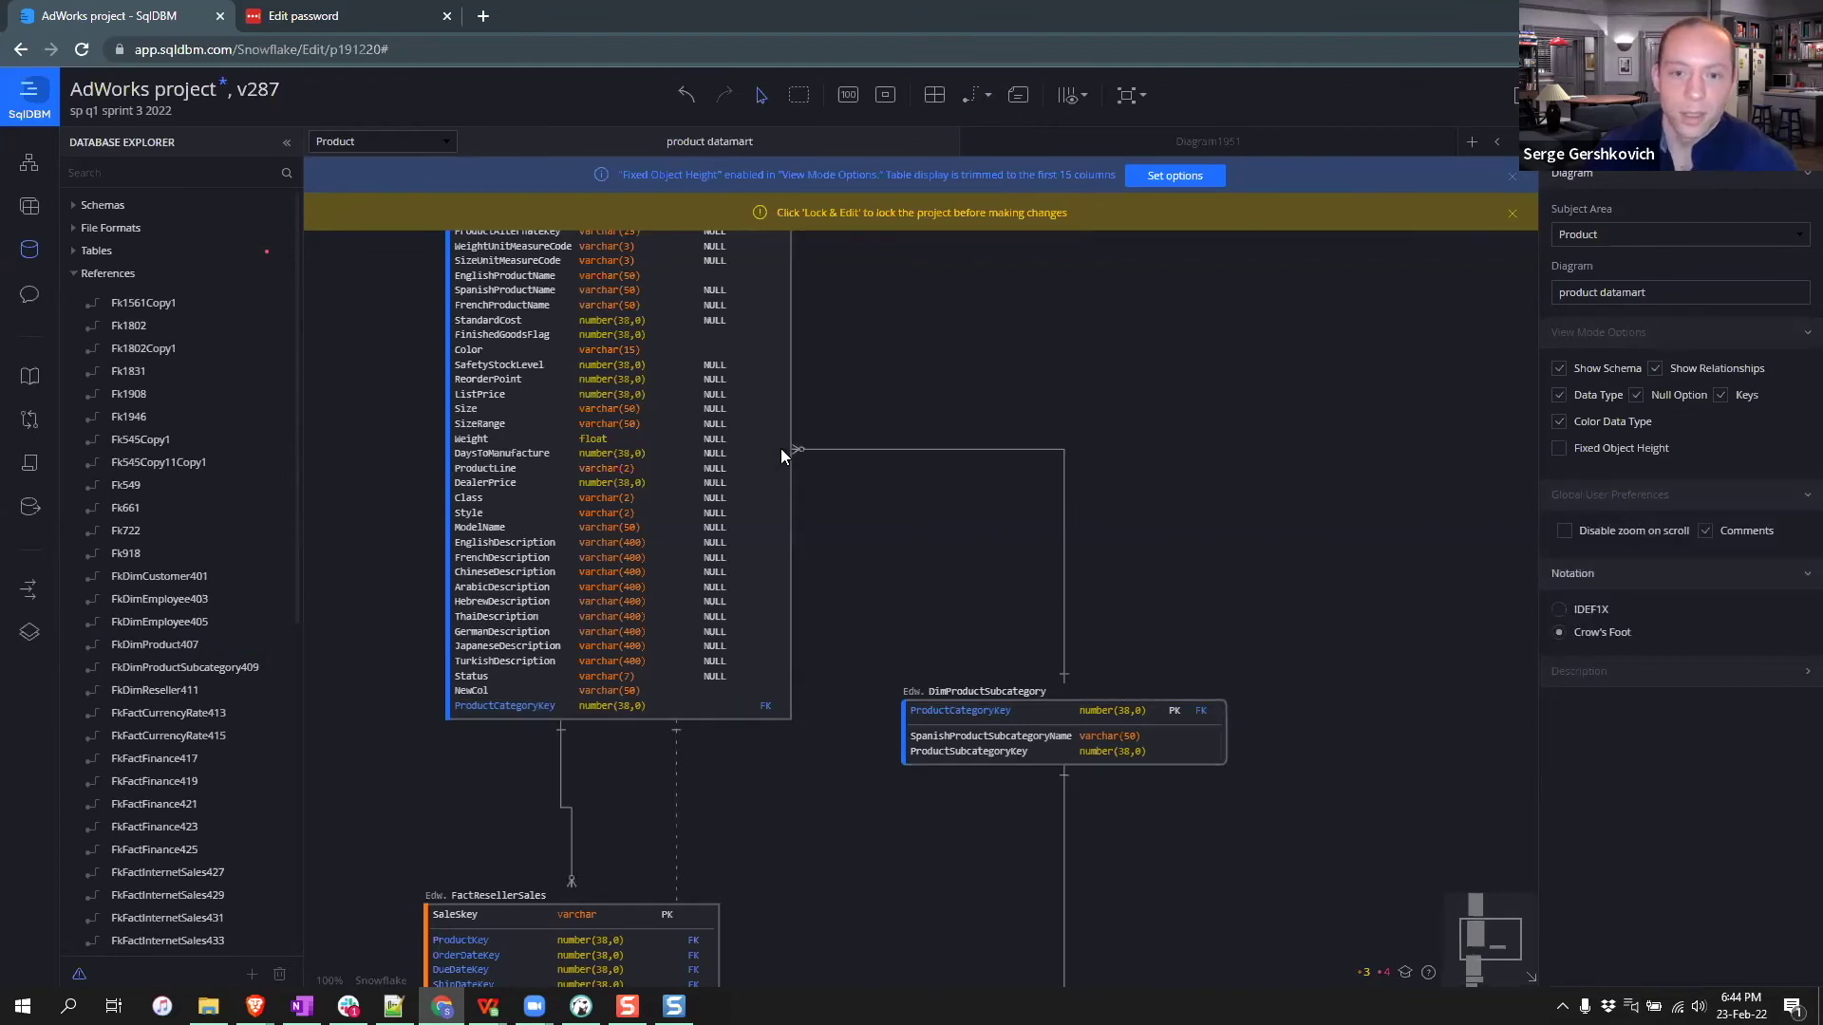
{"action": "scroll", "coordinate": [1253, 736], "scroll_direction": "down", "scroll_amount": 5}
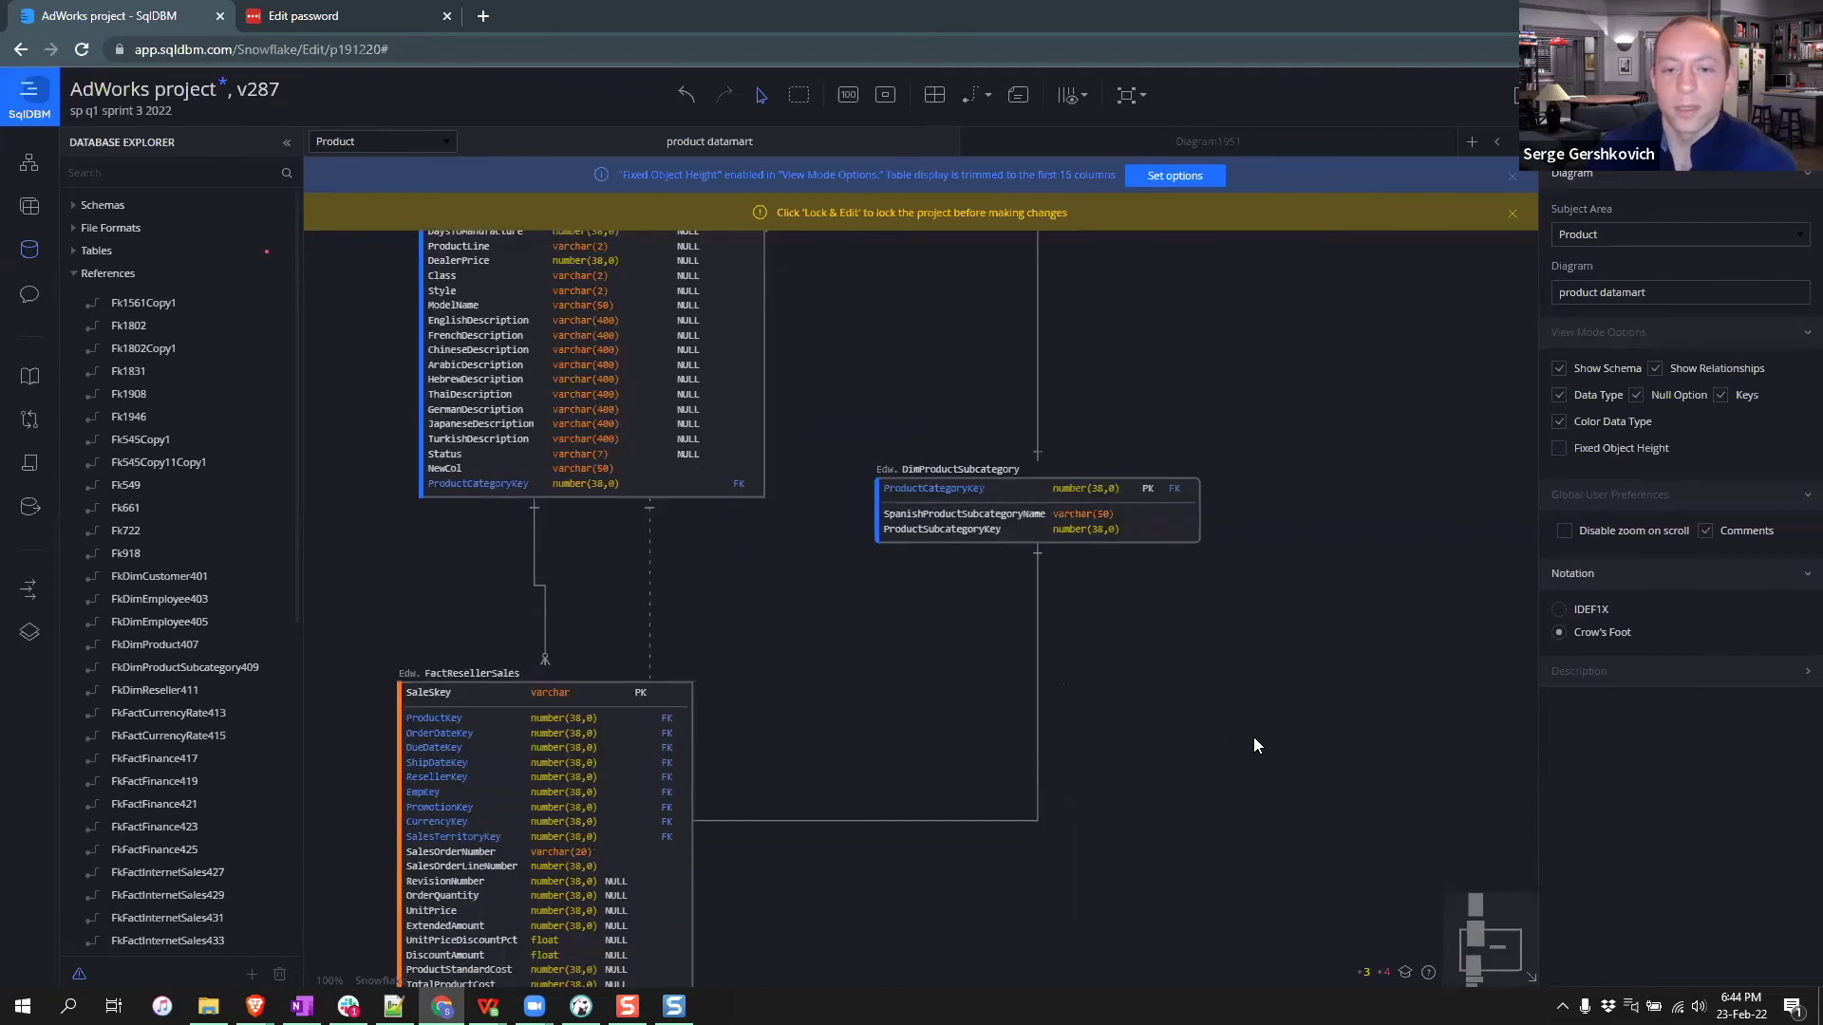
{"action": "left_click_drag", "start_coordinate": [1232, 756], "coordinate": [1239, 686]}
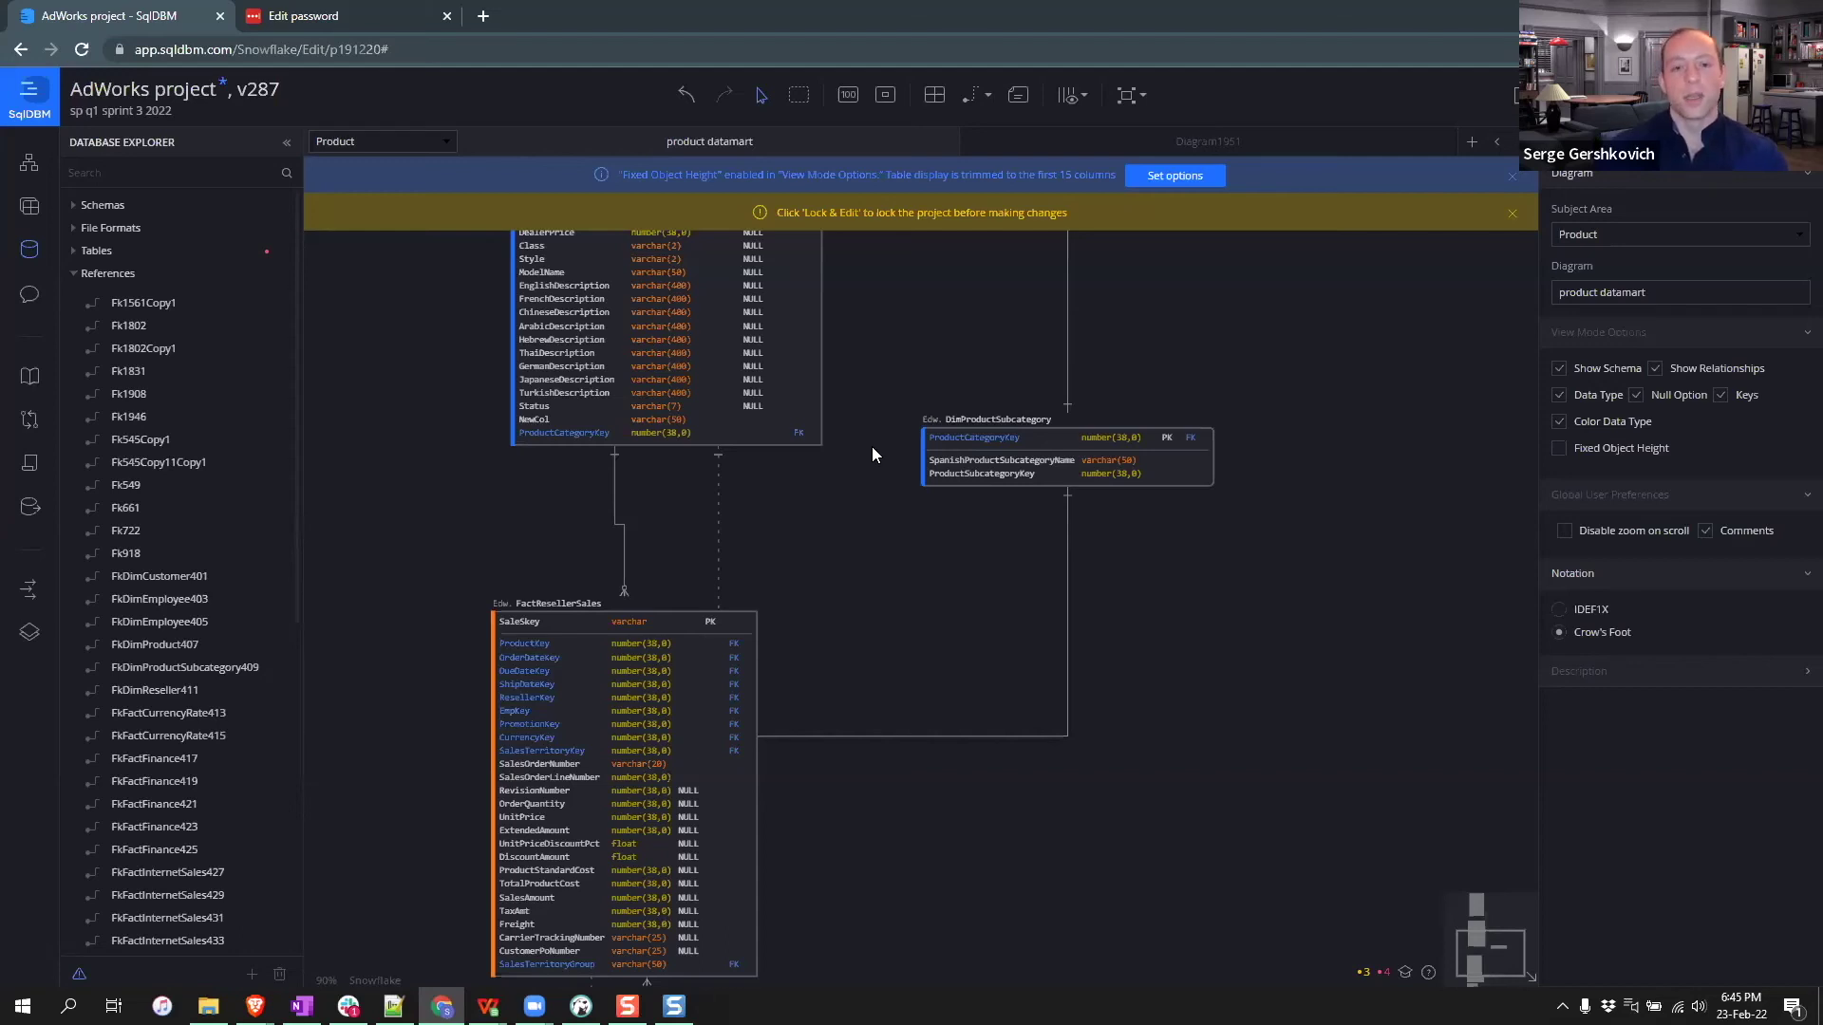
- Select the DimProductSubcategory table and check the properties and description of its ProductSubcategoryKey column
{"action": "left_click", "coordinate": [987, 492]}
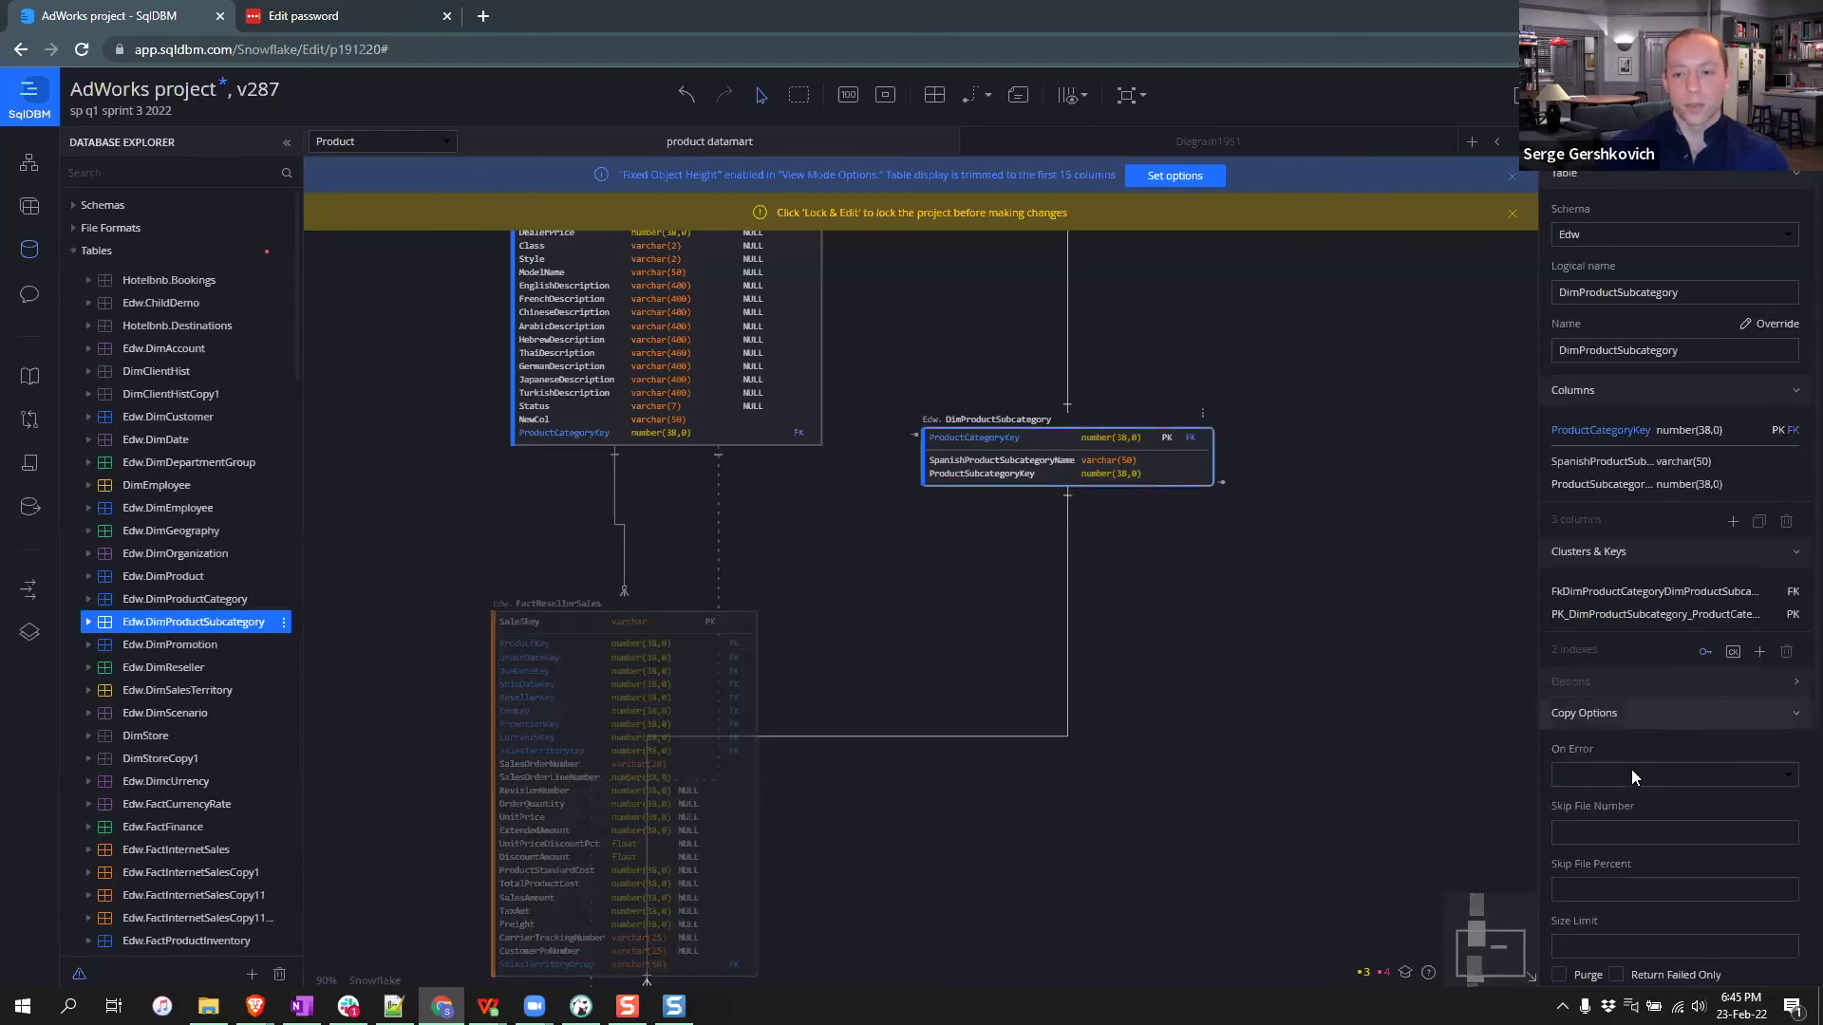
{"action": "left_click", "coordinate": [1009, 474]}
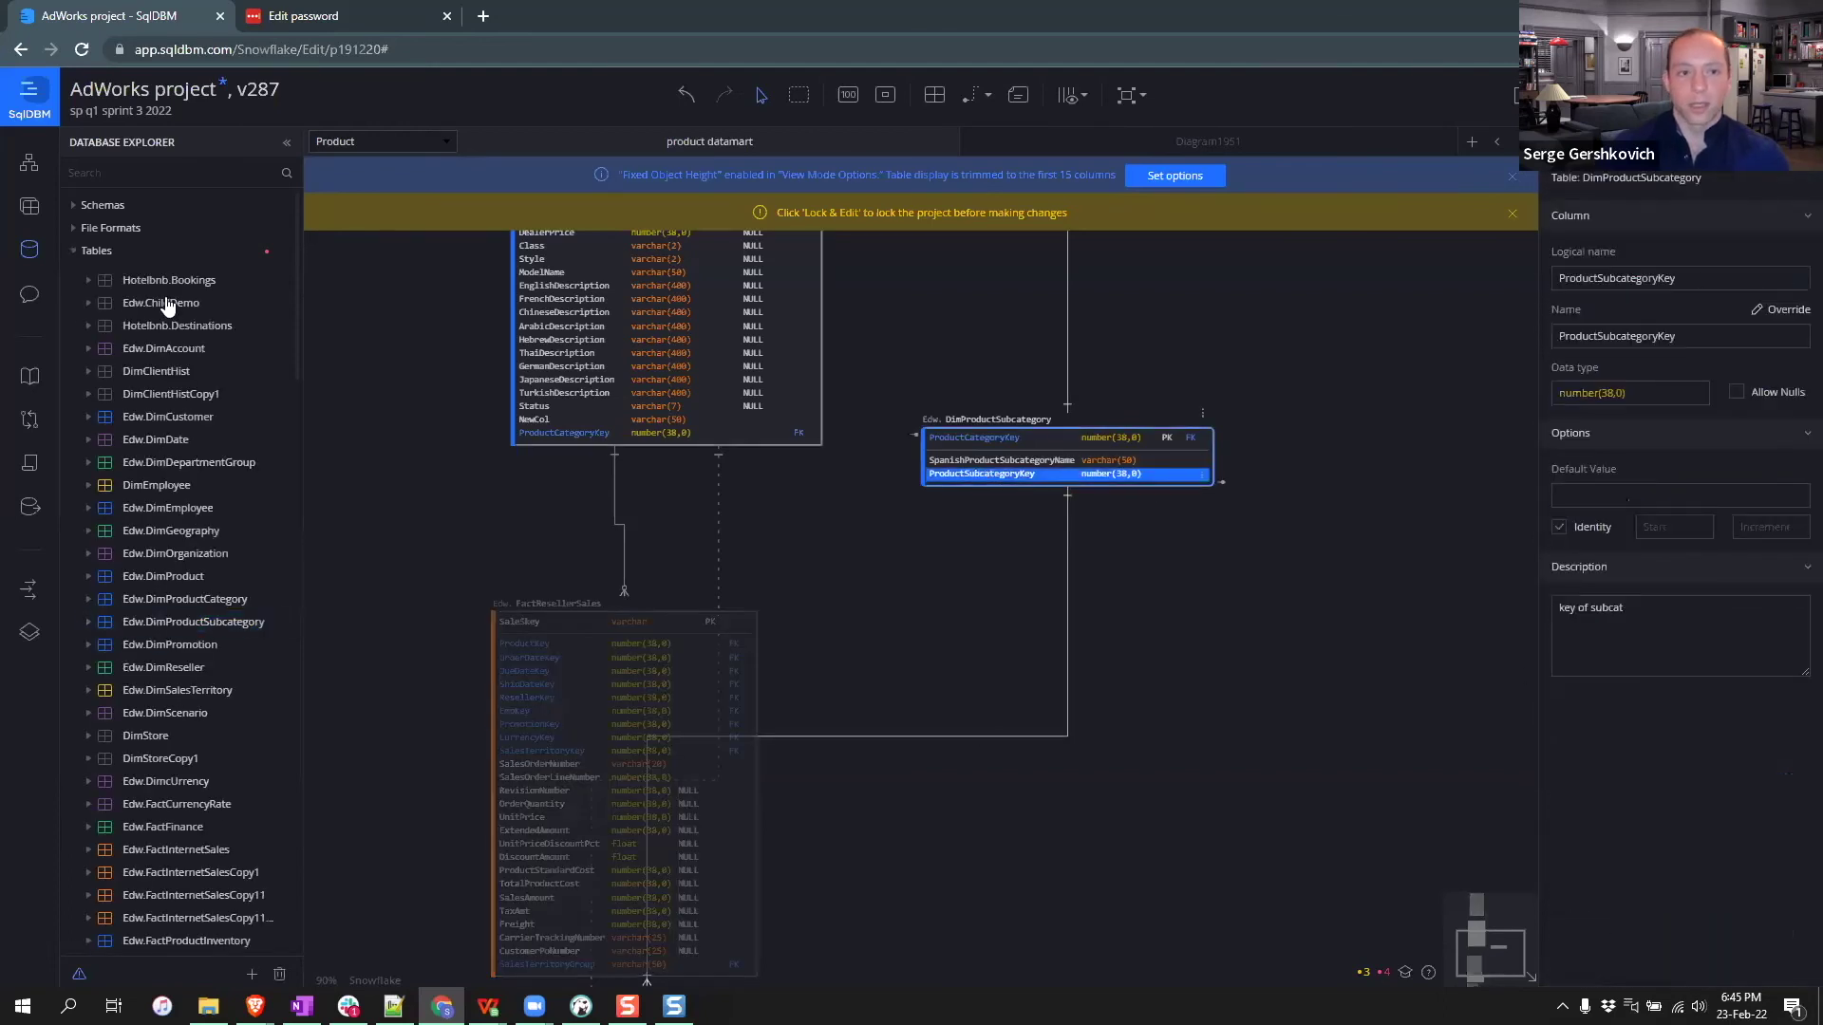
- Open the database documentation and review the column descriptions of the Edw.DimAccount table, including Operator
{"action": "left_click", "coordinate": [32, 377]}
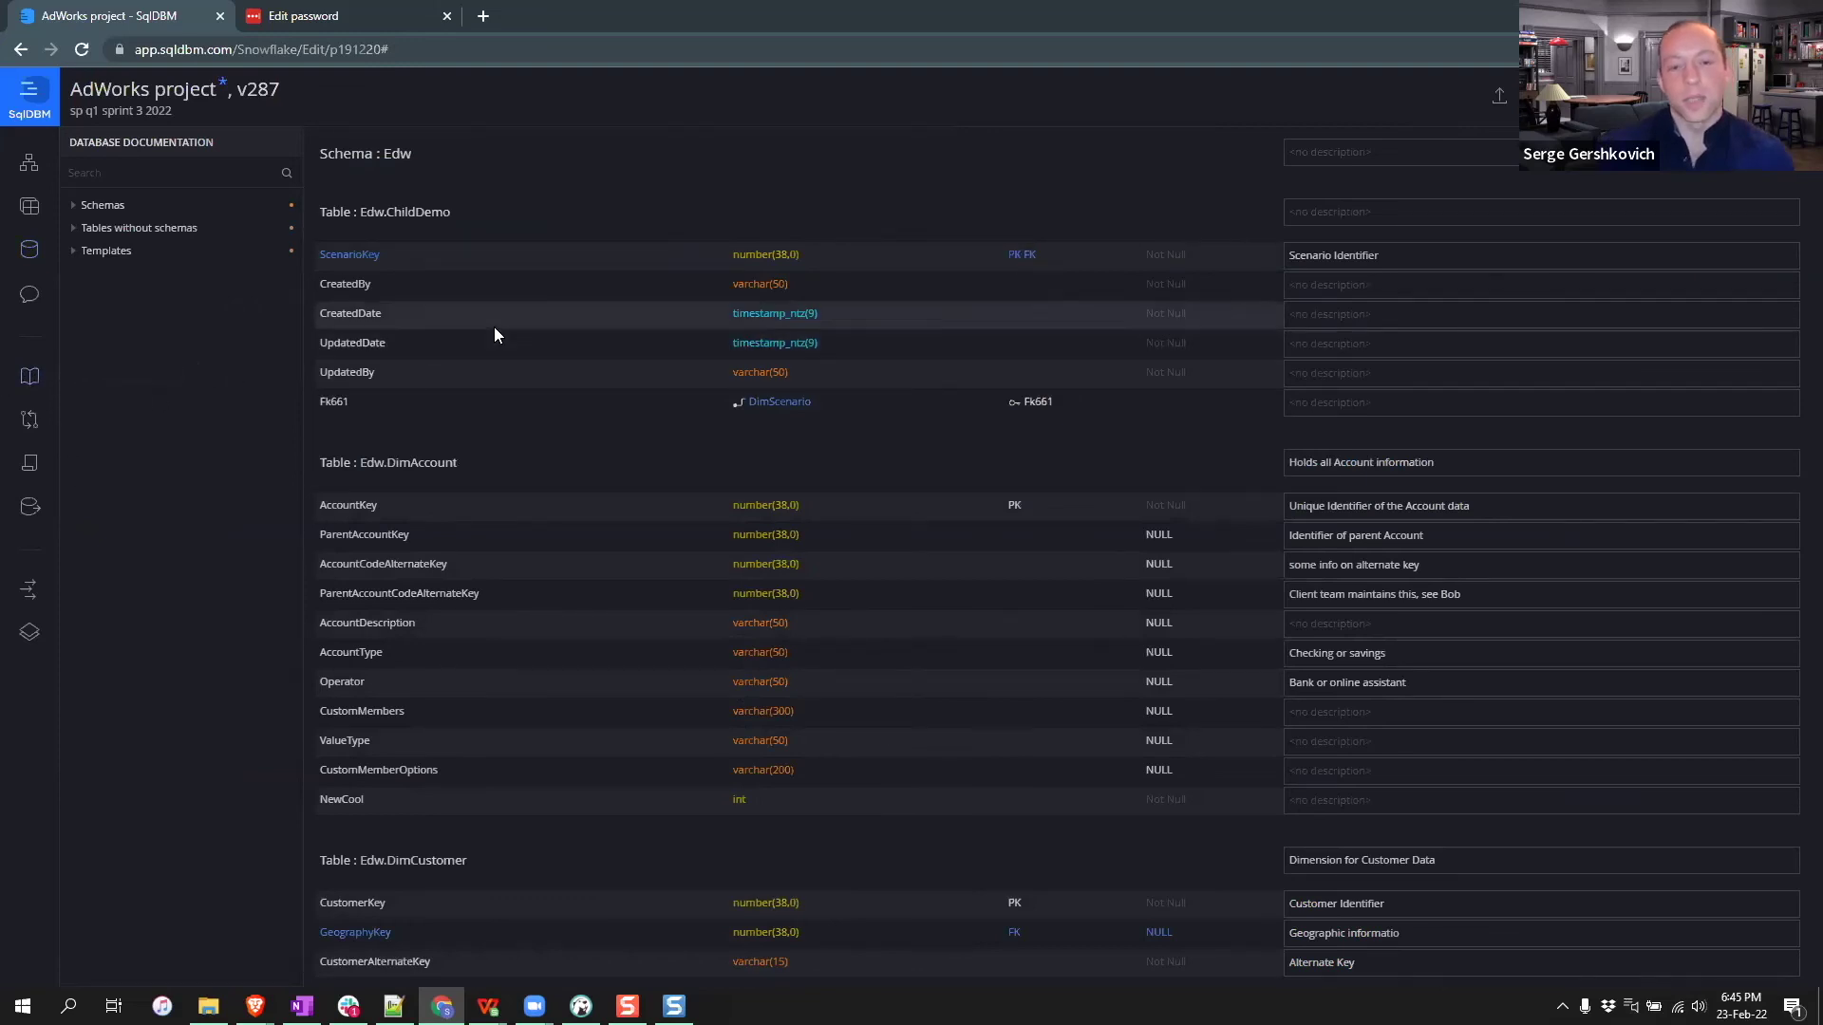
{"action": "left_click", "coordinate": [1364, 736]}
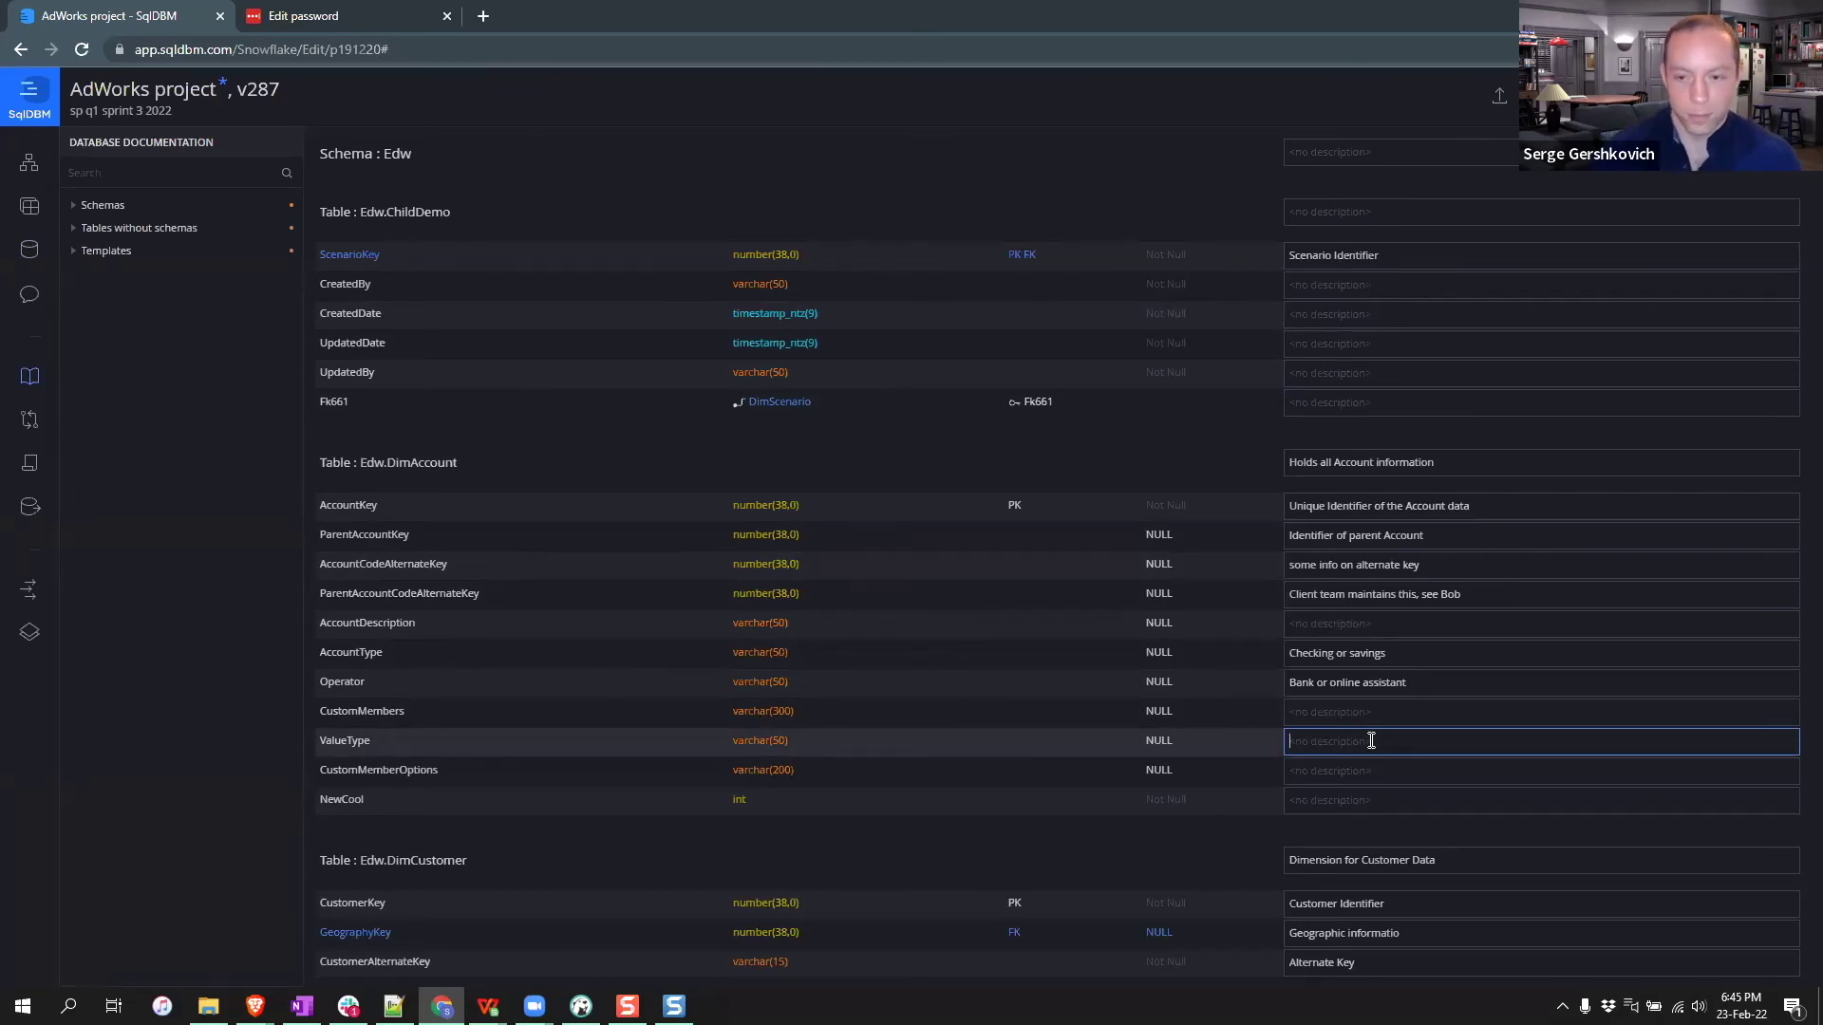
{"action": "left_click_drag", "start_coordinate": [1323, 684], "coordinate": [1525, 692]}
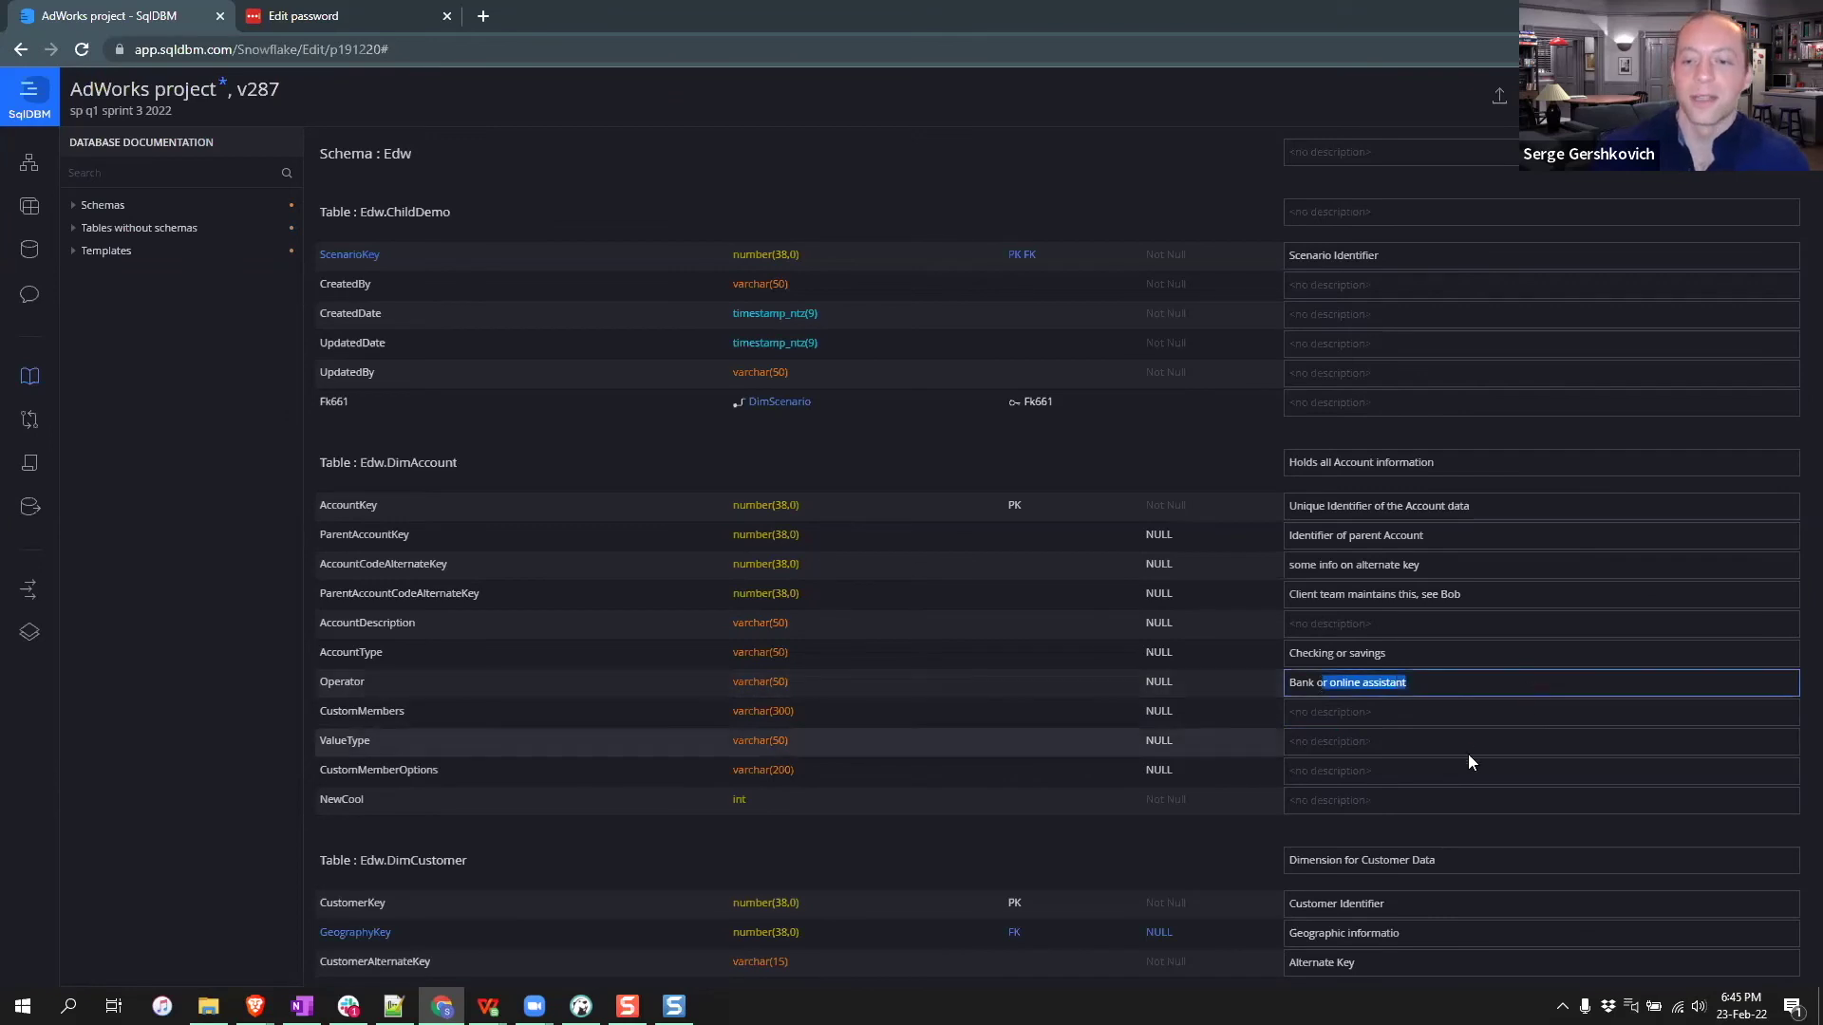
{"action": "left_click", "coordinate": [1415, 686]}
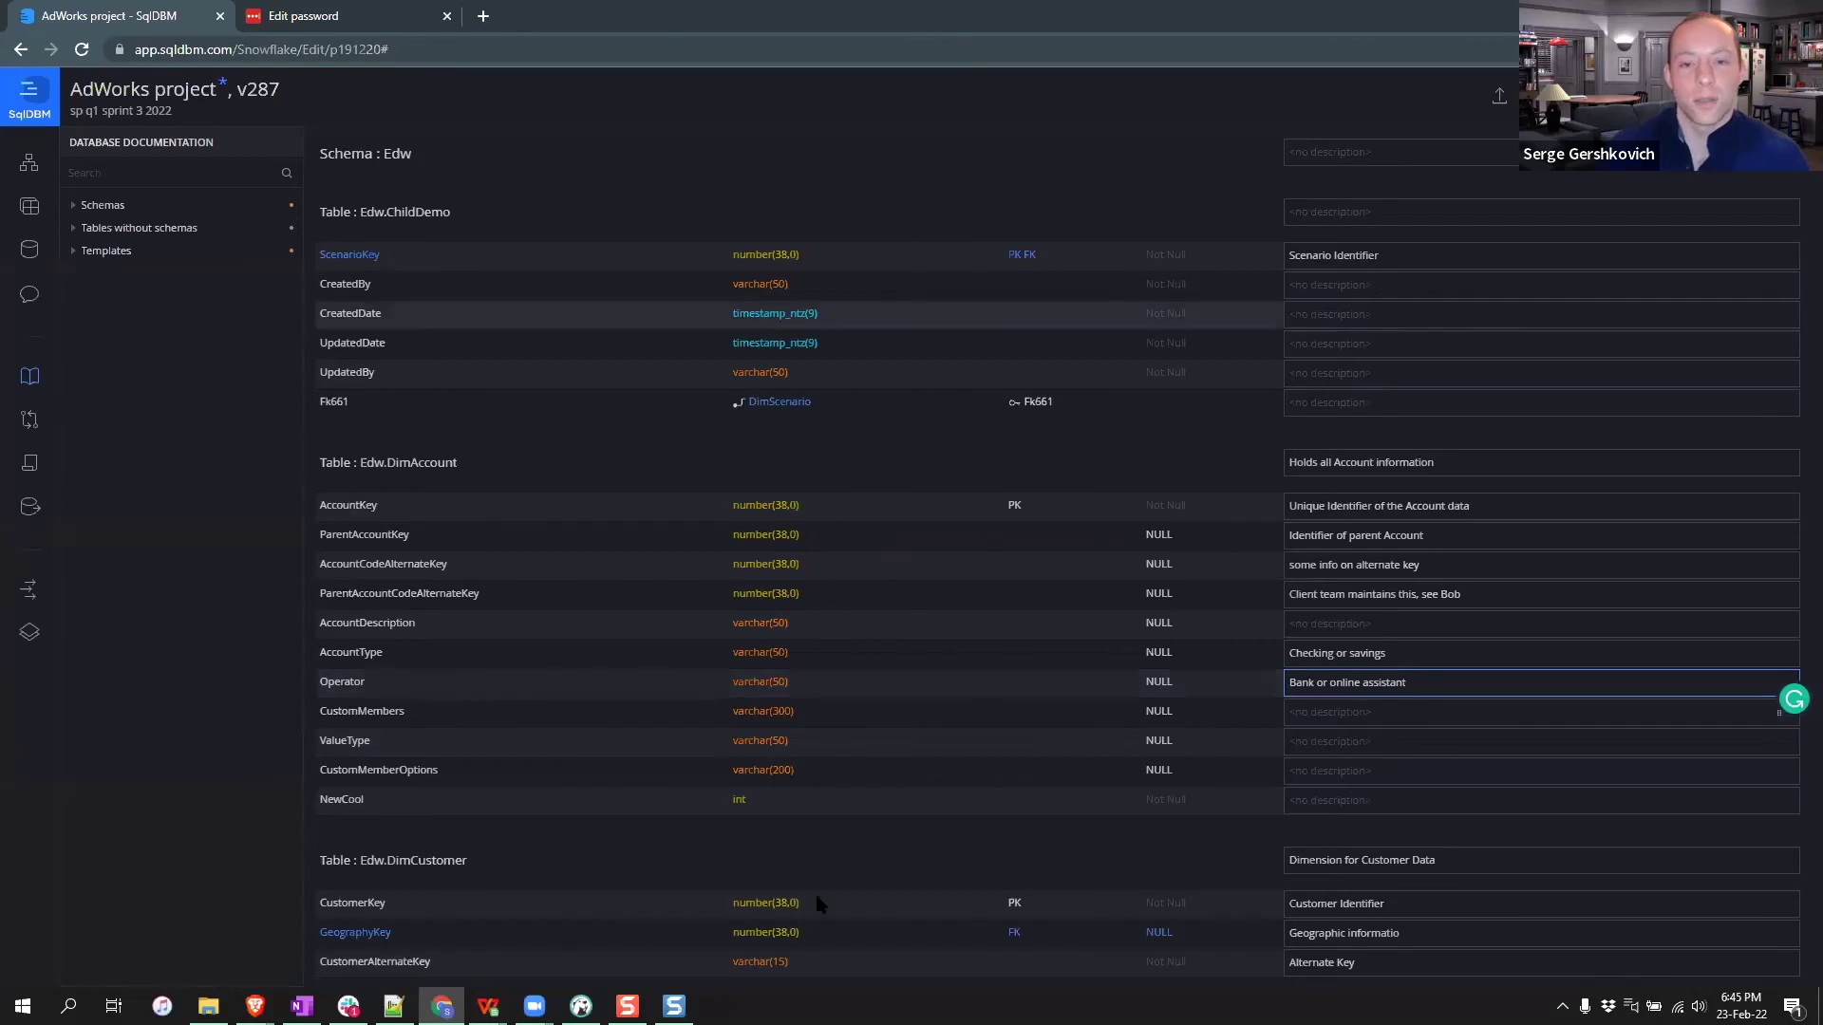
- Search the documentation for "format" and go to the OrganizationKey description of the DimOrganization table in the Edw schema
{"action": "left_click", "coordinate": [139, 174]}
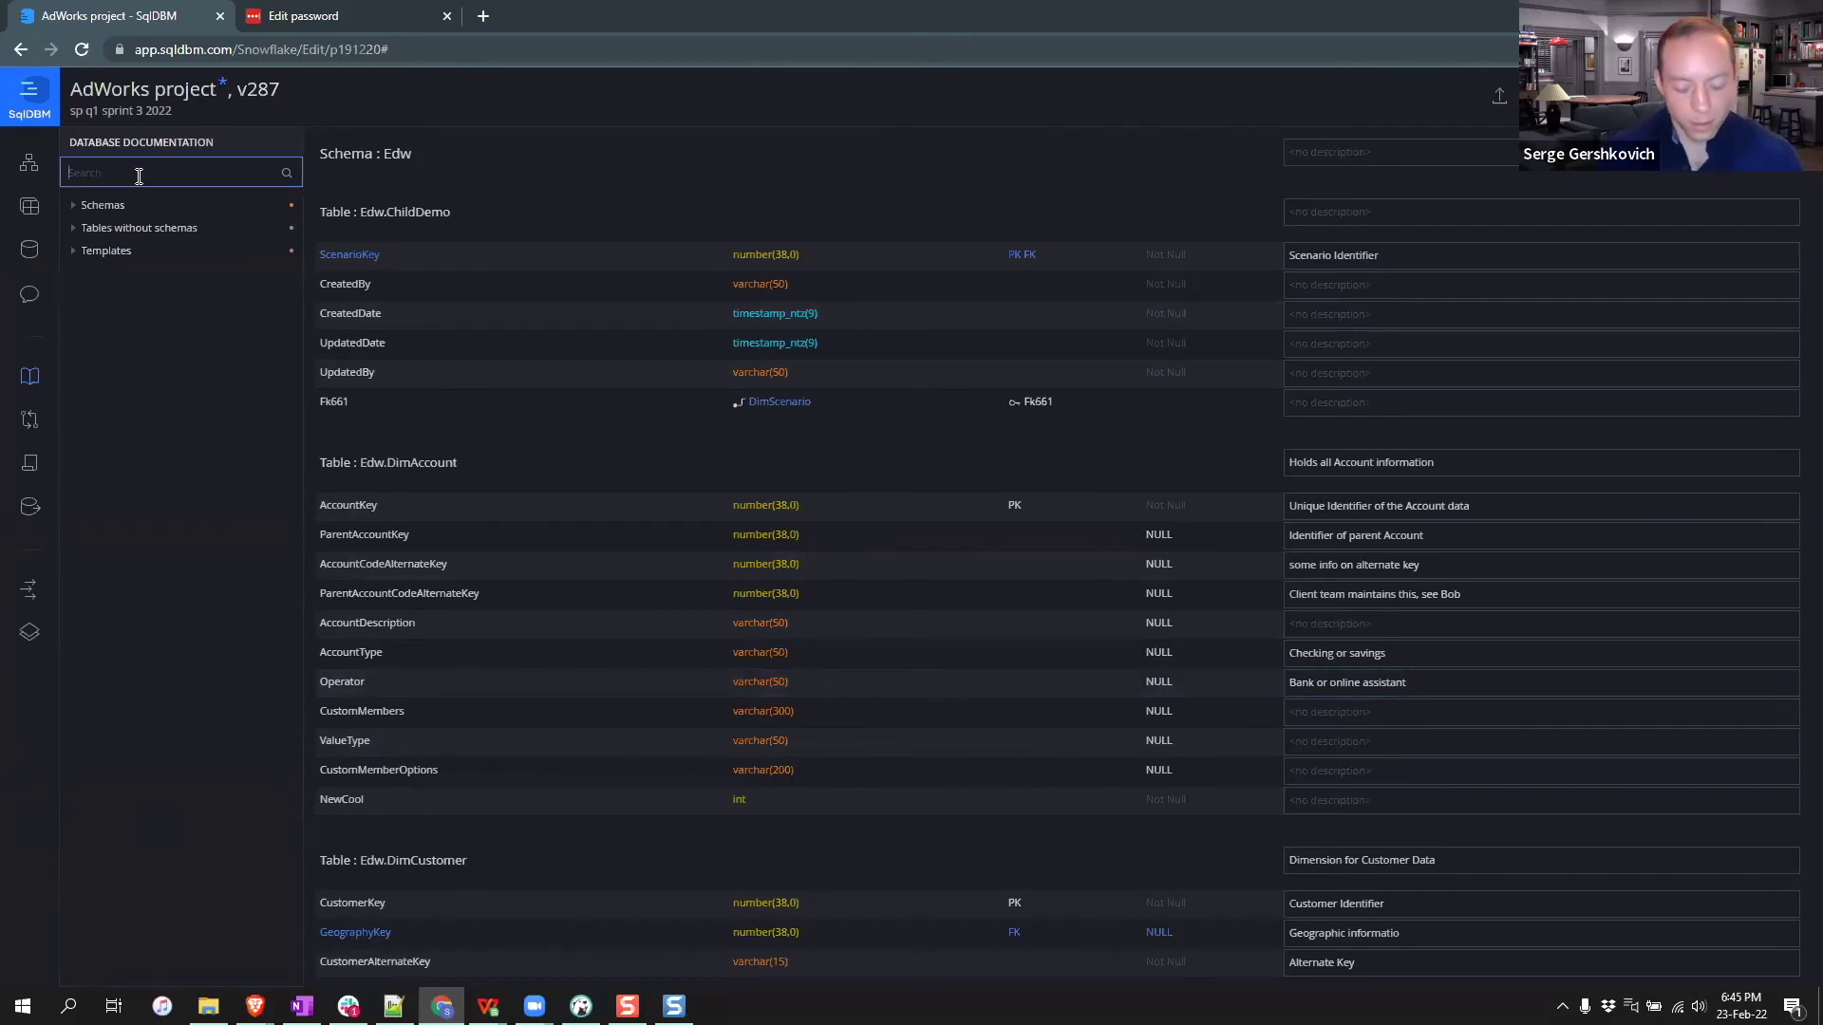
{"action": "type", "text": "format"}
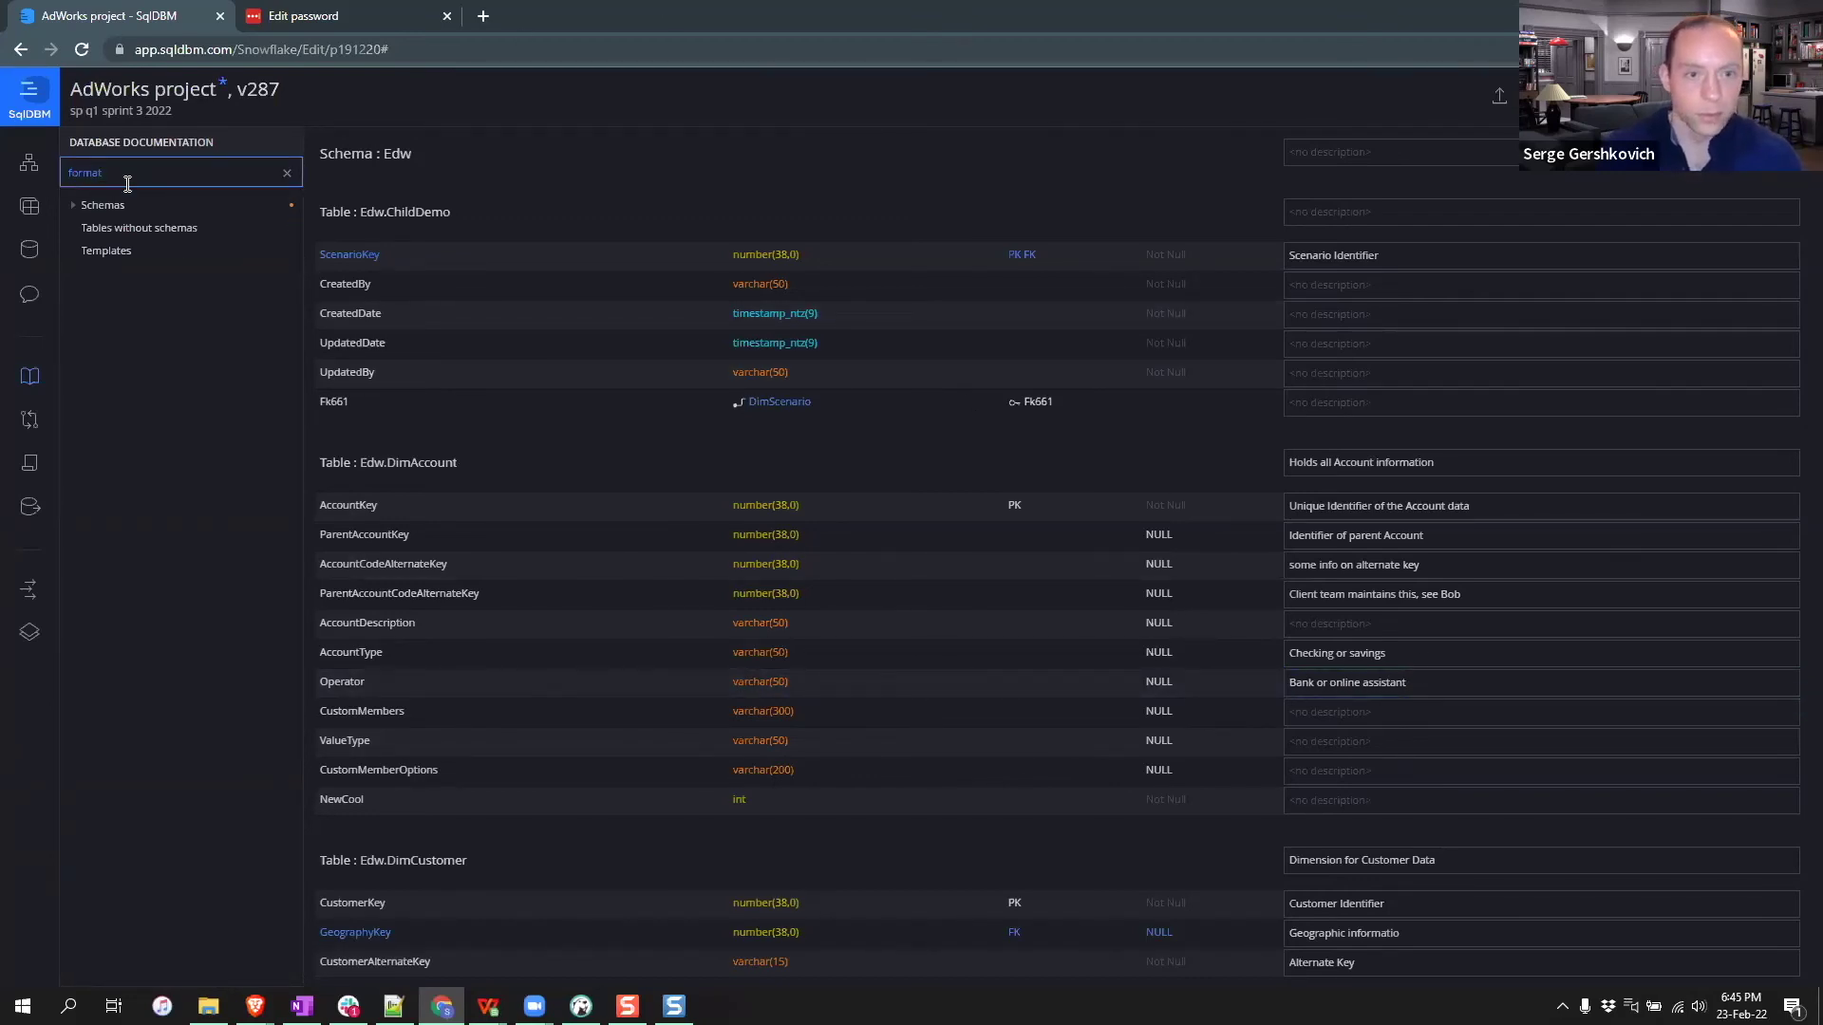
{"action": "left_click", "coordinate": [80, 209]}
{"action": "left_click", "coordinate": [88, 261]}
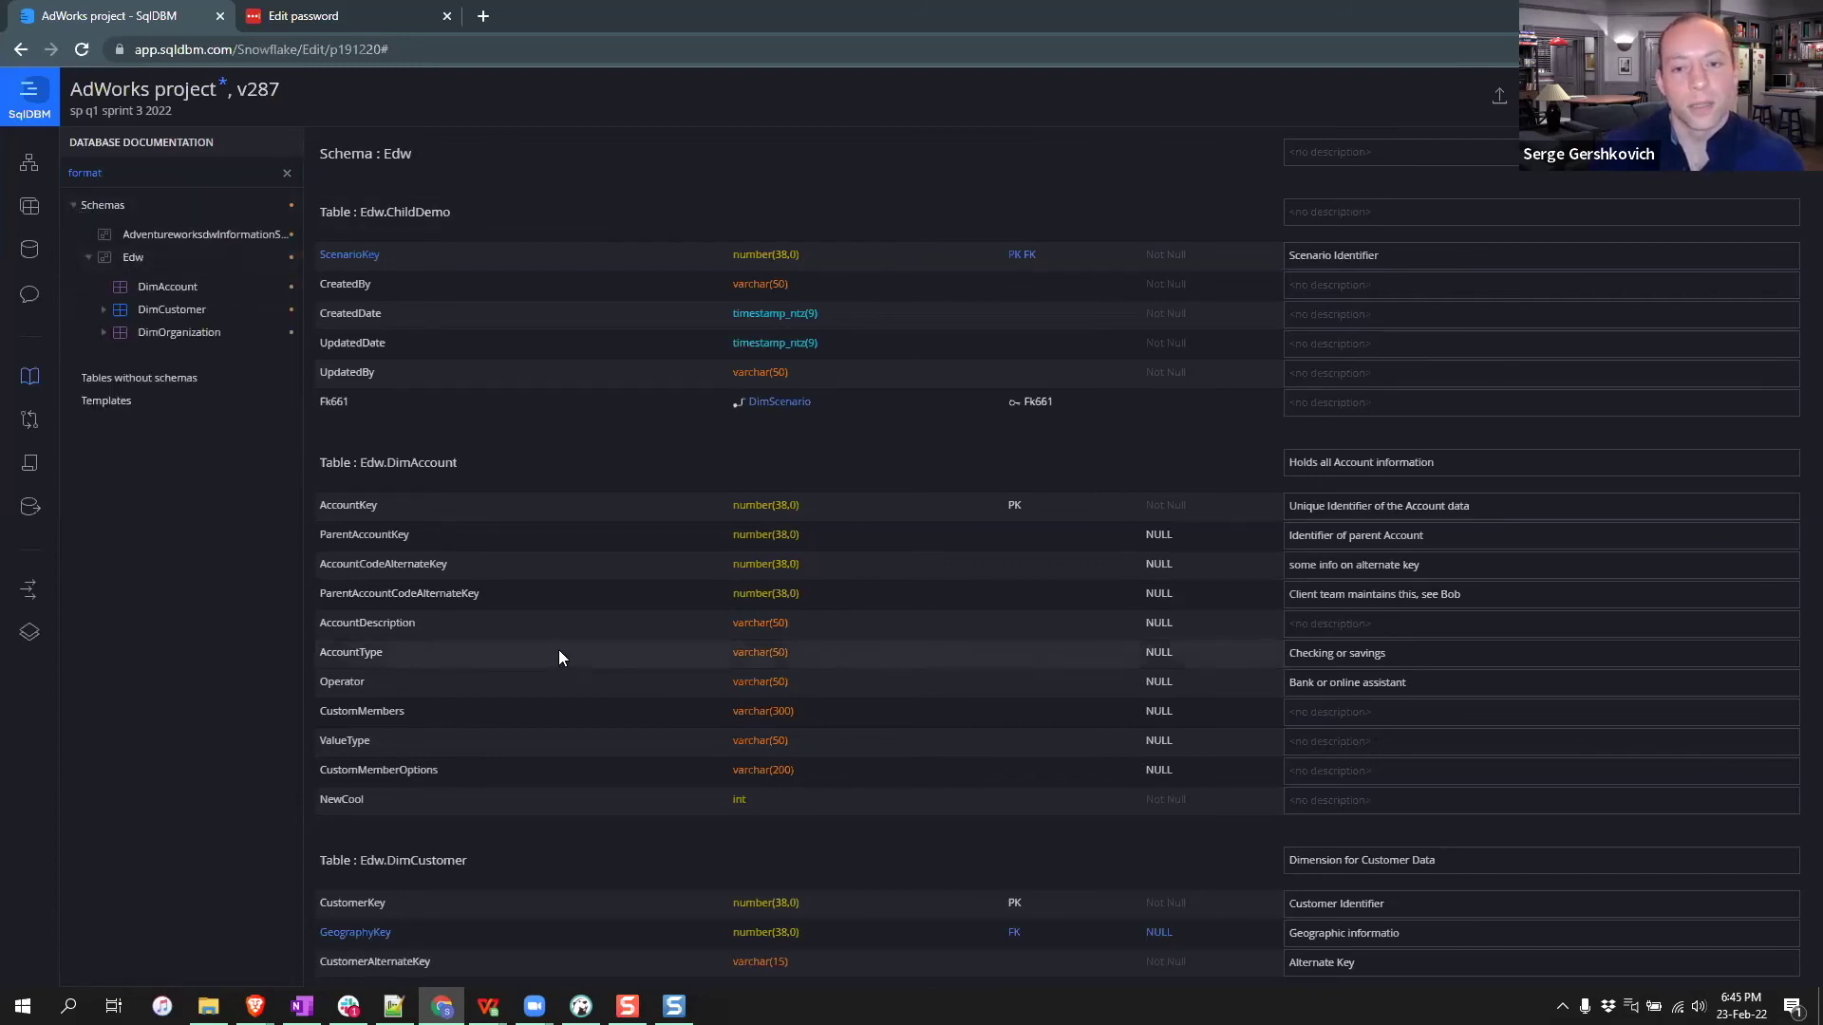
{"action": "left_click", "coordinate": [104, 332]}
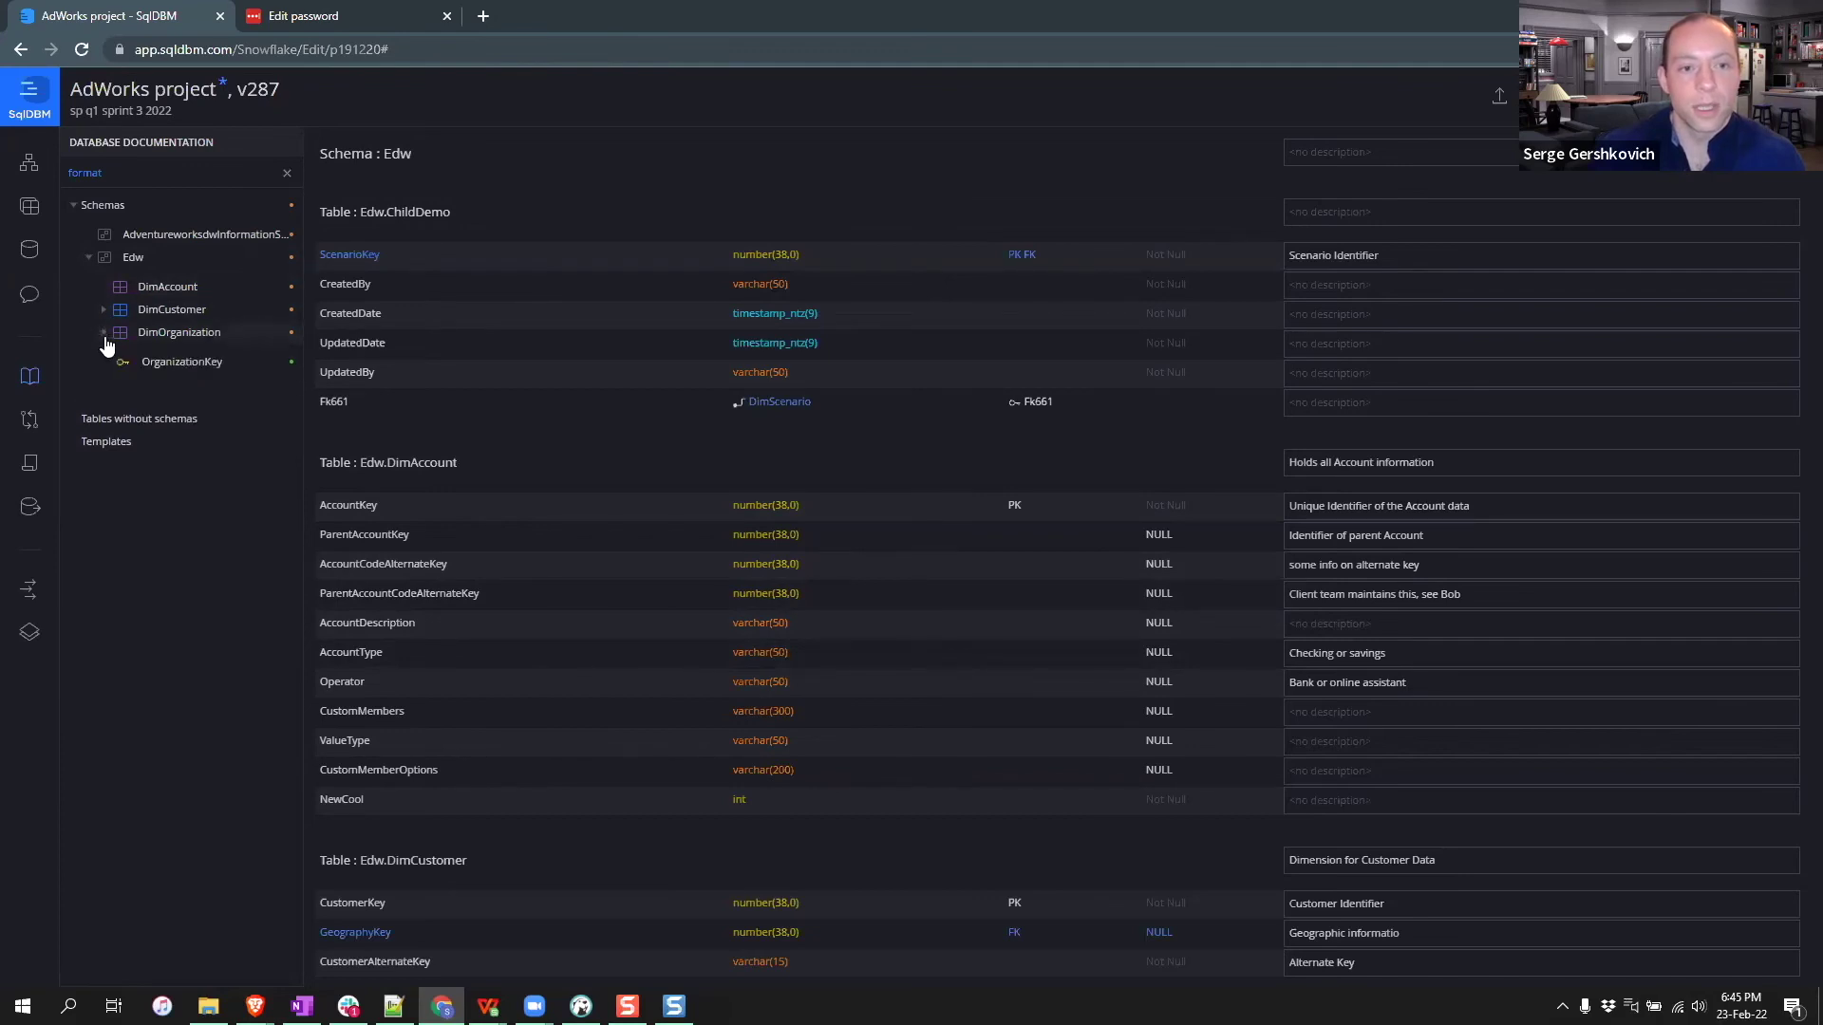
{"action": "left_click", "coordinate": [166, 372]}
{"action": "left_click", "coordinate": [1474, 160]}
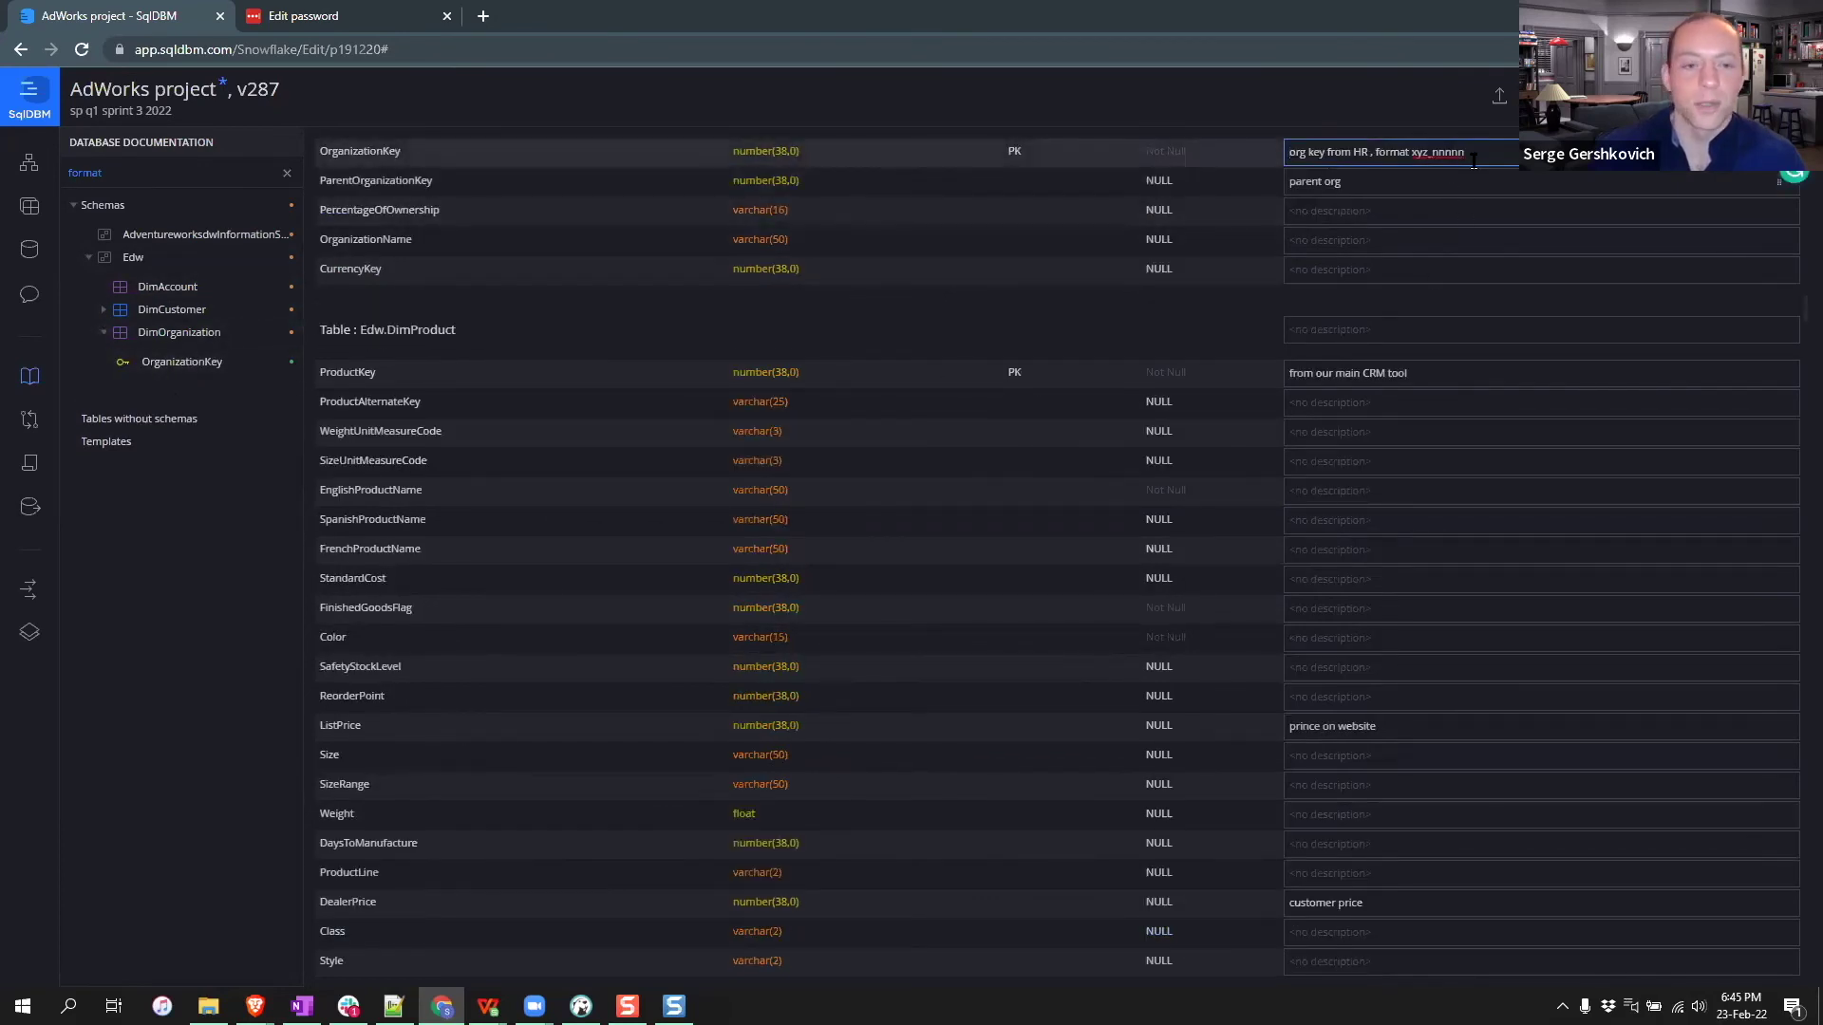
- Read the descriptions of OrganizationKey in Edw.DimOrganization and ProductKey in Edw.DimProduct
{"action": "scroll", "coordinate": [1478, 195], "scroll_direction": "up", "scroll_amount": 2}
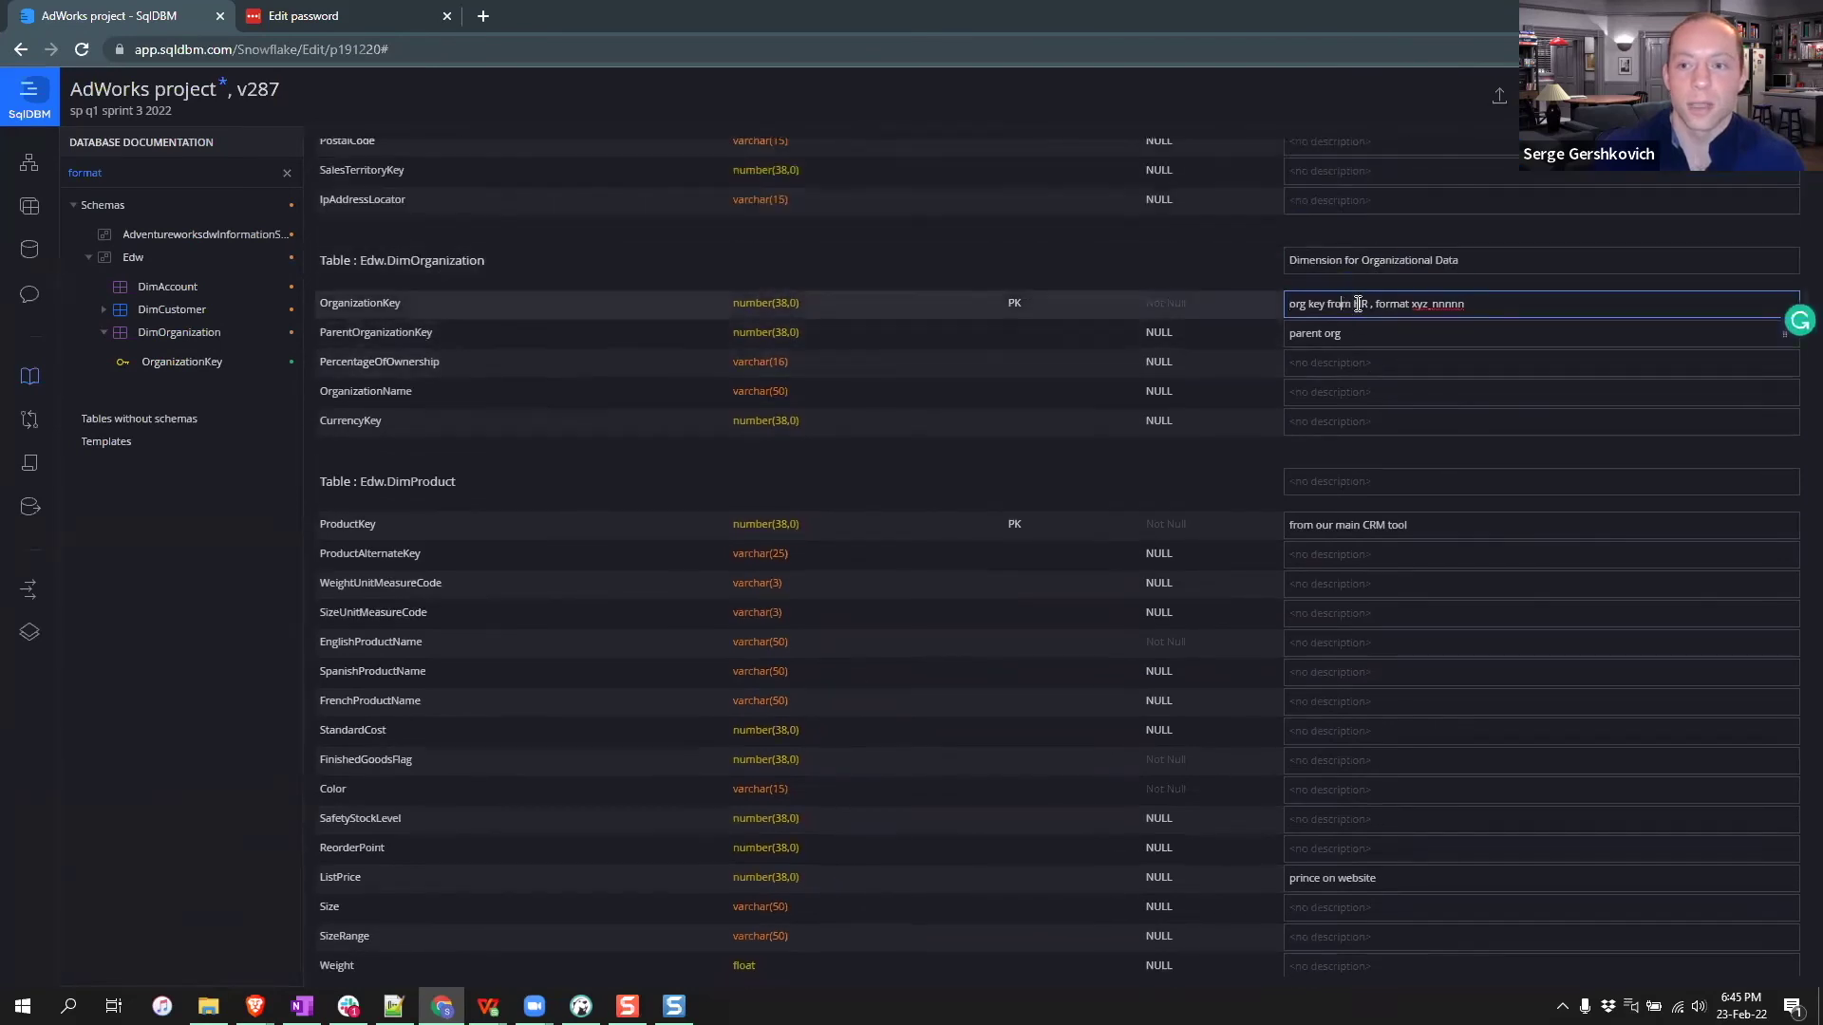
{"action": "left_click_drag", "start_coordinate": [1340, 304], "coordinate": [1525, 300]}
{"action": "left_click", "coordinate": [1296, 304]}
{"action": "left_click", "coordinate": [1319, 304]}
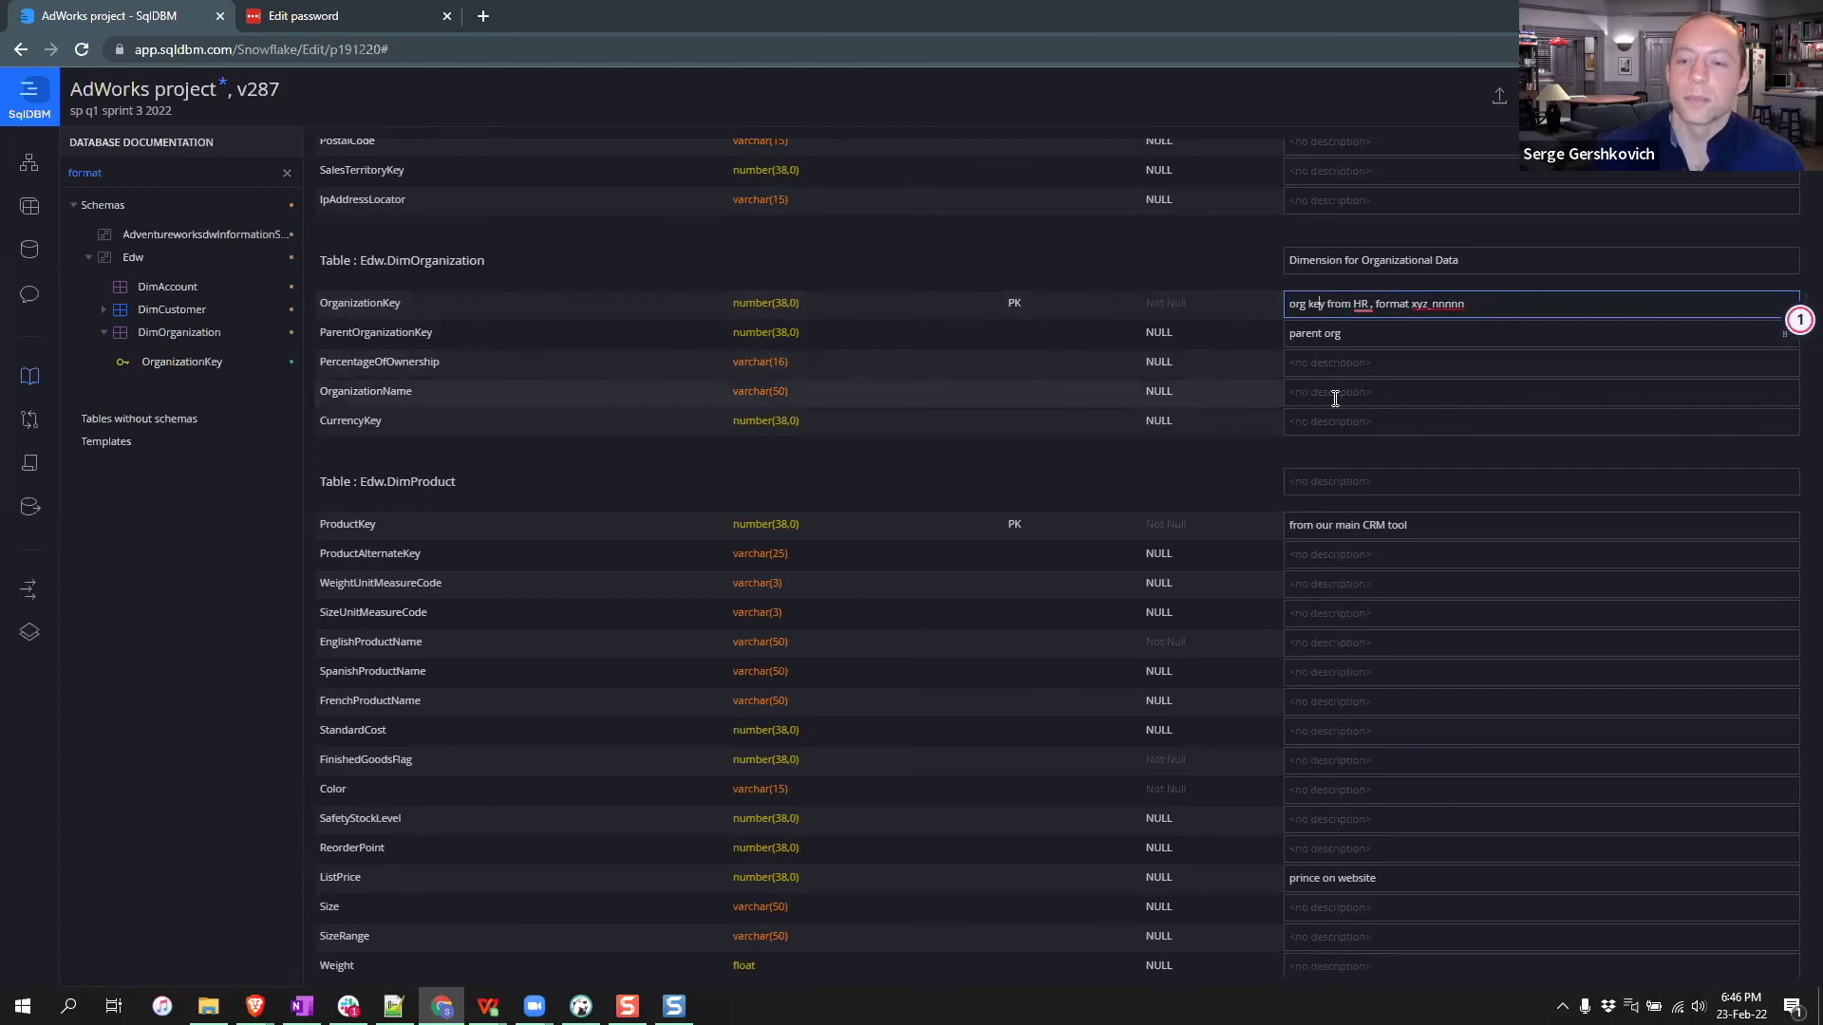
{"action": "left_click_drag", "start_coordinate": [1390, 303], "coordinate": [1498, 297]}
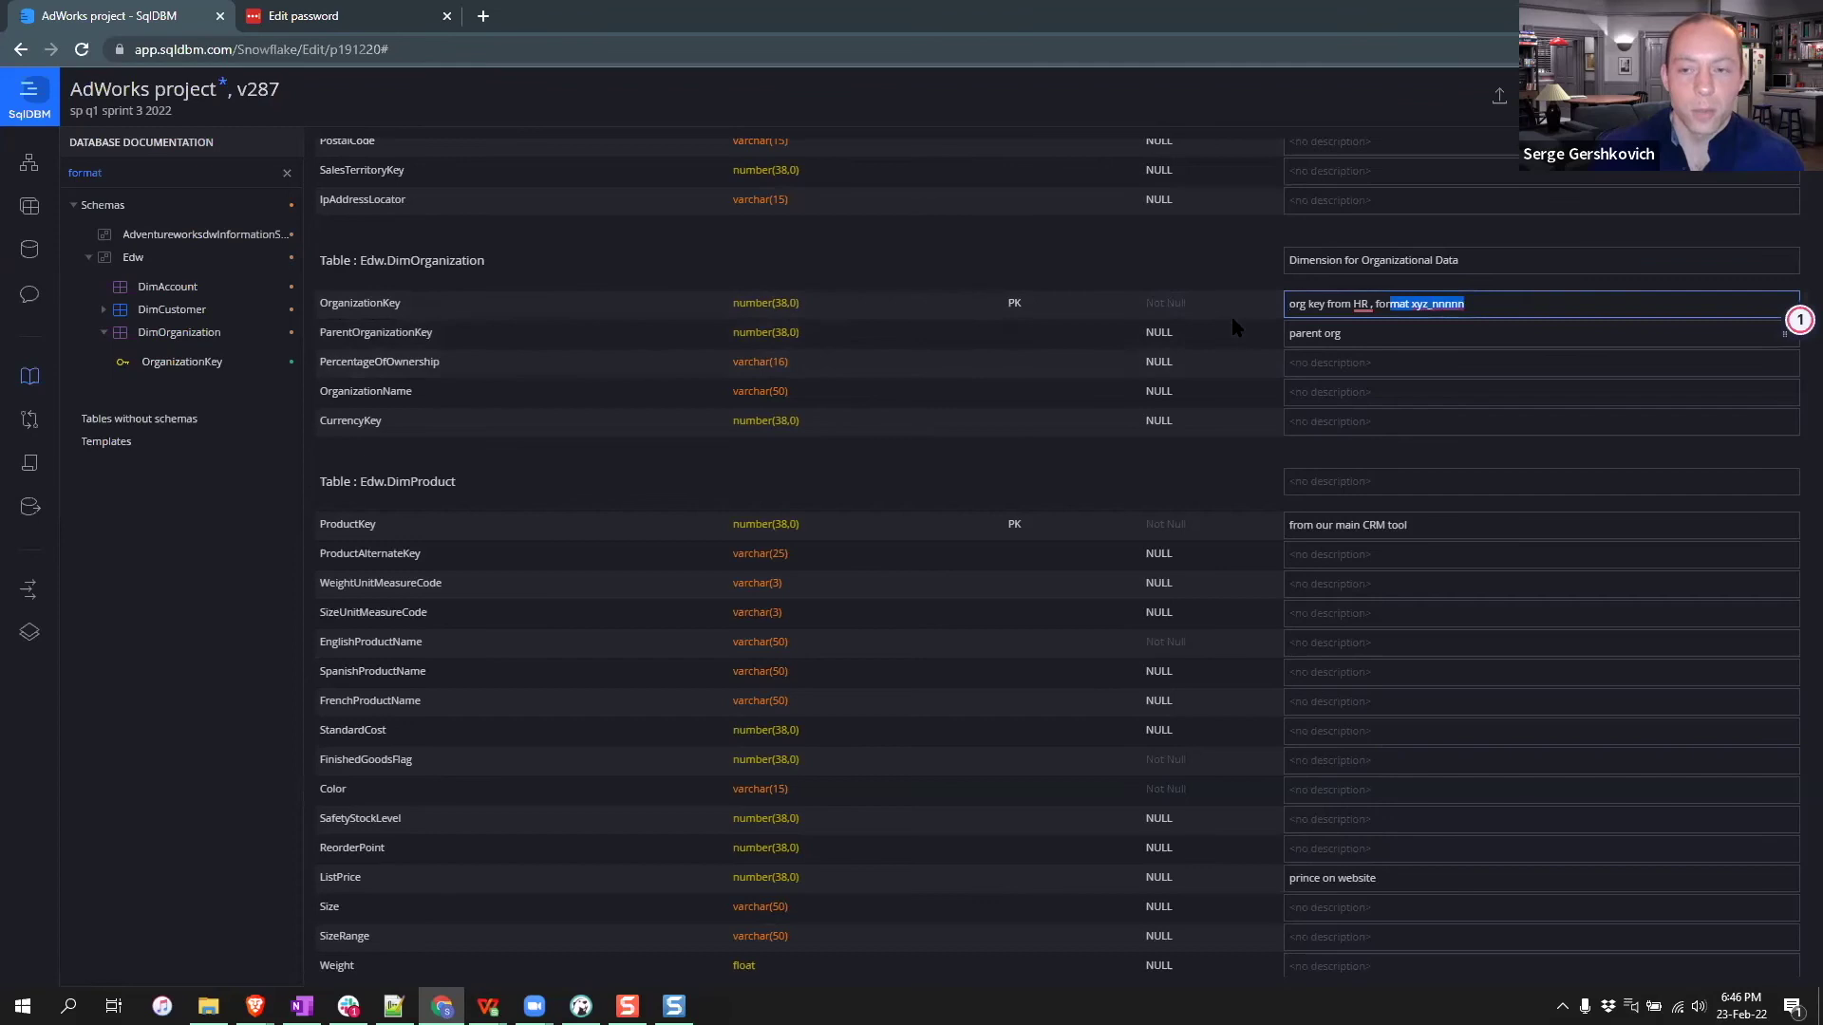
{"action": "left_click", "coordinate": [1411, 307]}
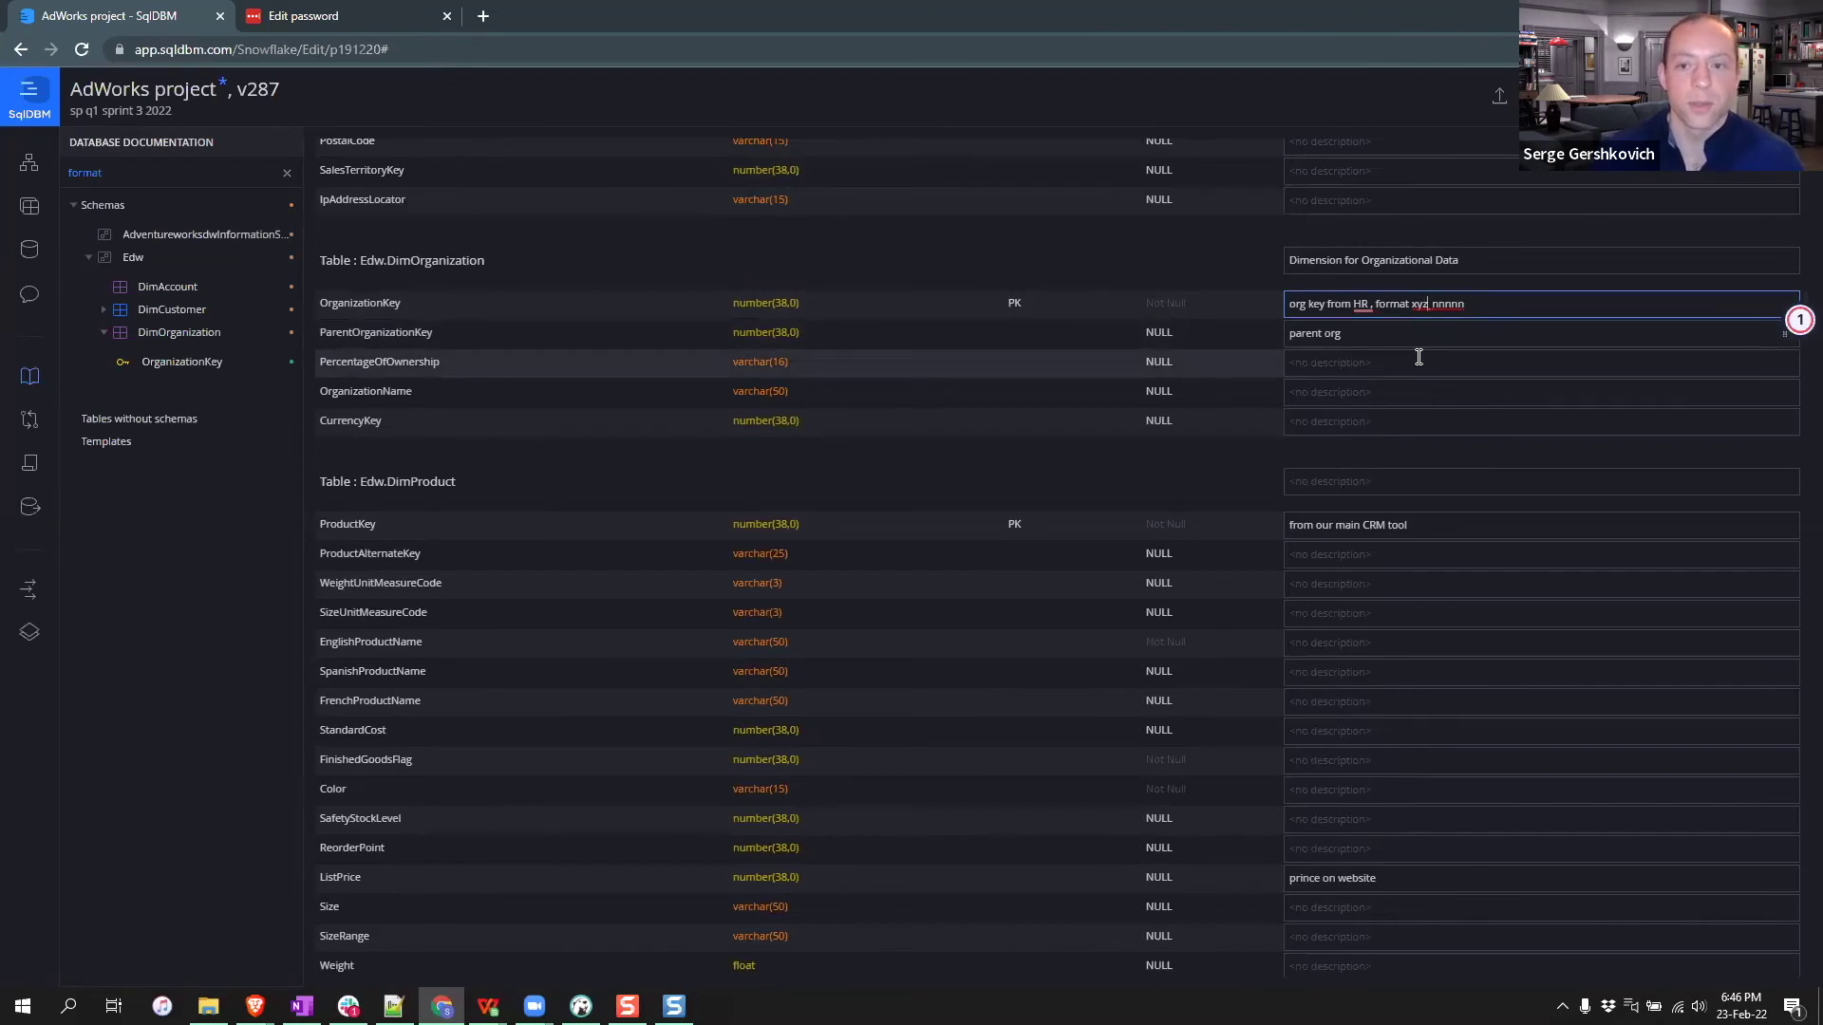
{"action": "left_click_drag", "start_coordinate": [1316, 528], "coordinate": [1525, 530]}
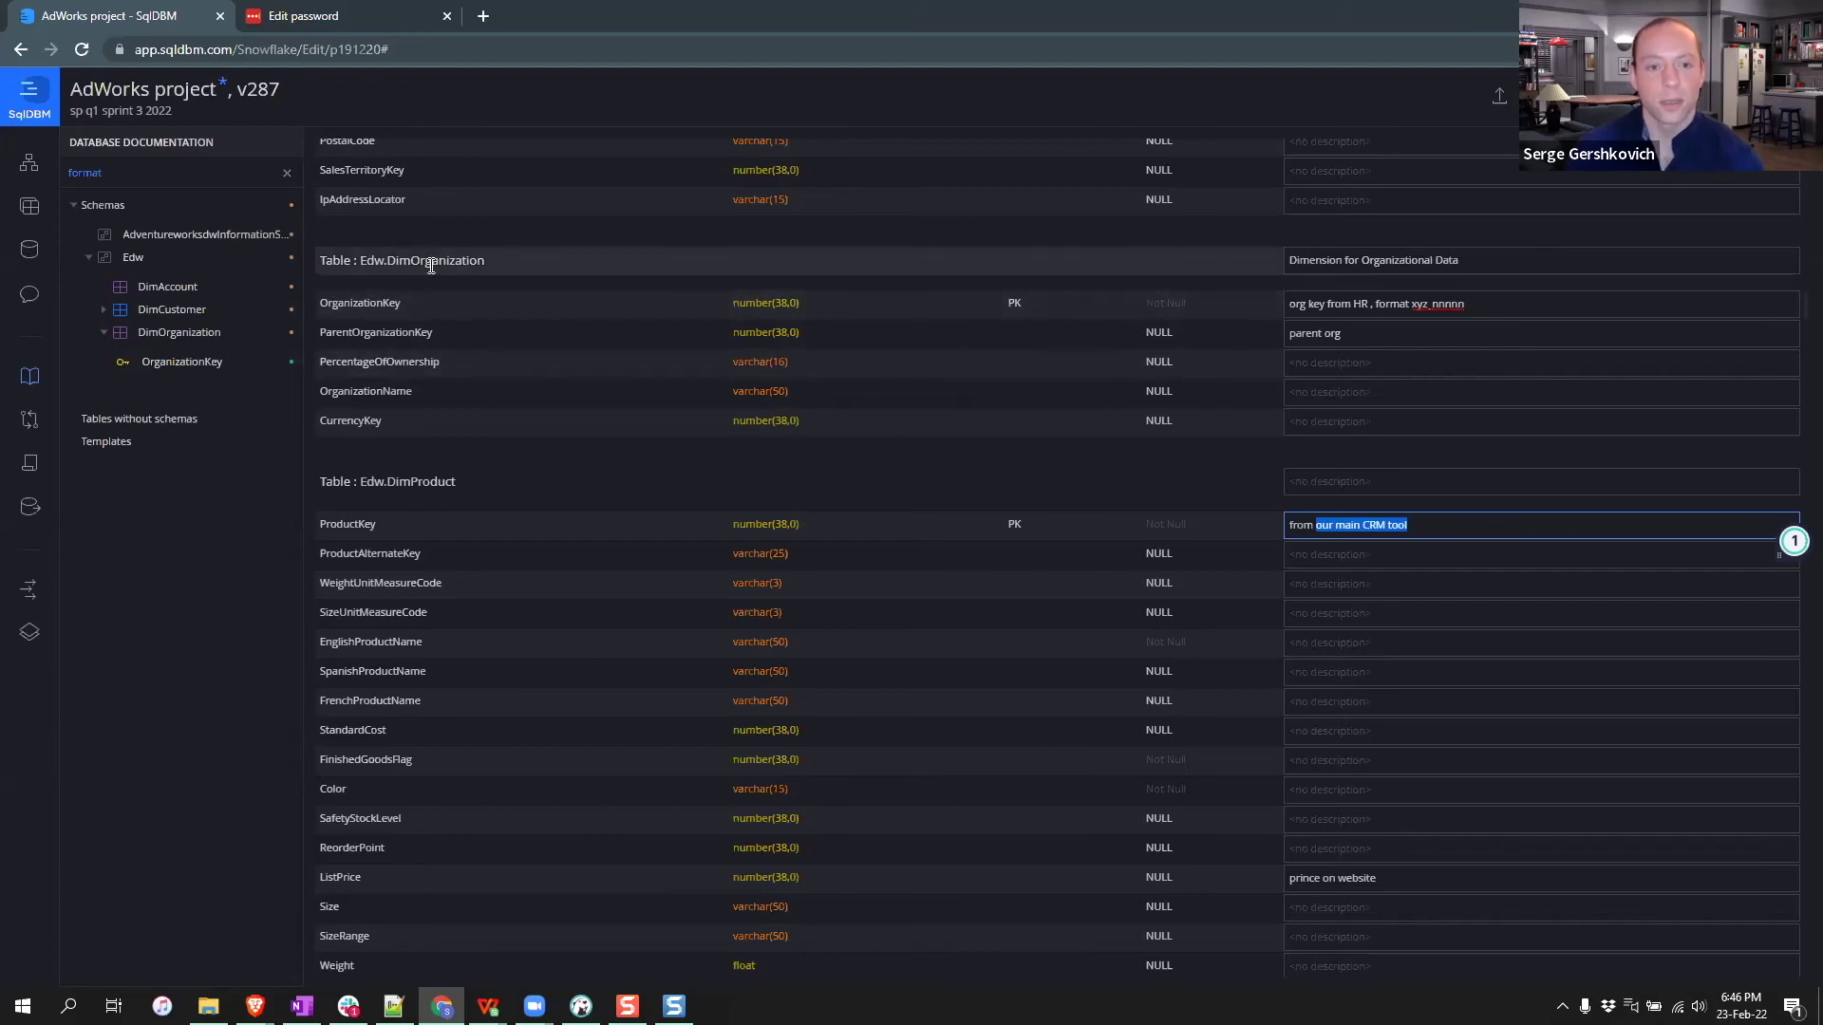
- Save the project and generate its forward-engineering SQL with Edw.DimOrganization, found by searching "org", added to the selected tables
{"action": "left_click", "coordinate": [30, 472]}
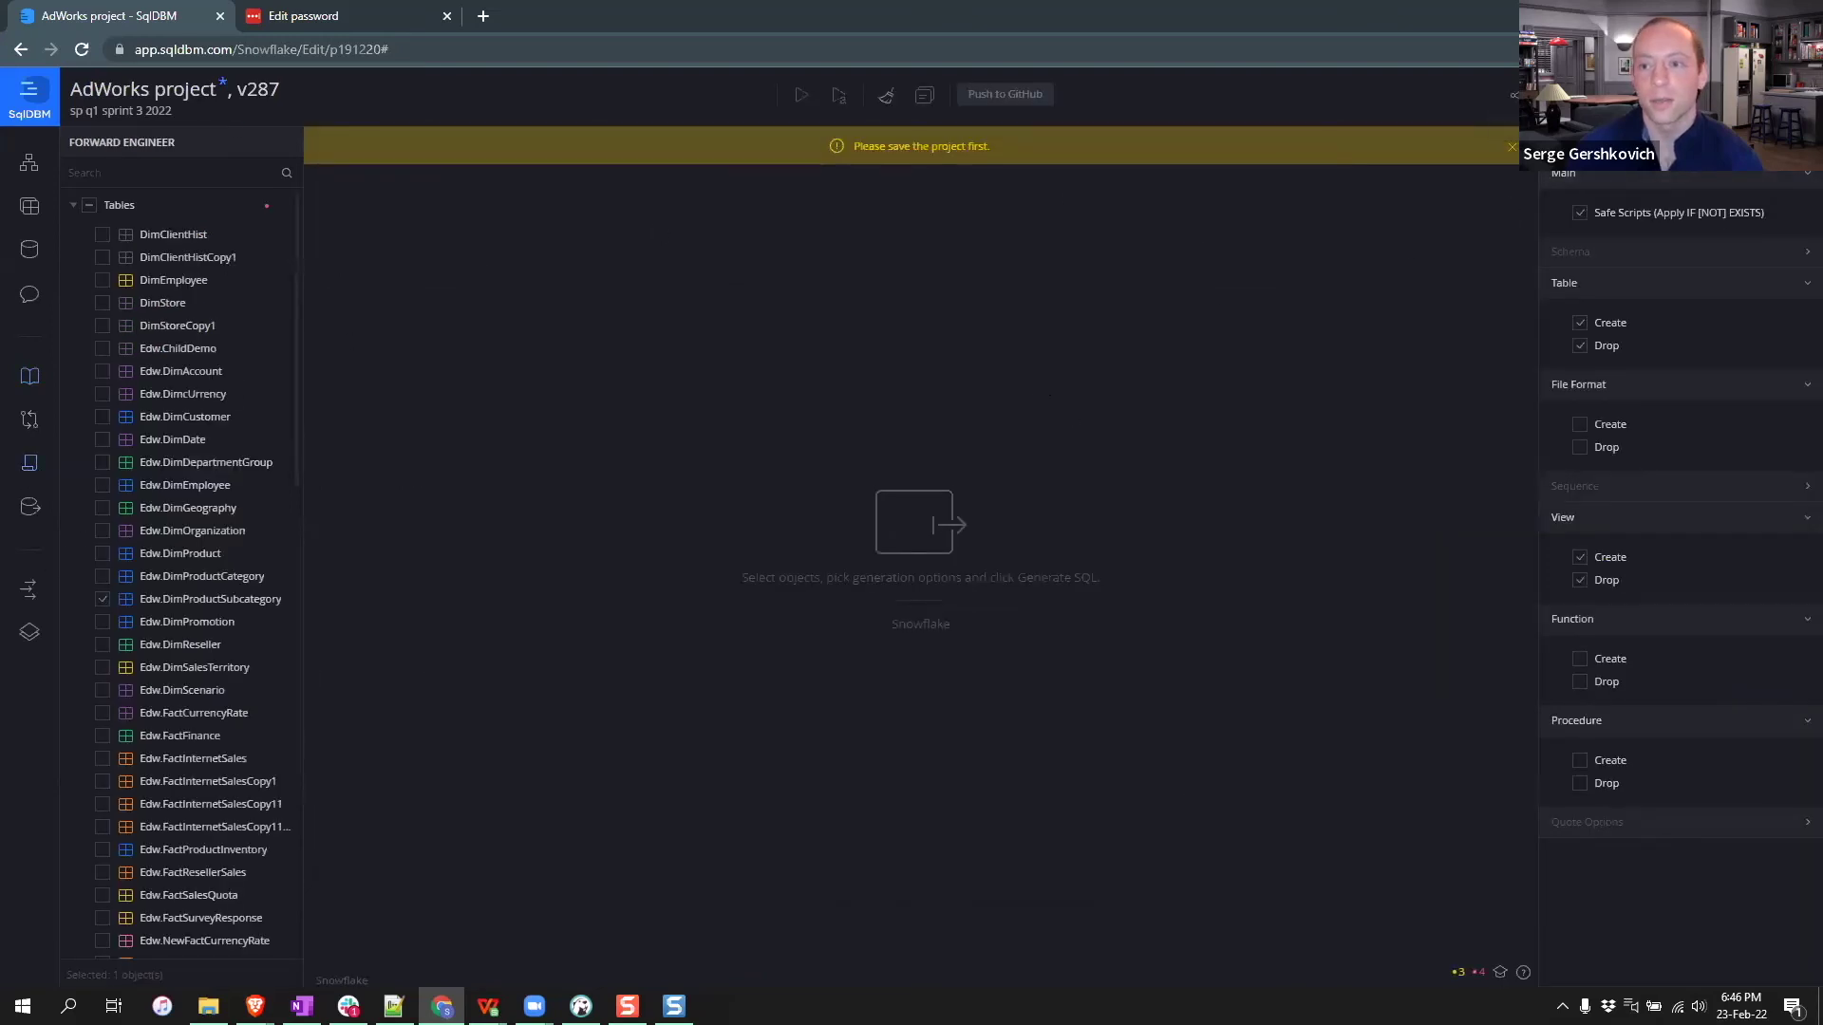
{"action": "left_click", "coordinate": [150, 179]}
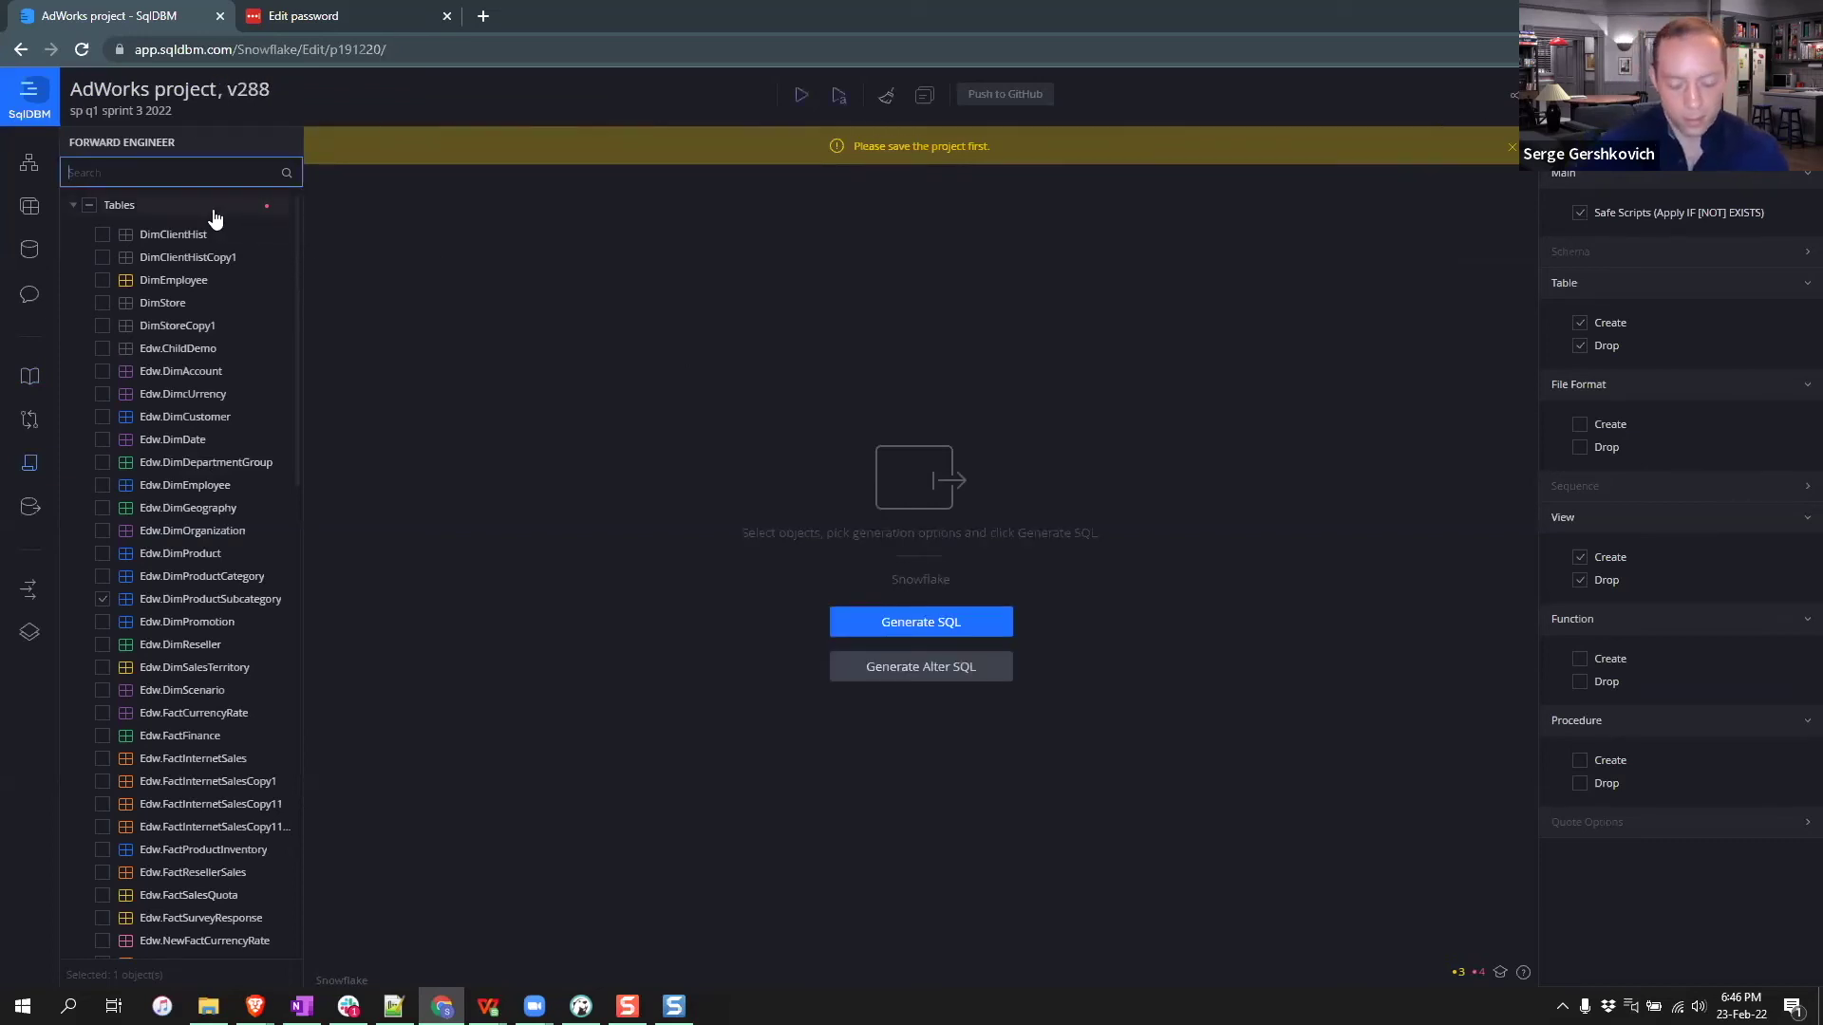
{"action": "type", "text": "org"}
{"action": "left_click", "coordinate": [99, 237]}
{"action": "left_click", "coordinate": [939, 626]}
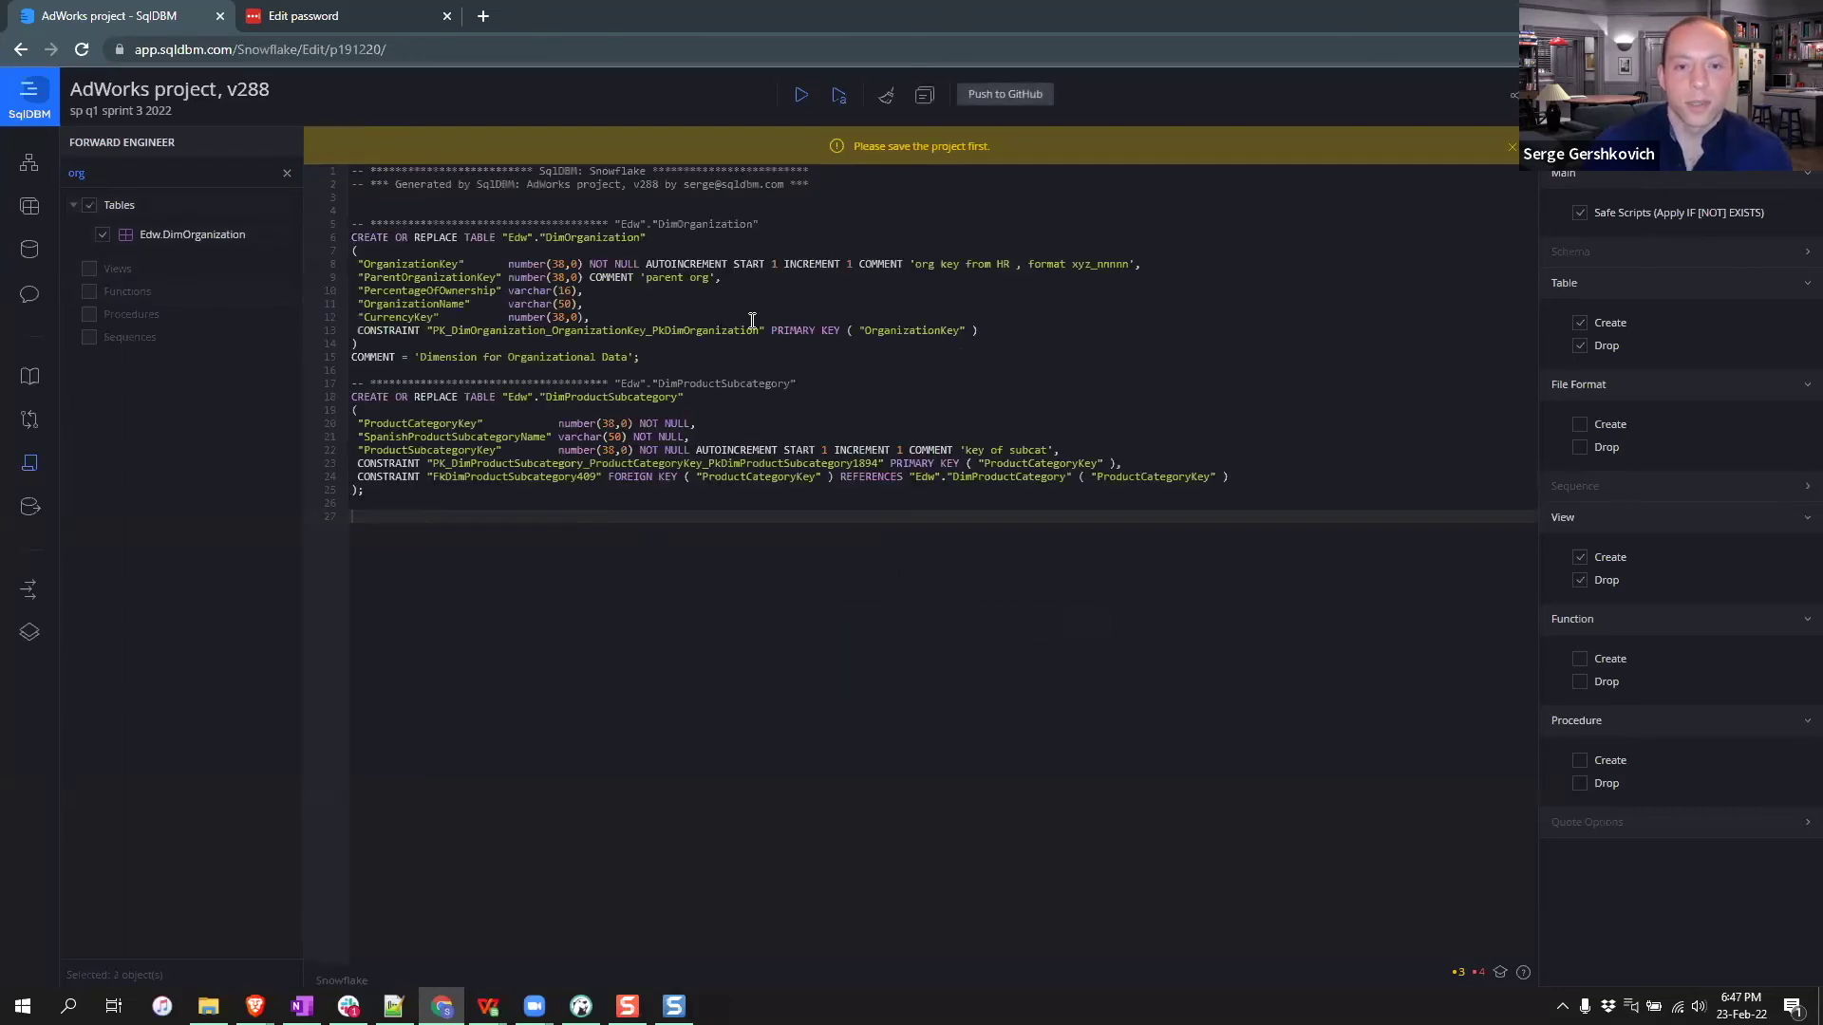
- Examine the column comments and the primary key constraint in the generated SQL of the DimOrganization table
{"action": "left_click", "coordinate": [455, 264]}
{"action": "mouse_move", "coordinate": [1085, 274]}
{"action": "left_mouse_down"}
{"action": "mouse_move", "coordinate": [1107, 326]}
{"action": "mouse_move", "coordinate": [1113, 281]}
{"action": "left_mouse_up"}
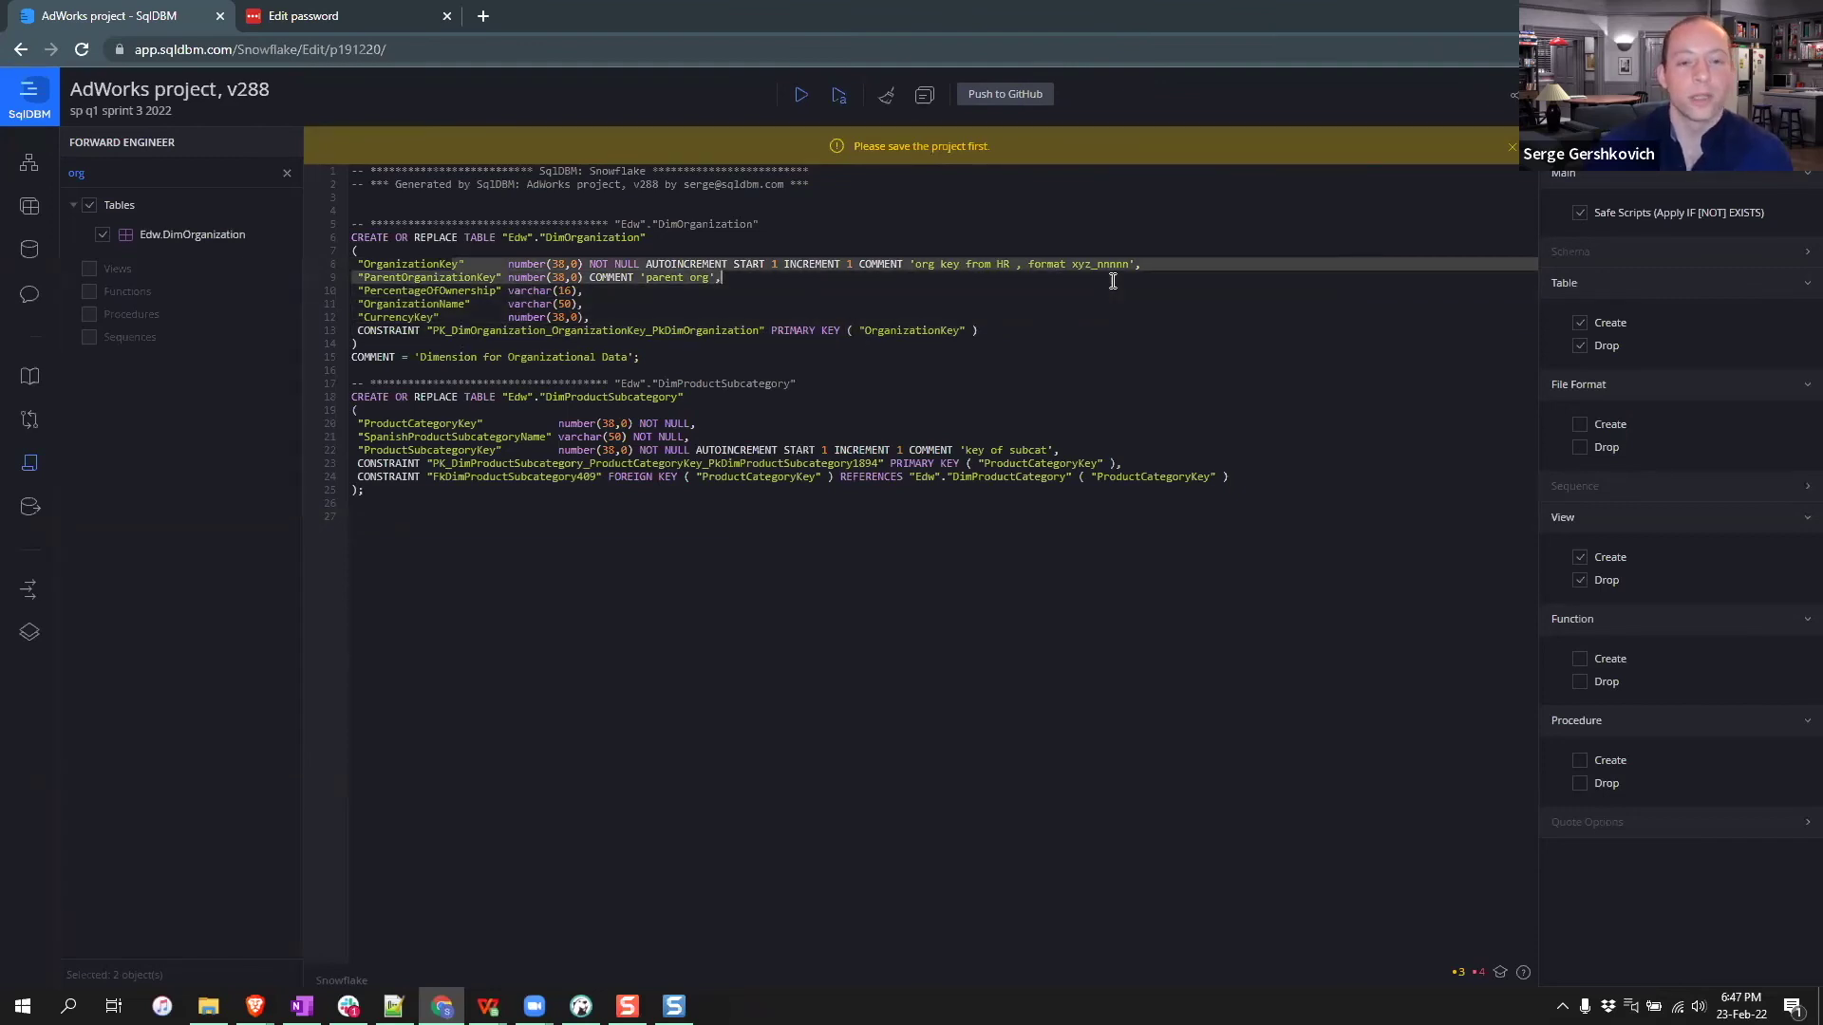
{"action": "left_click", "coordinate": [758, 277]}
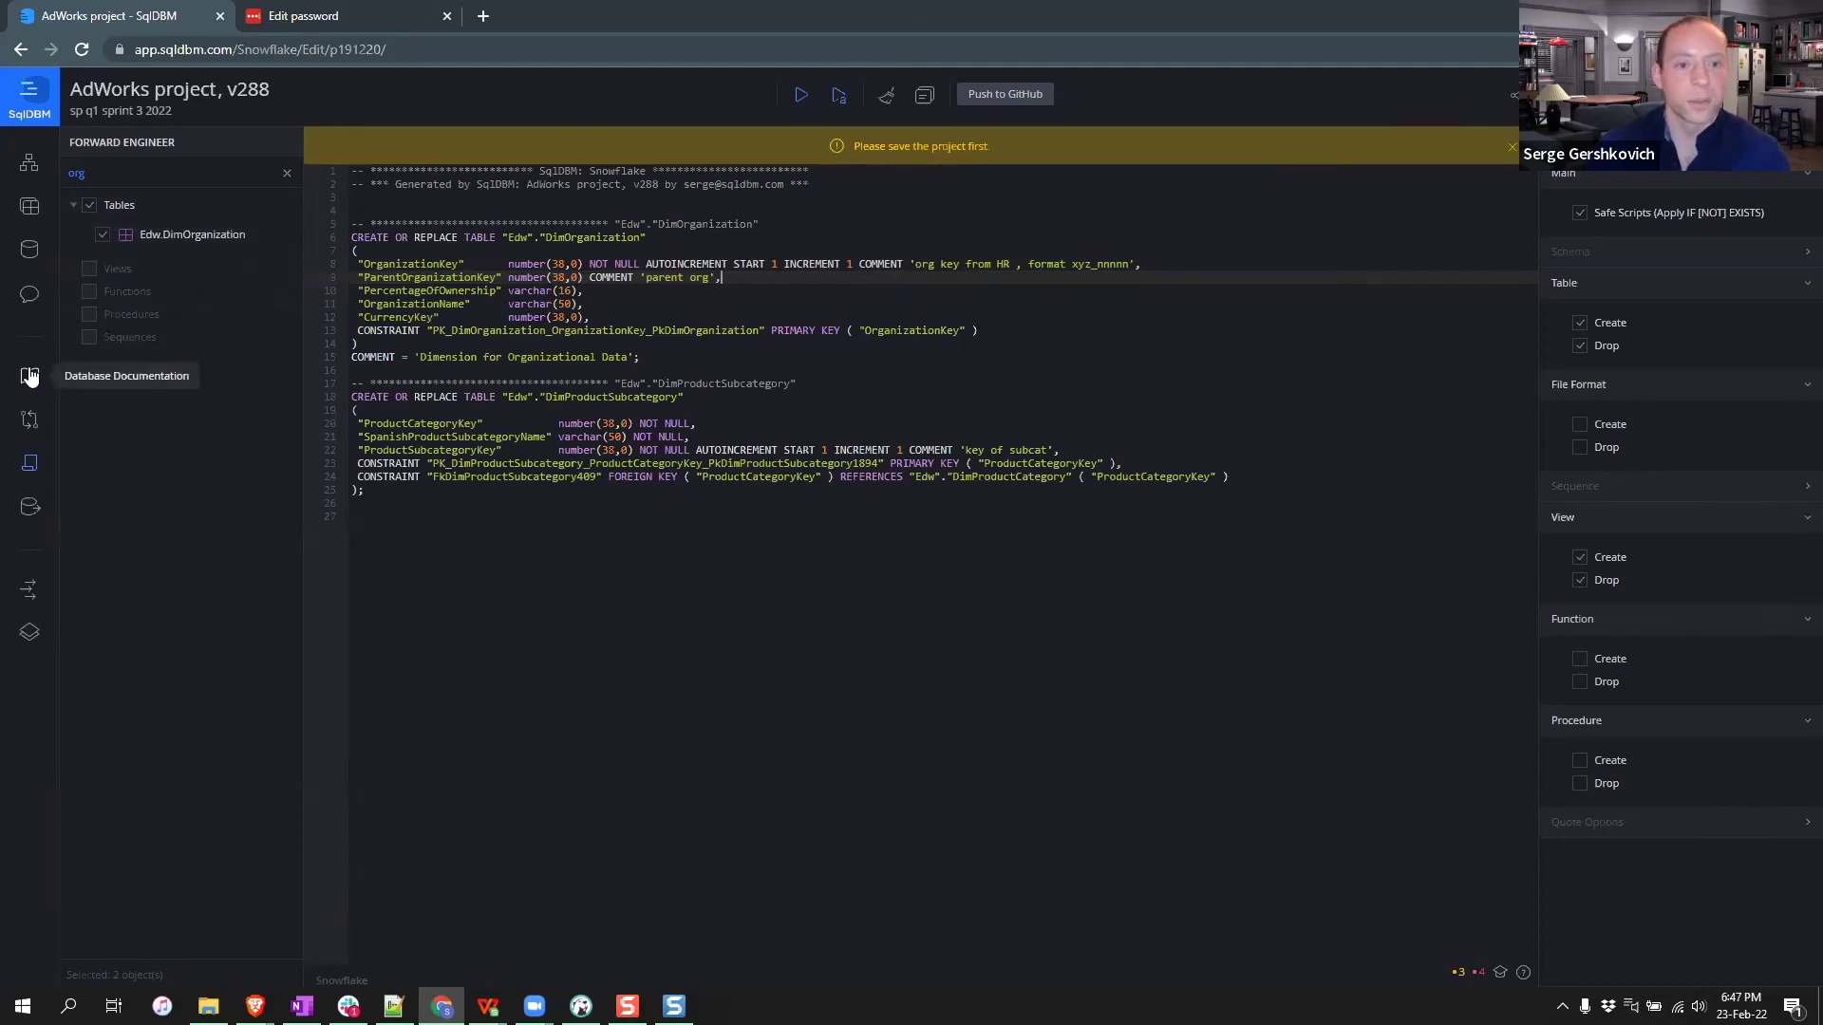
{"action": "left_click", "coordinate": [1251, 261]}
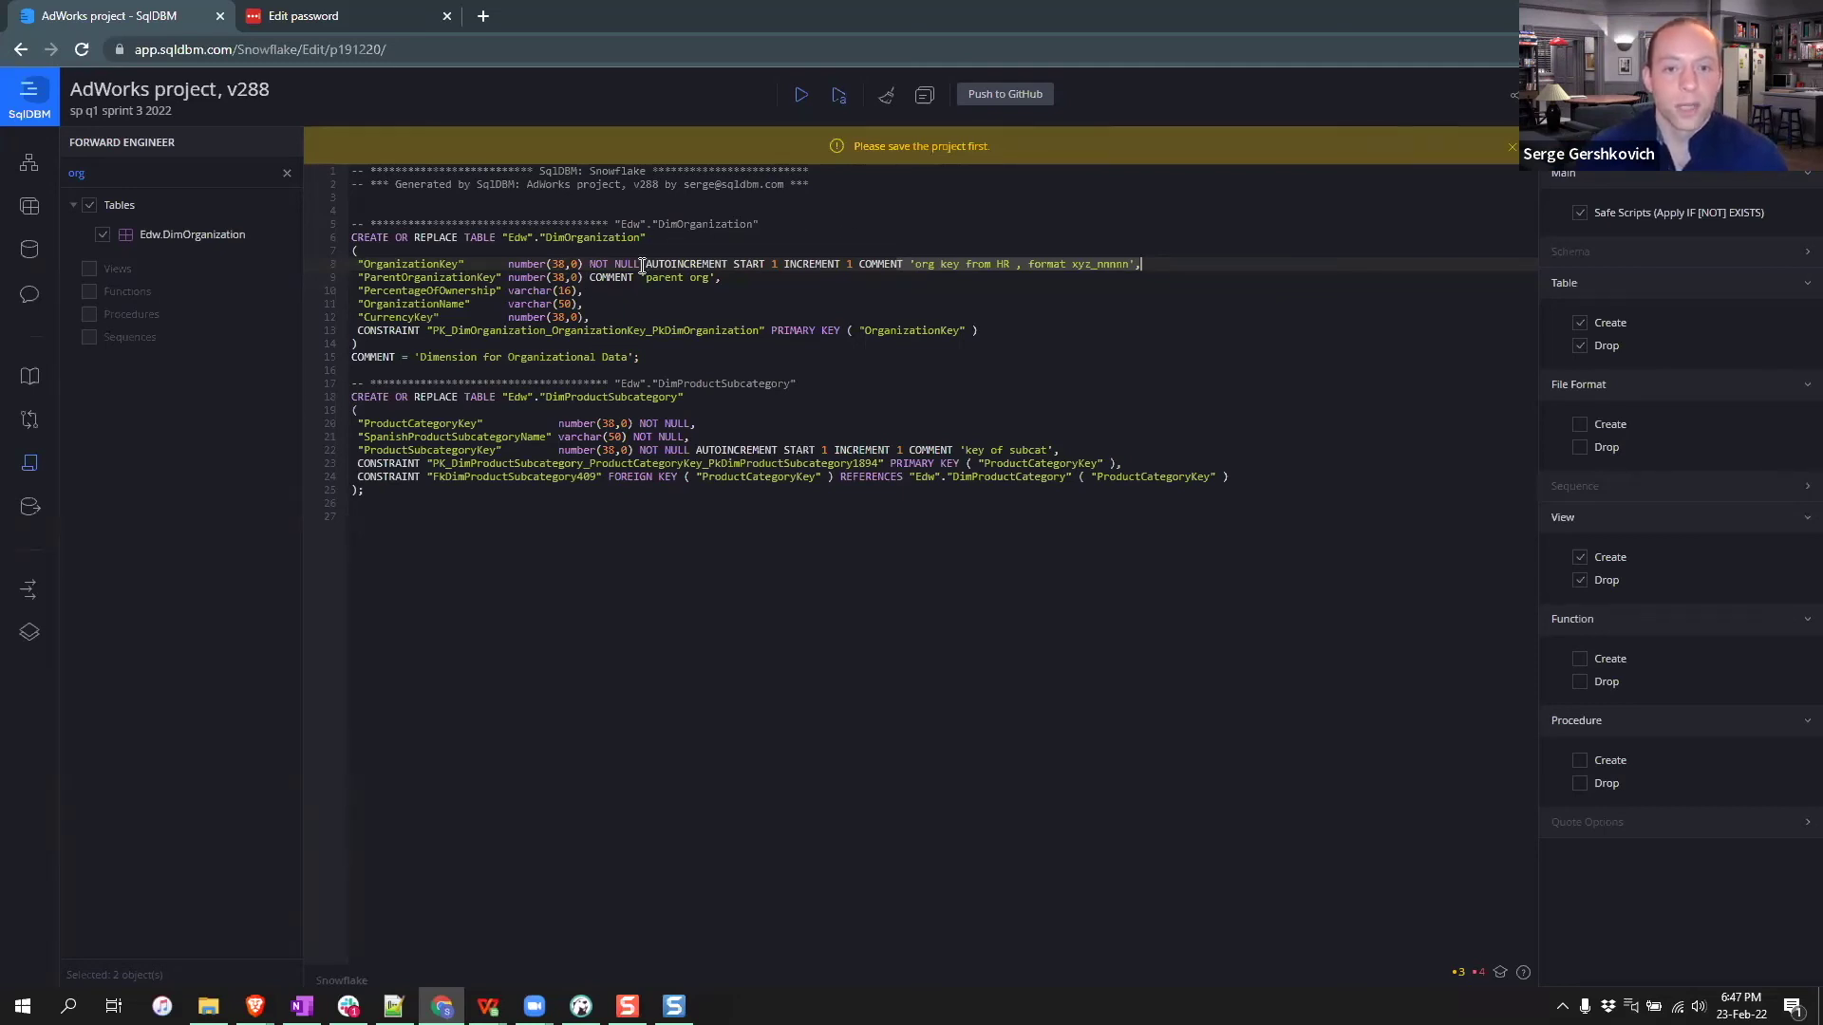
{"action": "left_click", "coordinate": [890, 265]}
{"action": "left_click_drag", "start_coordinate": [348, 330], "coordinate": [704, 330]}
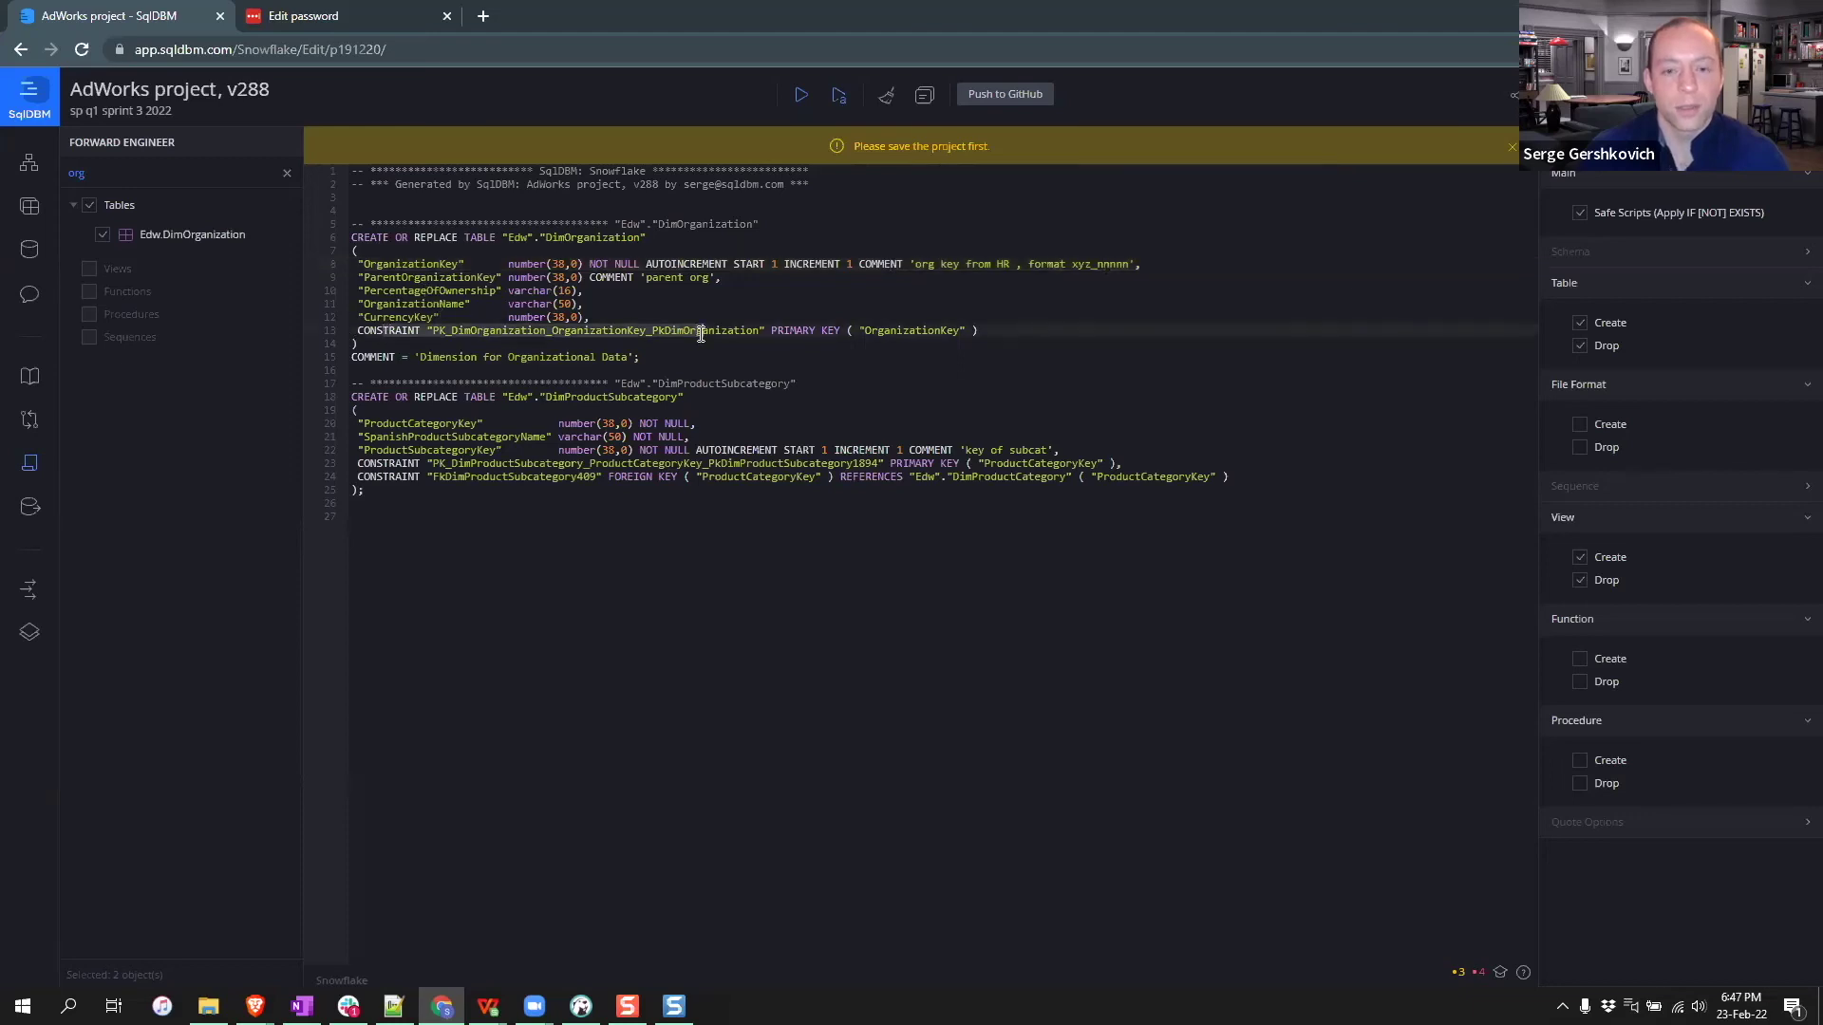
{"action": "left_click", "coordinate": [838, 329]}
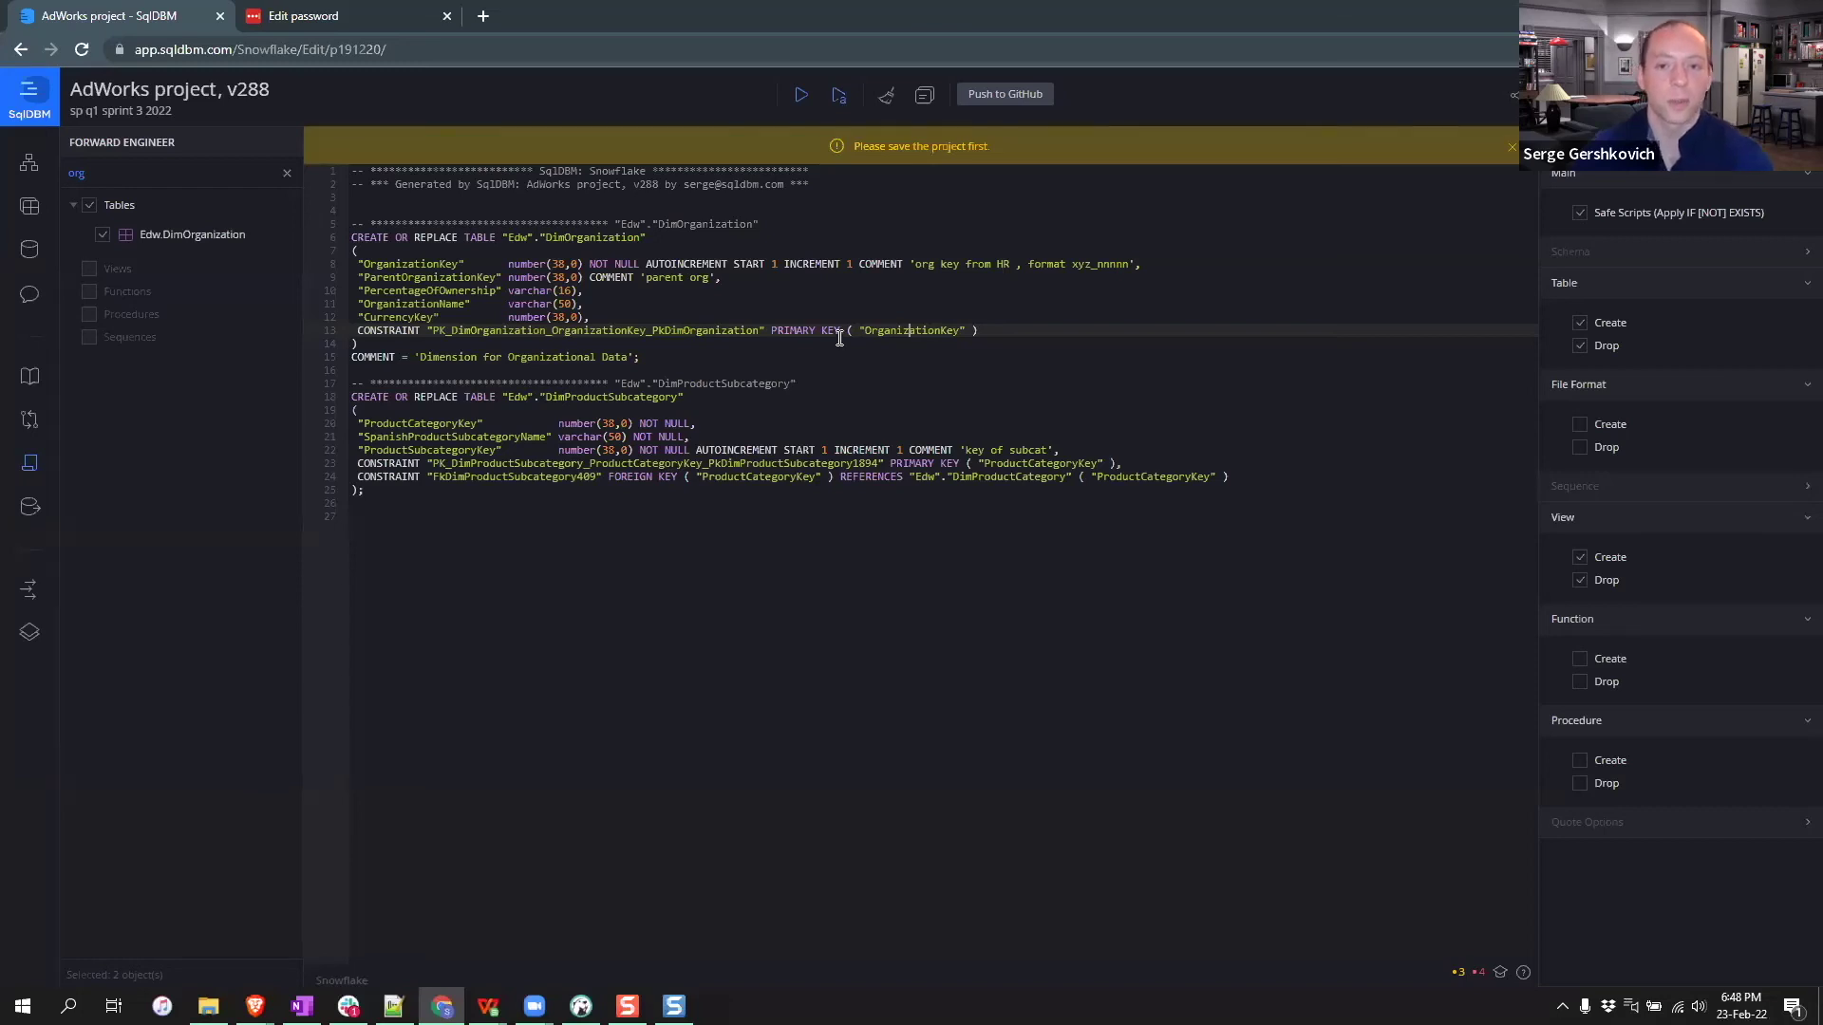
{"action": "left_click_drag", "start_coordinate": [893, 319], "coordinate": [956, 331]}
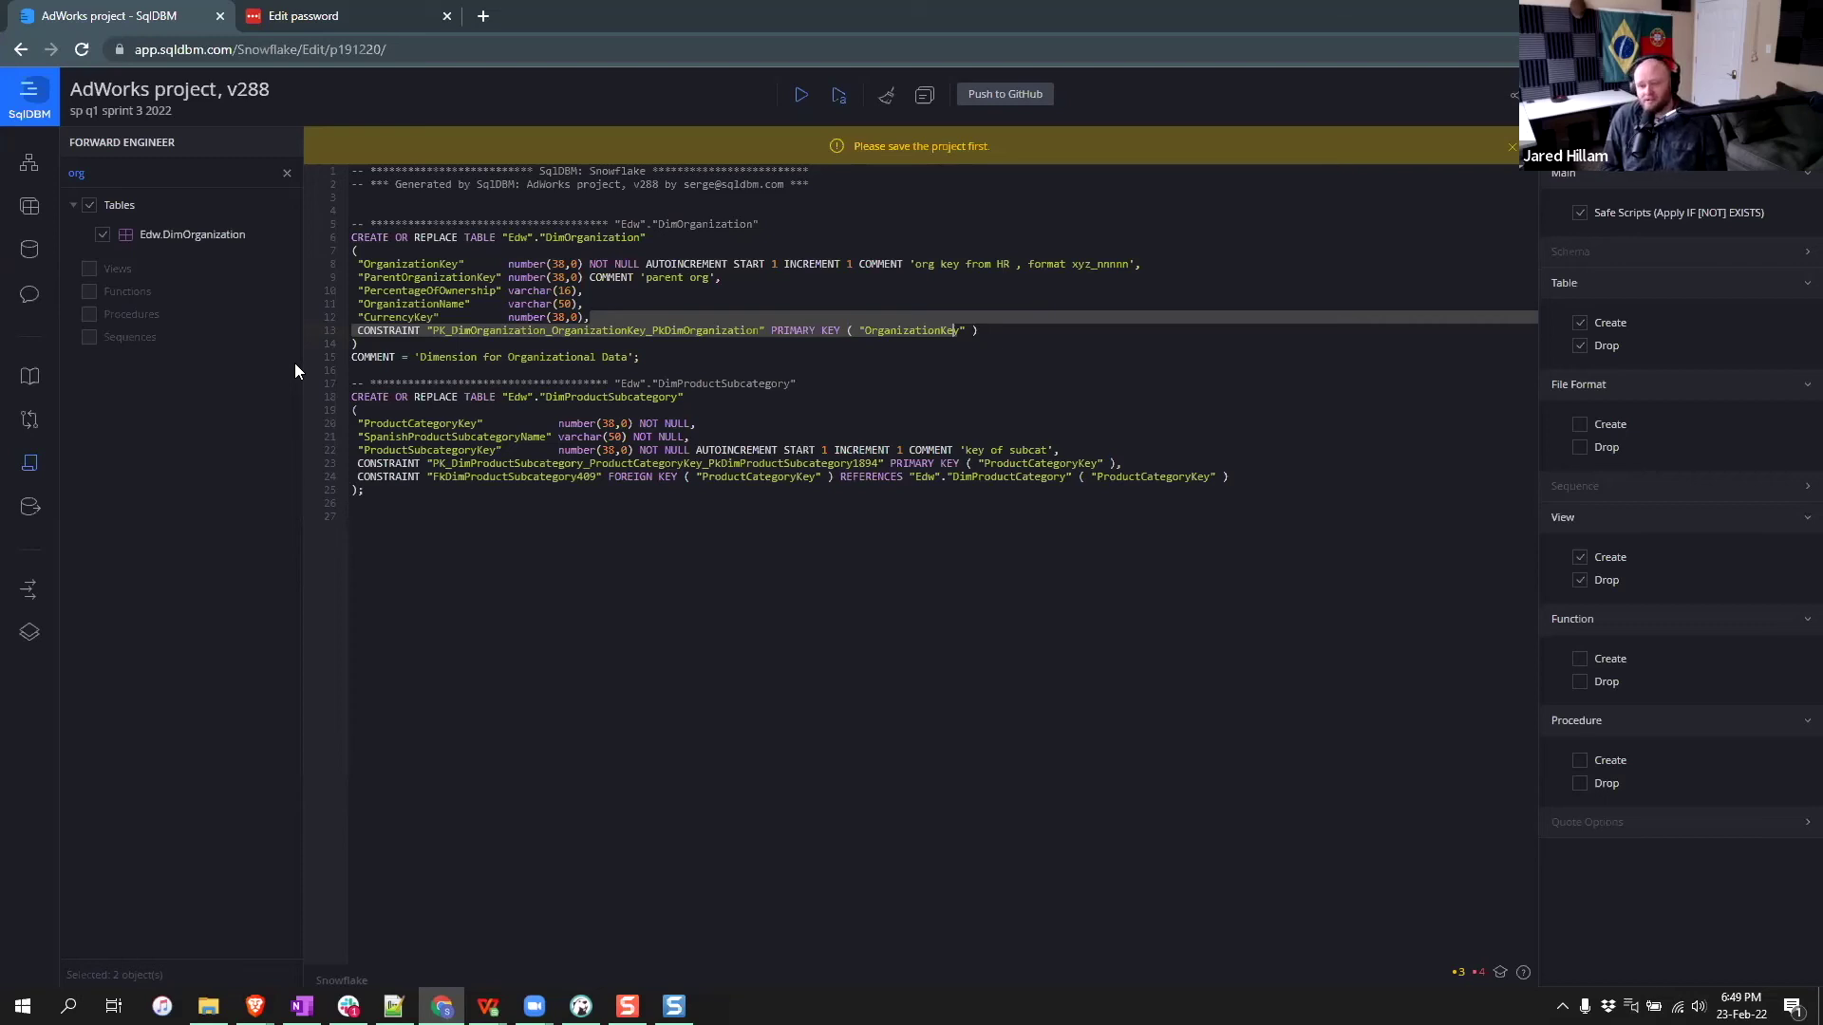
- Return to the product datamart diagram and change its view mode to Descriptions
{"action": "left_click", "coordinate": [42, 171]}
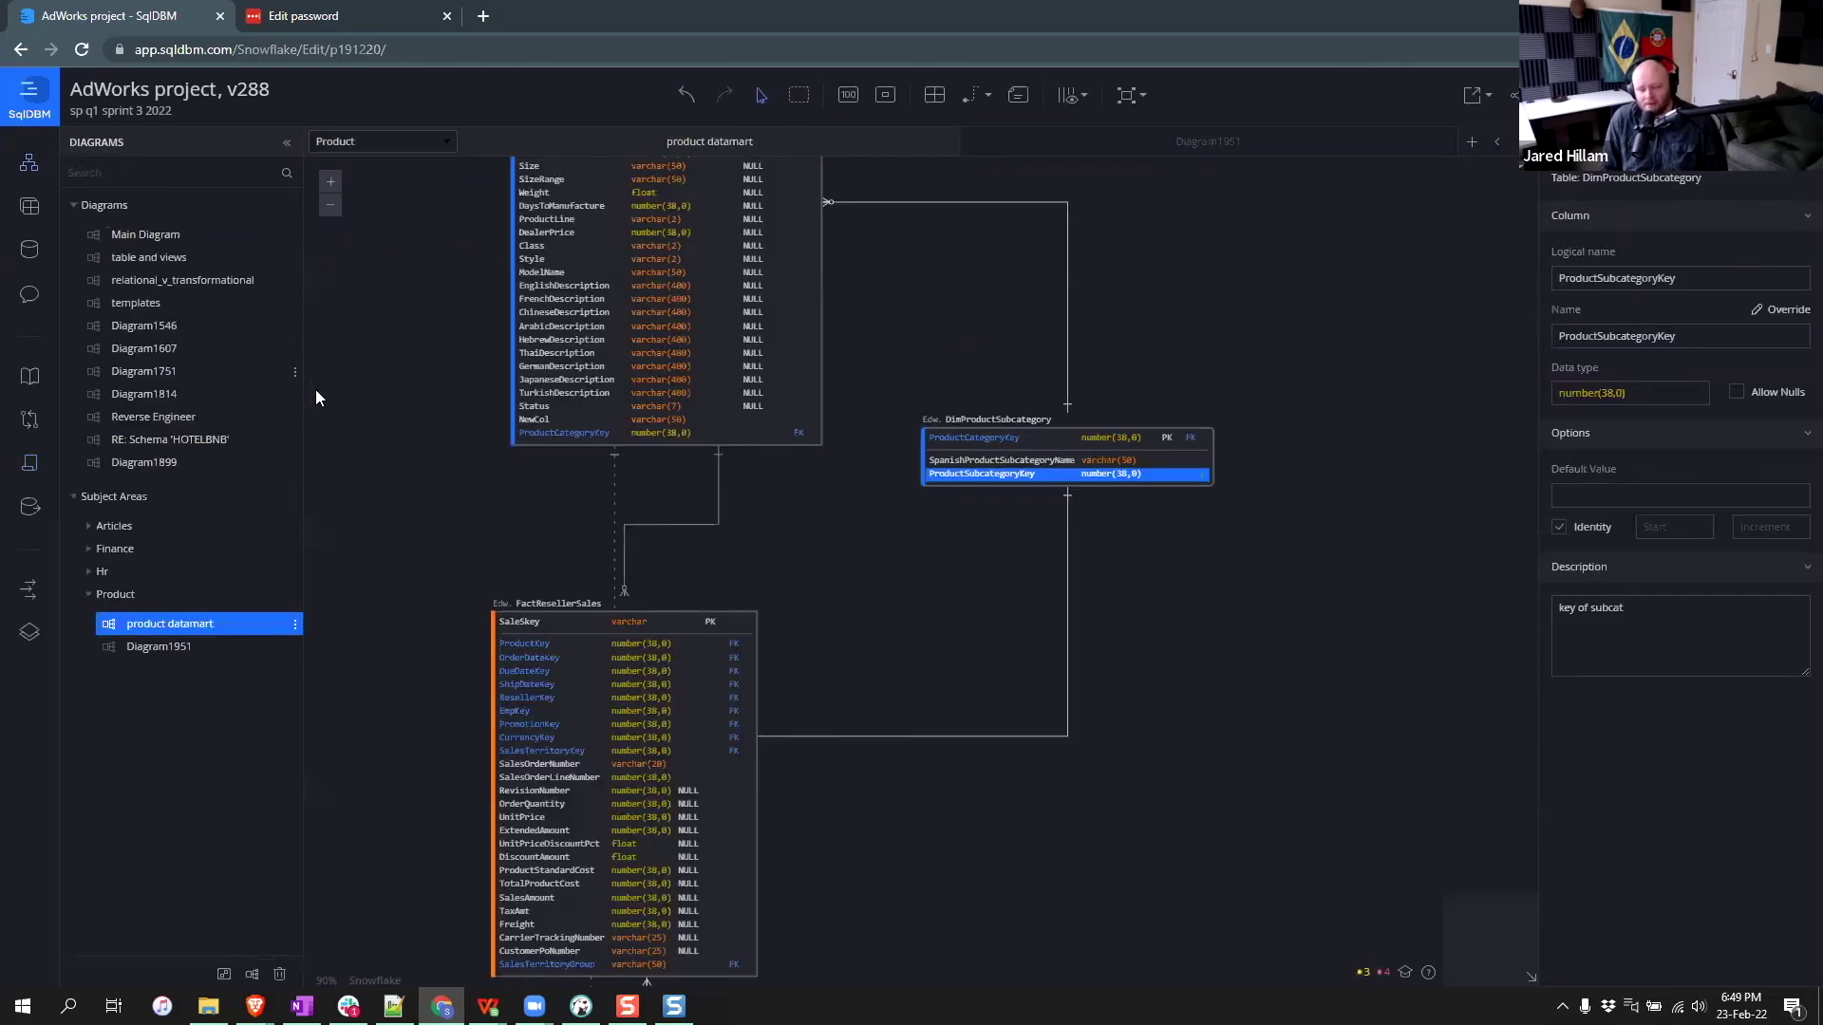
{"action": "scroll", "coordinate": [485, 371], "scroll_direction": "down", "scroll_amount": 3}
{"action": "left_click", "coordinate": [1072, 97]}
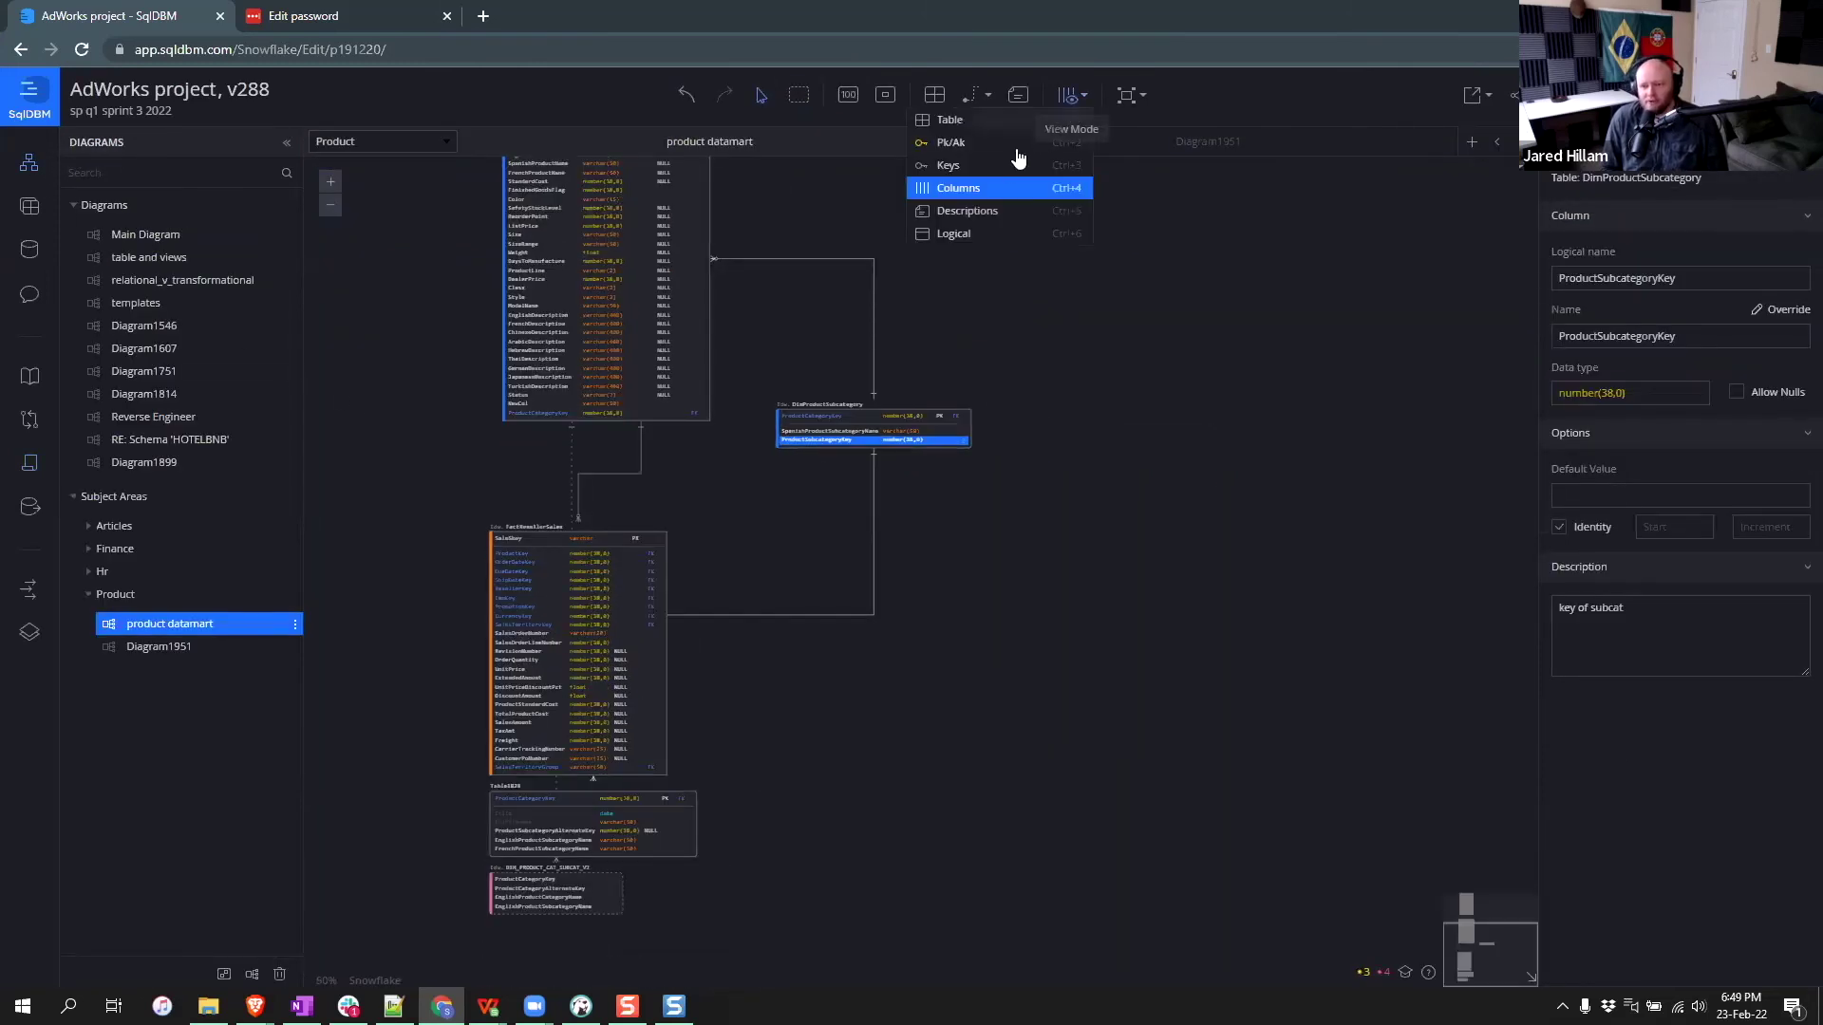
{"action": "left_click", "coordinate": [983, 211]}
- Arrange the product datamart diagram with the Top-Down Autolayout and look over the object descriptions up close
{"action": "right_click", "coordinate": [934, 321]}
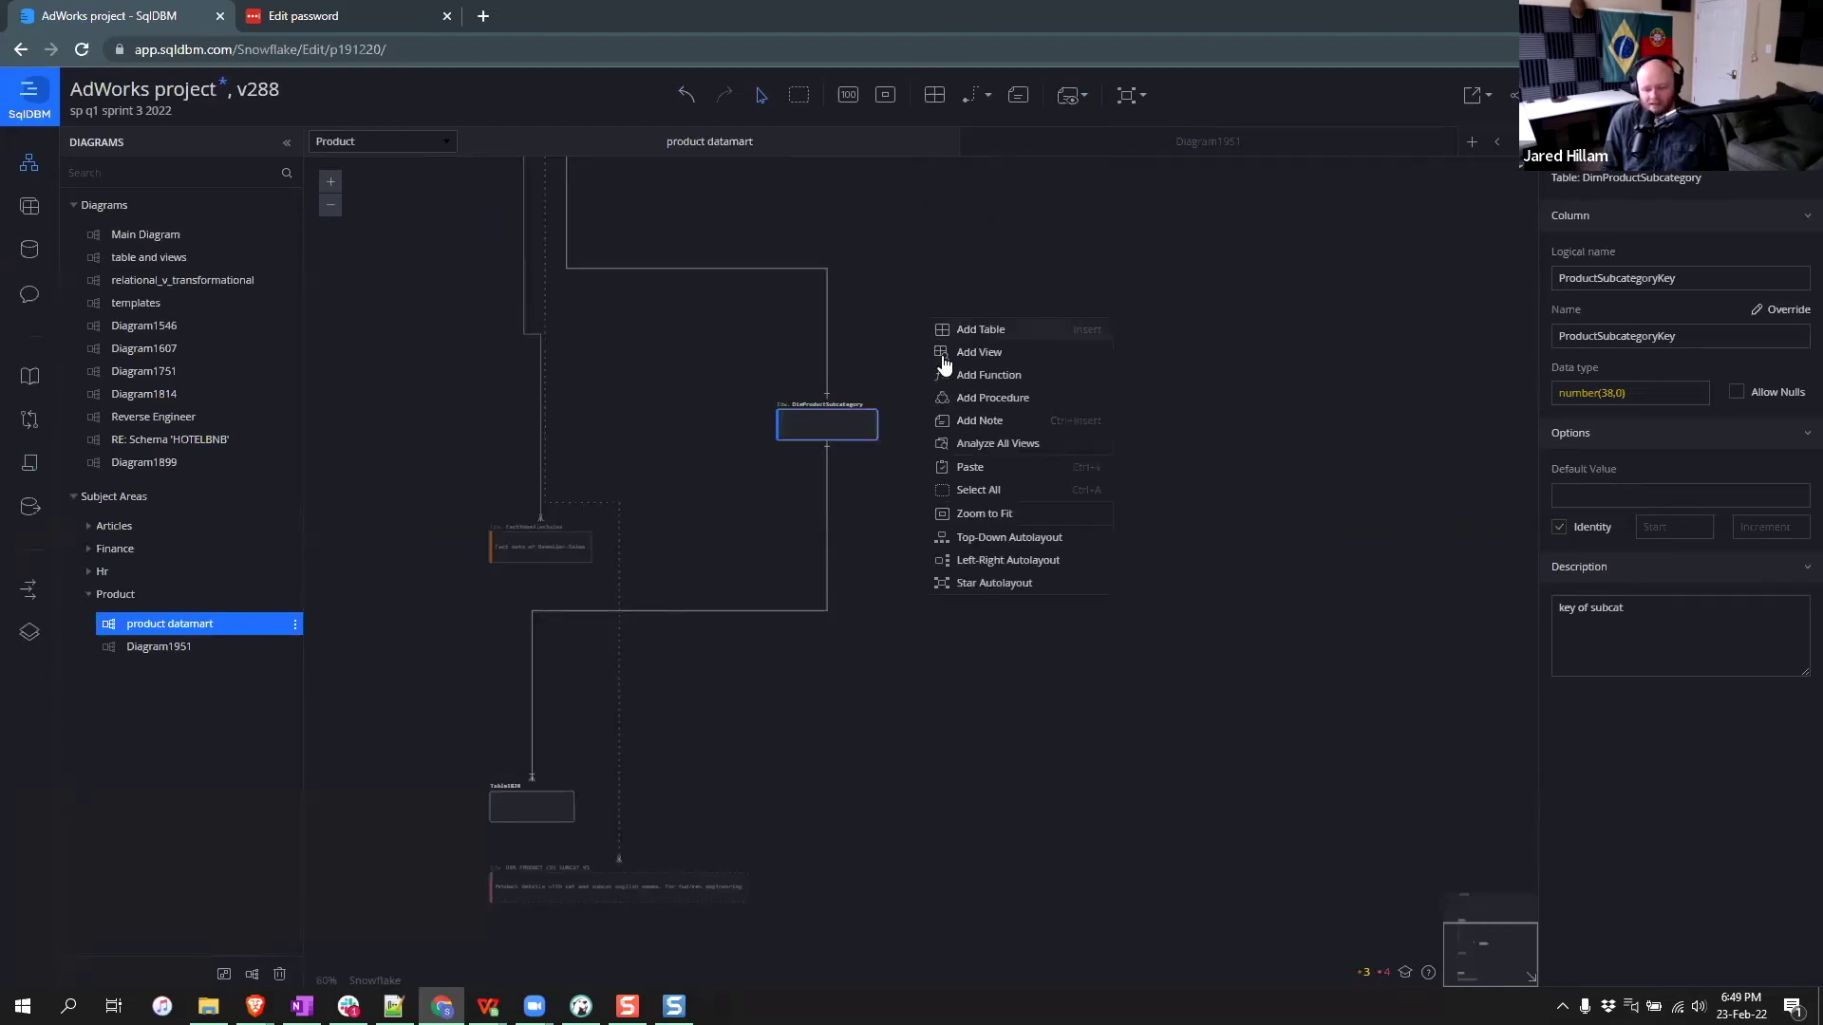
{"action": "left_click", "coordinate": [999, 535]}
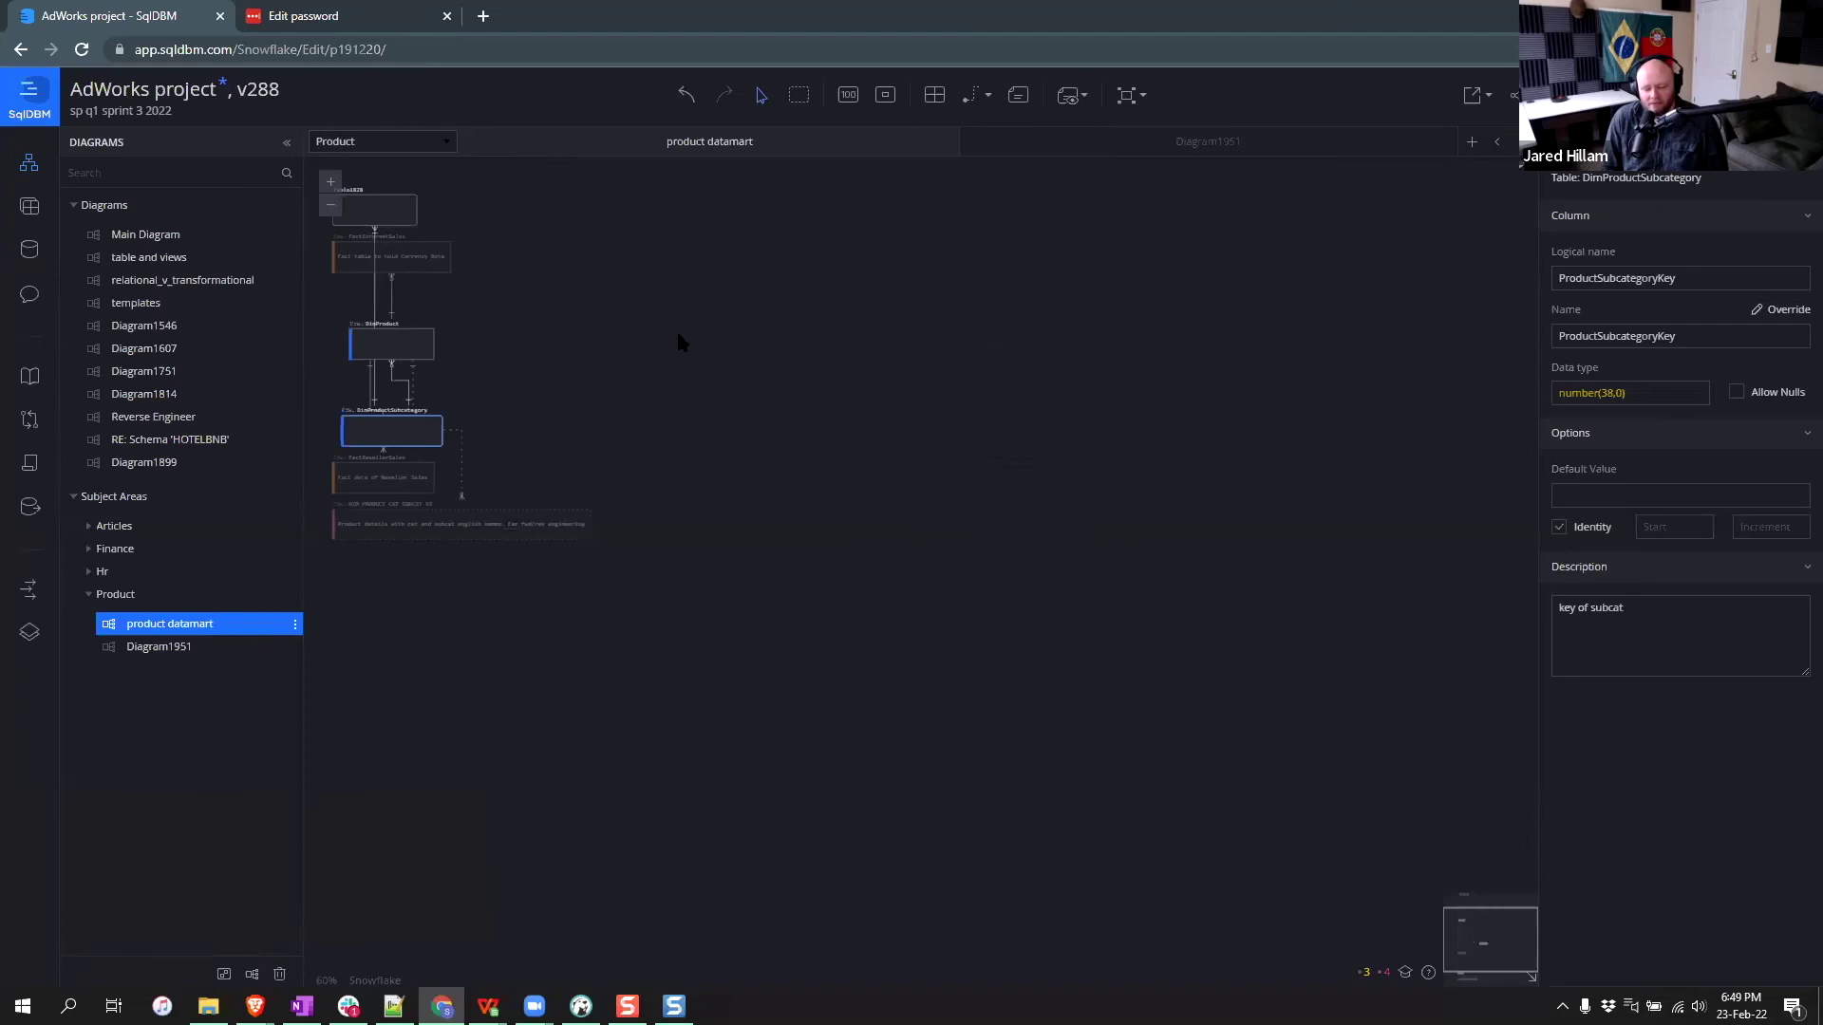
{"action": "scroll", "coordinate": [677, 340], "scroll_direction": "up", "scroll_amount": 3}
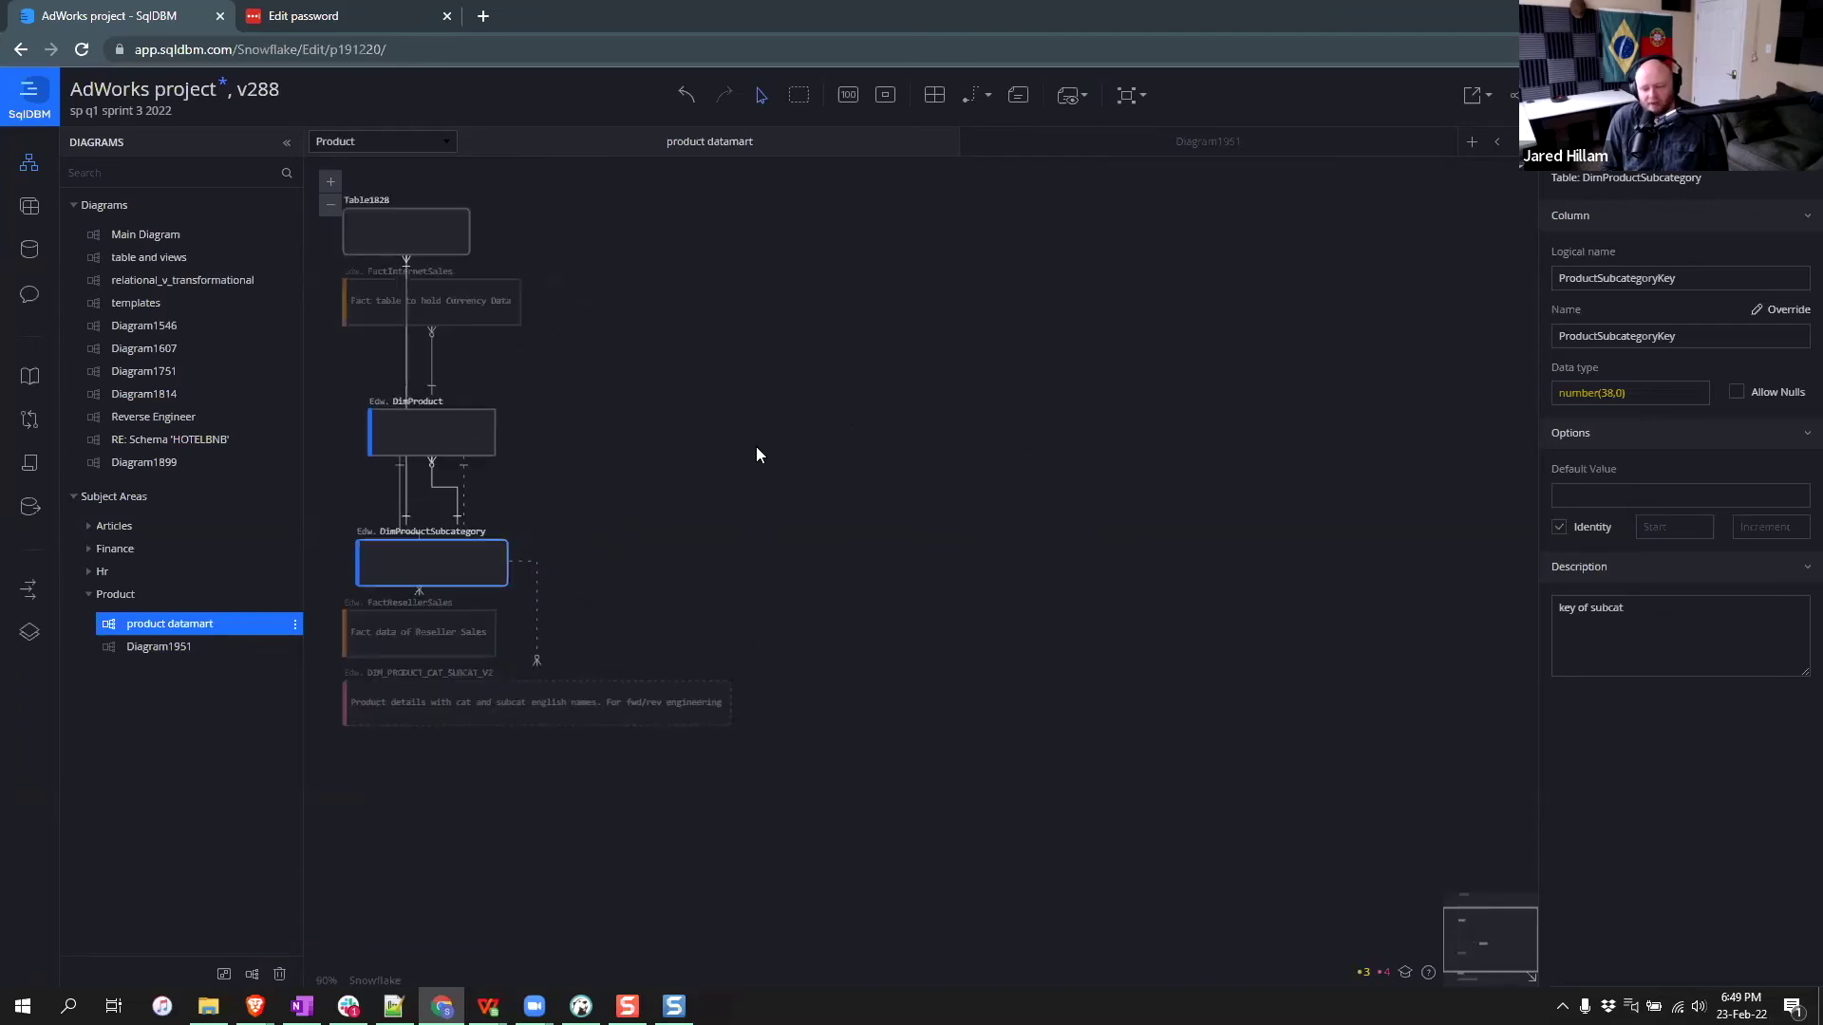
{"action": "left_click_drag", "start_coordinate": [757, 542], "coordinate": [868, 376]}
{"action": "scroll", "coordinate": [868, 376], "scroll_direction": "up", "scroll_amount": 3}
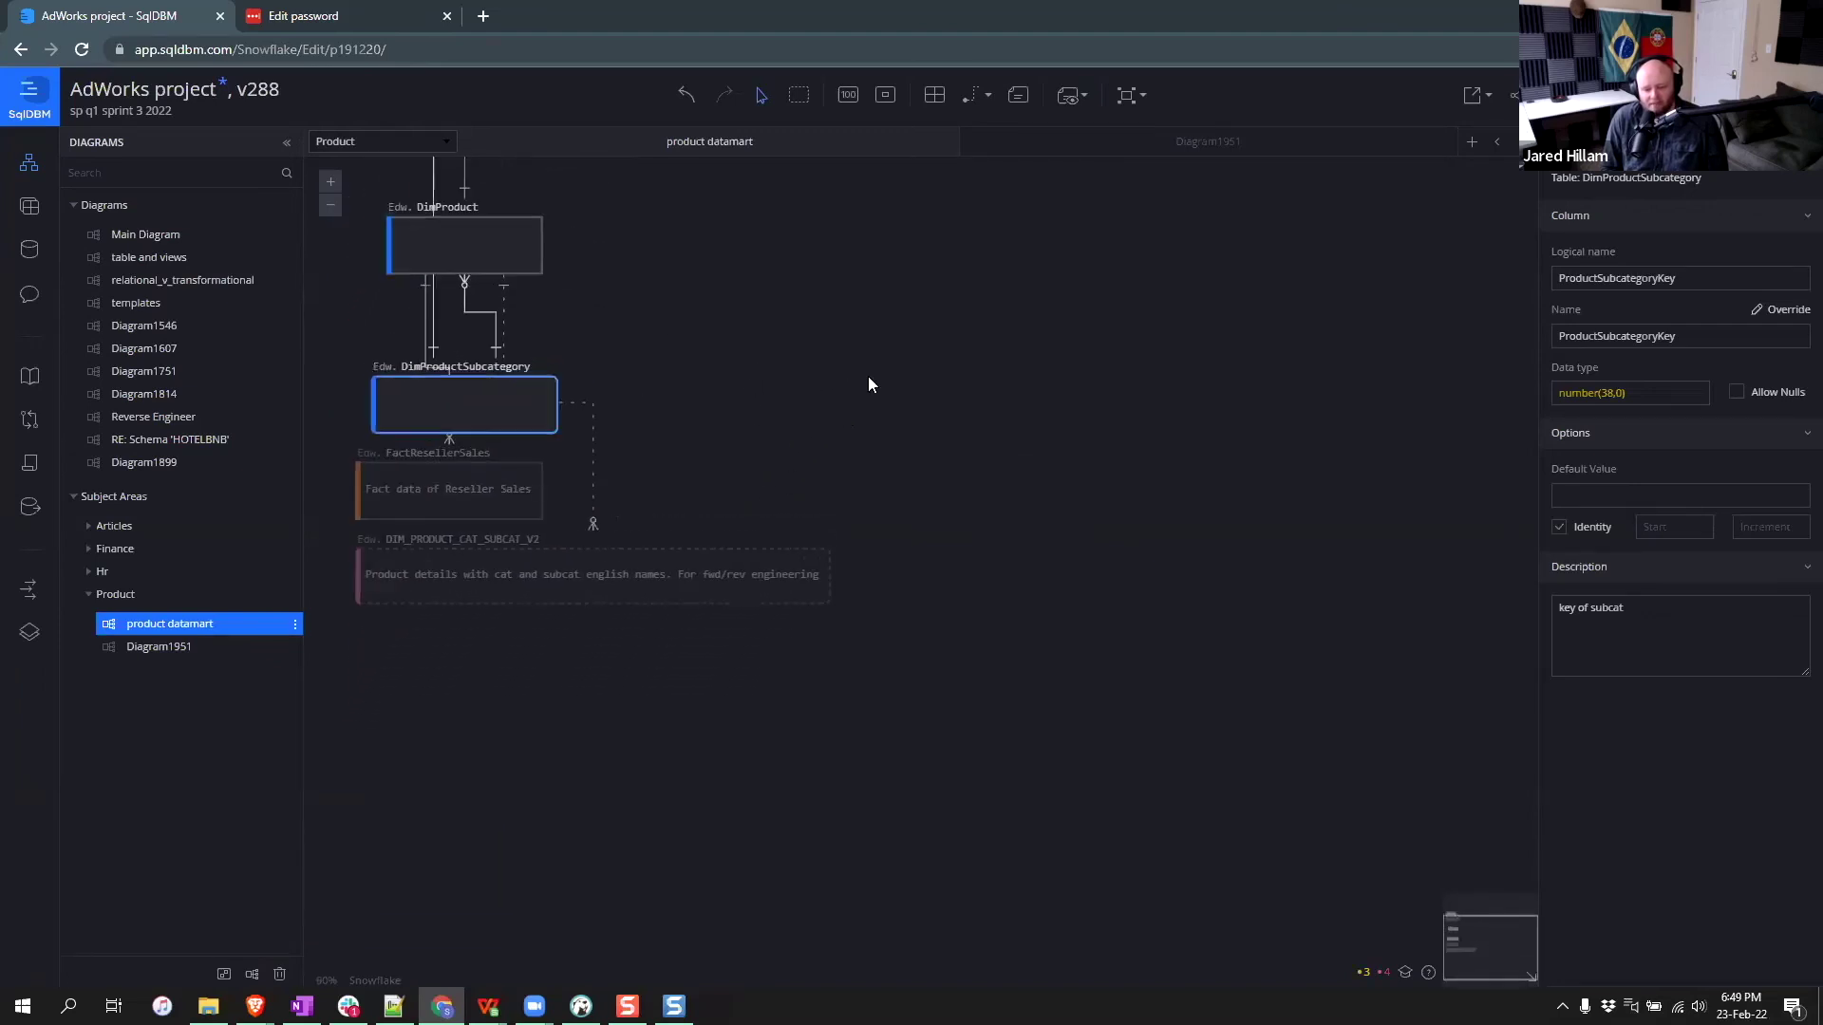
{"action": "left_click_drag", "start_coordinate": [840, 509], "coordinate": [1188, 432]}
{"action": "scroll", "coordinate": [1187, 427], "scroll_direction": "up", "scroll_amount": 2}
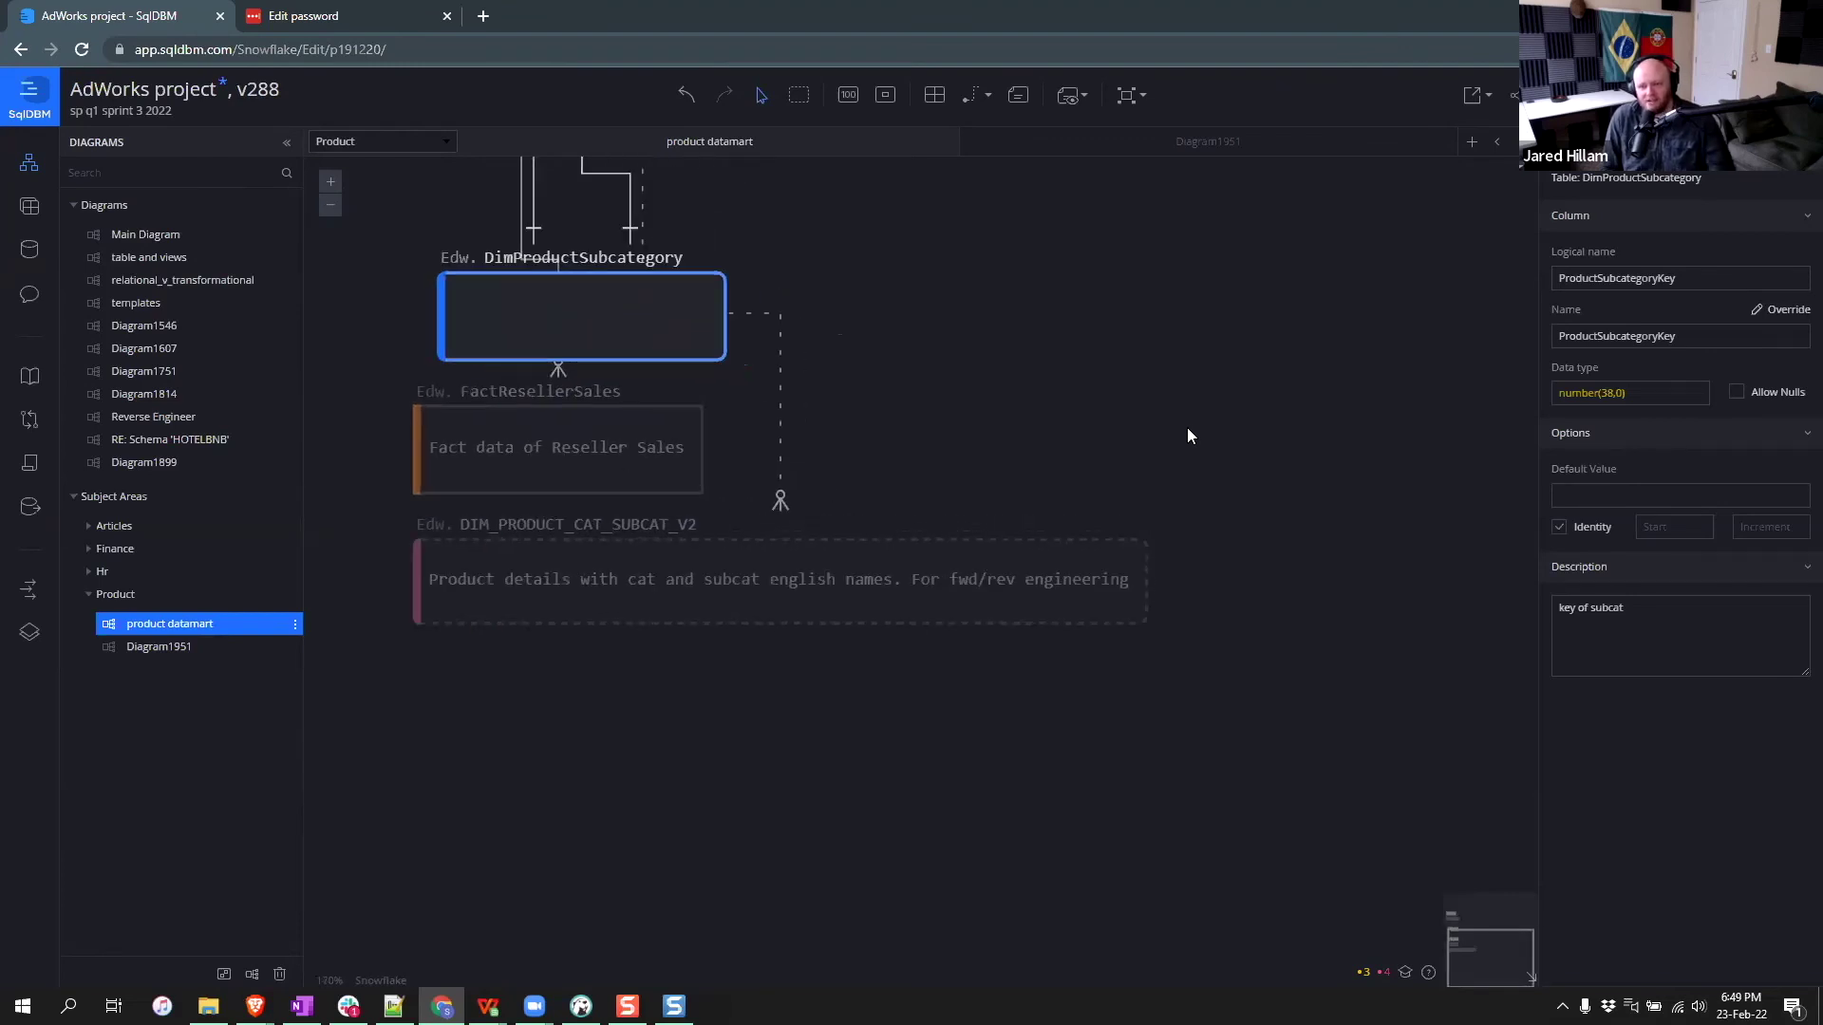
- Move the DIM_PRODUCT_CAT_SUBCAT_V2 view well to the right in the product datamart diagram and shift the FactResellerSales table slightly left
{"action": "left_click", "coordinate": [1187, 427]}
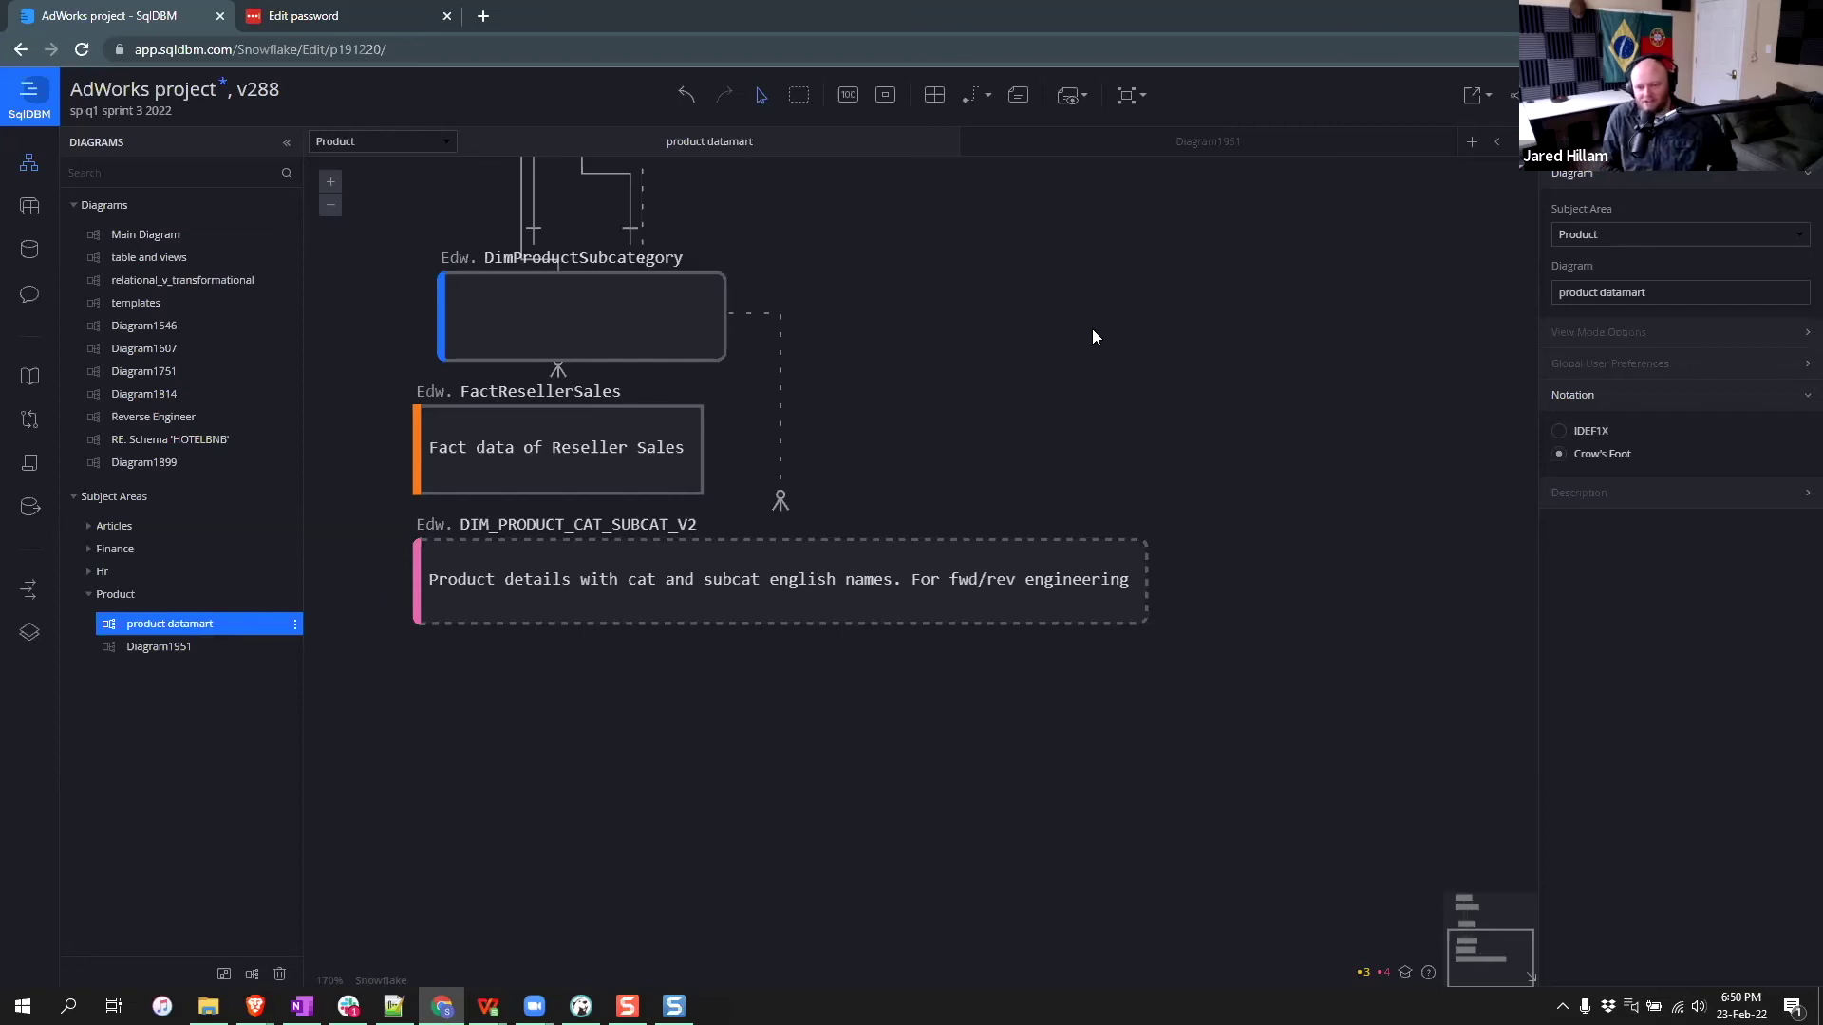
{"action": "left_click_drag", "start_coordinate": [810, 582], "coordinate": [1192, 570]}
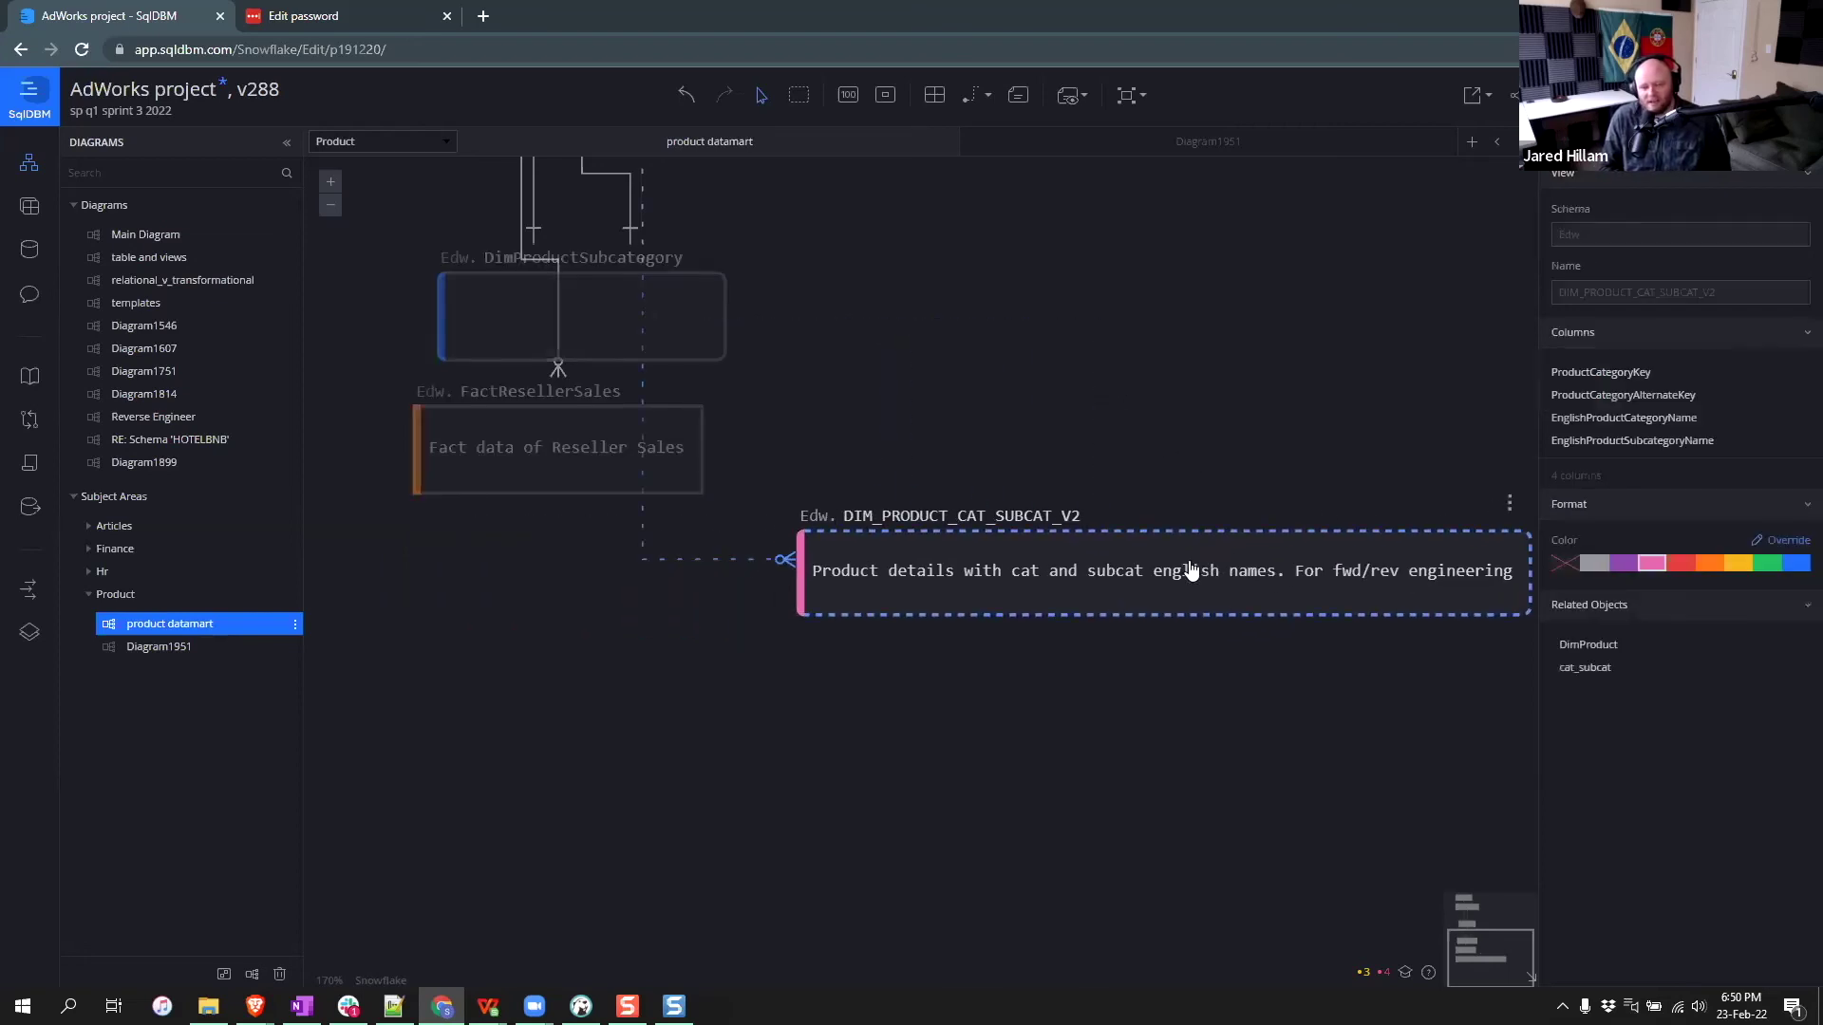
{"action": "left_click", "coordinate": [800, 435]}
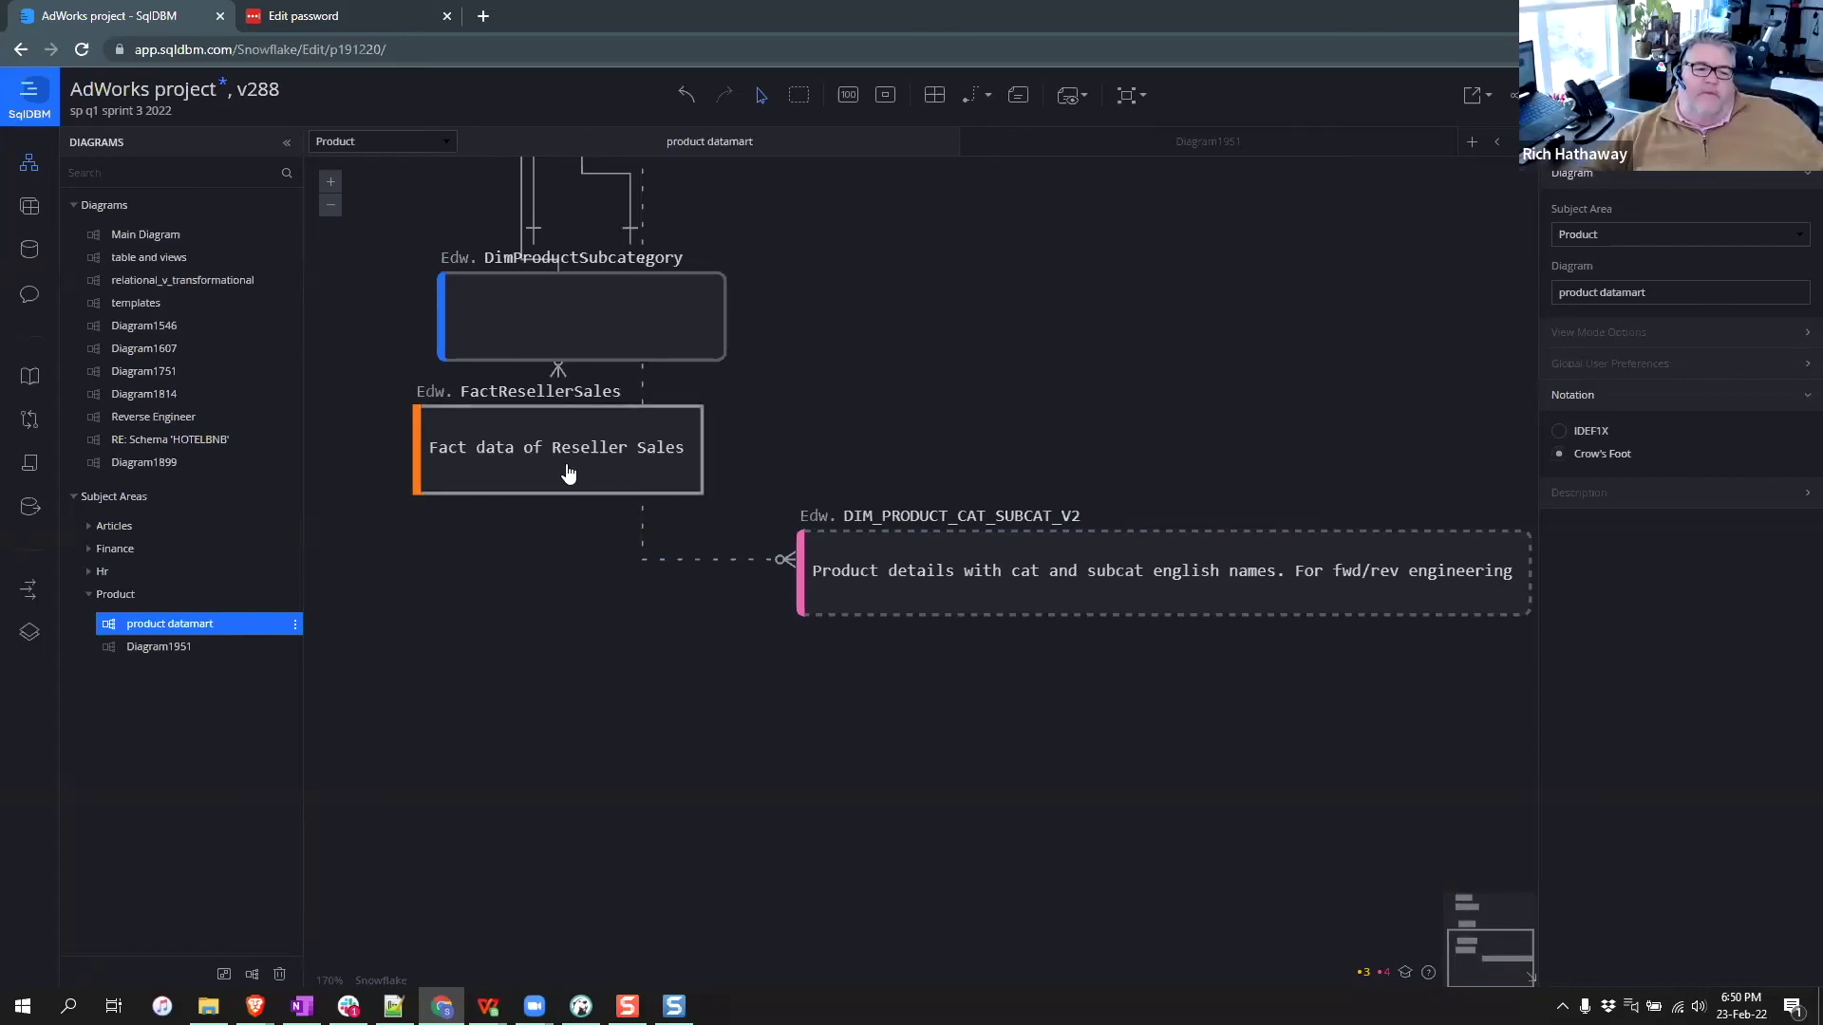
{"action": "left_click_drag", "start_coordinate": [570, 475], "coordinate": [474, 484]}
{"action": "left_click_drag", "start_coordinate": [968, 478], "coordinate": [1132, 752]}
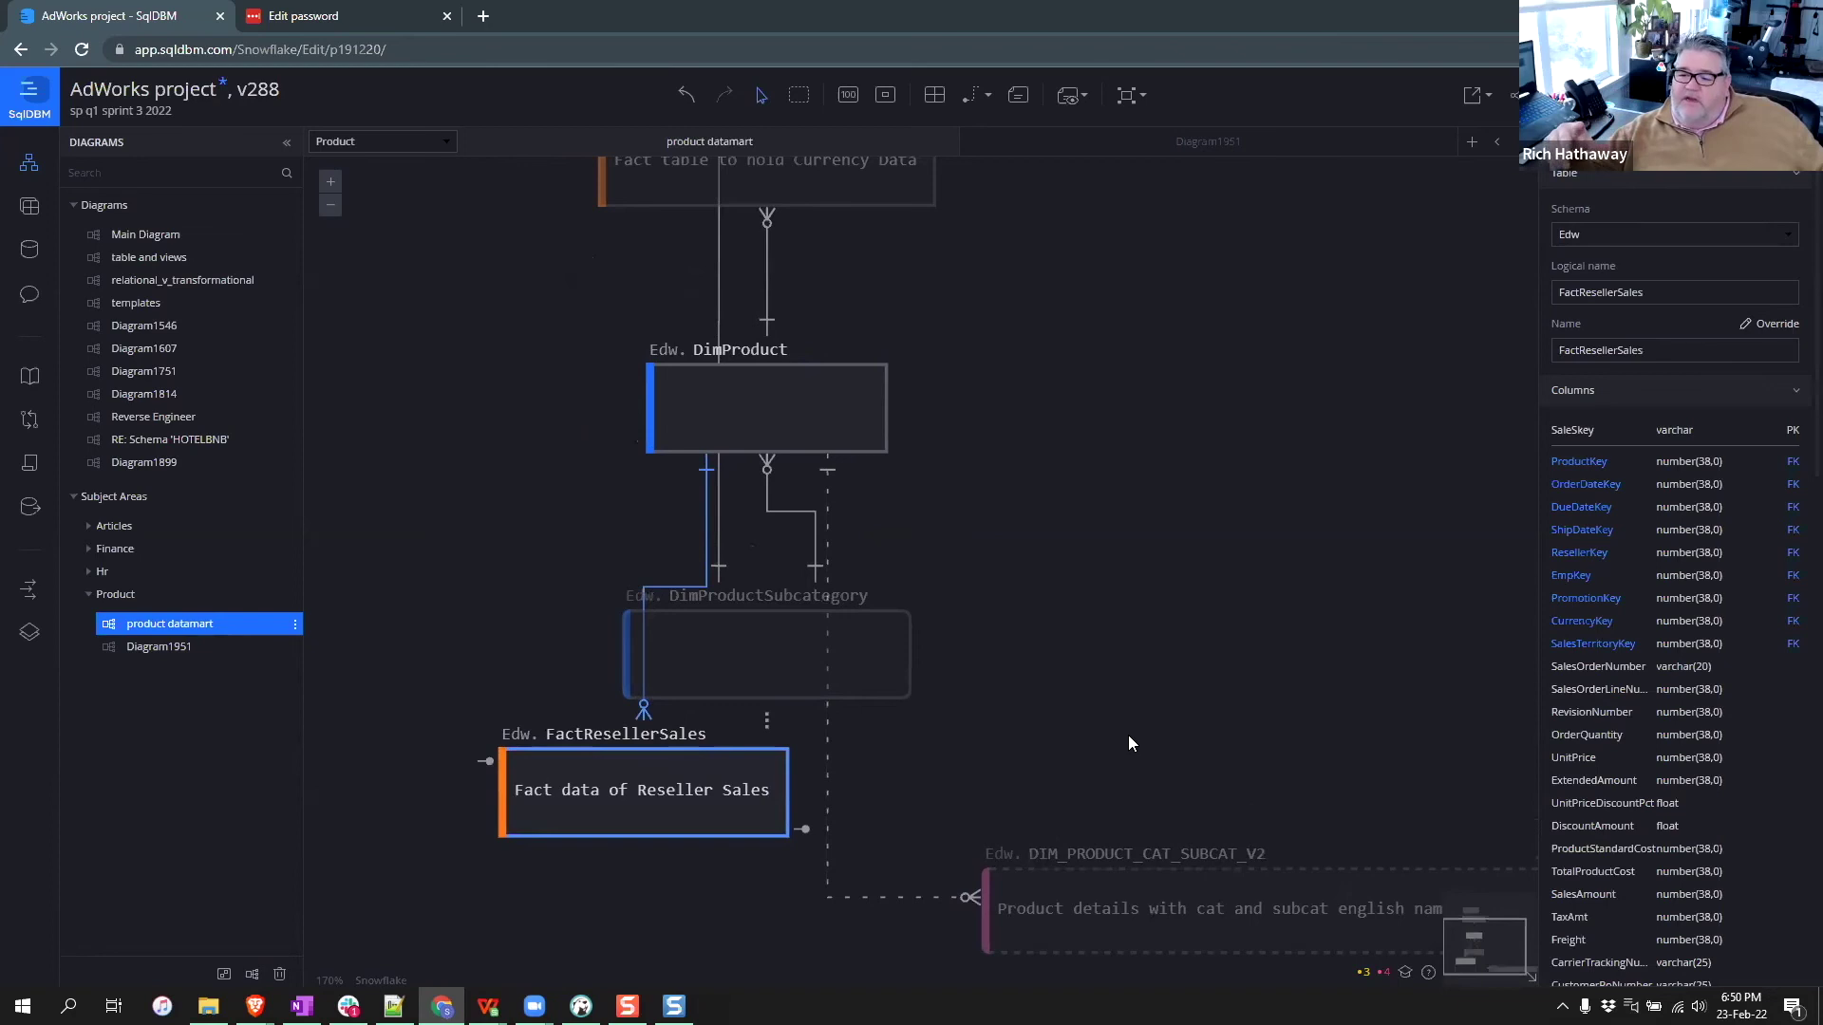
{"action": "right_click", "coordinate": [1129, 737]}
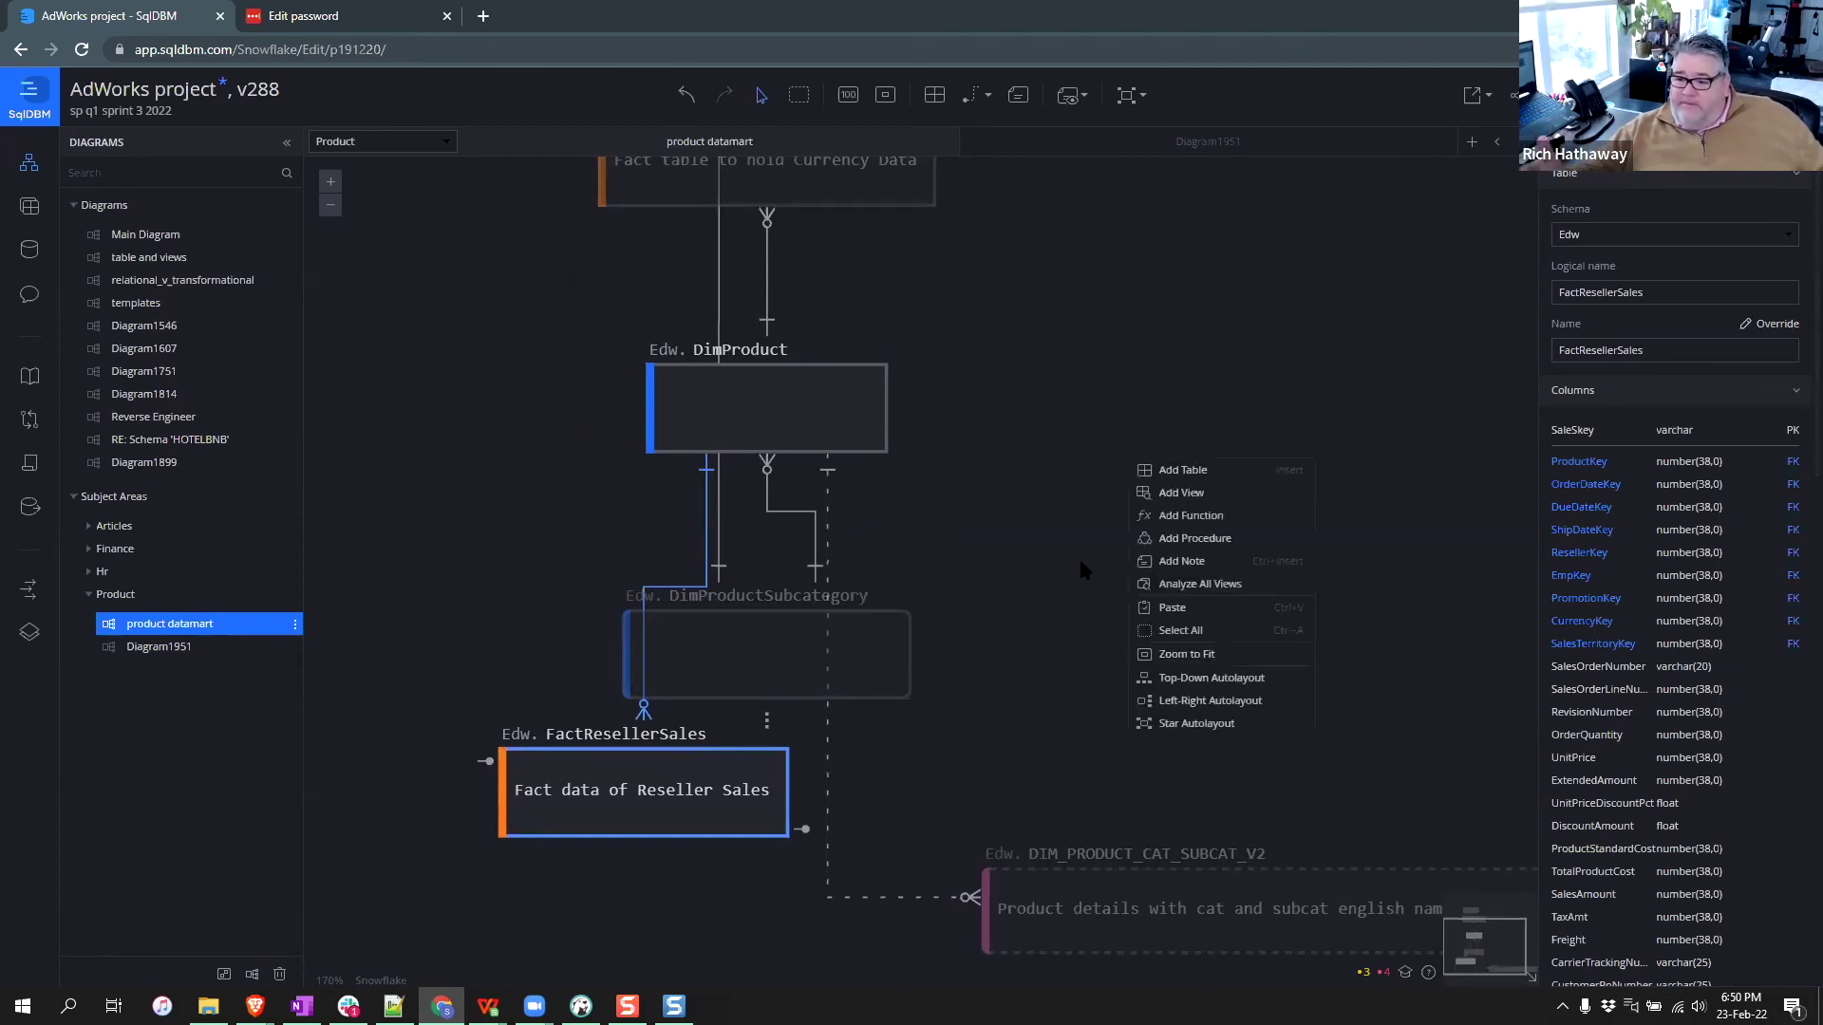
{"action": "left_click", "coordinate": [1075, 517]}
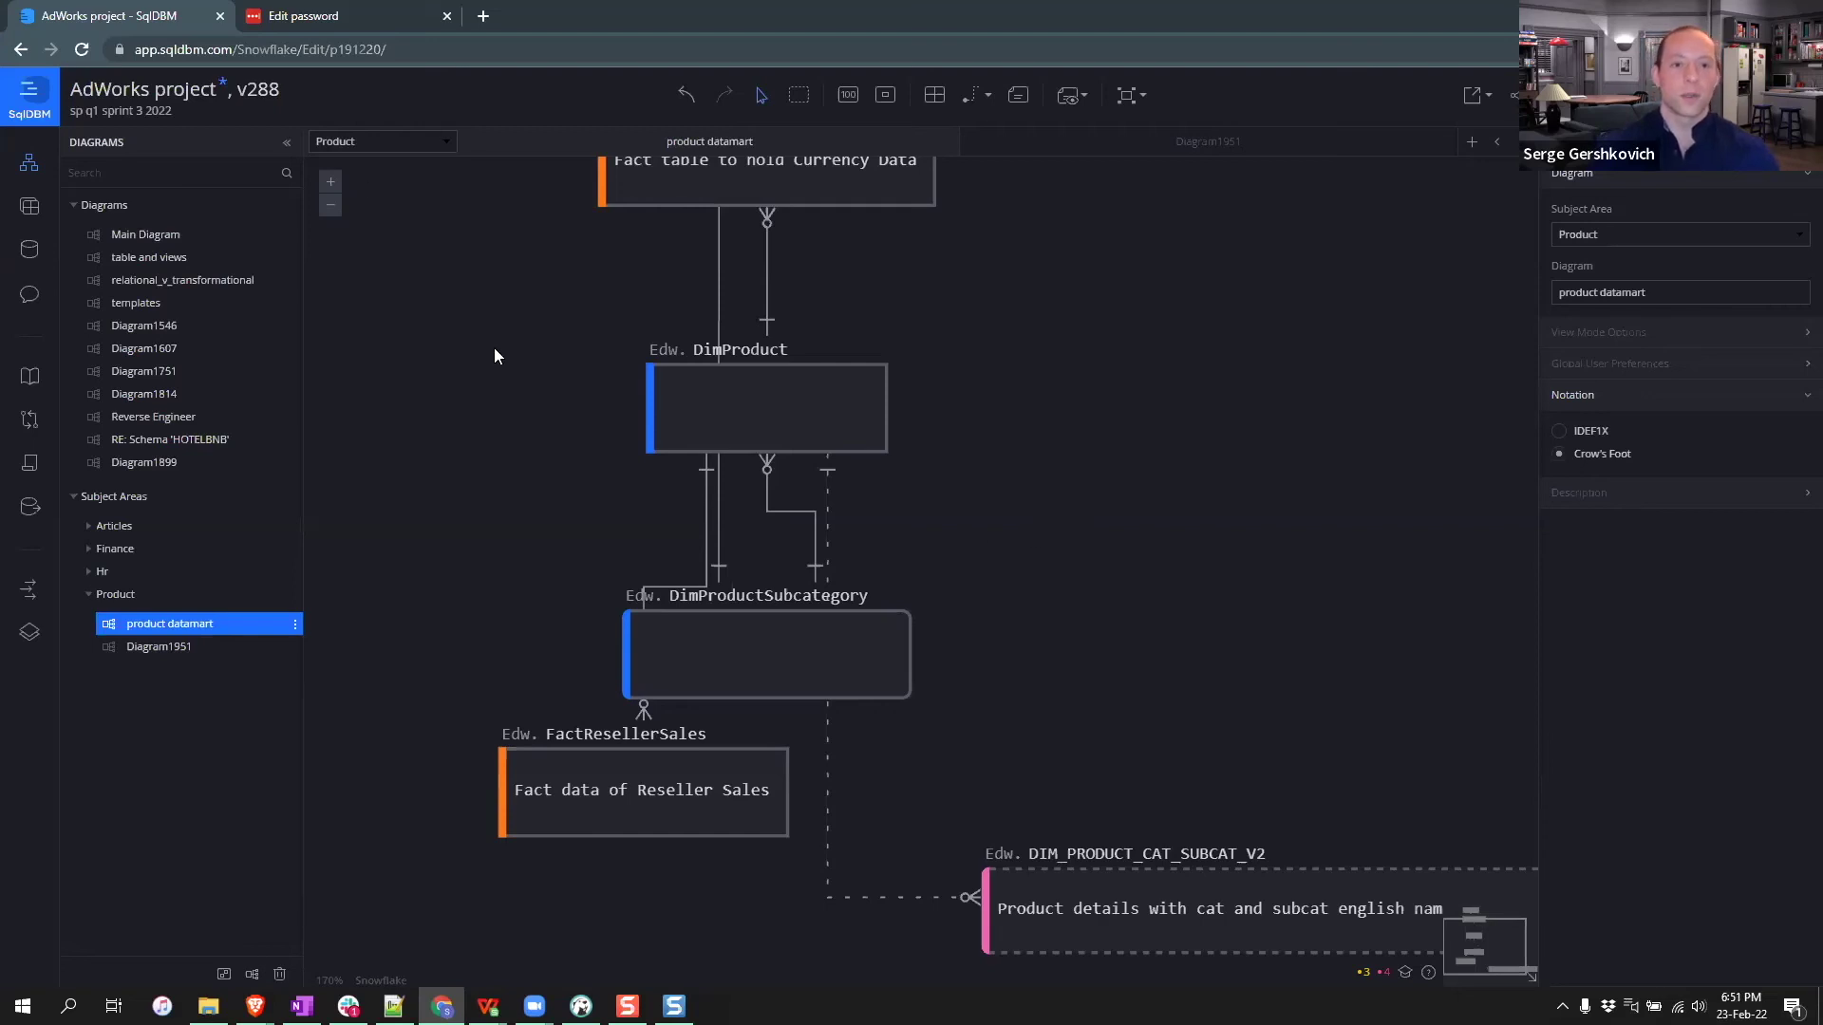
- Open the project's naming conventions, preview the UPPER_CASE standard and set the case standard back to PascalCase
{"action": "left_click", "coordinate": [15, 112]}
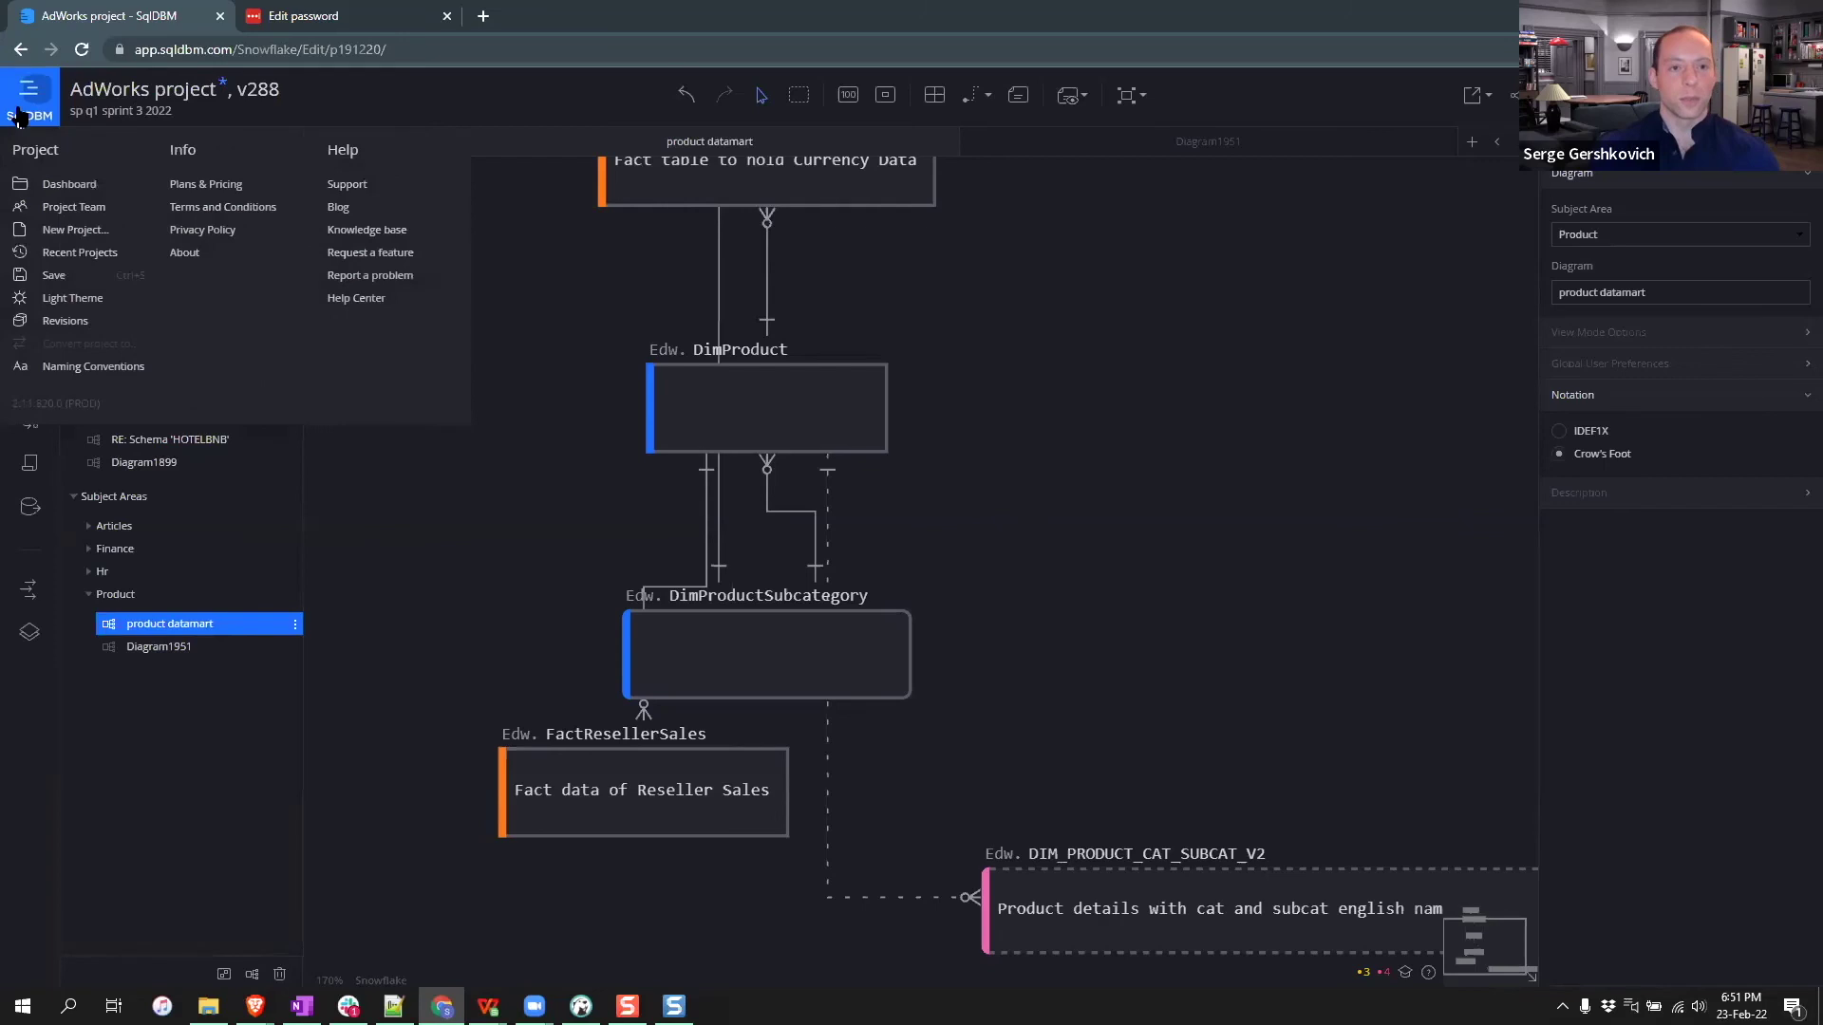
{"action": "left_click", "coordinate": [105, 376]}
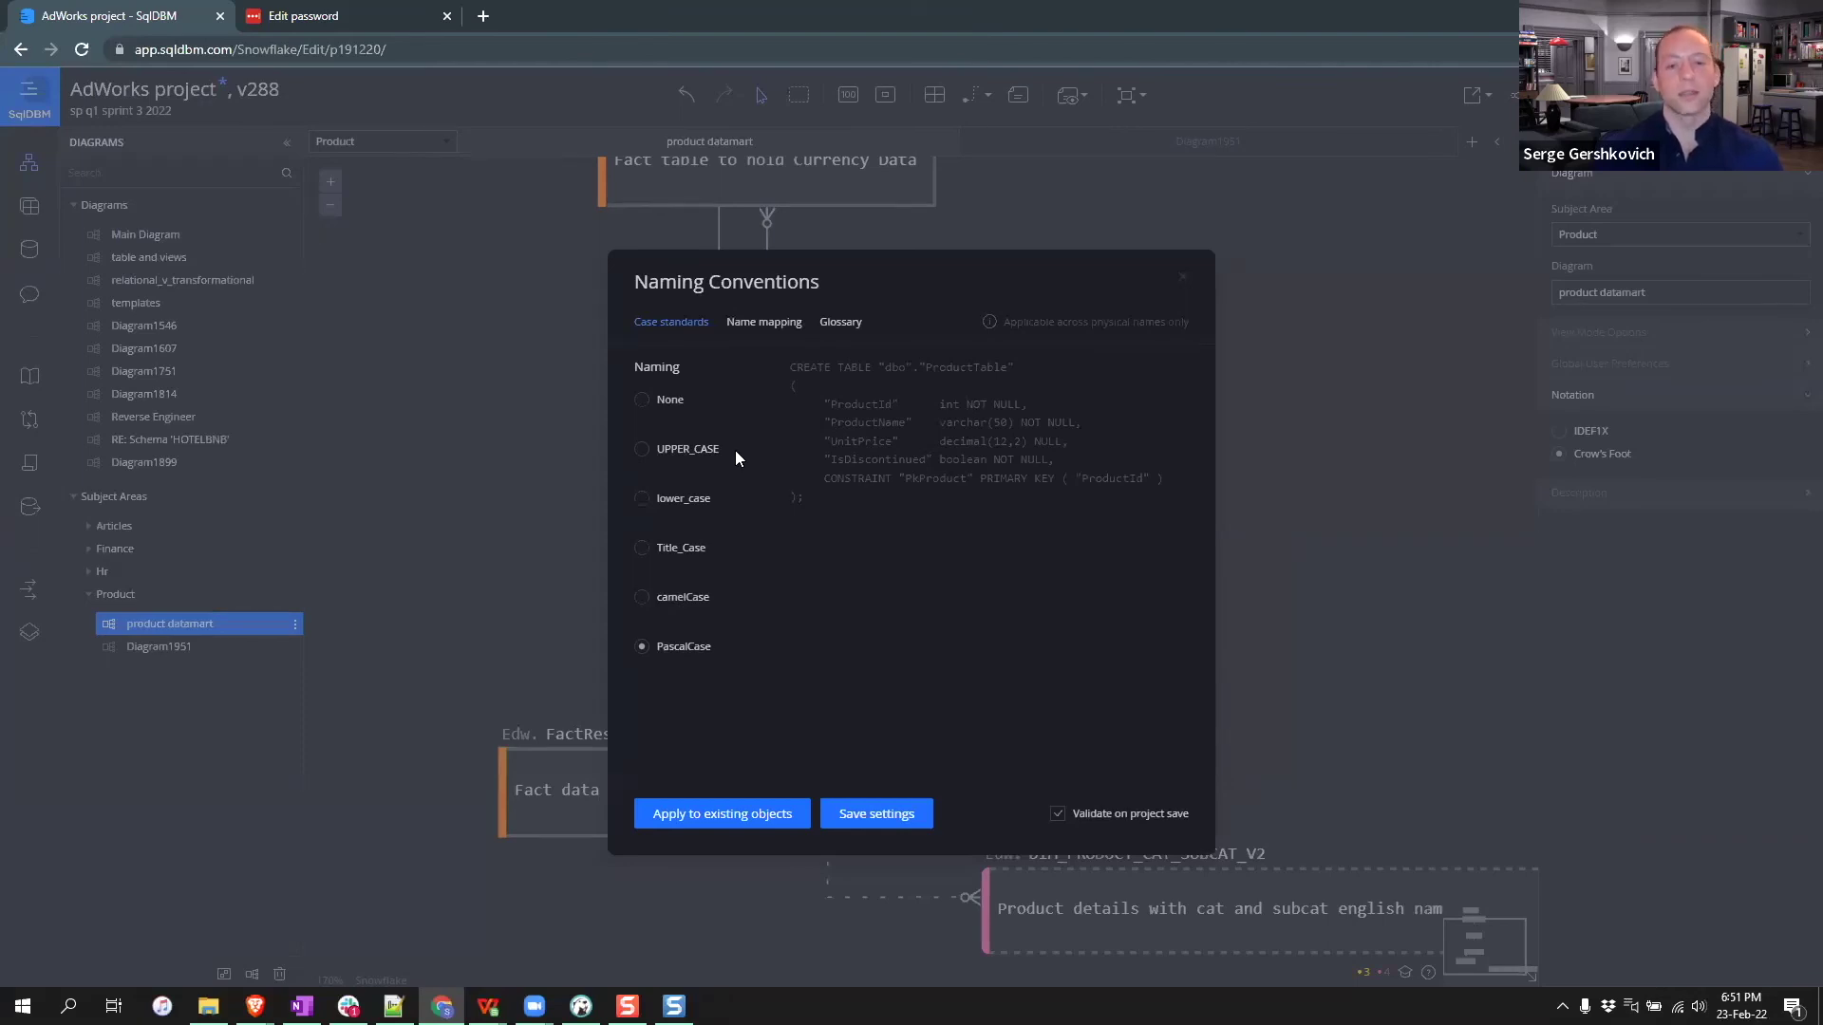
{"action": "left_click", "coordinate": [685, 457]}
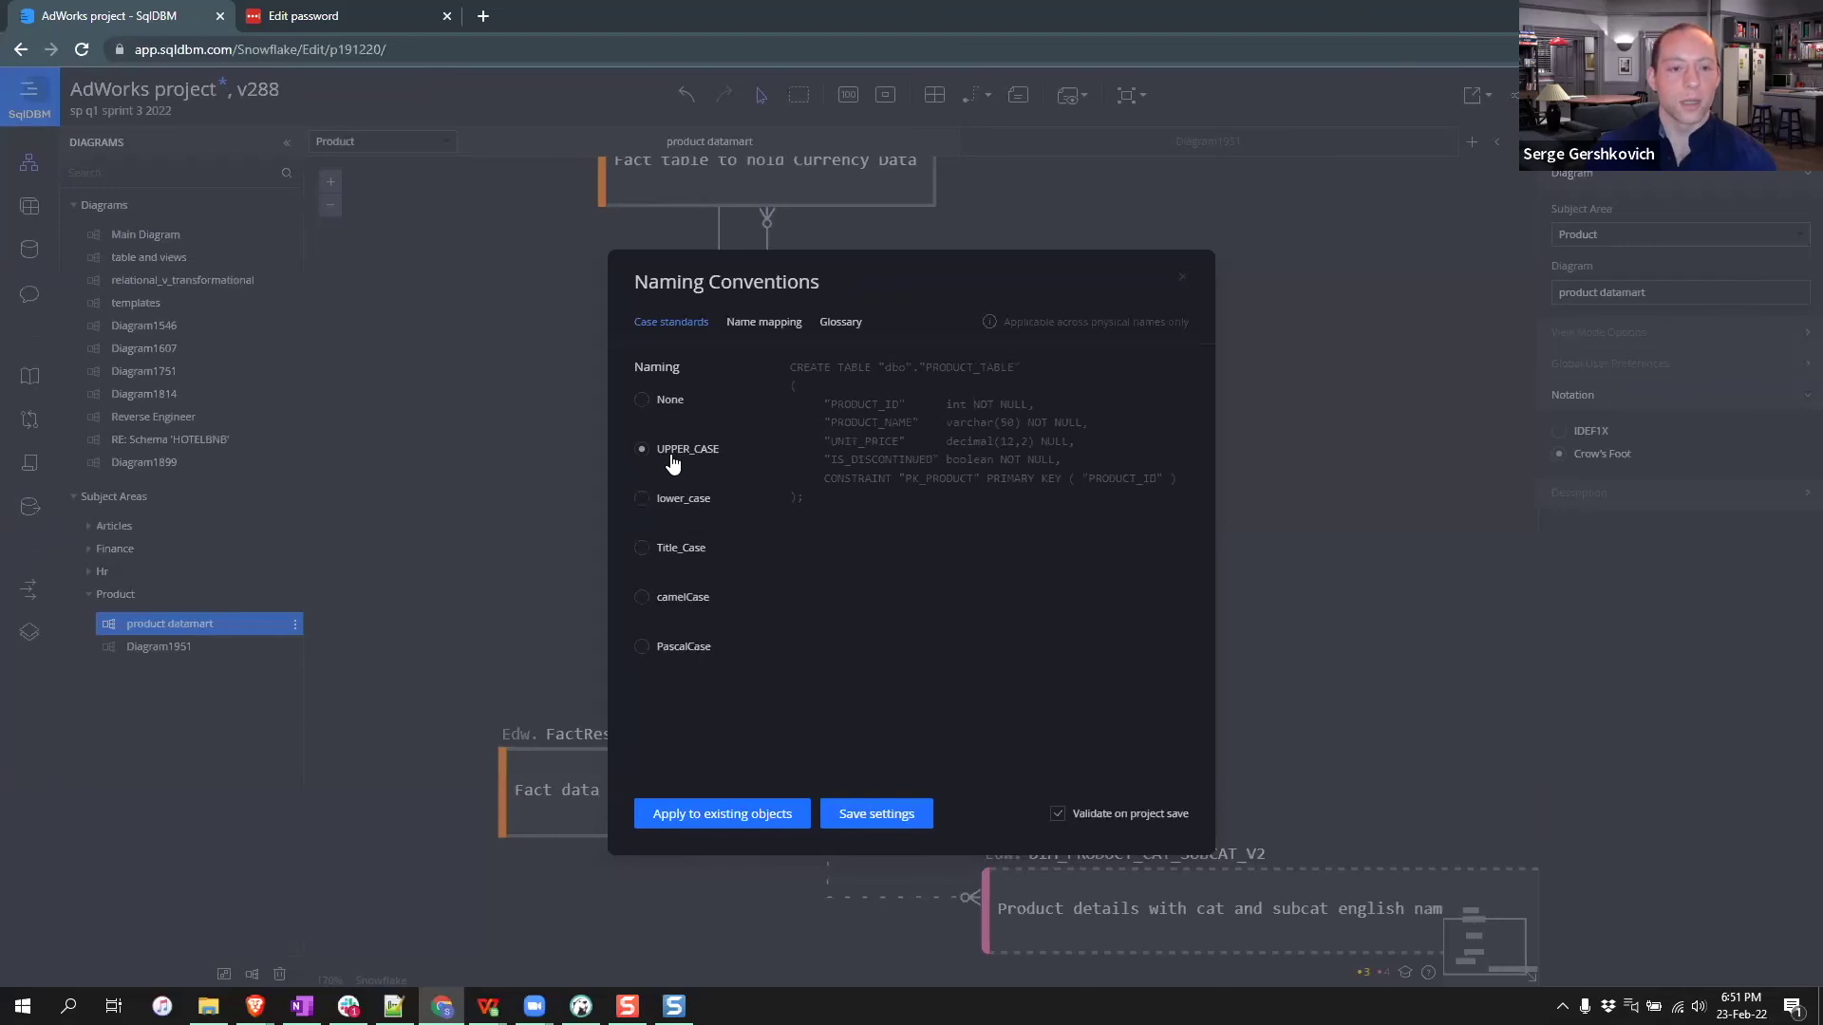
{"action": "left_click", "coordinate": [678, 645]}
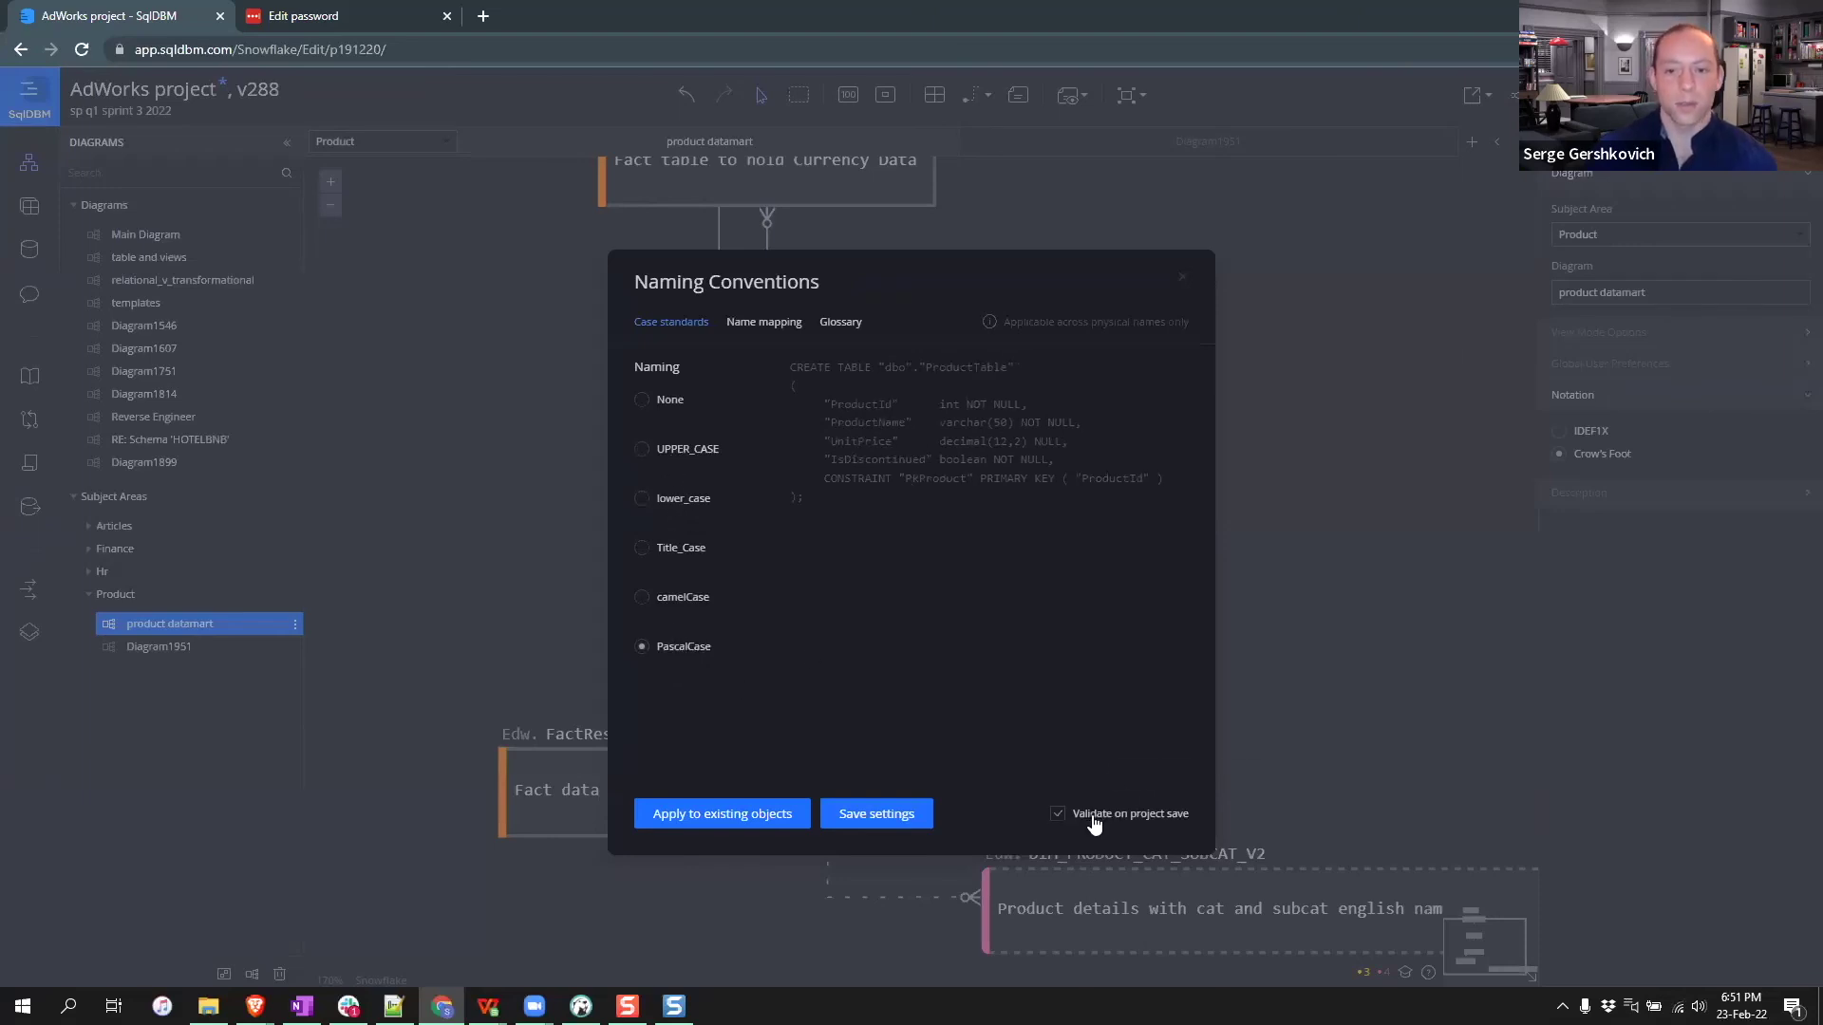
- Enable the name mapping rule for Tables and prefix its pattern with prj_ to give prj_${TableName}
{"action": "left_click", "coordinate": [759, 323]}
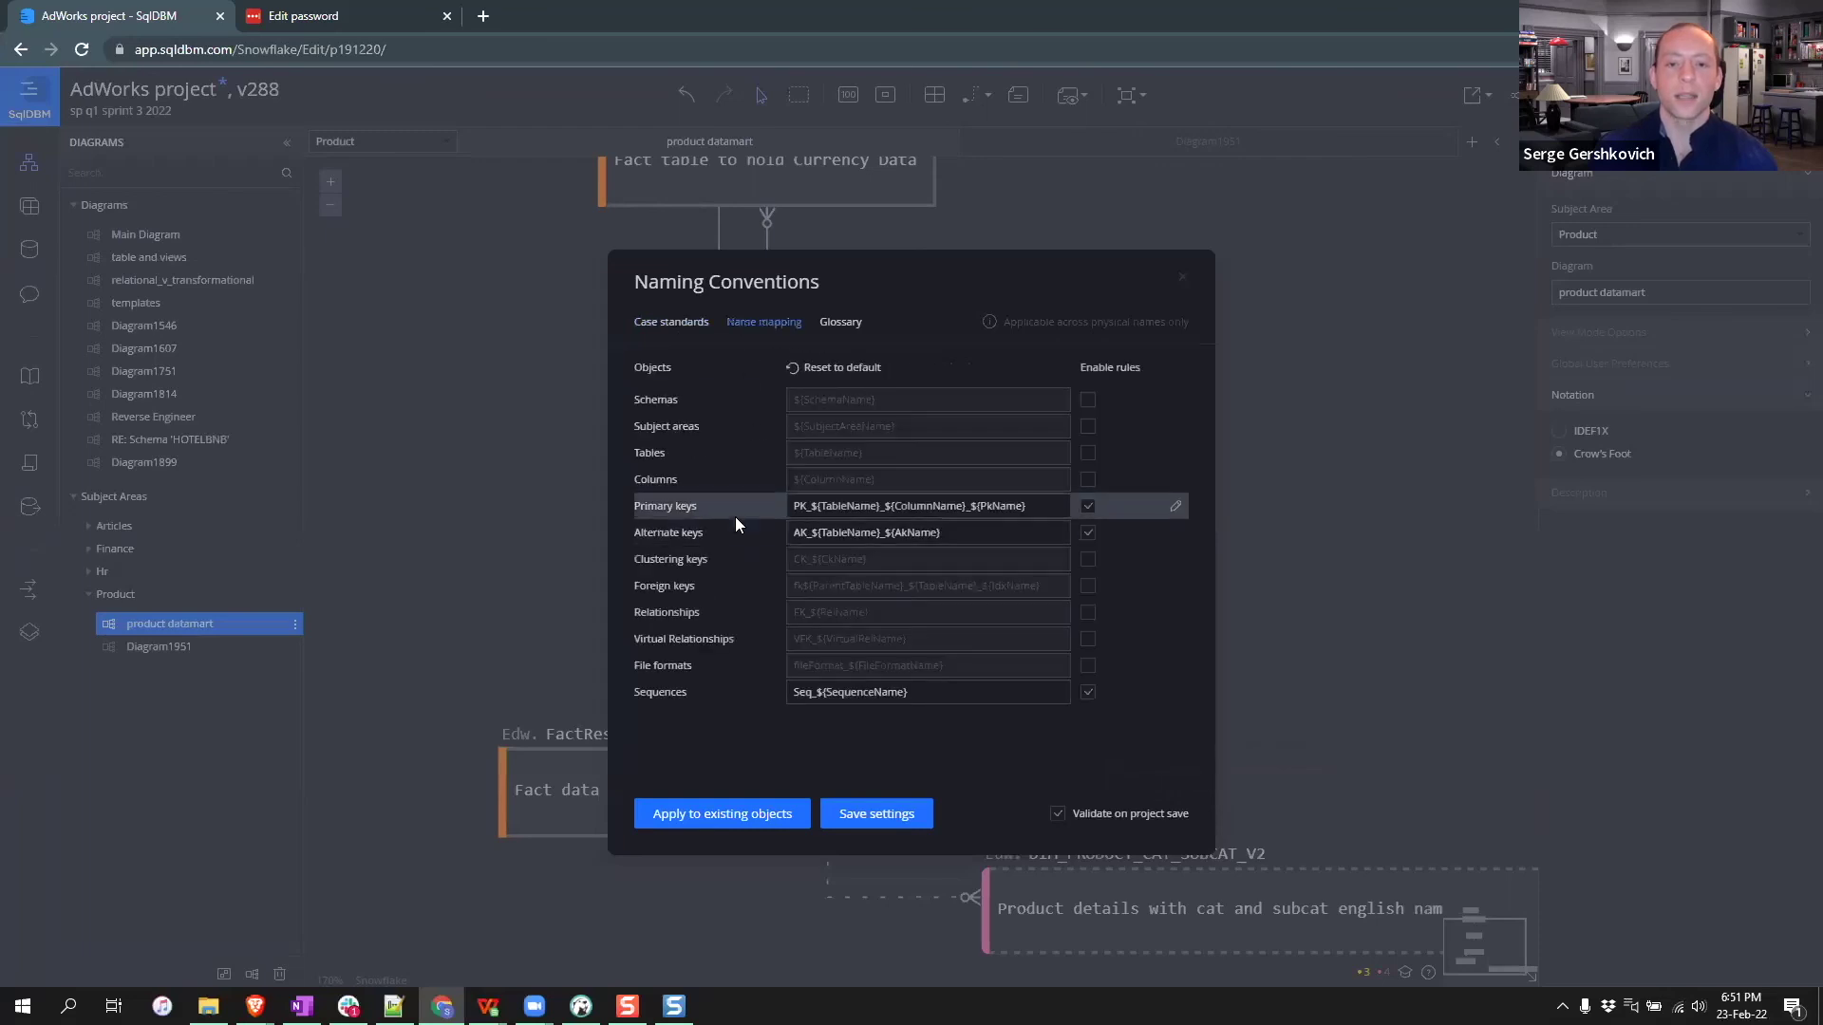
{"action": "left_click", "coordinate": [1088, 453]}
{"action": "left_click", "coordinate": [803, 455]}
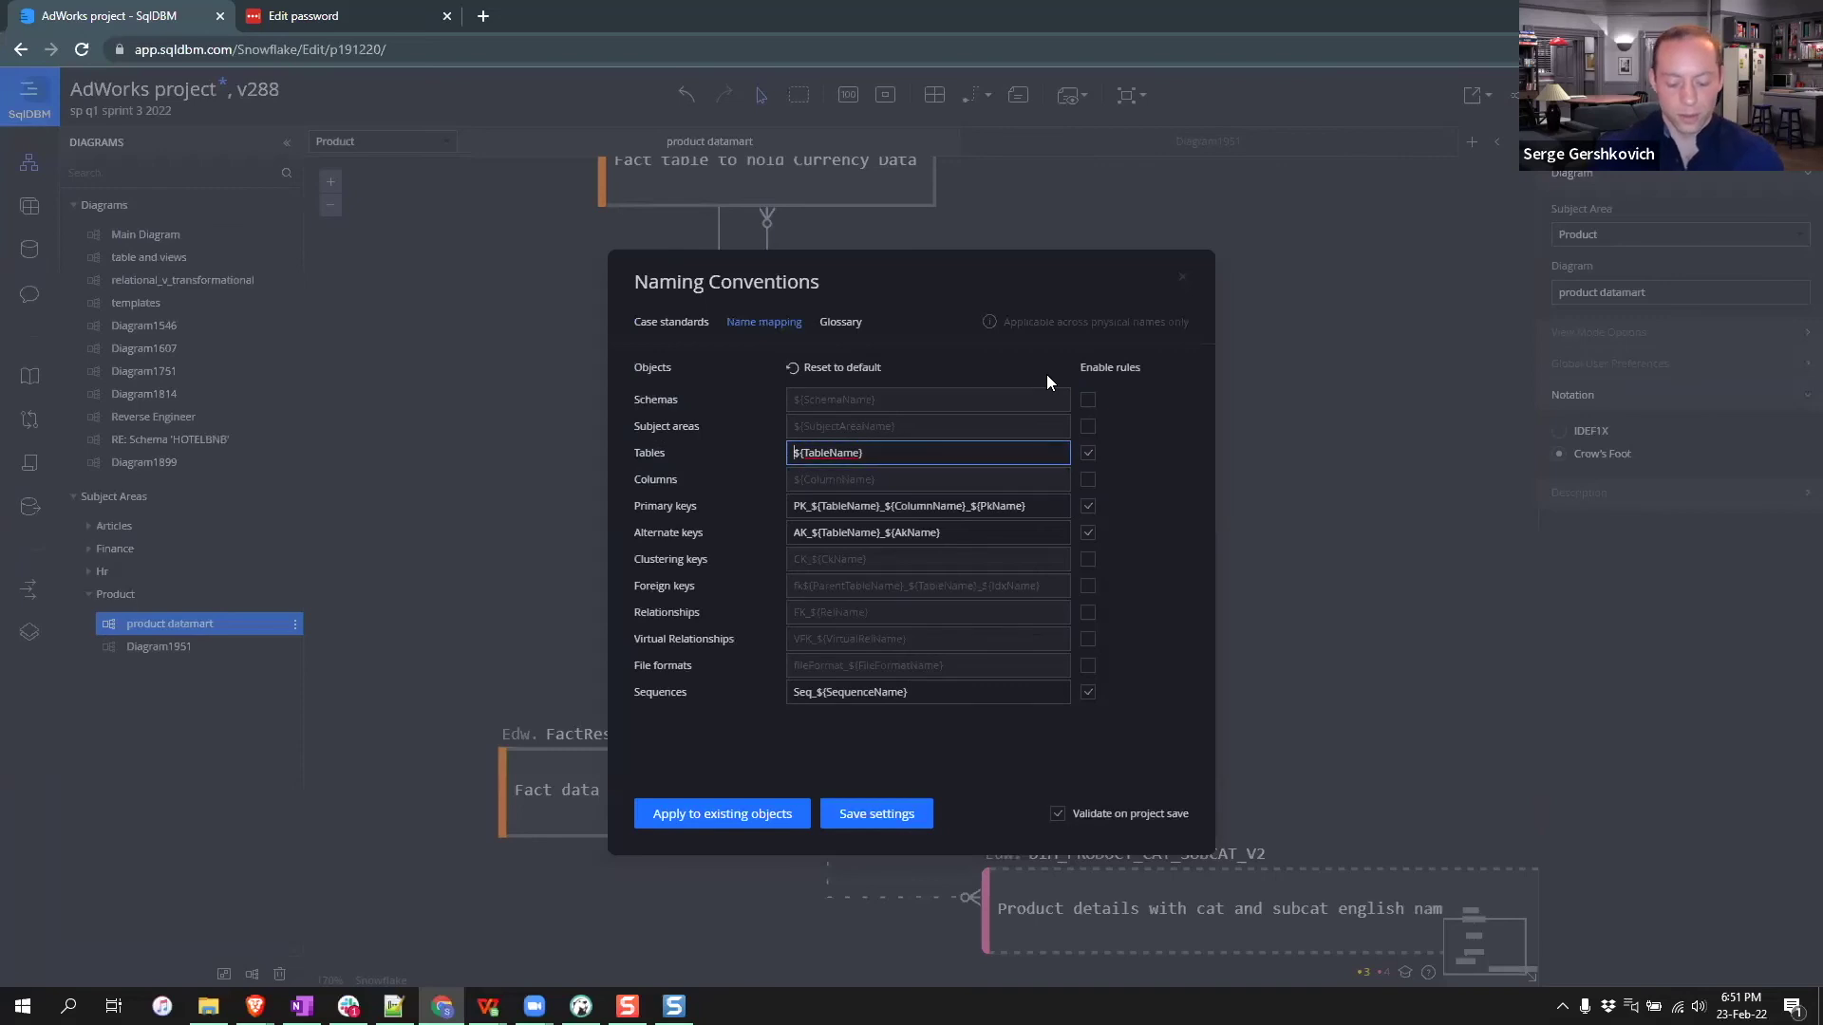
{"action": "type", "text": "prj"}
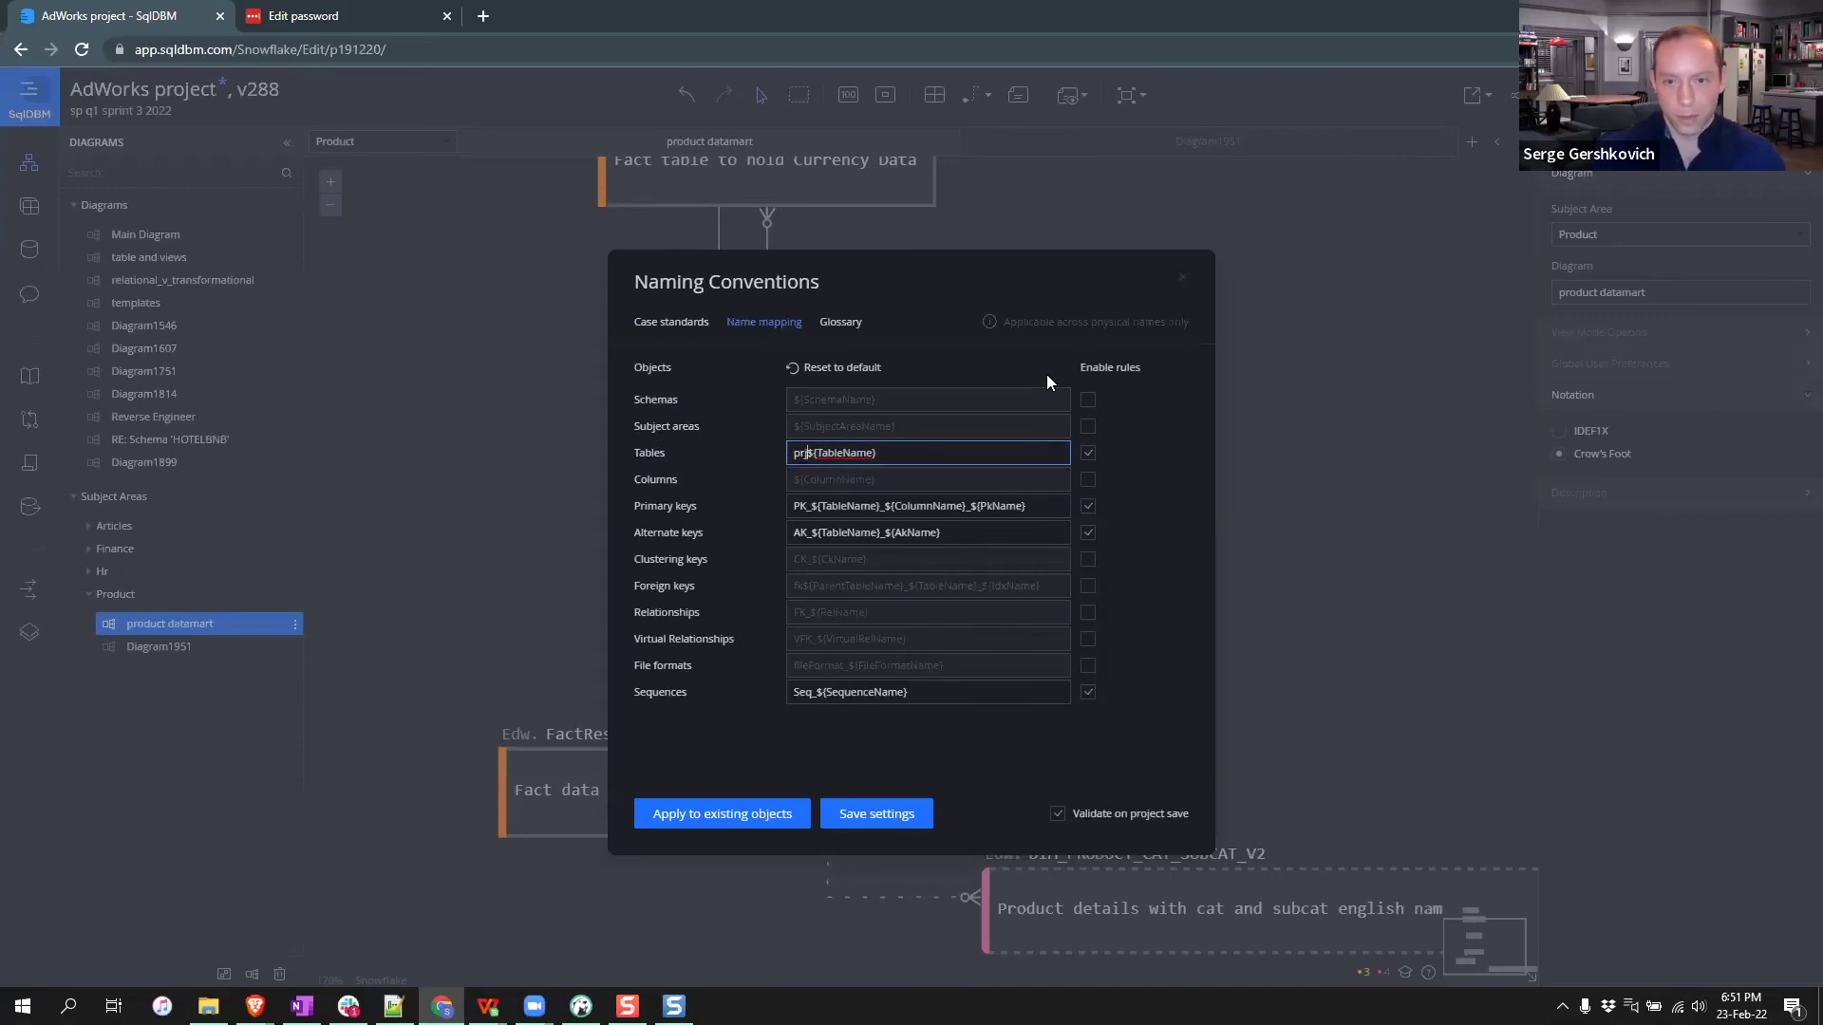
{"action": "type", "text": "_"}
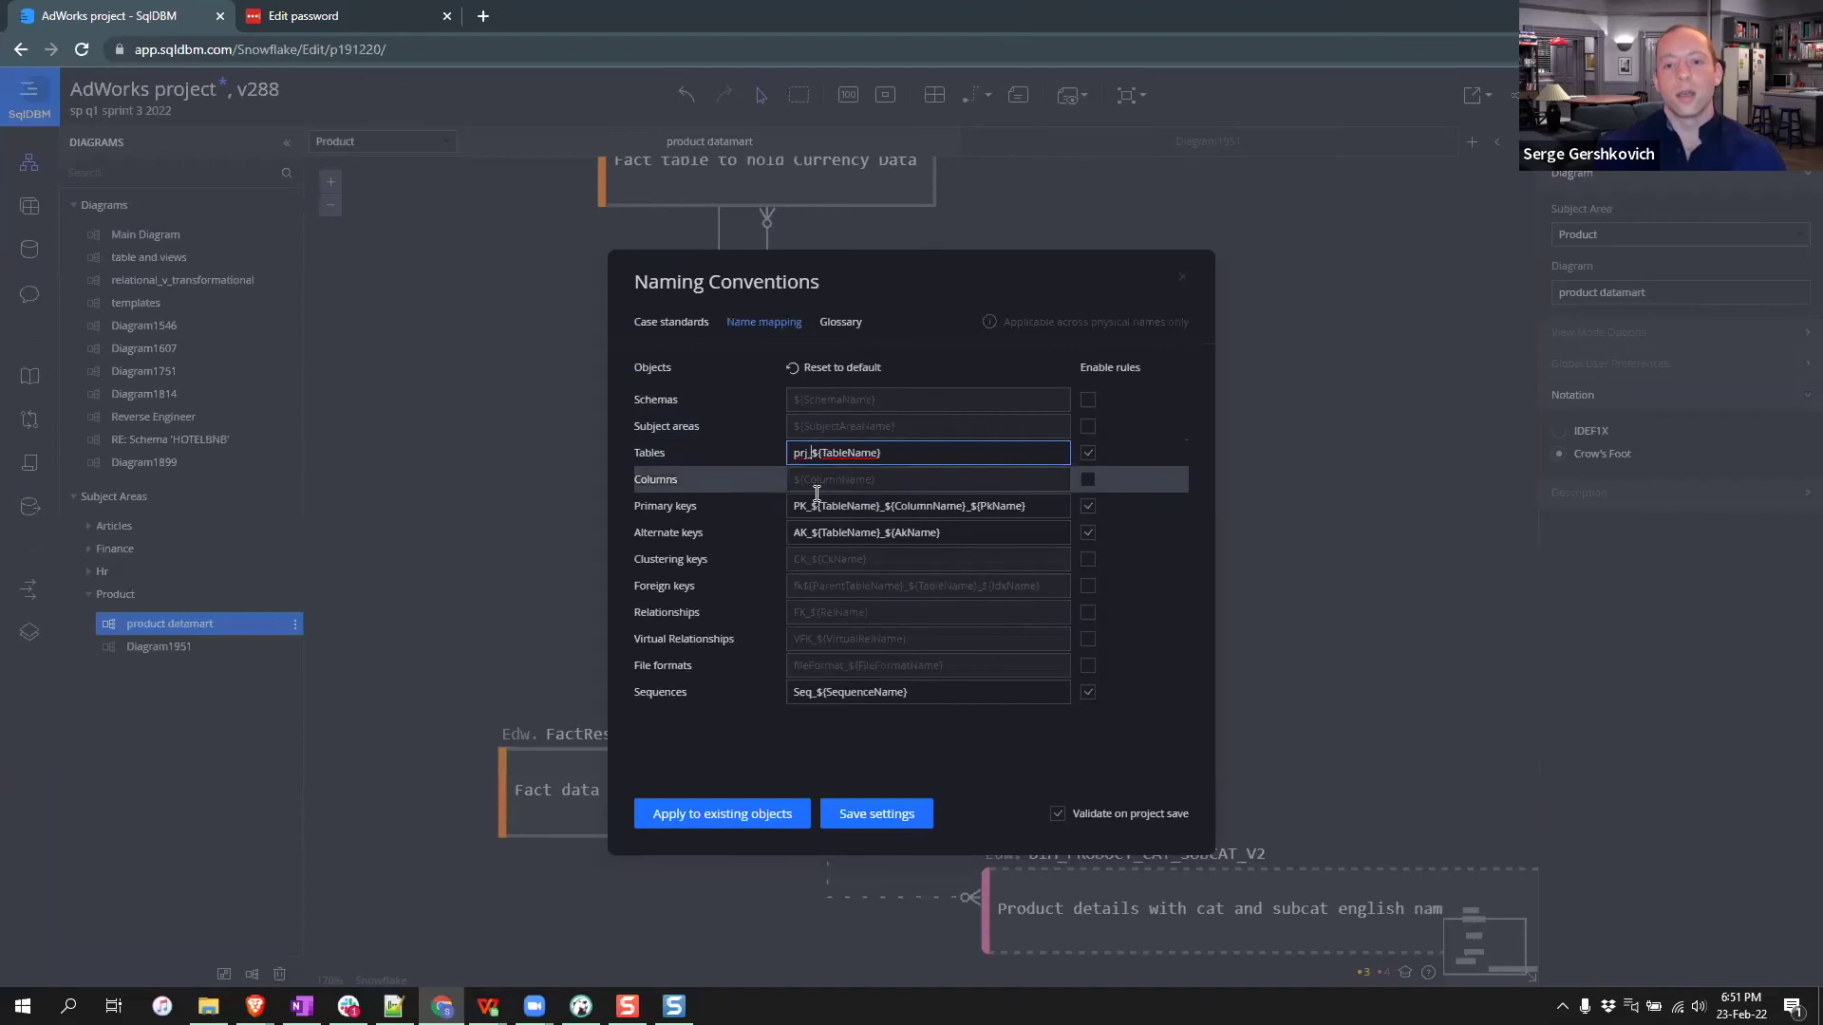
- Examine the Primary keys naming expression and return to the name mapping rules
{"action": "left_click", "coordinate": [1170, 509]}
{"action": "left_click", "coordinate": [1173, 507]}
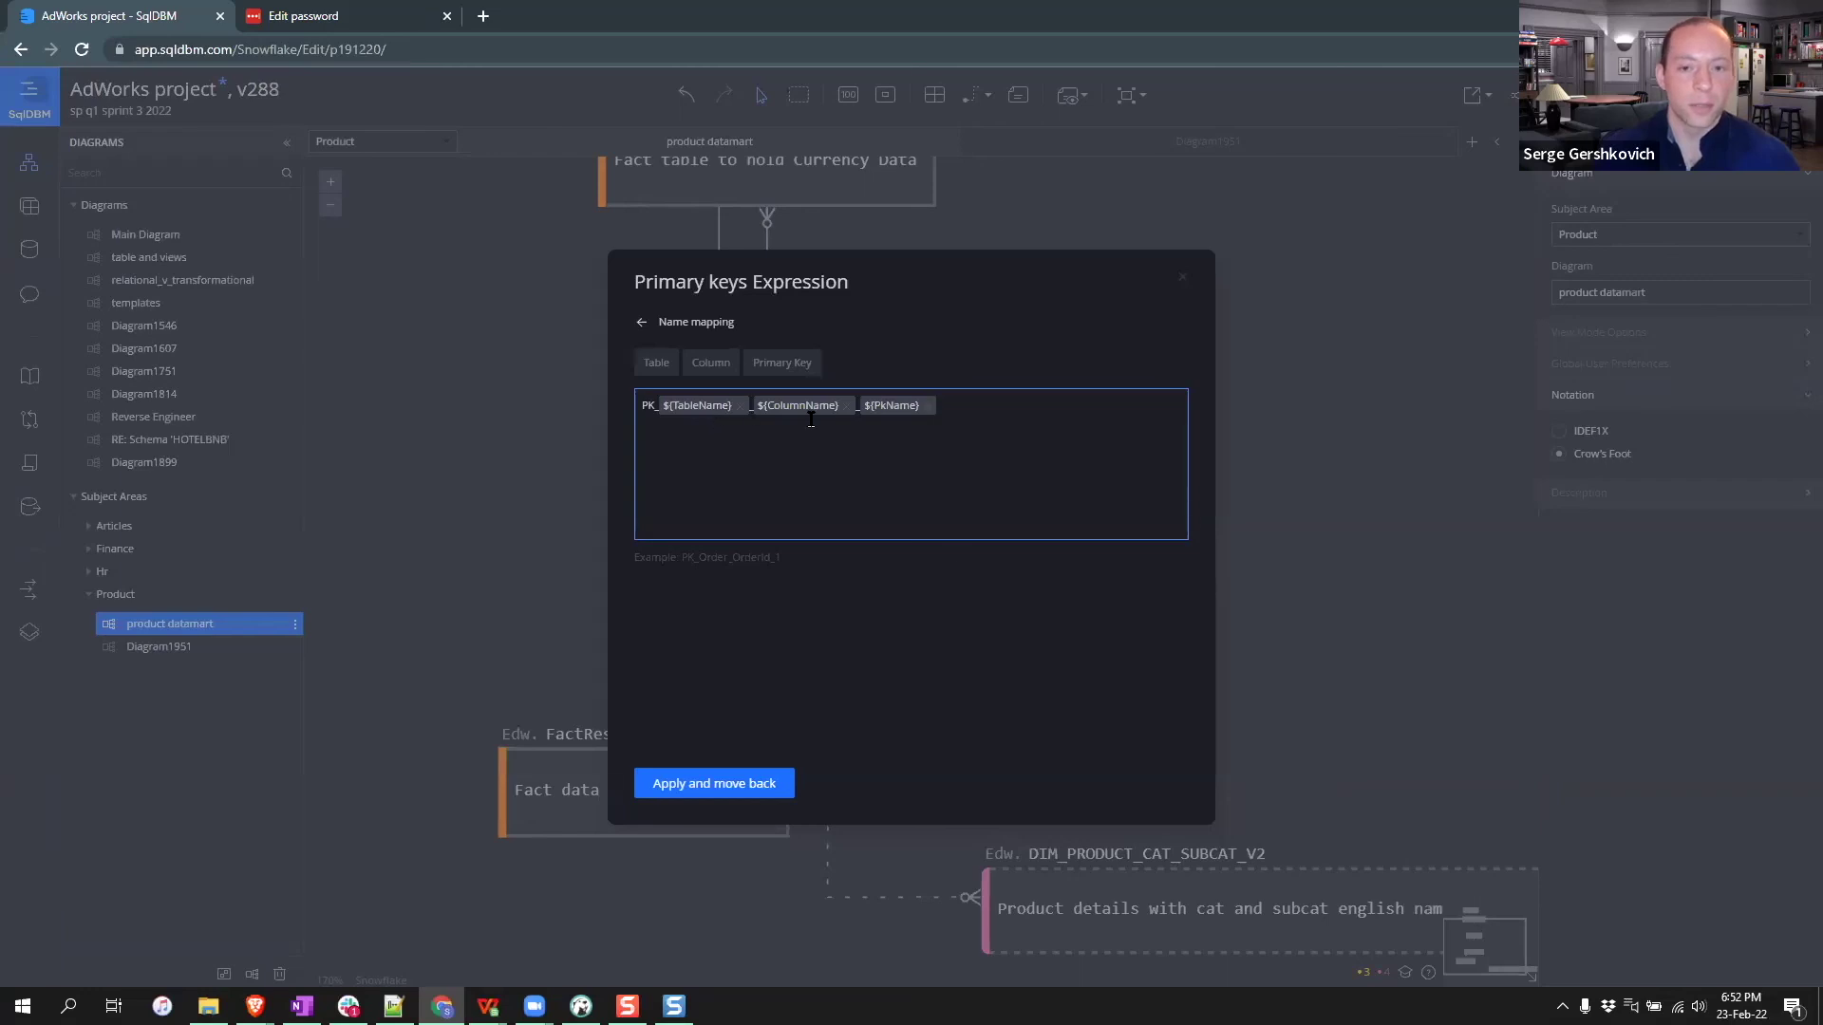
{"action": "left_click", "coordinate": [659, 325]}
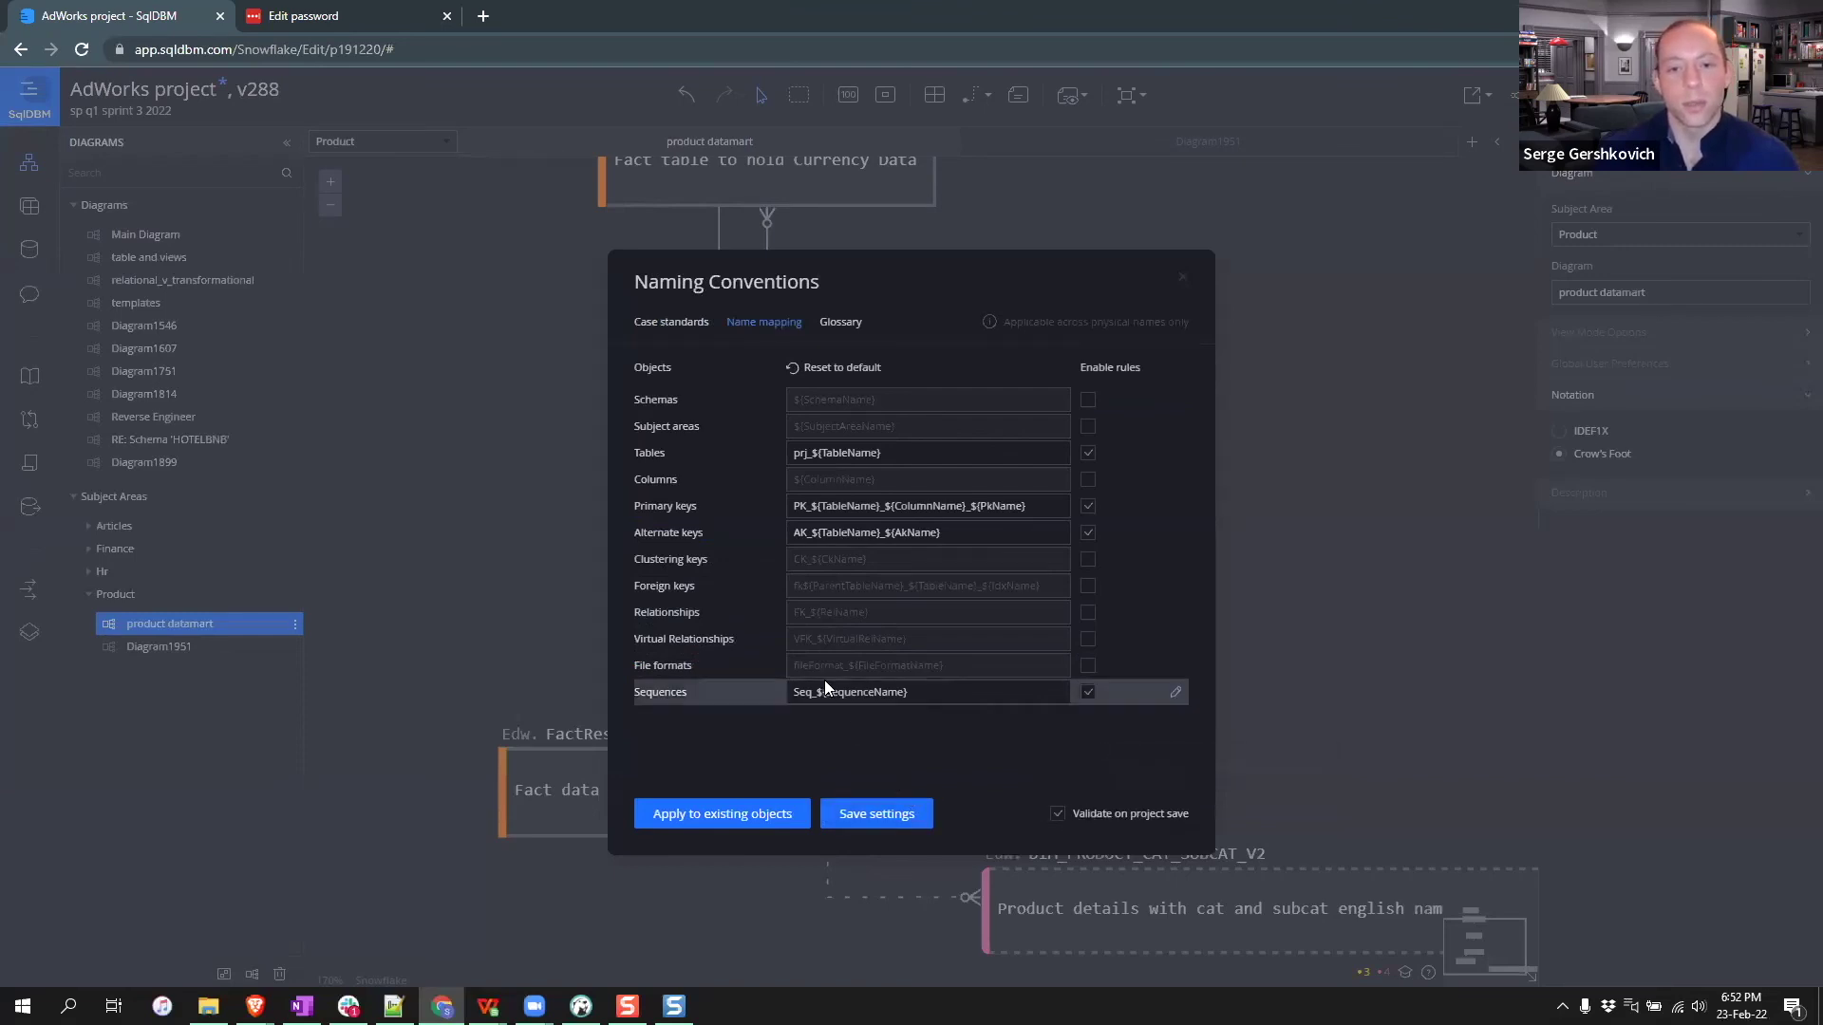
- Remove the prj_ prefix from the Tables pattern, disable the Tables rule and save the naming convention settings
{"action": "left_click_drag", "start_coordinate": [793, 453], "coordinate": [808, 452]}
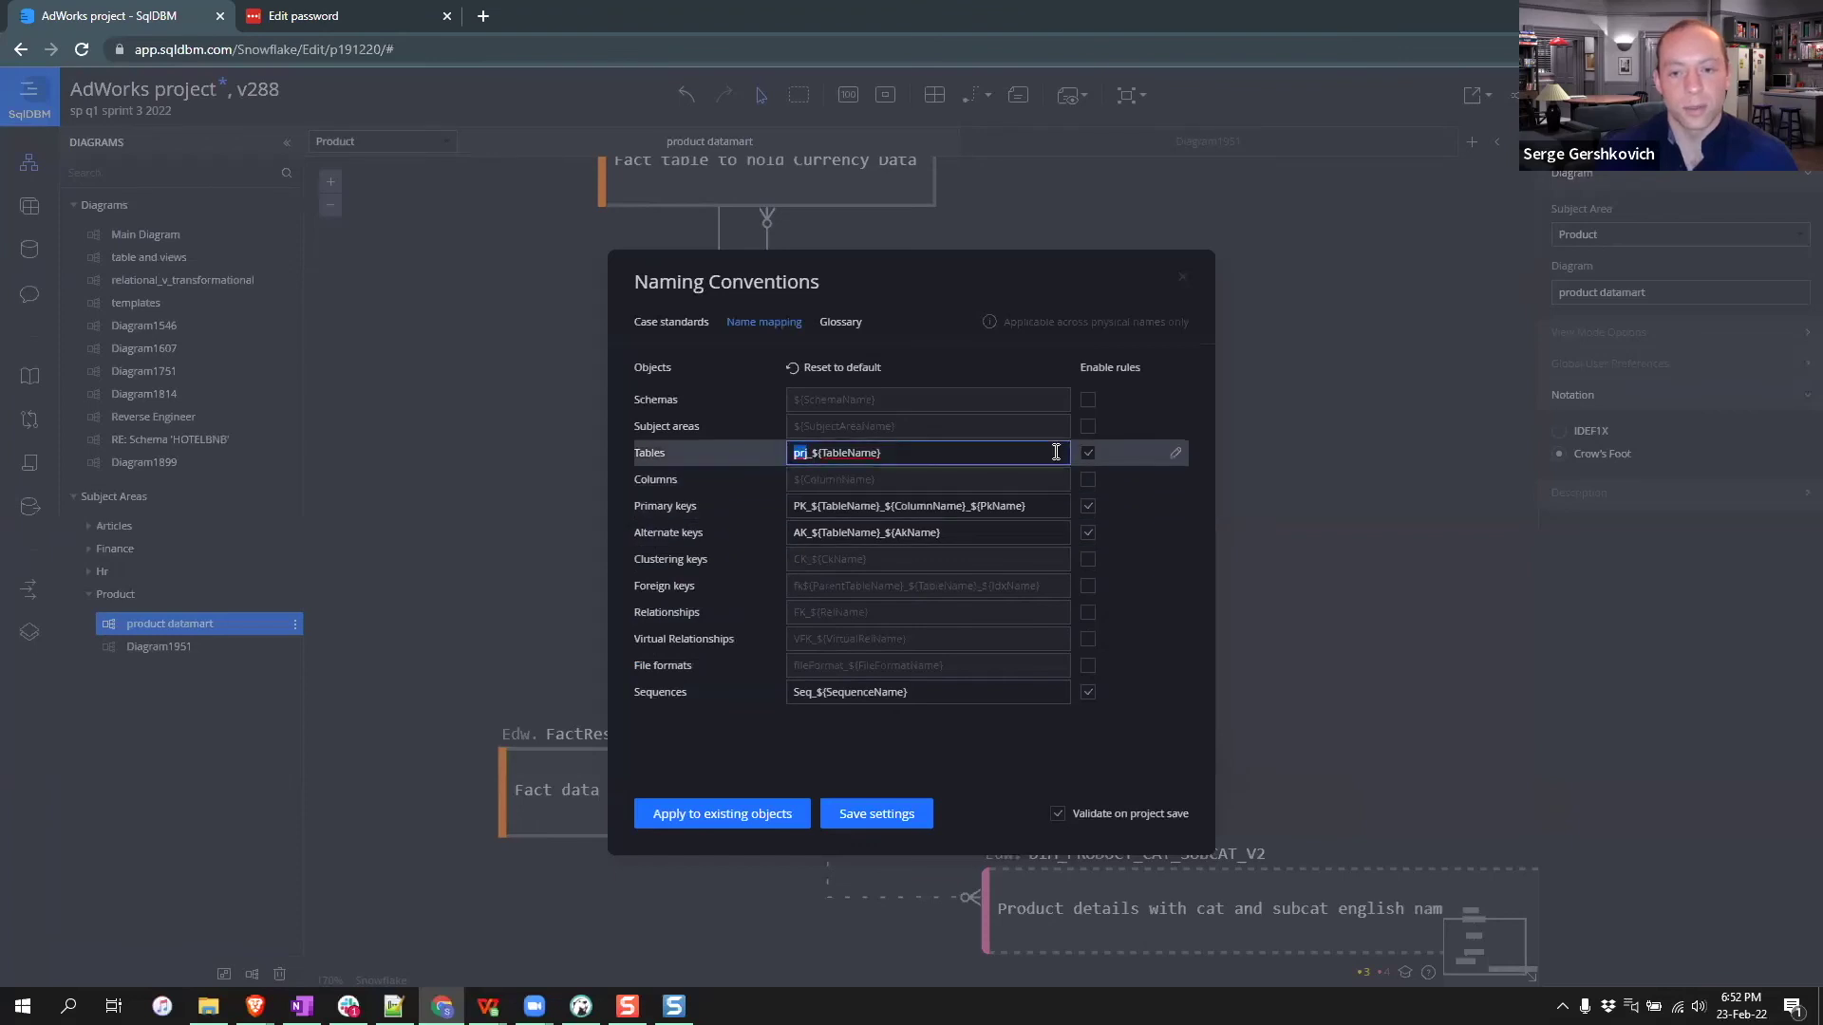
{"action": "key", "text": "Delete"}
{"action": "key", "text": "Delete"}
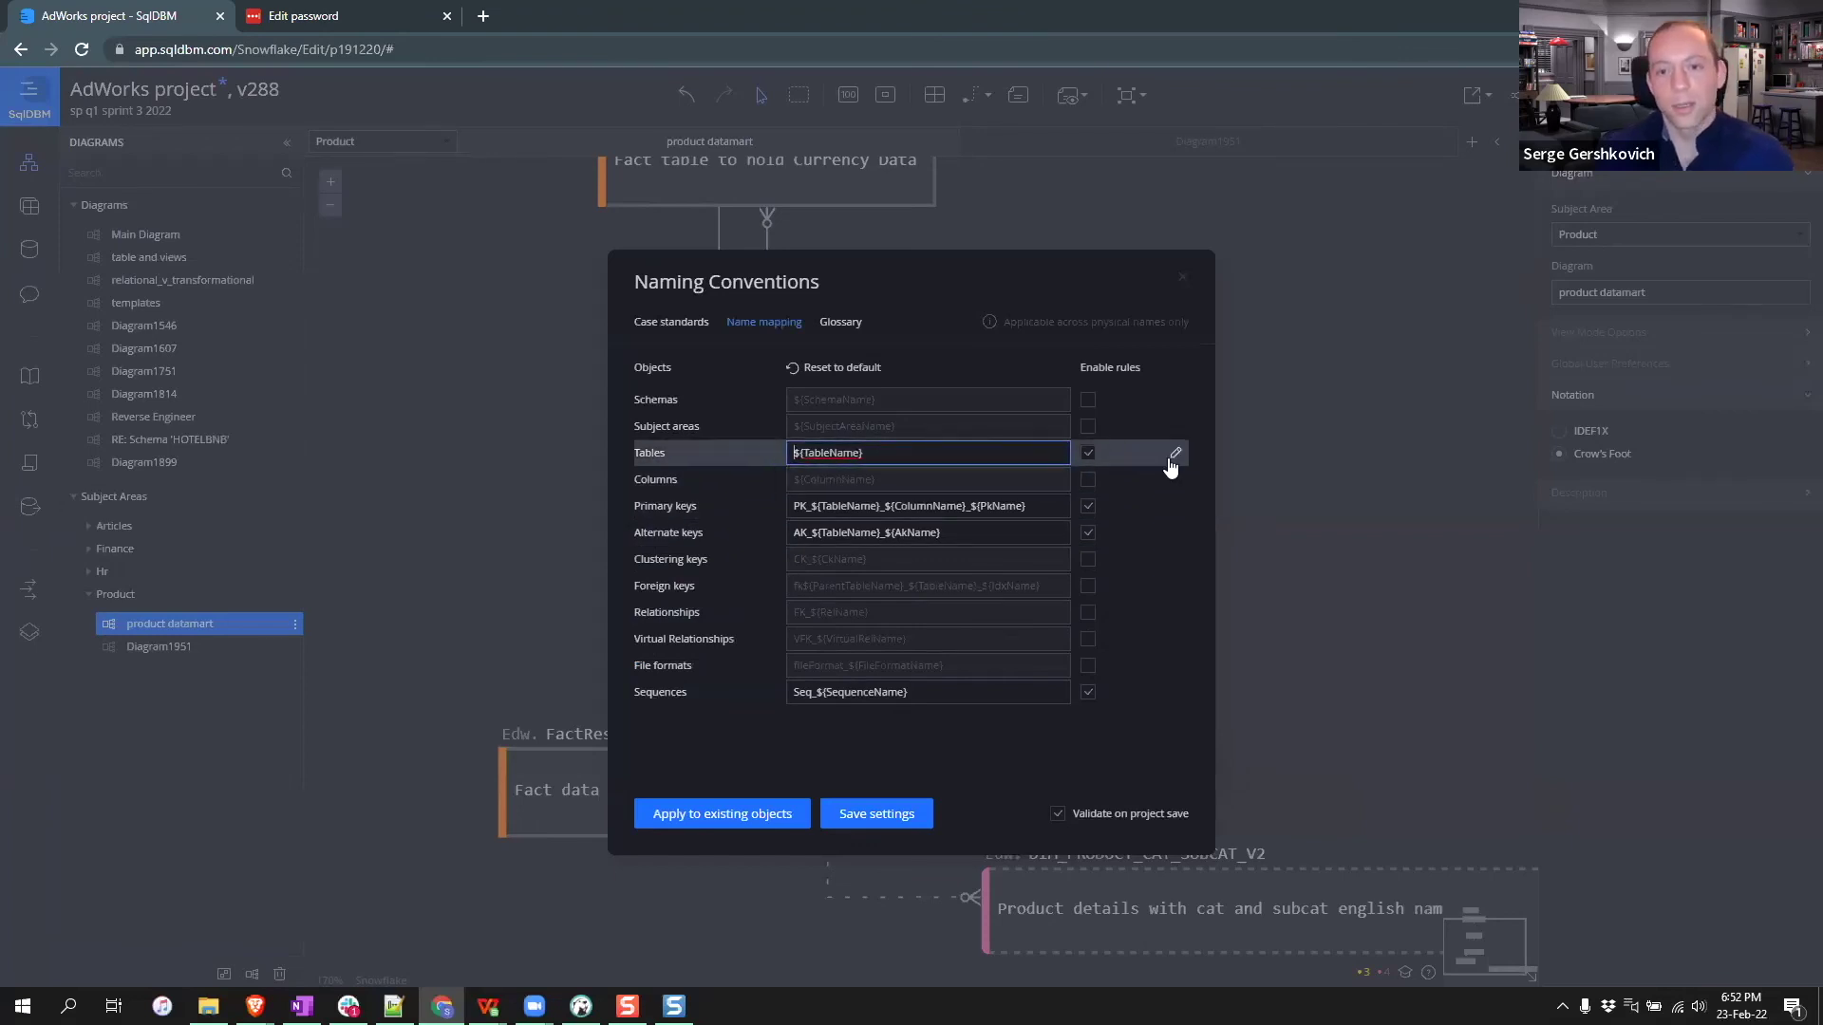
{"action": "left_click", "coordinate": [1088, 450]}
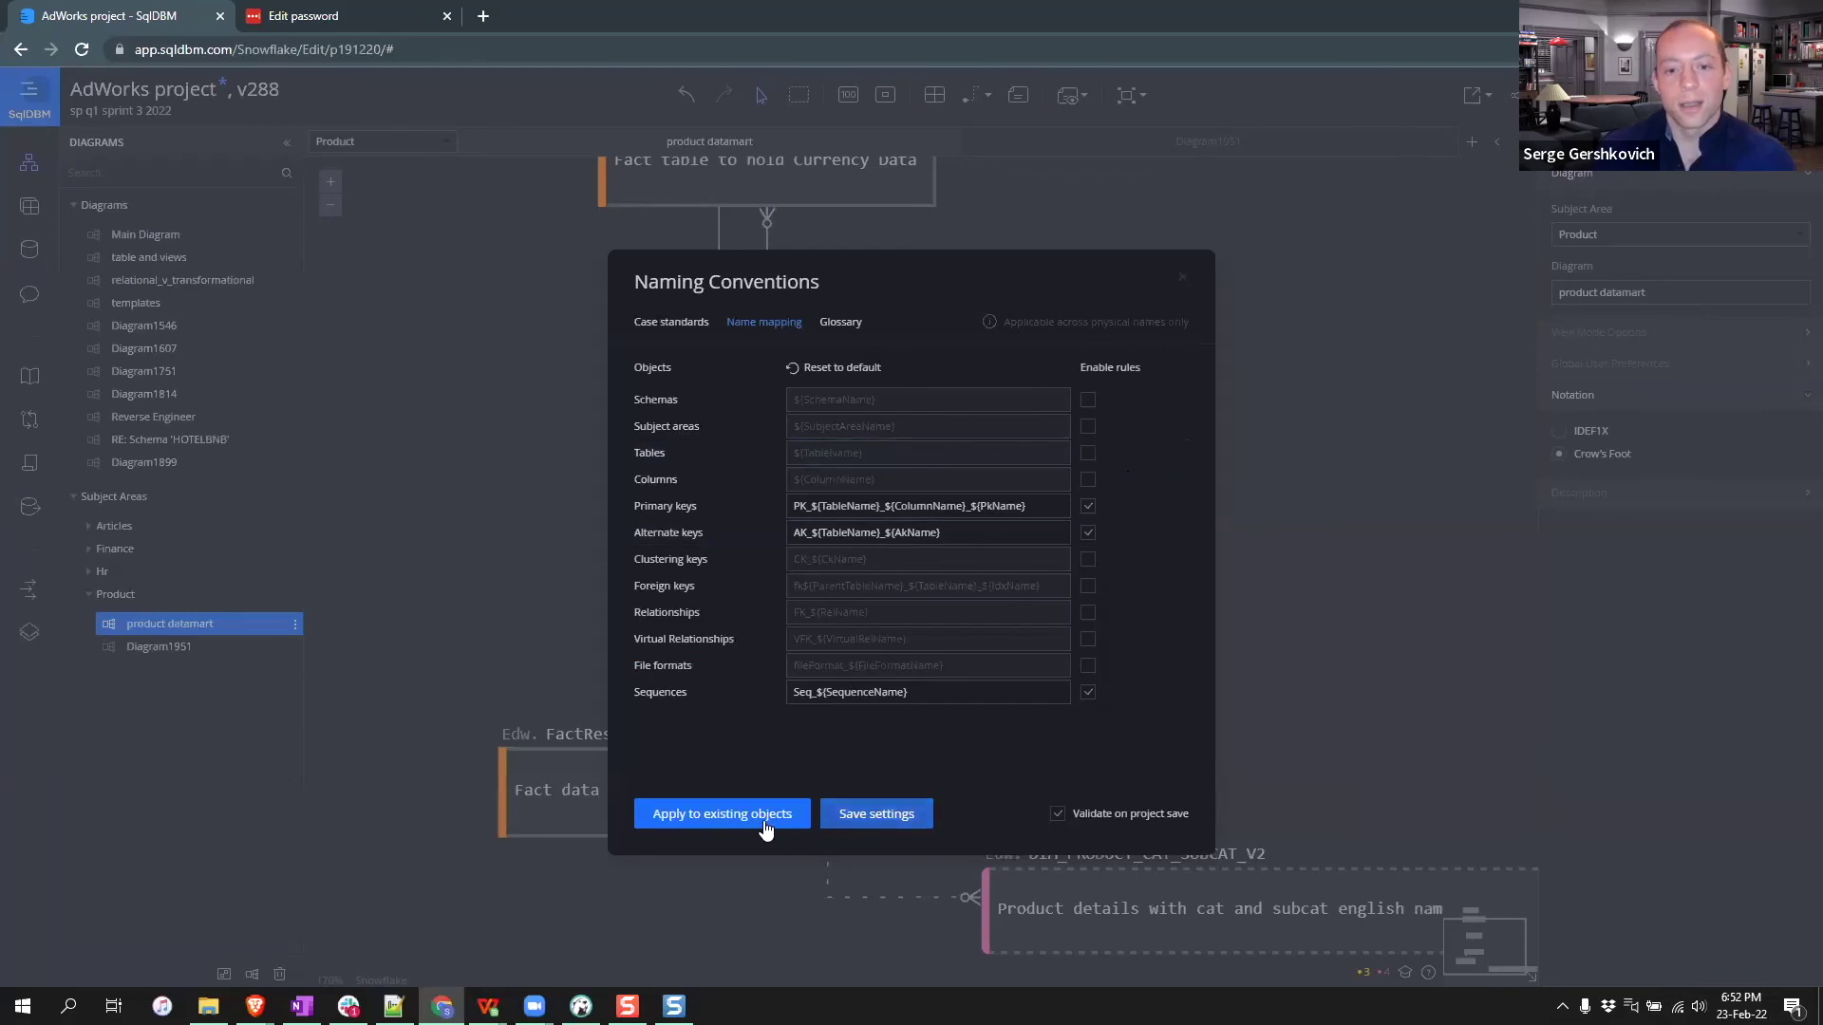
{"action": "left_click", "coordinate": [866, 813]}
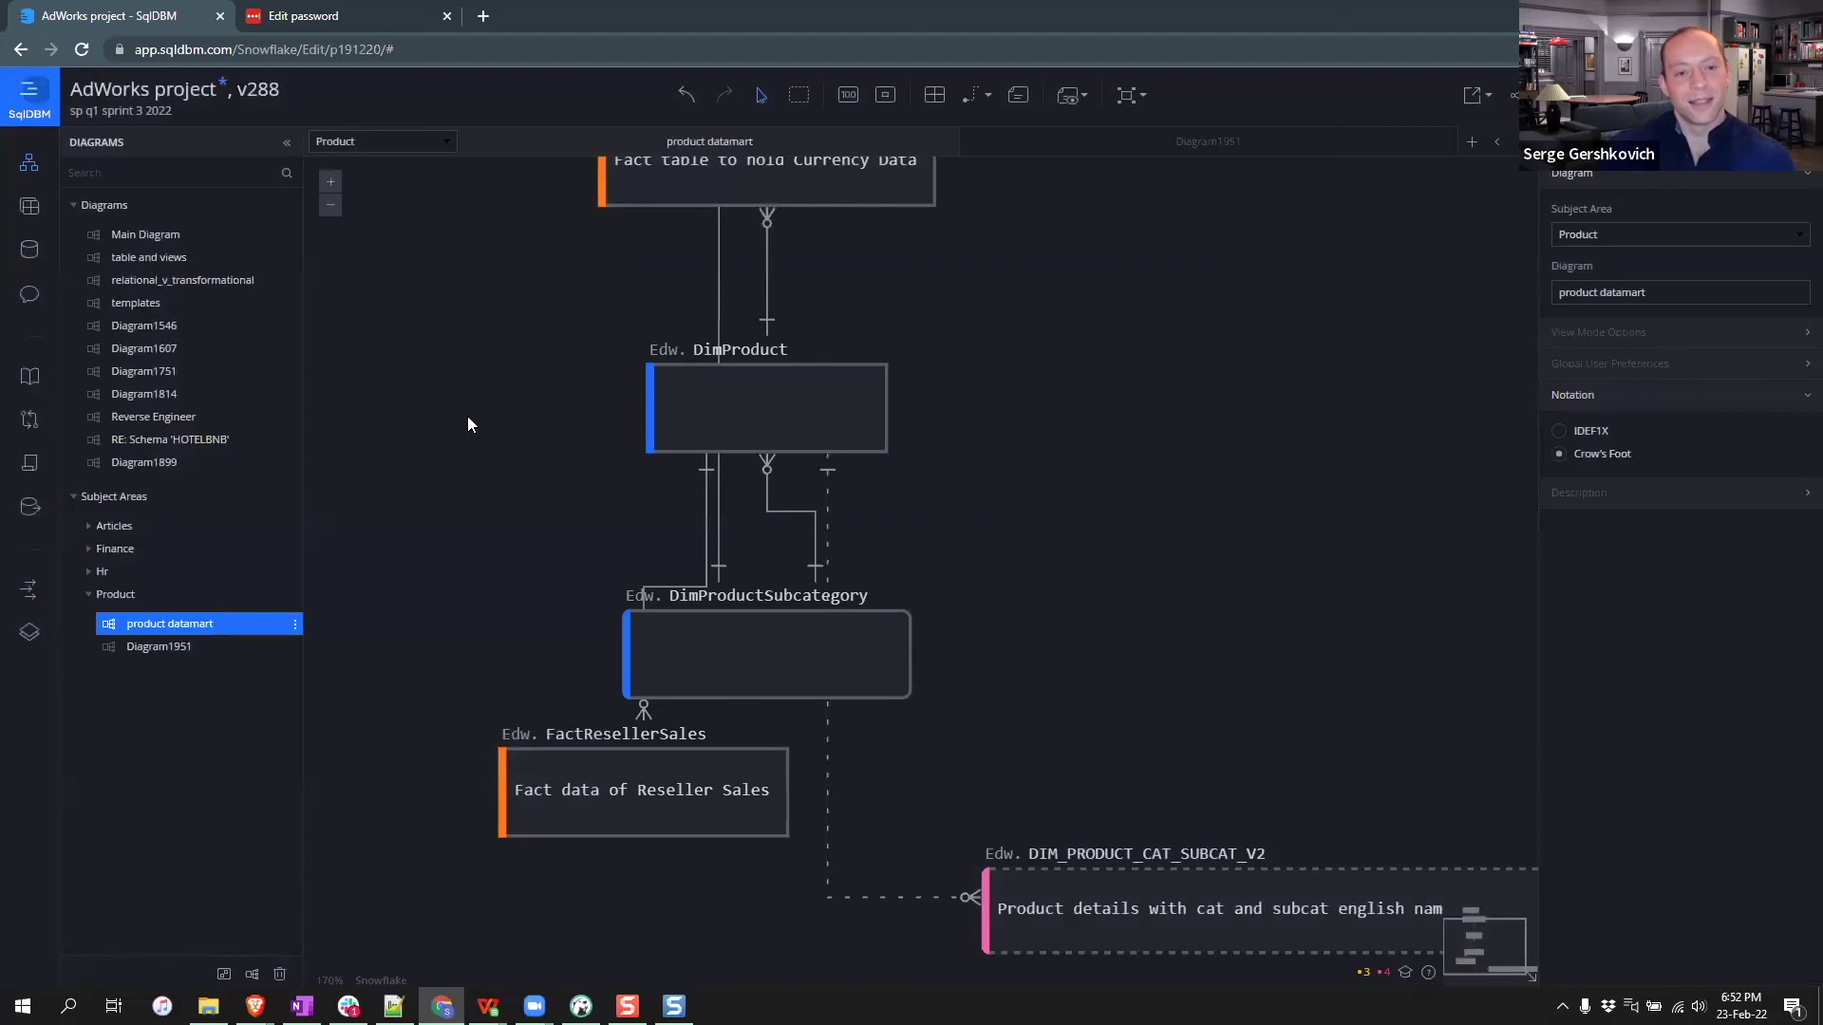
- Look through the columns of the DimProduct table, open the FactResellerSales table briefly and leave both unedited
{"action": "left_click", "coordinate": [730, 422]}
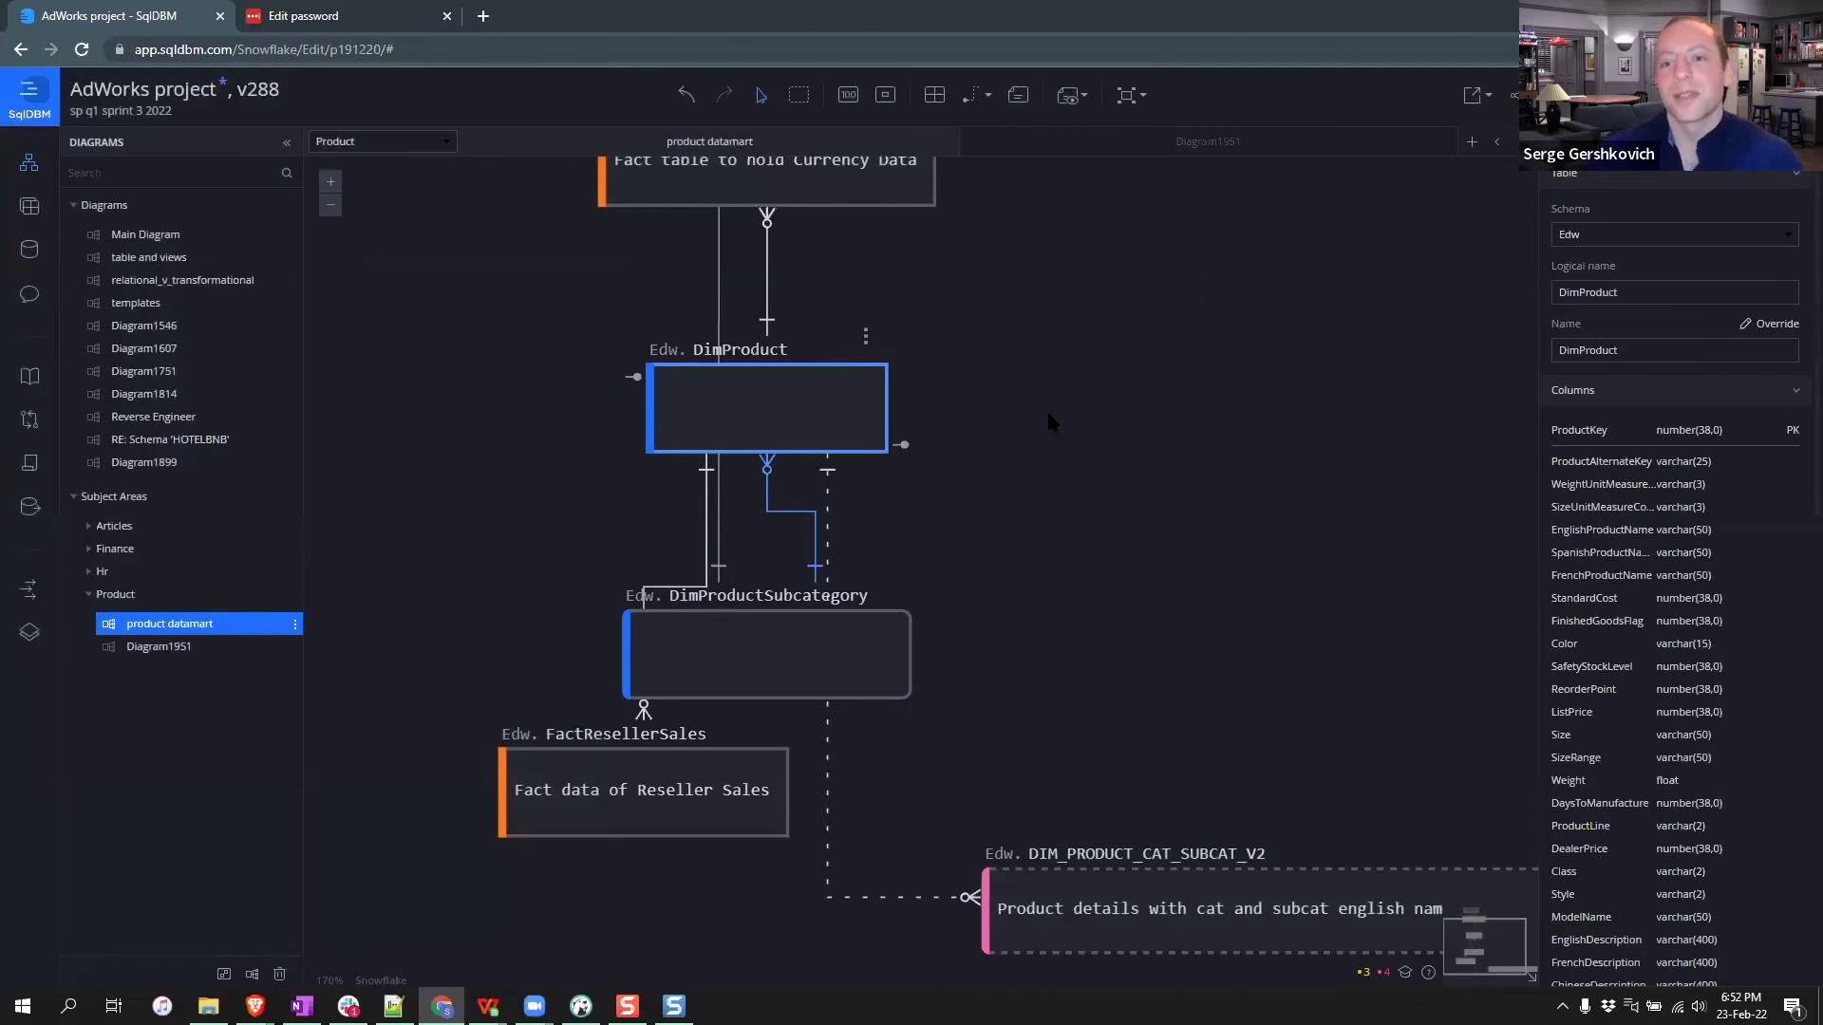
{"action": "double_click", "coordinate": [738, 446]}
{"action": "scroll", "coordinate": [738, 625], "scroll_direction": "down", "scroll_amount": 3}
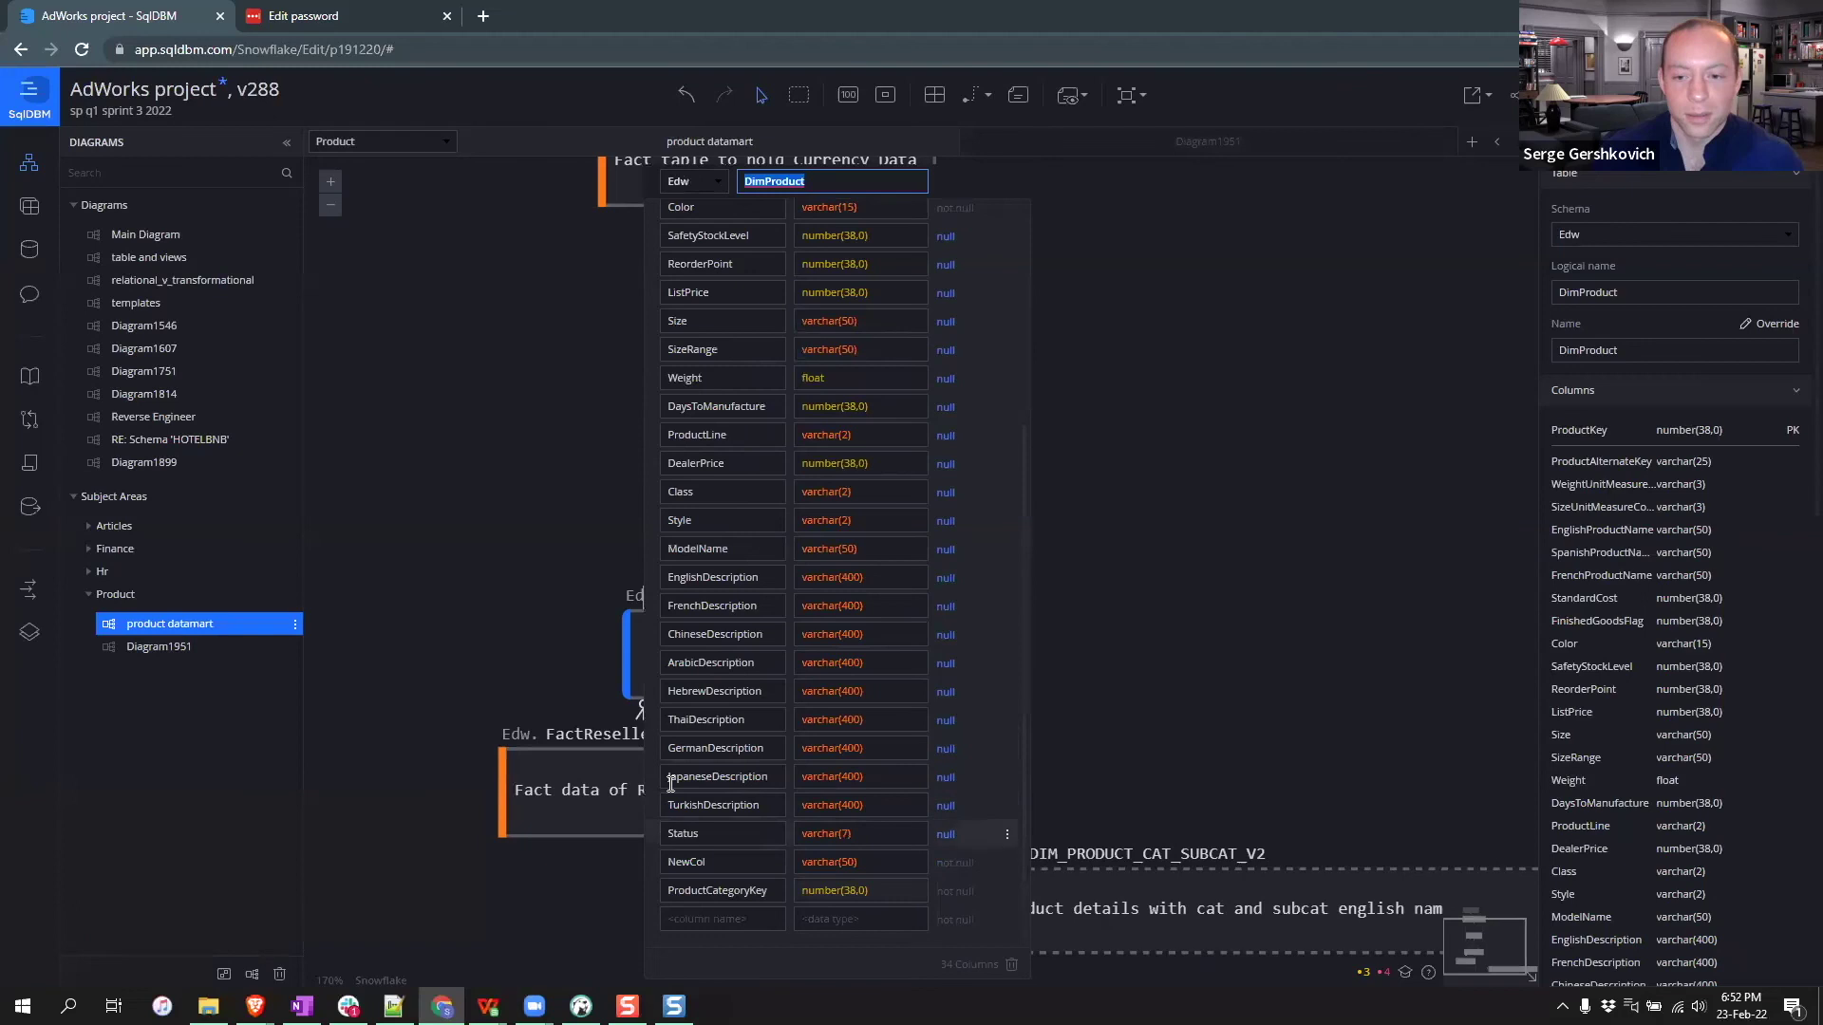
{"action": "key", "text": "Escape"}
{"action": "double_click", "coordinate": [664, 774]}
{"action": "key", "text": "Escape"}
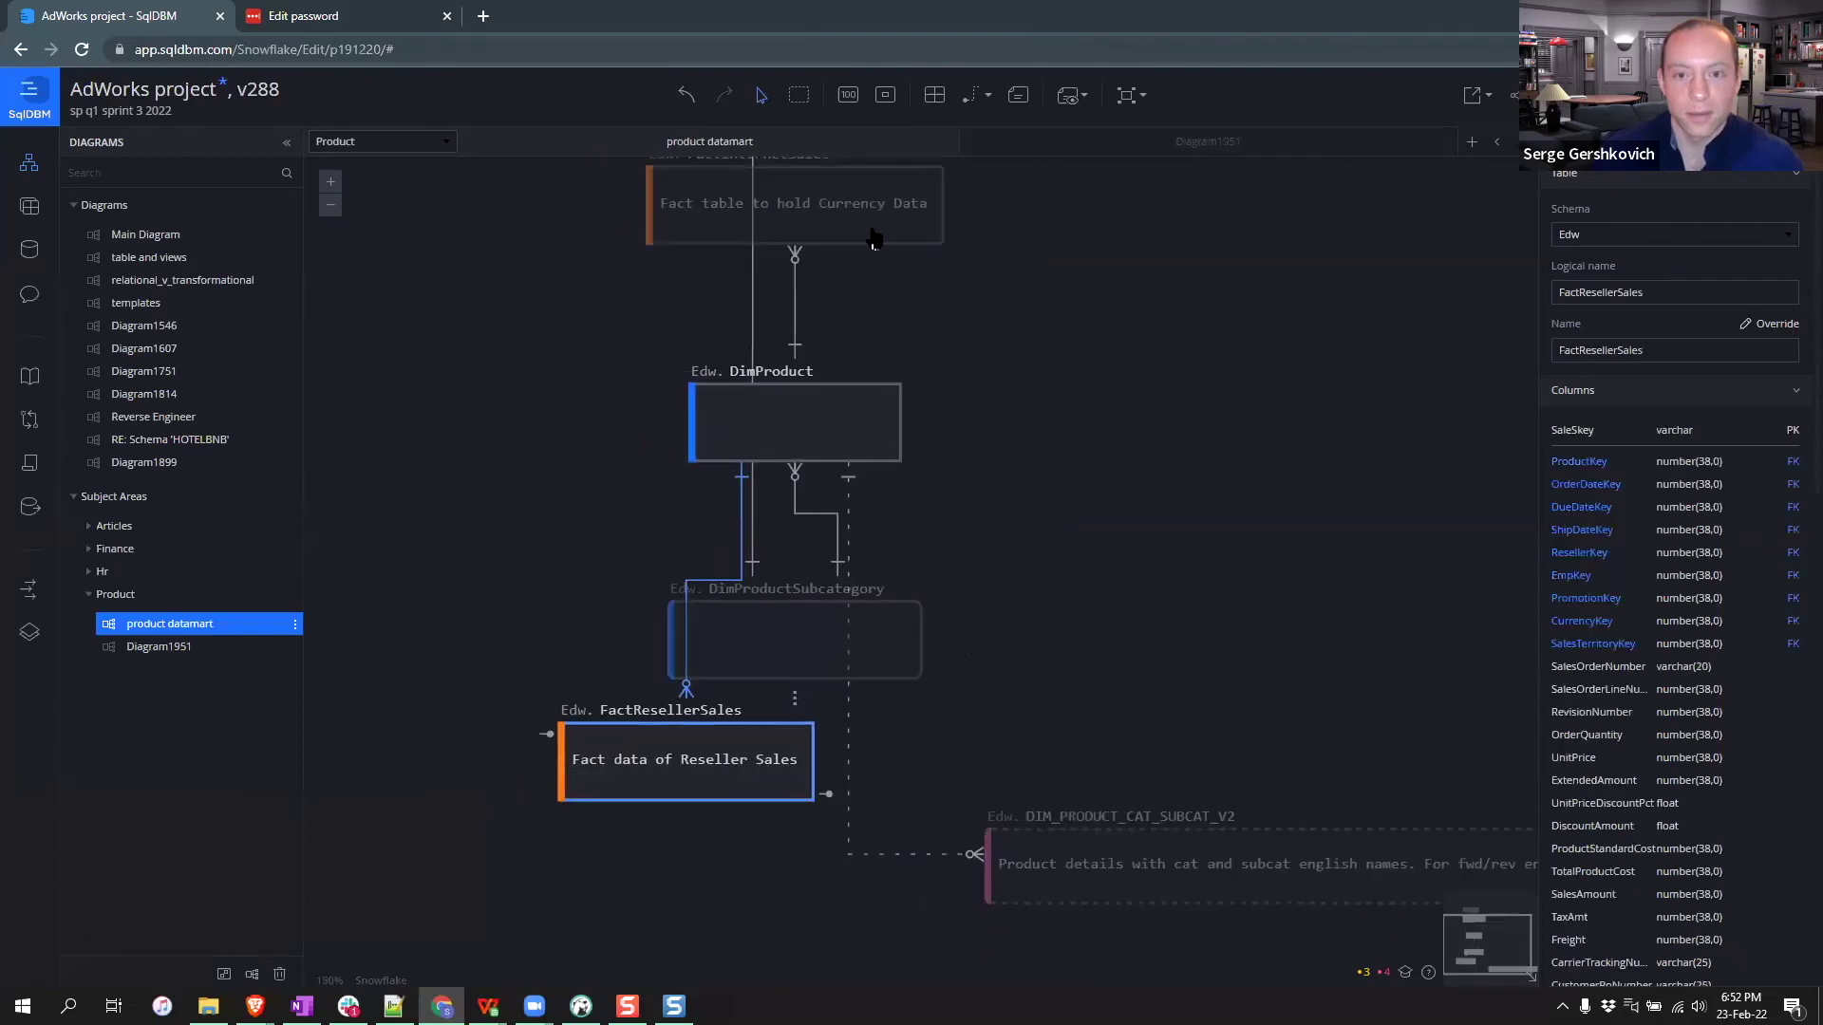
- Add a column named lowercase with the data type integer to the DimProductSubcategory table
{"action": "double_click", "coordinate": [780, 655]}
{"action": "left_click", "coordinate": [780, 765]}
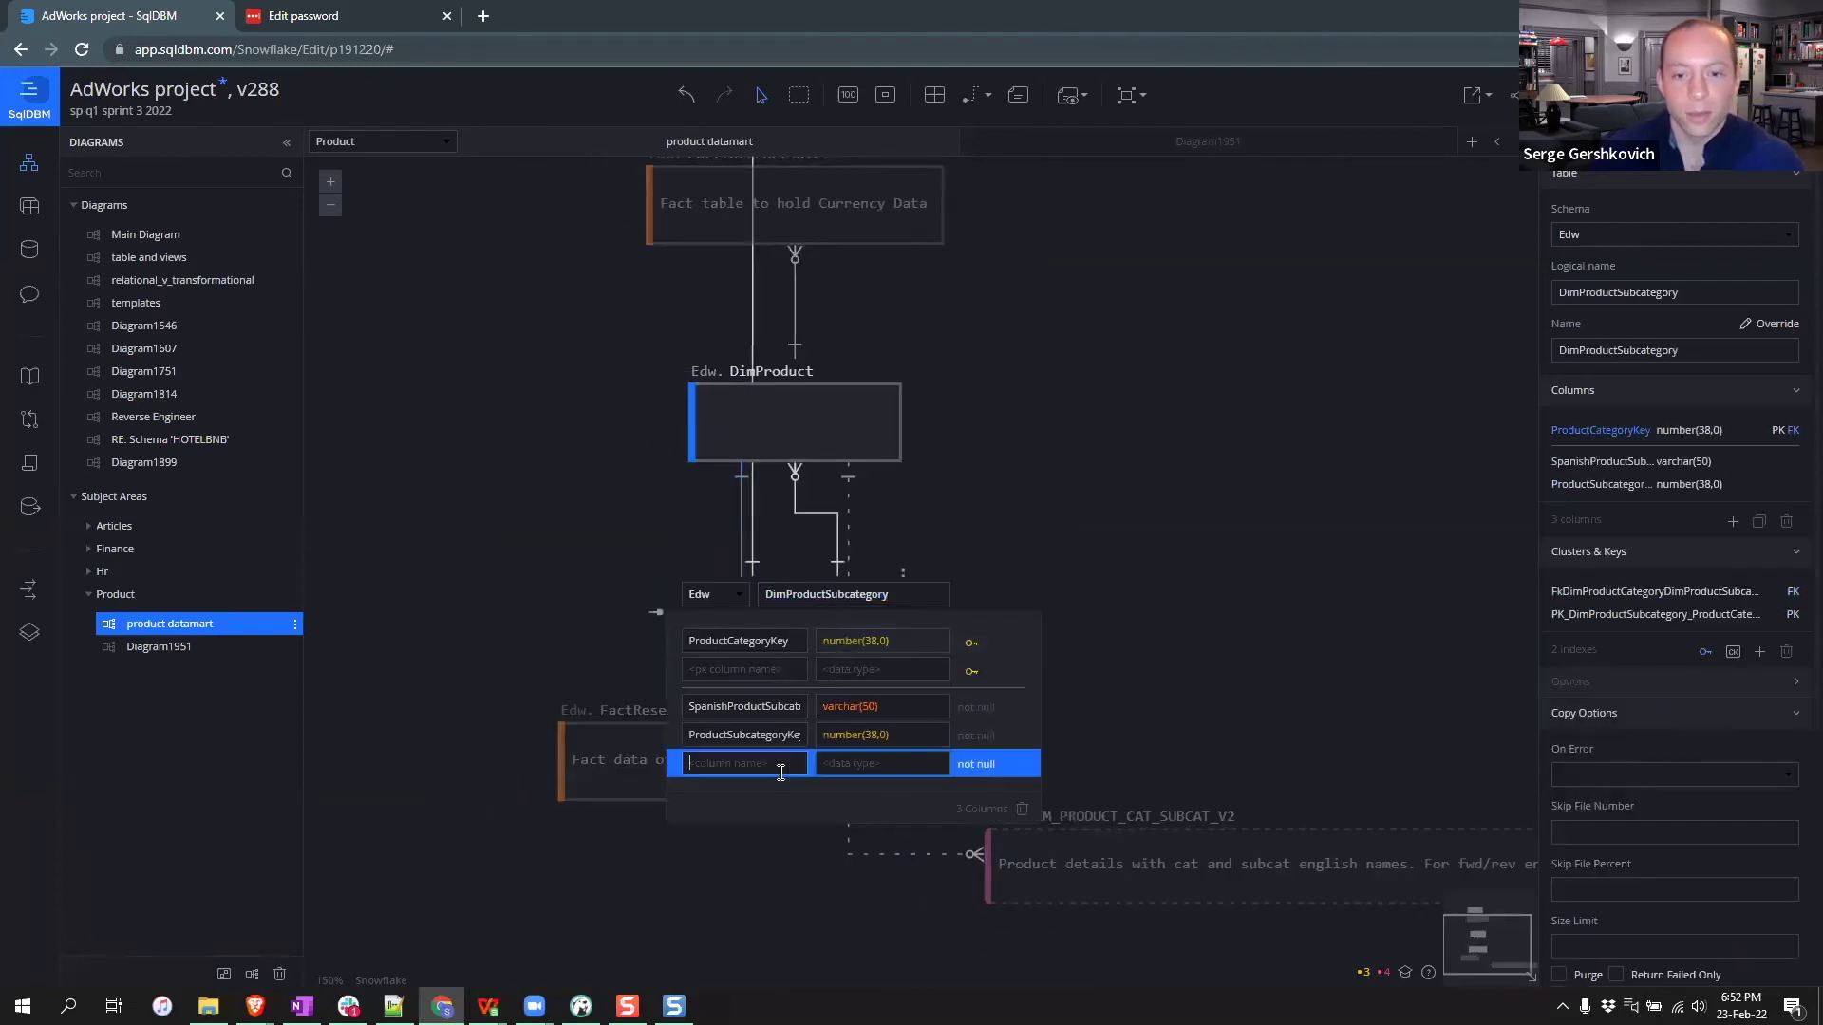
{"action": "type", "text": "lowercas"}
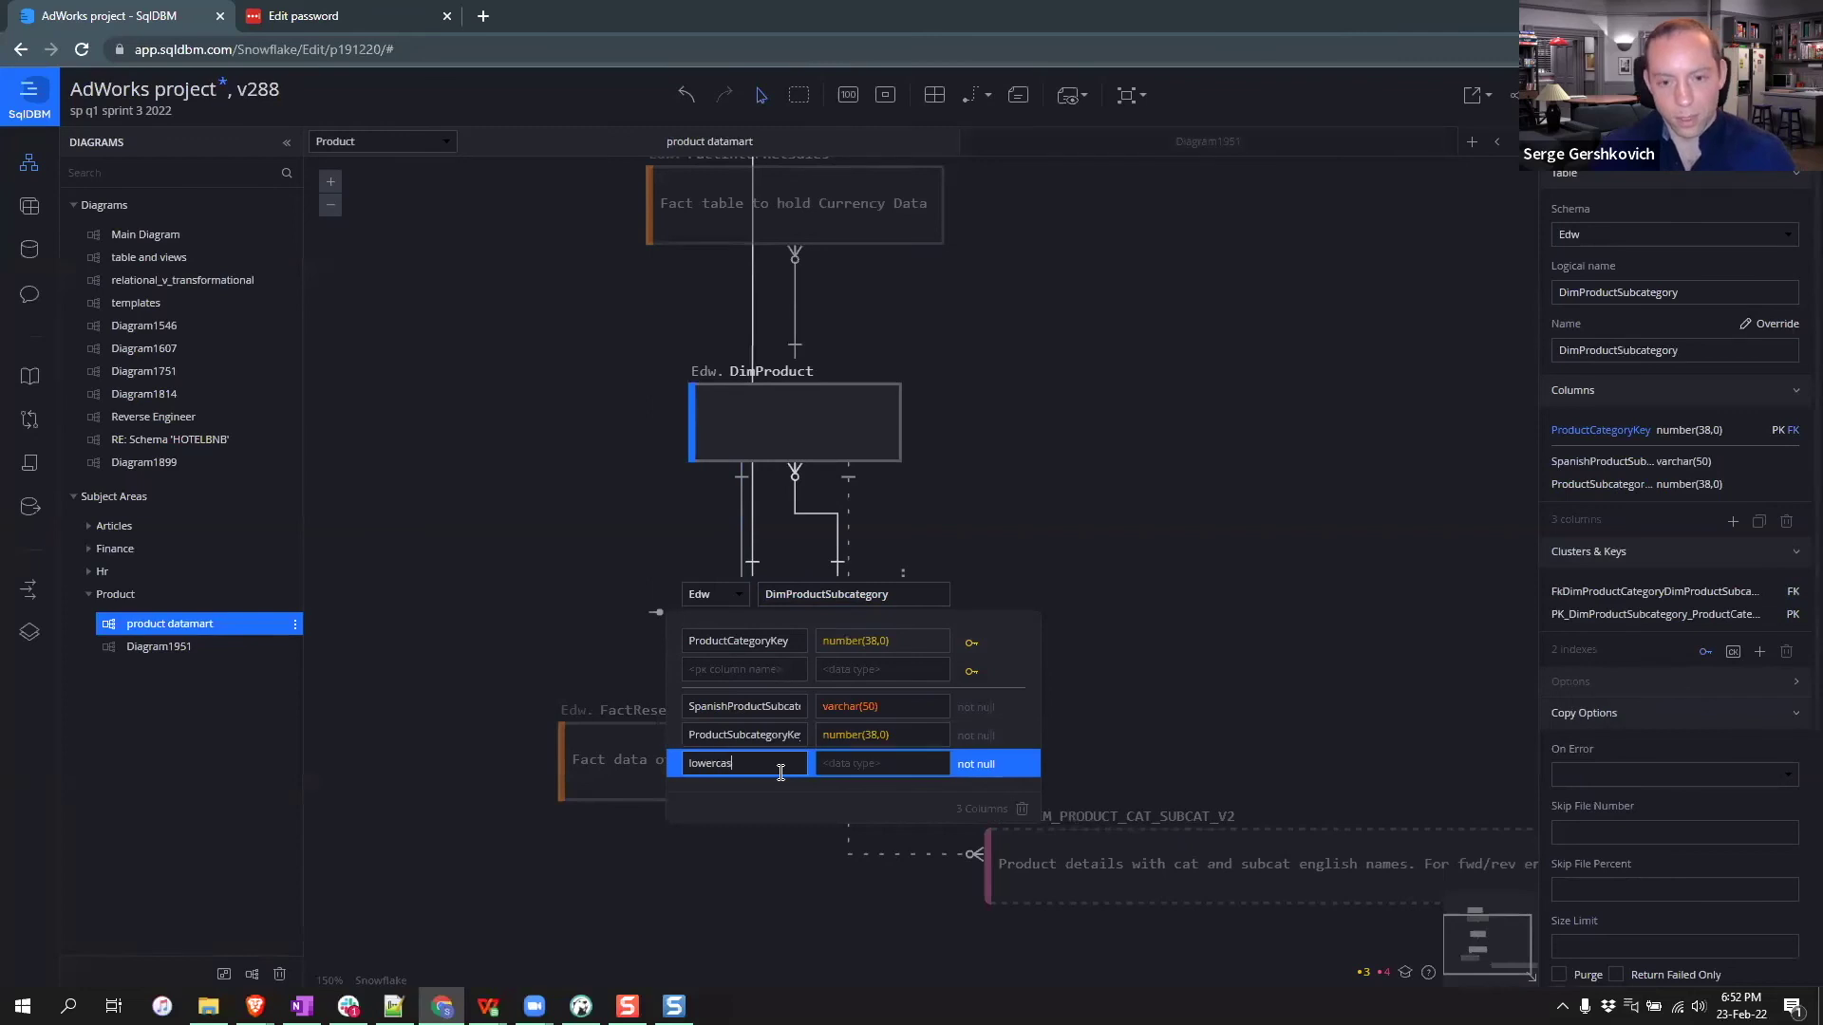
{"action": "type", "text": "e"}
{"action": "left_click", "coordinate": [845, 763]}
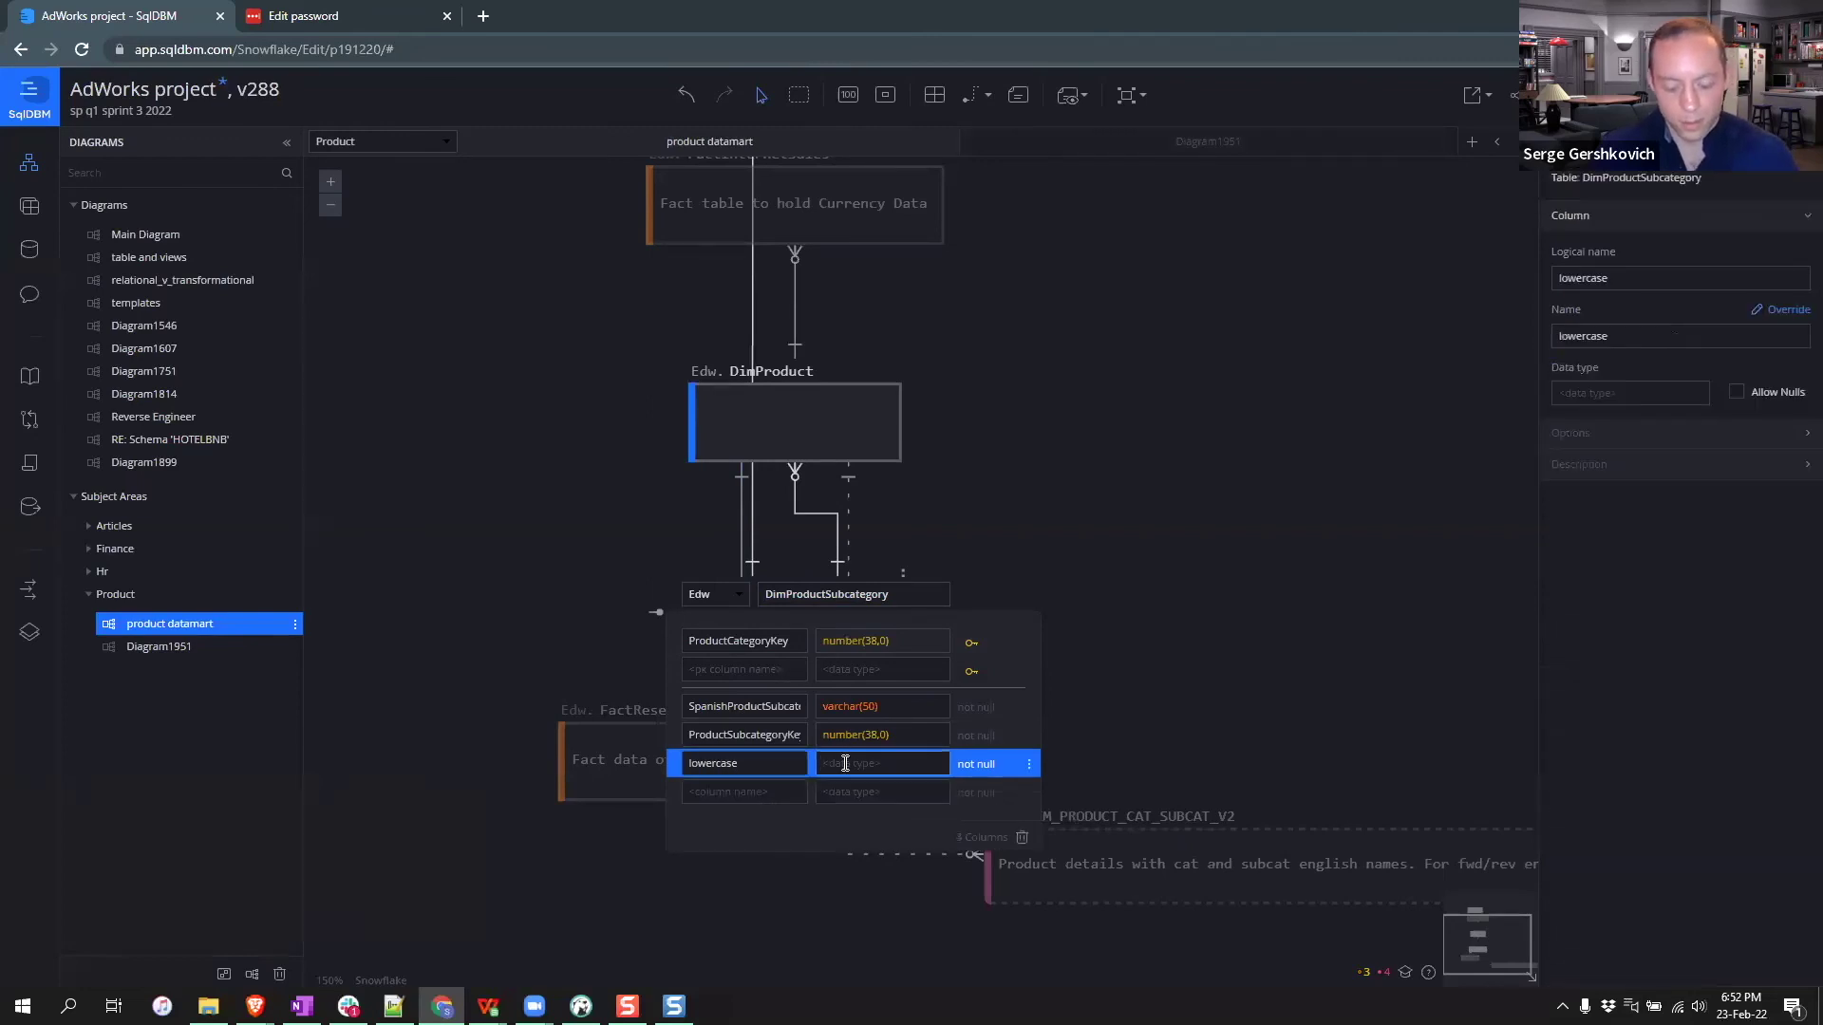
{"action": "type", "text": "integer"}
{"action": "key", "text": "Return"}
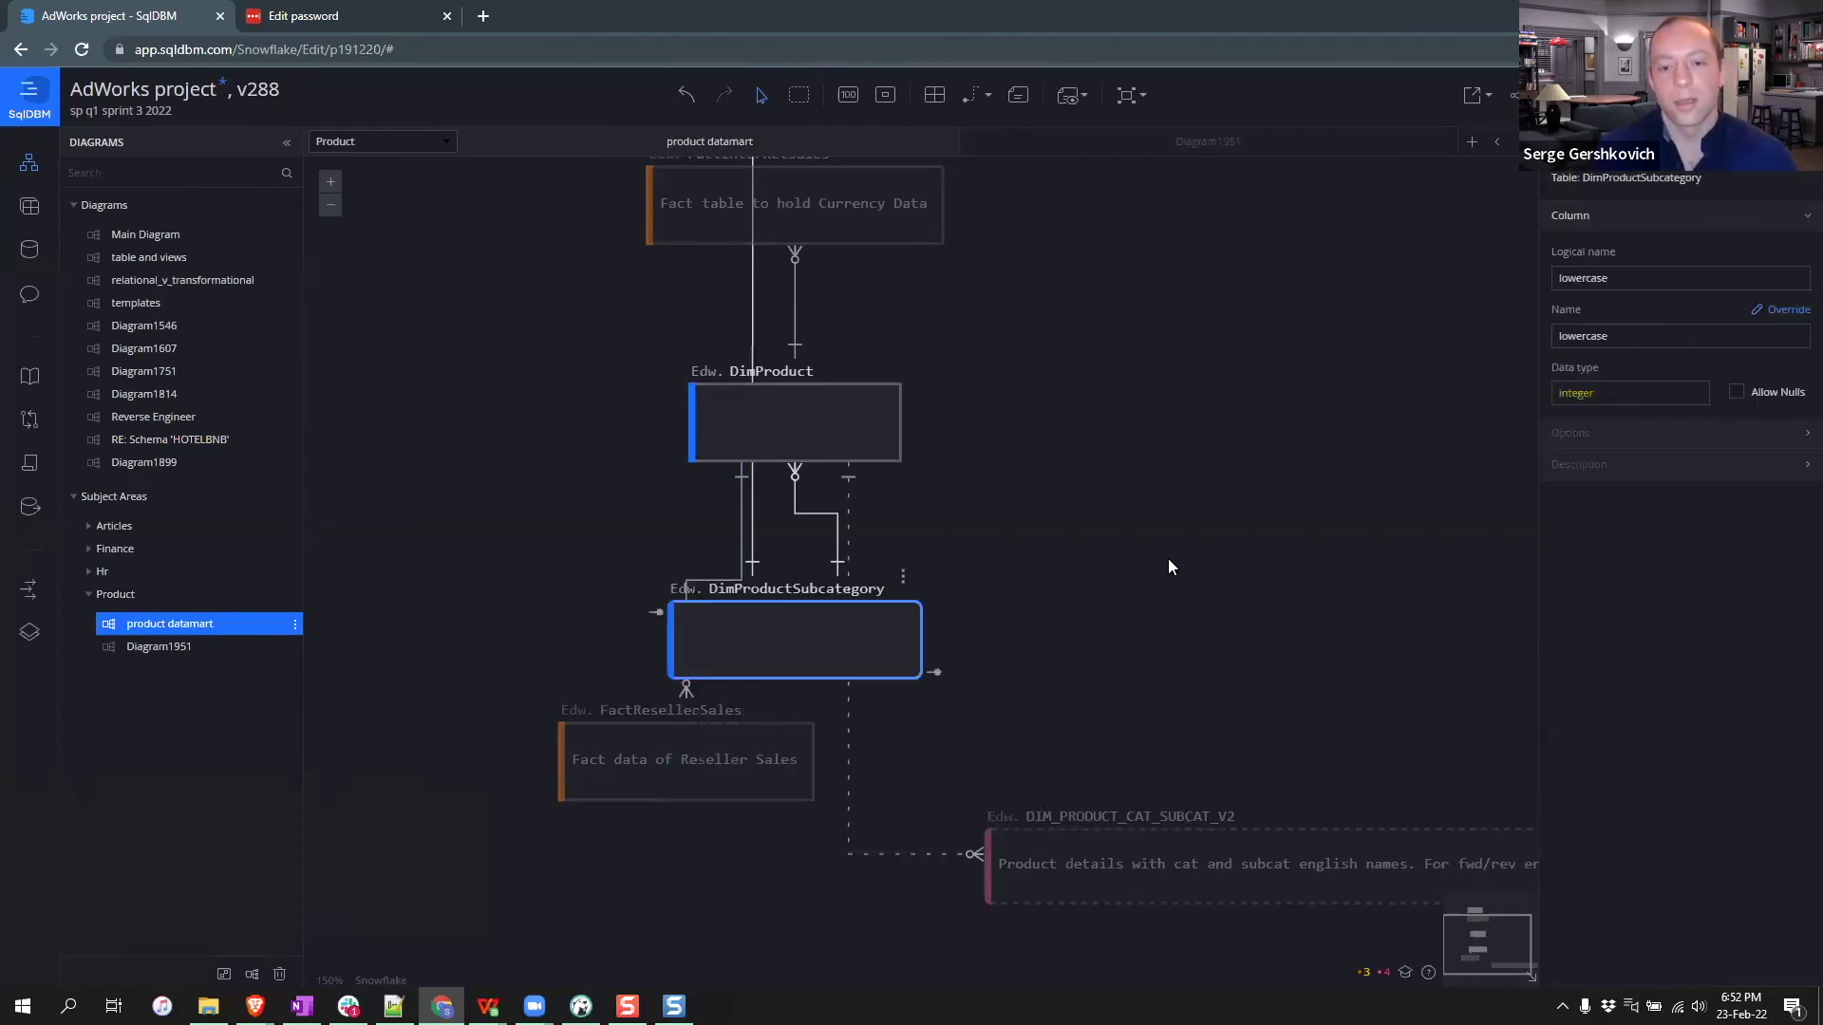
- Save the project and have the lowercase column renamed to follow the naming conventions
{"action": "left_click", "coordinate": [1168, 567]}
{"action": "key", "text": "ctrl+s"}
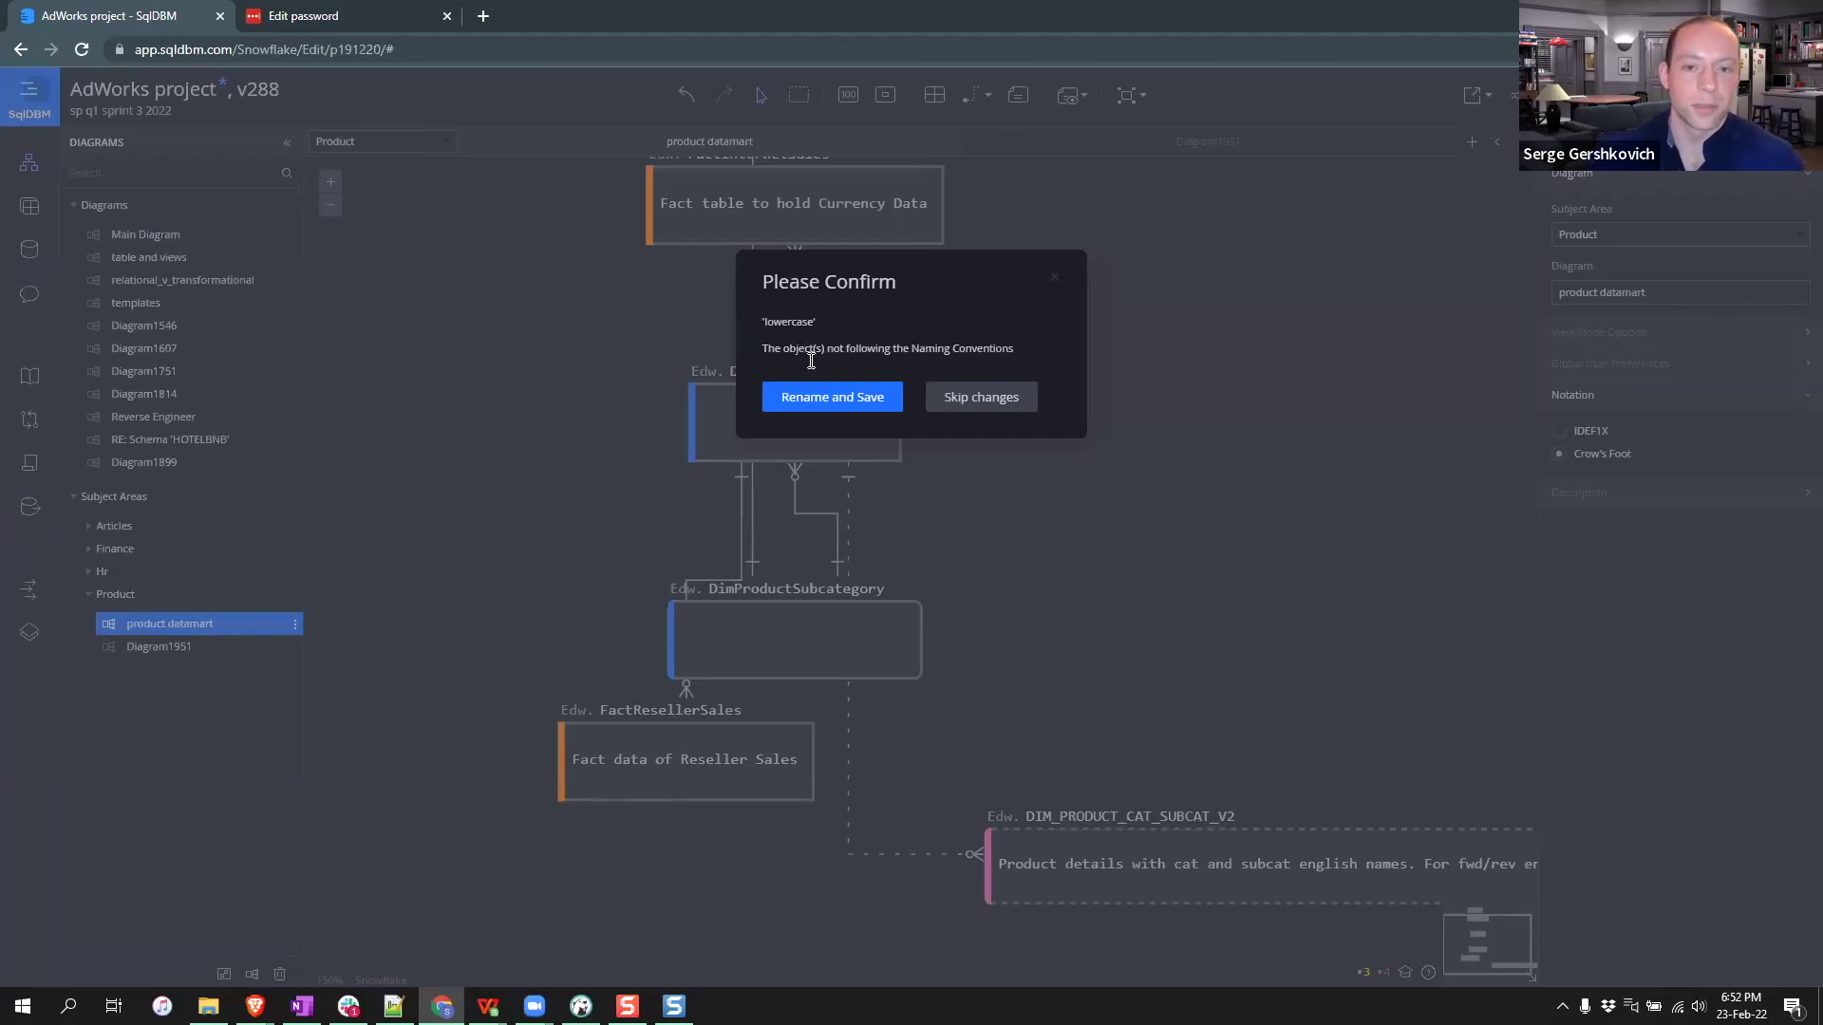
{"action": "left_click", "coordinate": [807, 400]}
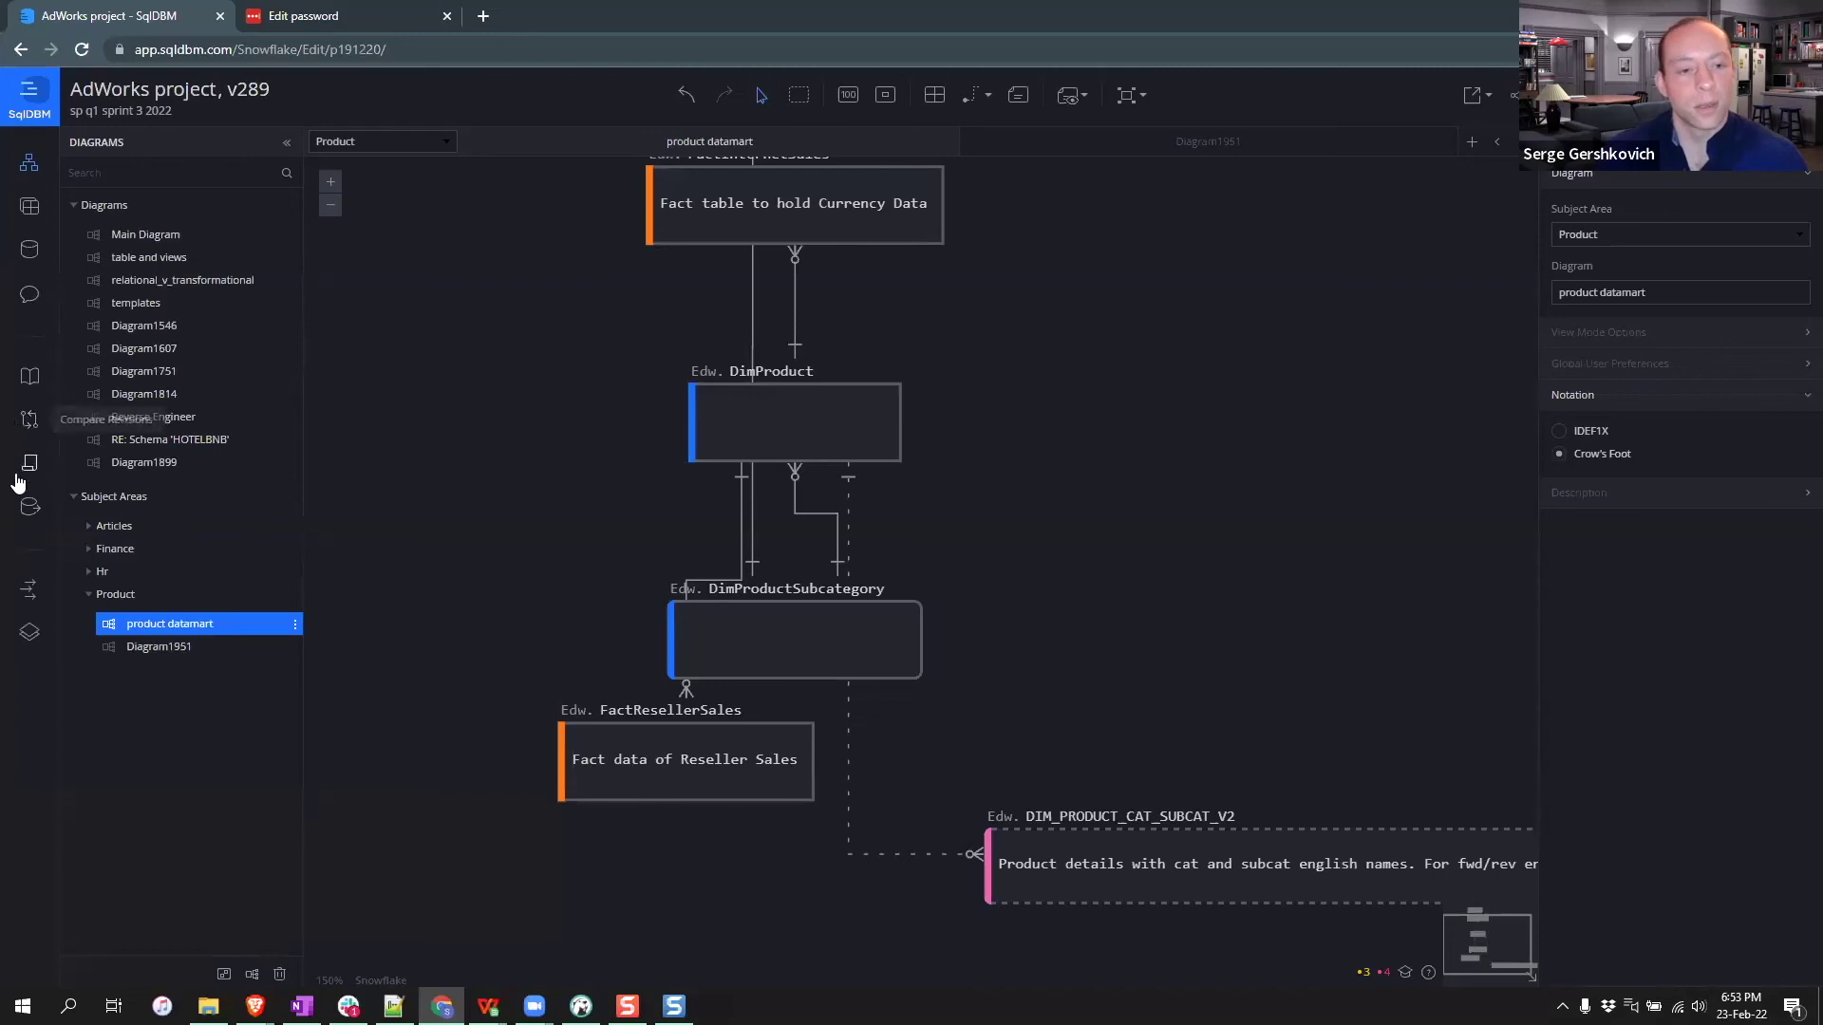
- Compare project revision v280 with revision v289
{"action": "left_click", "coordinate": [26, 427]}
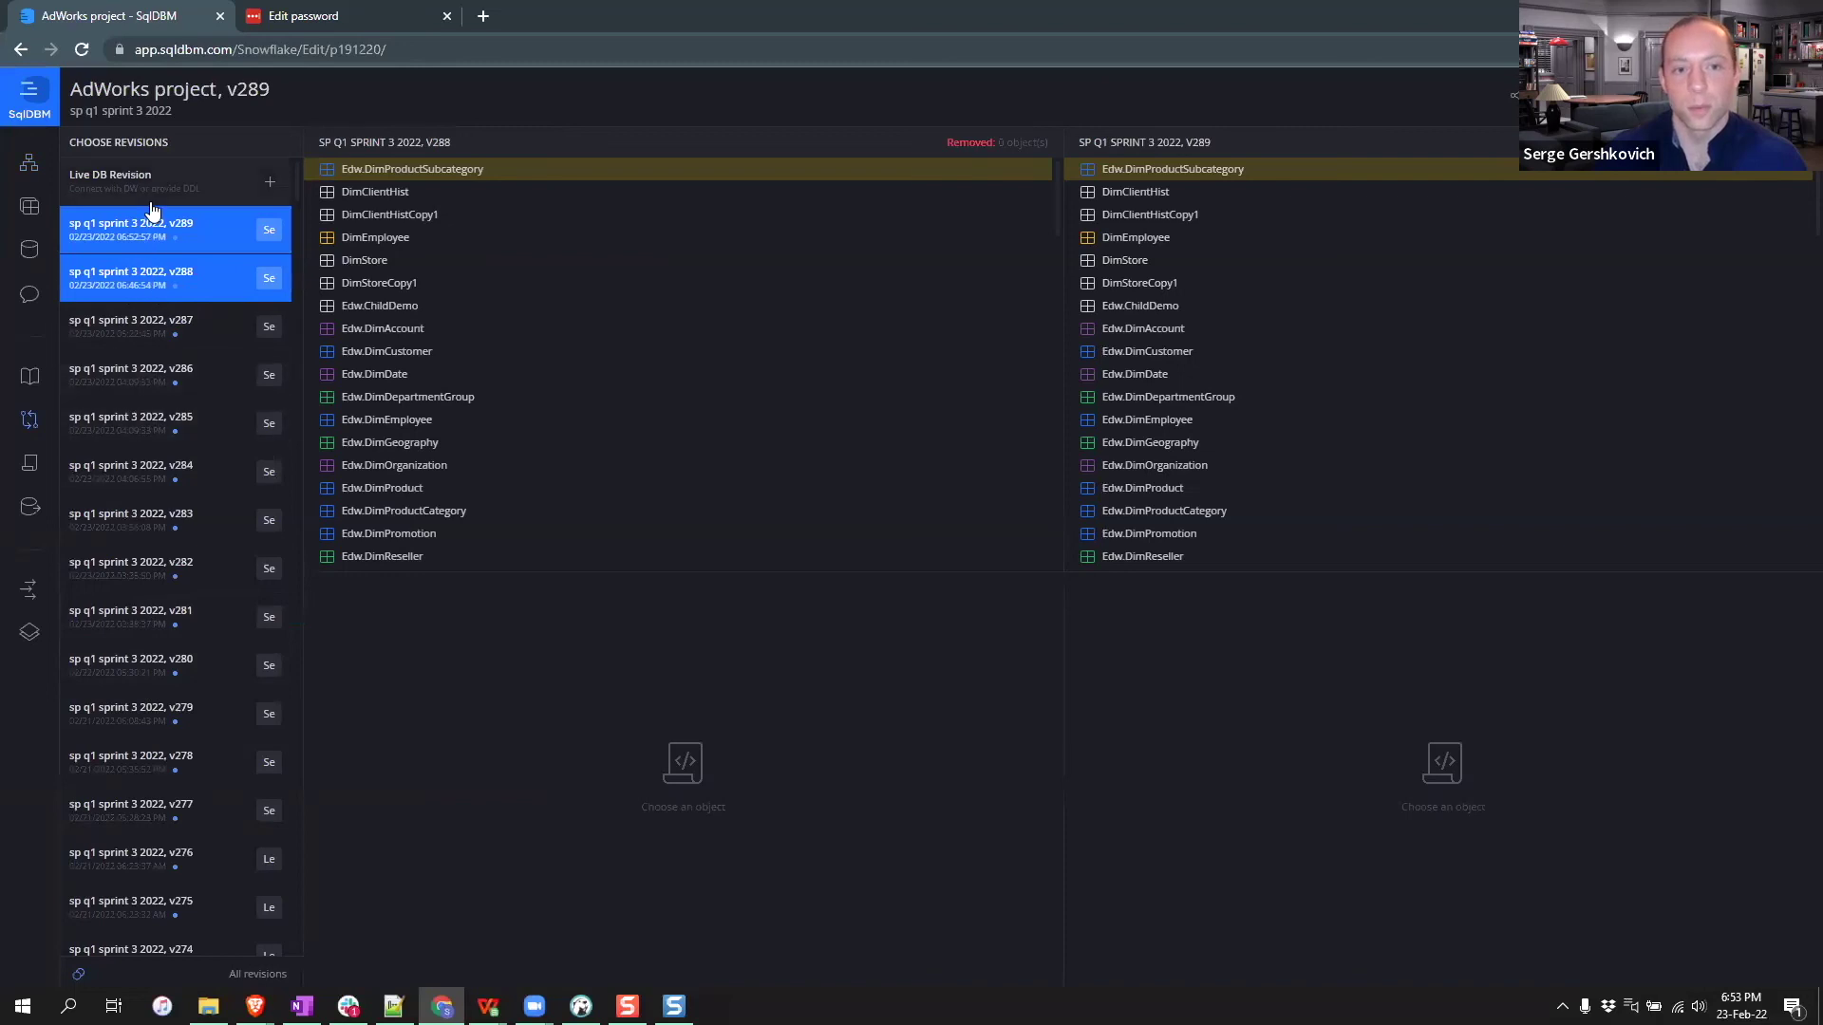
{"action": "left_click", "coordinate": [164, 655]}
{"action": "left_click", "coordinate": [175, 230]}
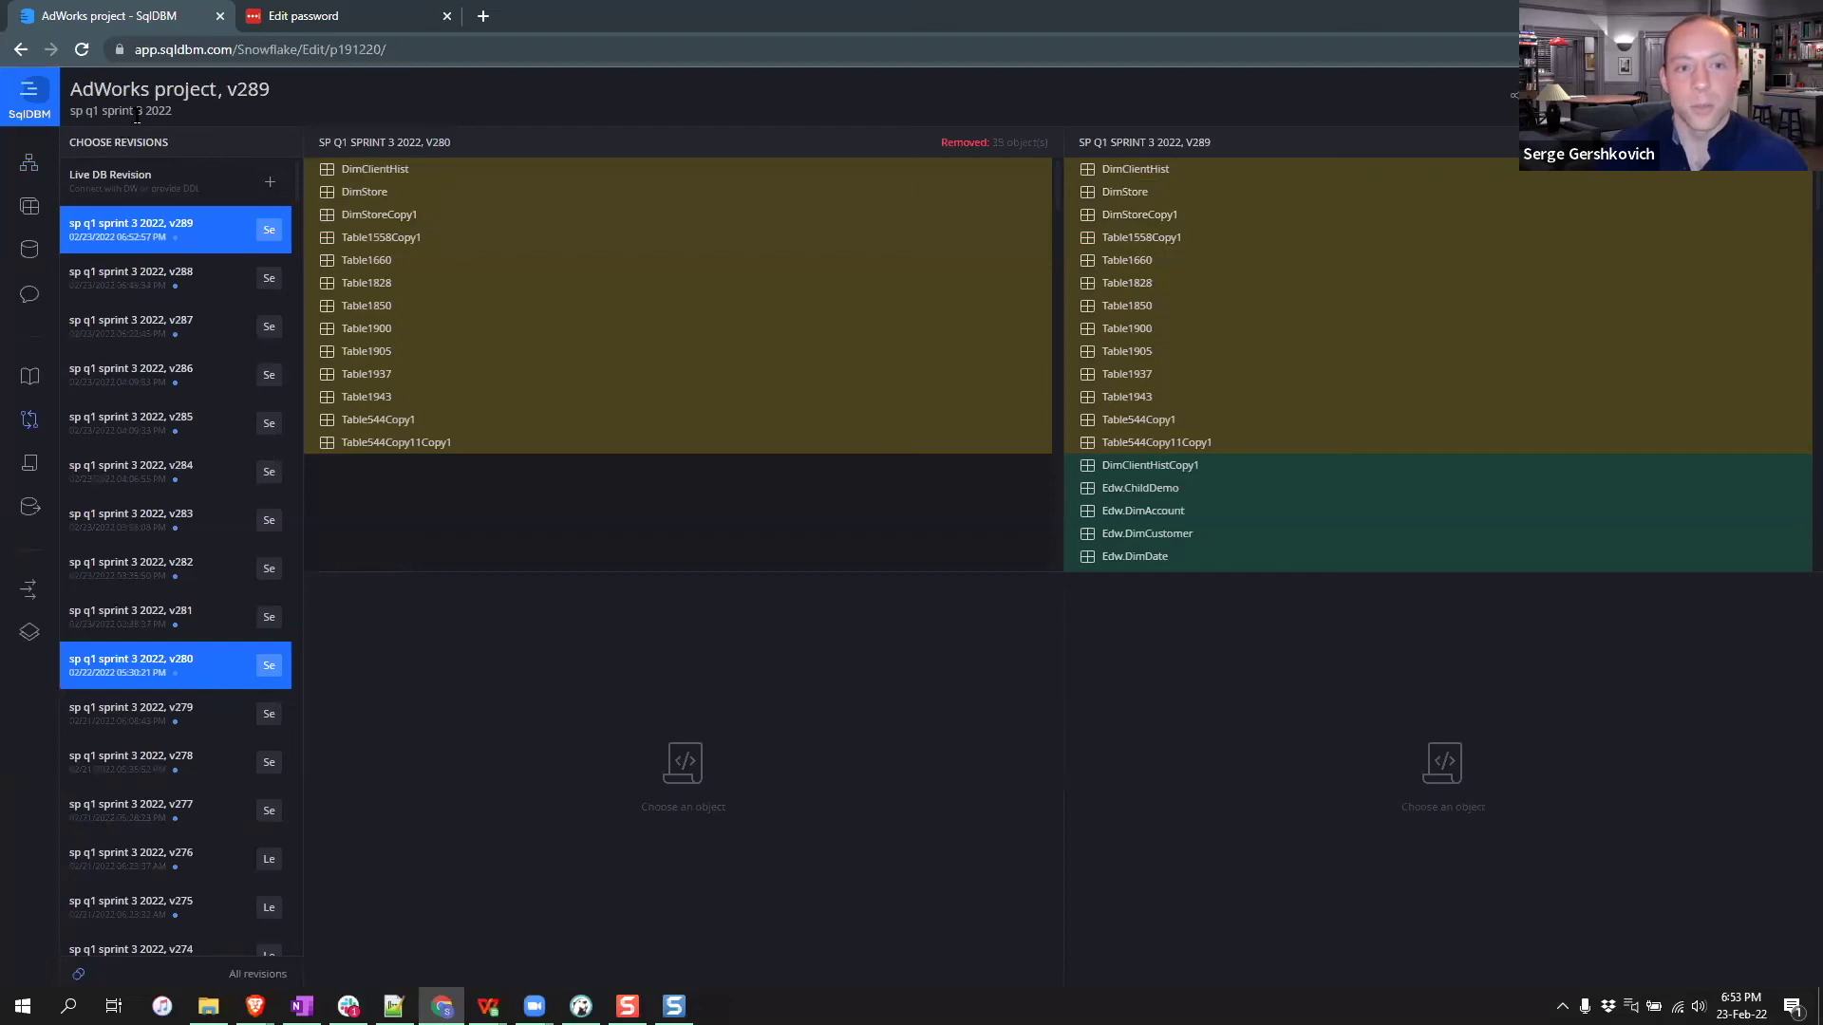
{"action": "left_click_drag", "start_coordinate": [137, 114], "coordinate": [149, 110]}
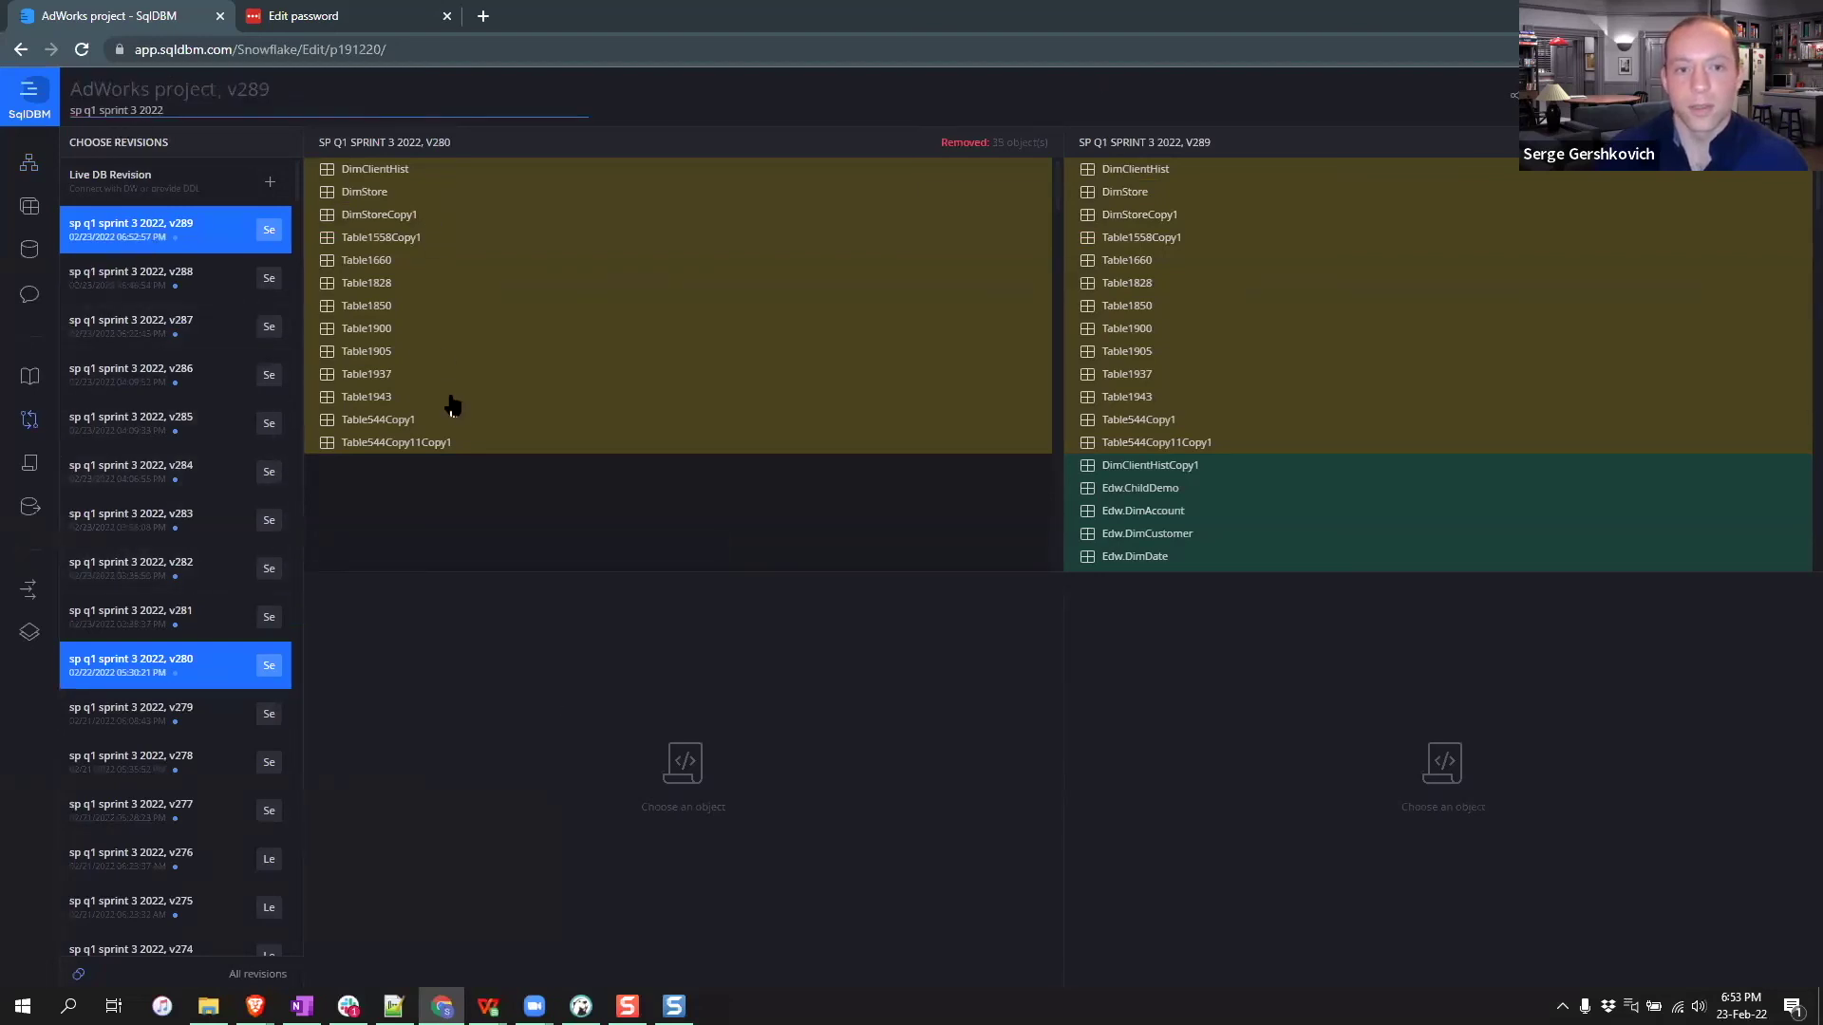
- Examine the SQL differences of Table1937 and Edw.ChildDemo between the compared revisions and browse the older revisions
{"action": "left_click", "coordinate": [1170, 376]}
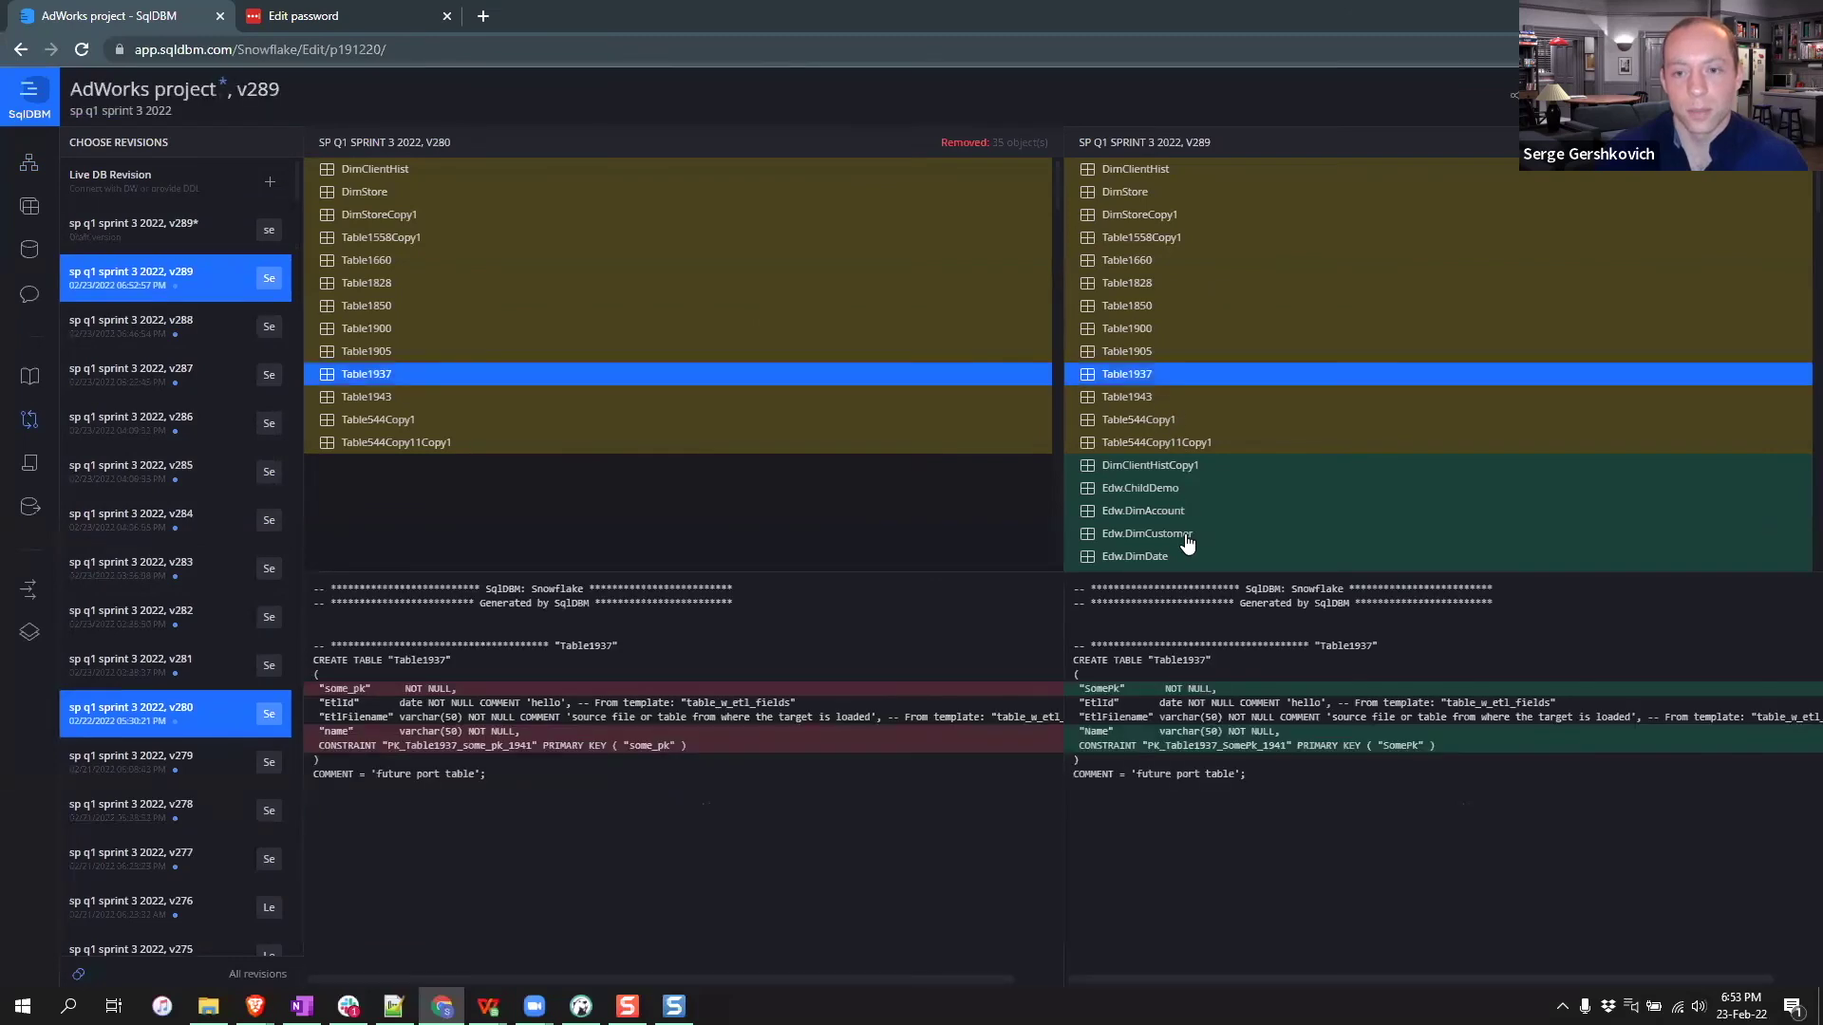
{"action": "left_click", "coordinate": [1162, 495]}
{"action": "scroll", "coordinate": [1166, 431], "scroll_direction": "down", "scroll_amount": 3}
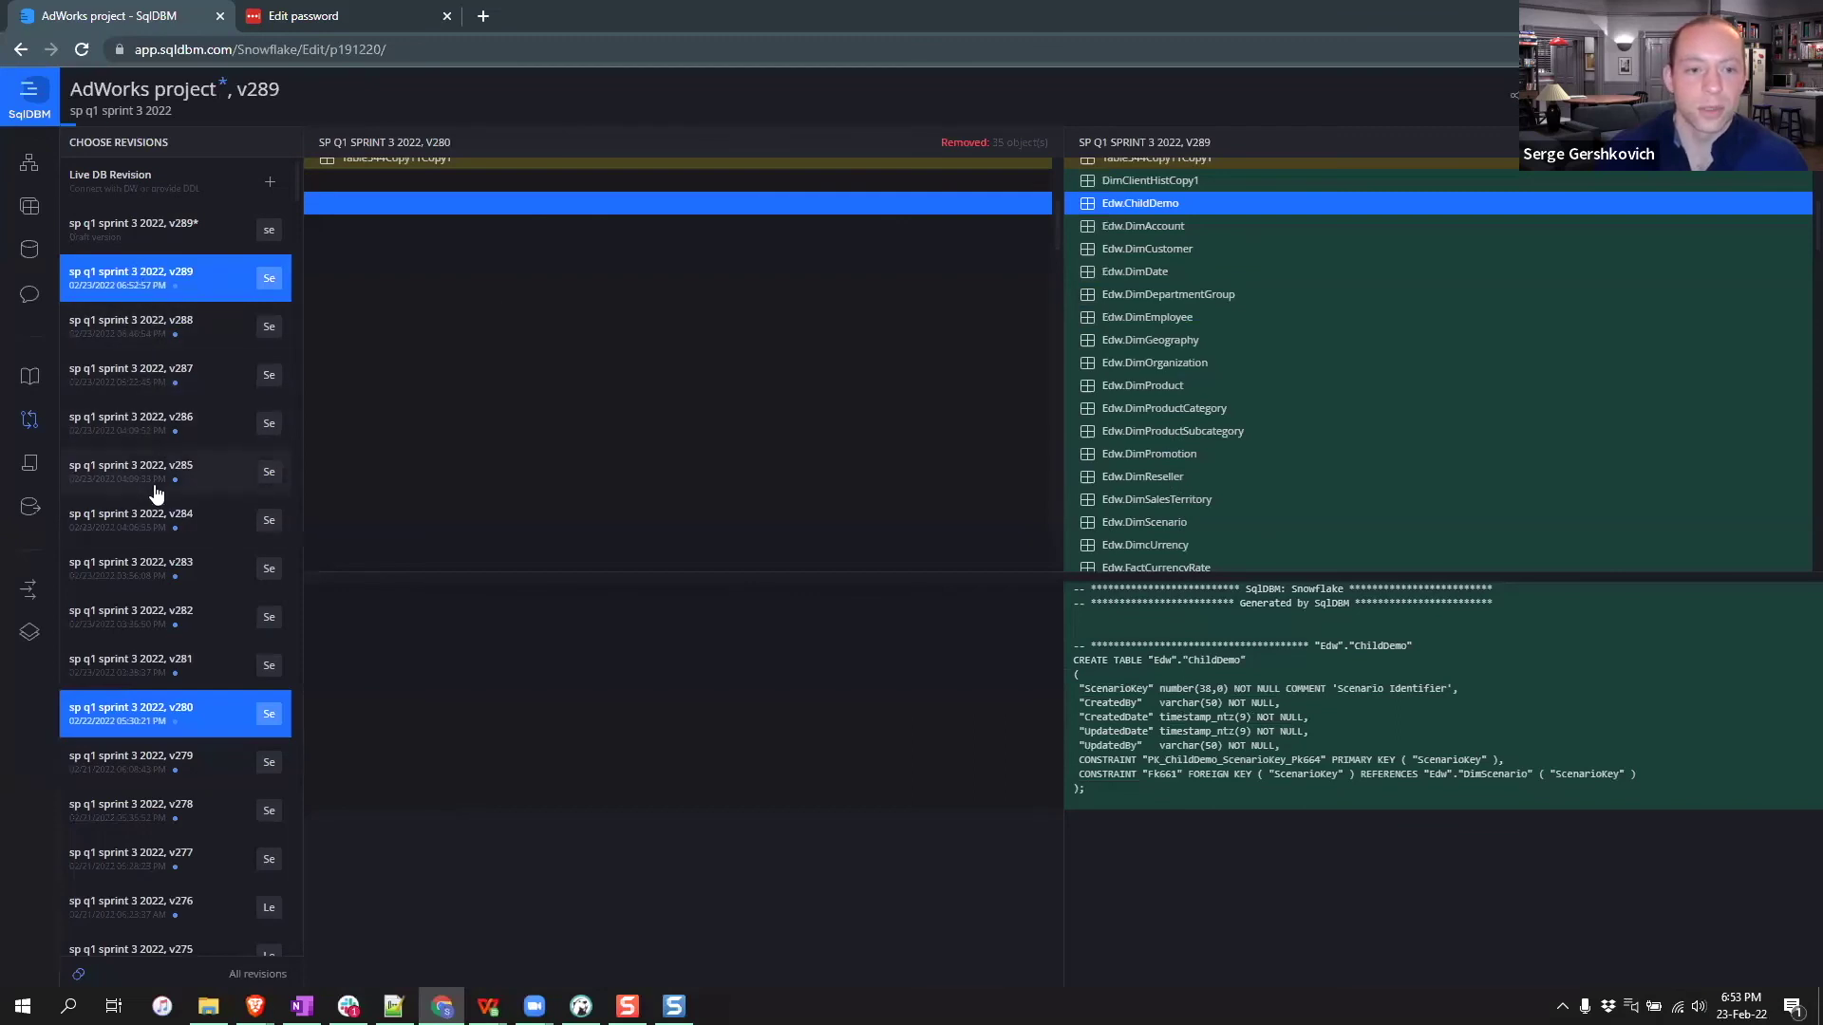
{"action": "scroll", "coordinate": [158, 503], "scroll_direction": "down", "scroll_amount": 6}
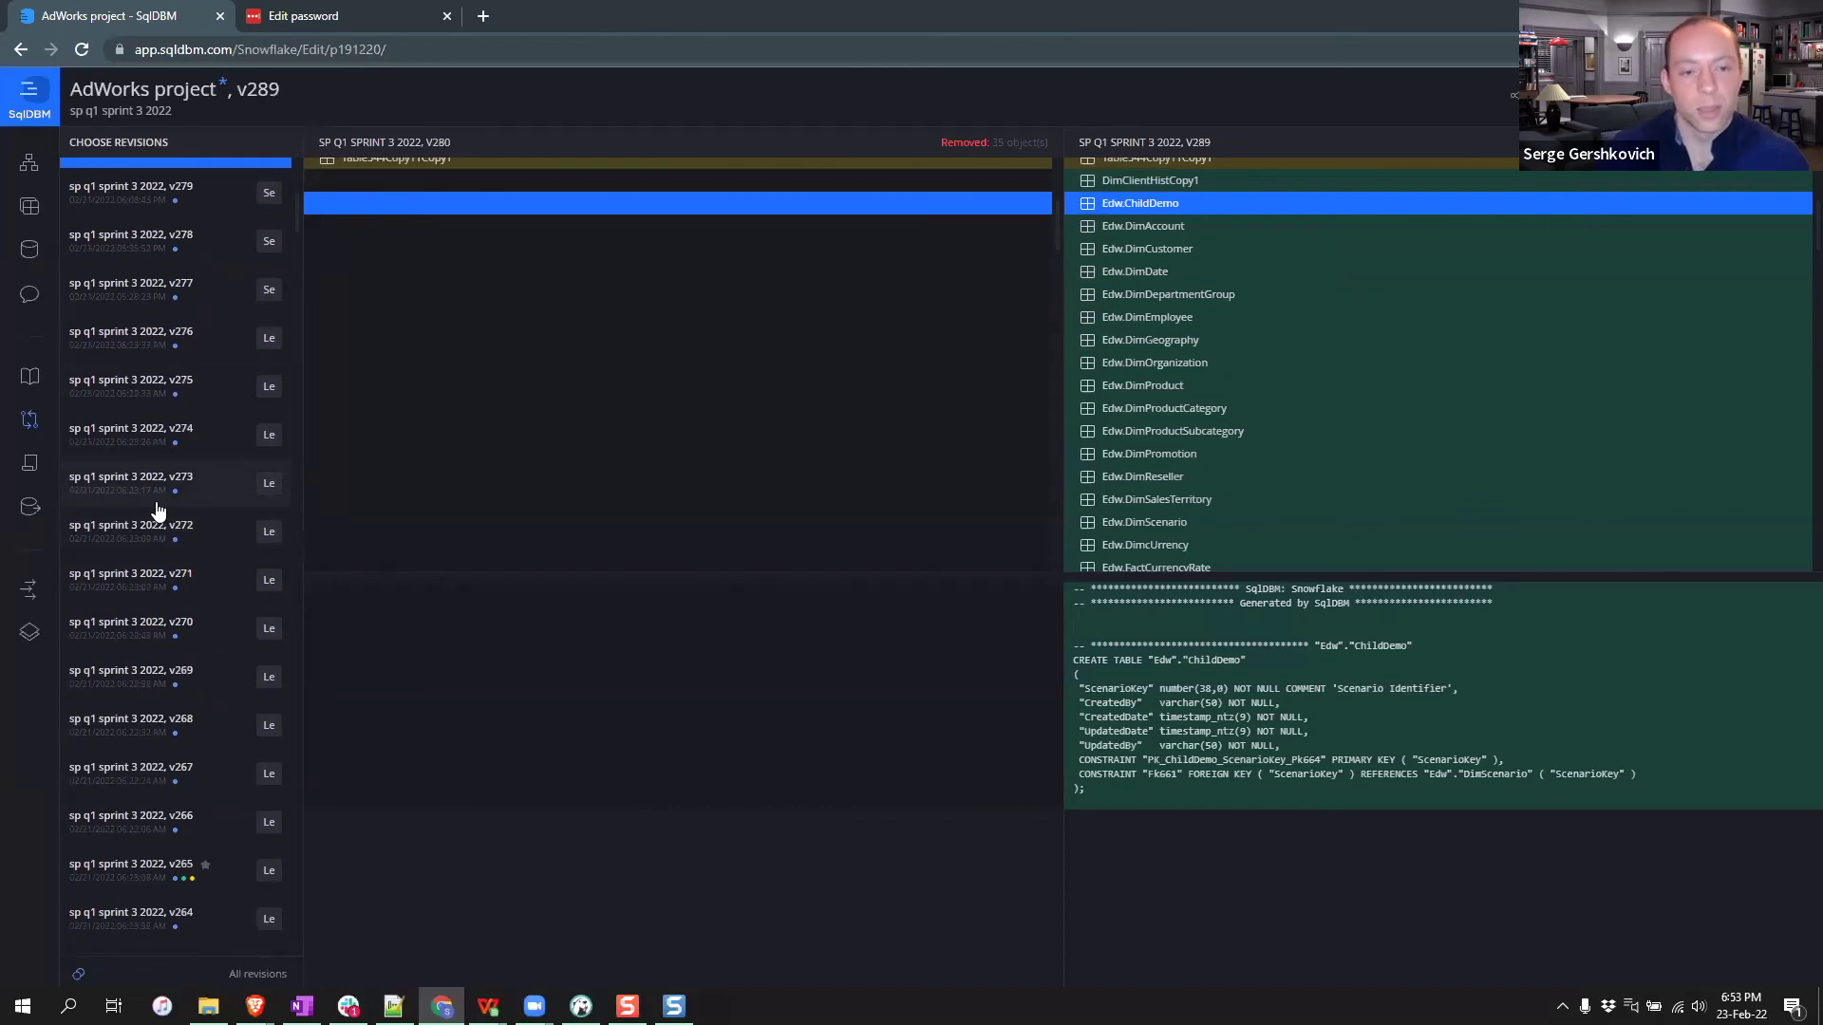
- Compare the starred project revision v265 with the current draft version v289*
{"action": "scroll", "coordinate": [158, 608], "scroll_direction": "down", "scroll_amount": 1}
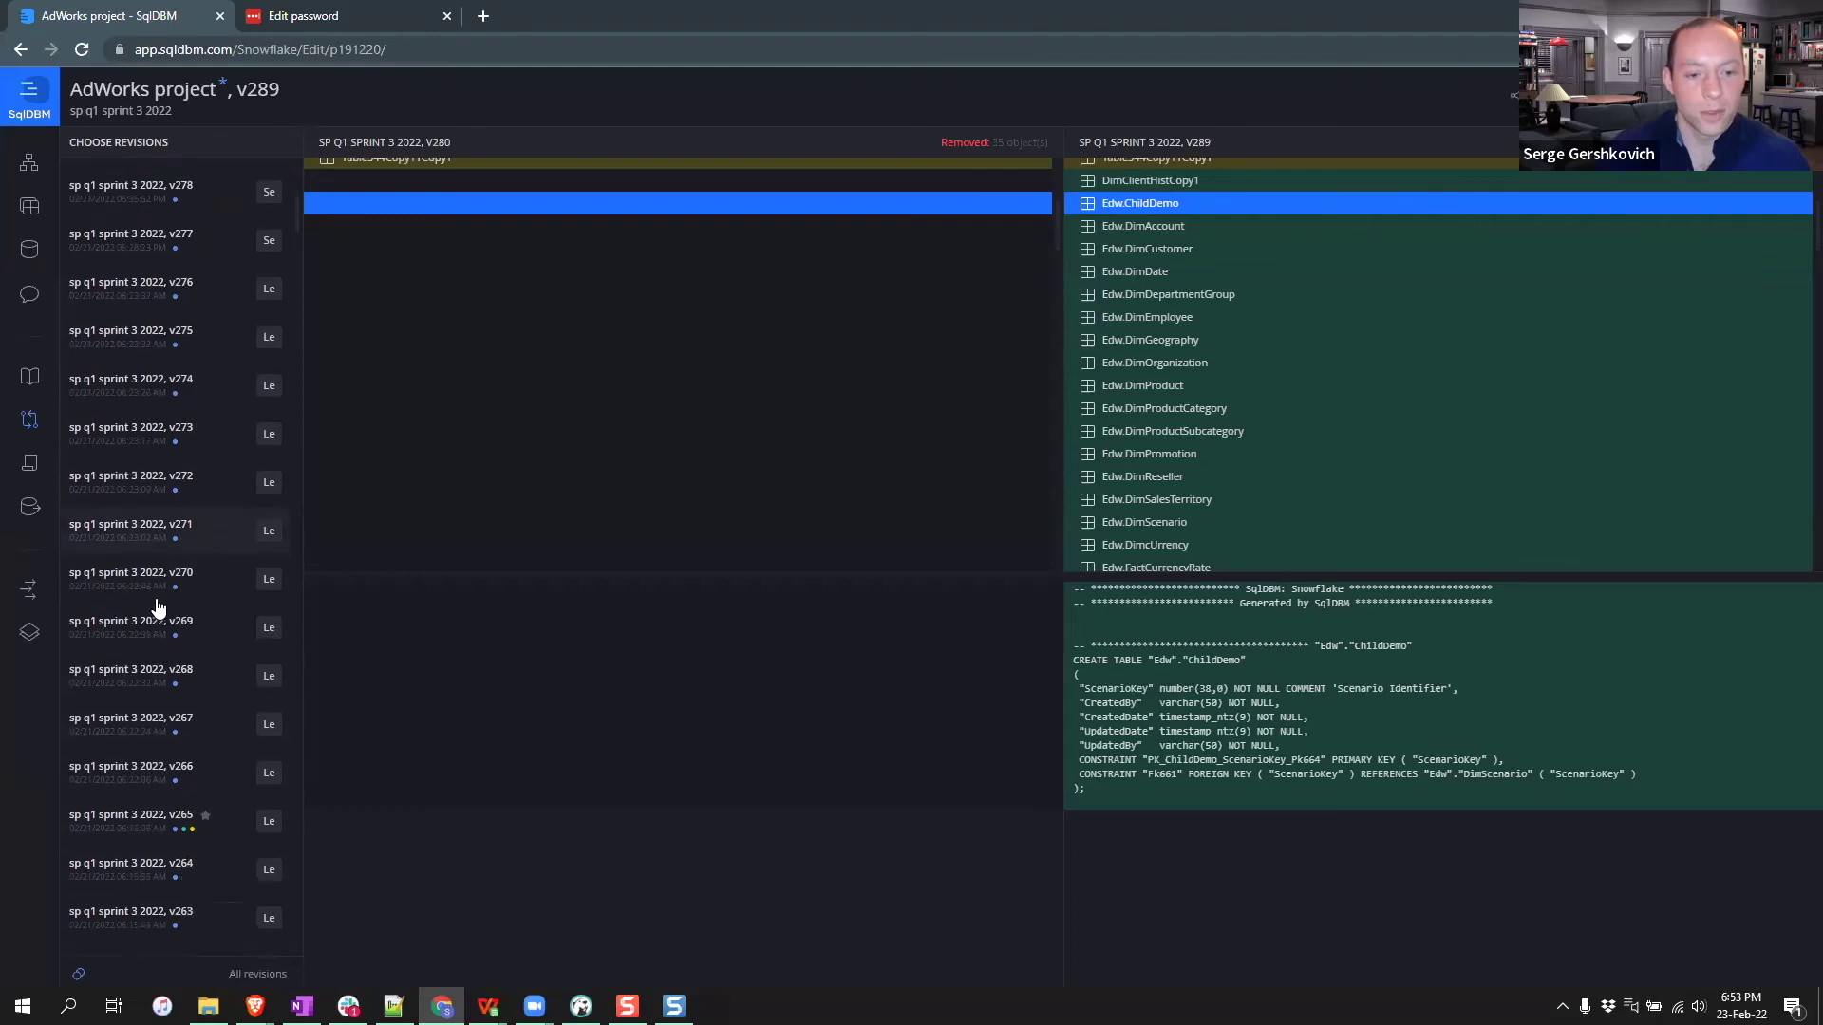
{"action": "scroll", "coordinate": [157, 626], "scroll_direction": "down", "scroll_amount": 2}
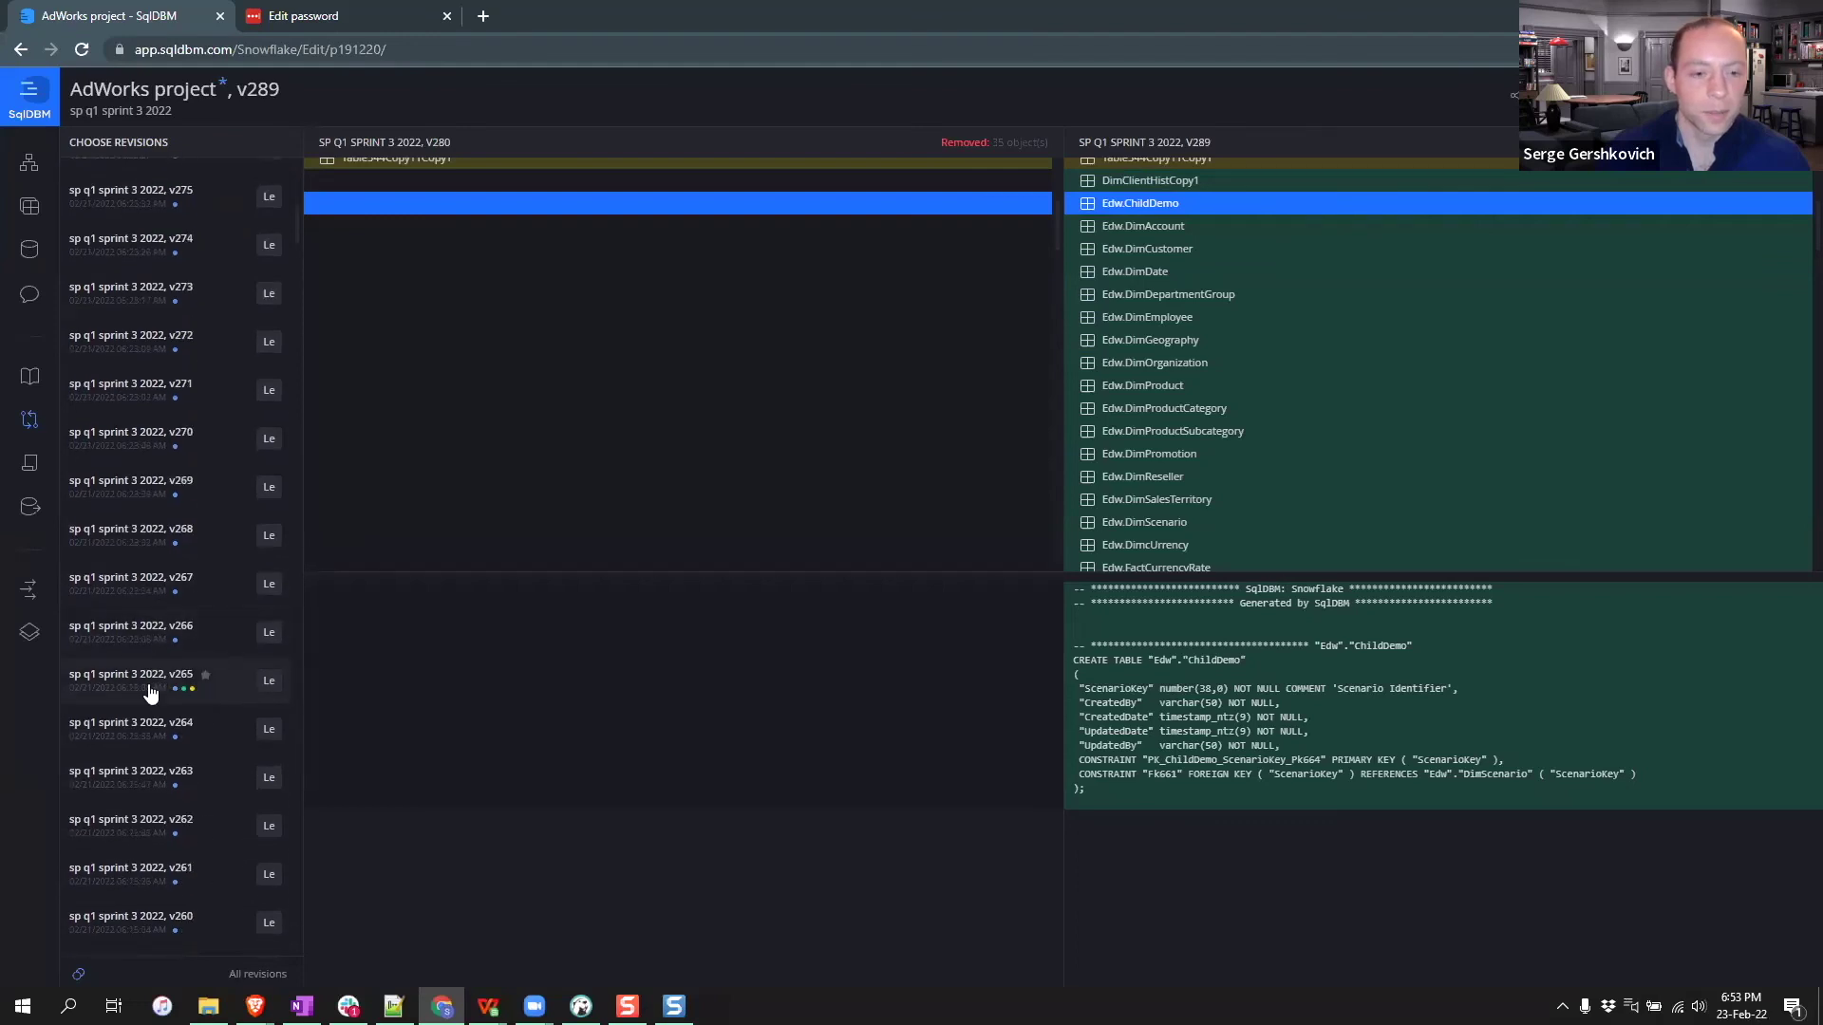
{"action": "left_click", "coordinate": [150, 693]}
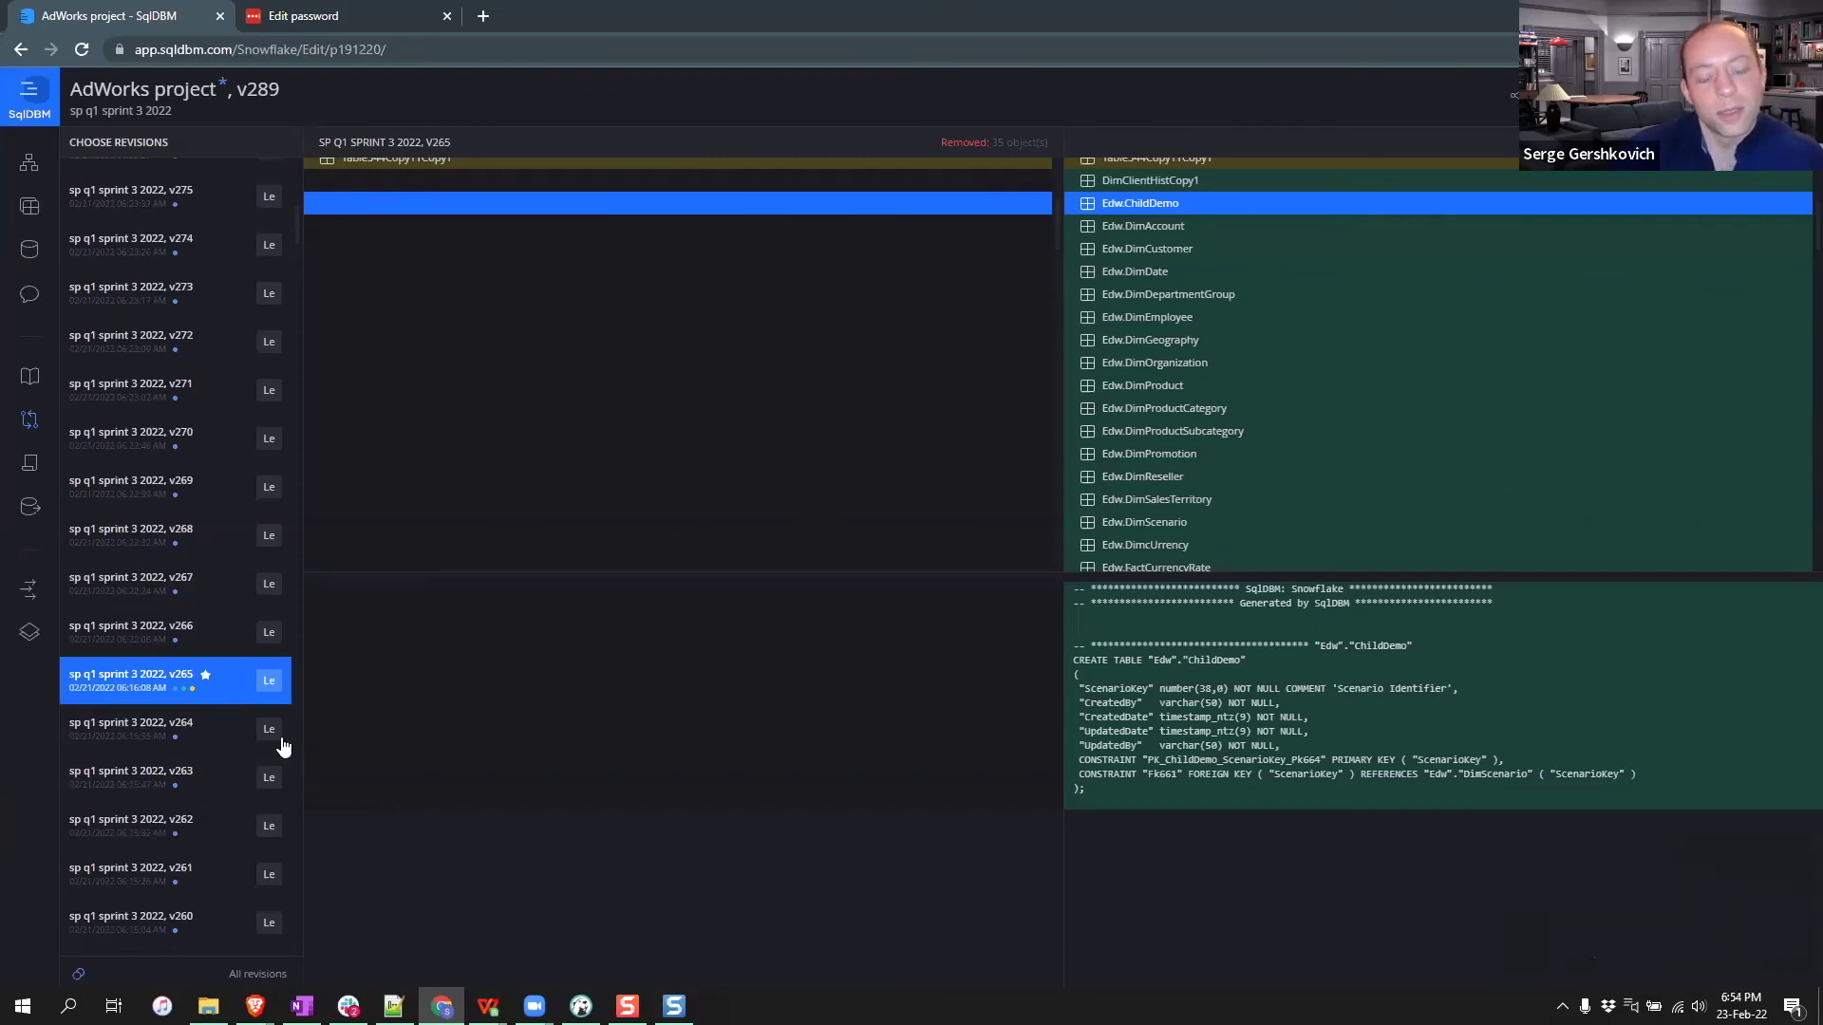
{"action": "scroll", "coordinate": [184, 367], "scroll_direction": "up", "scroll_amount": 8}
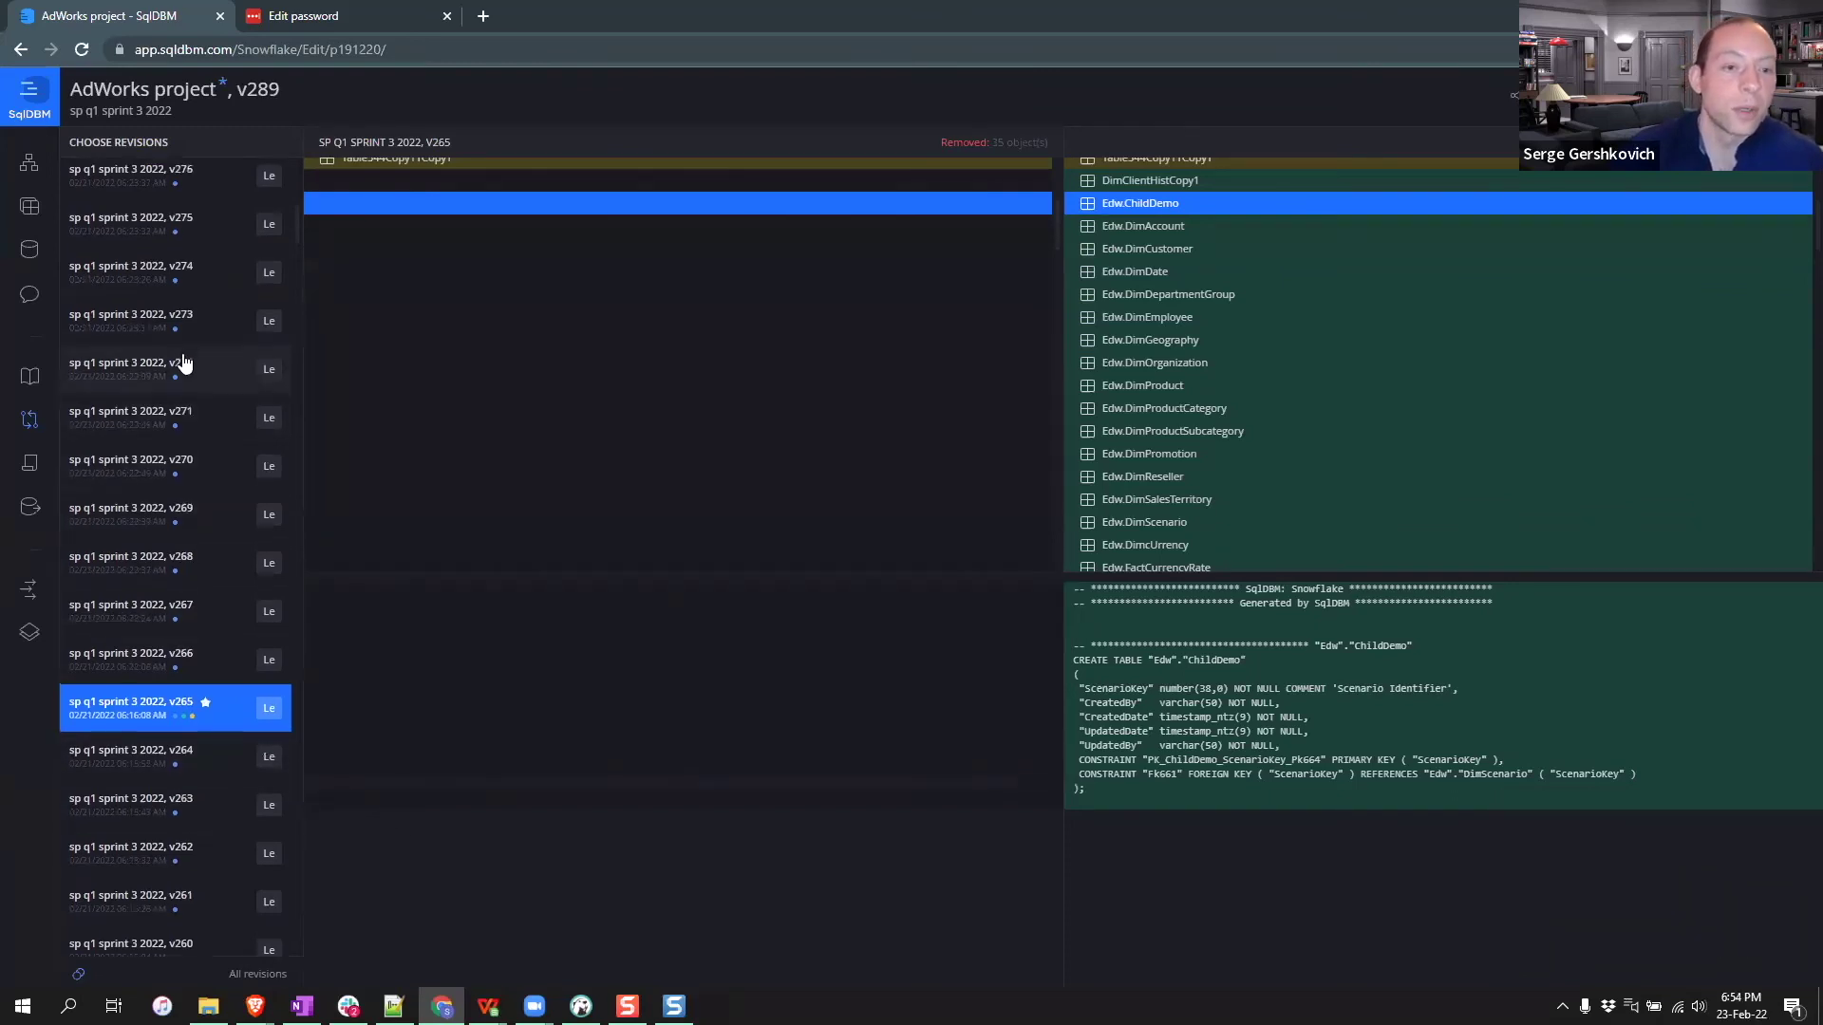
{"action": "scroll", "coordinate": [152, 610], "scroll_direction": "down", "scroll_amount": 7}
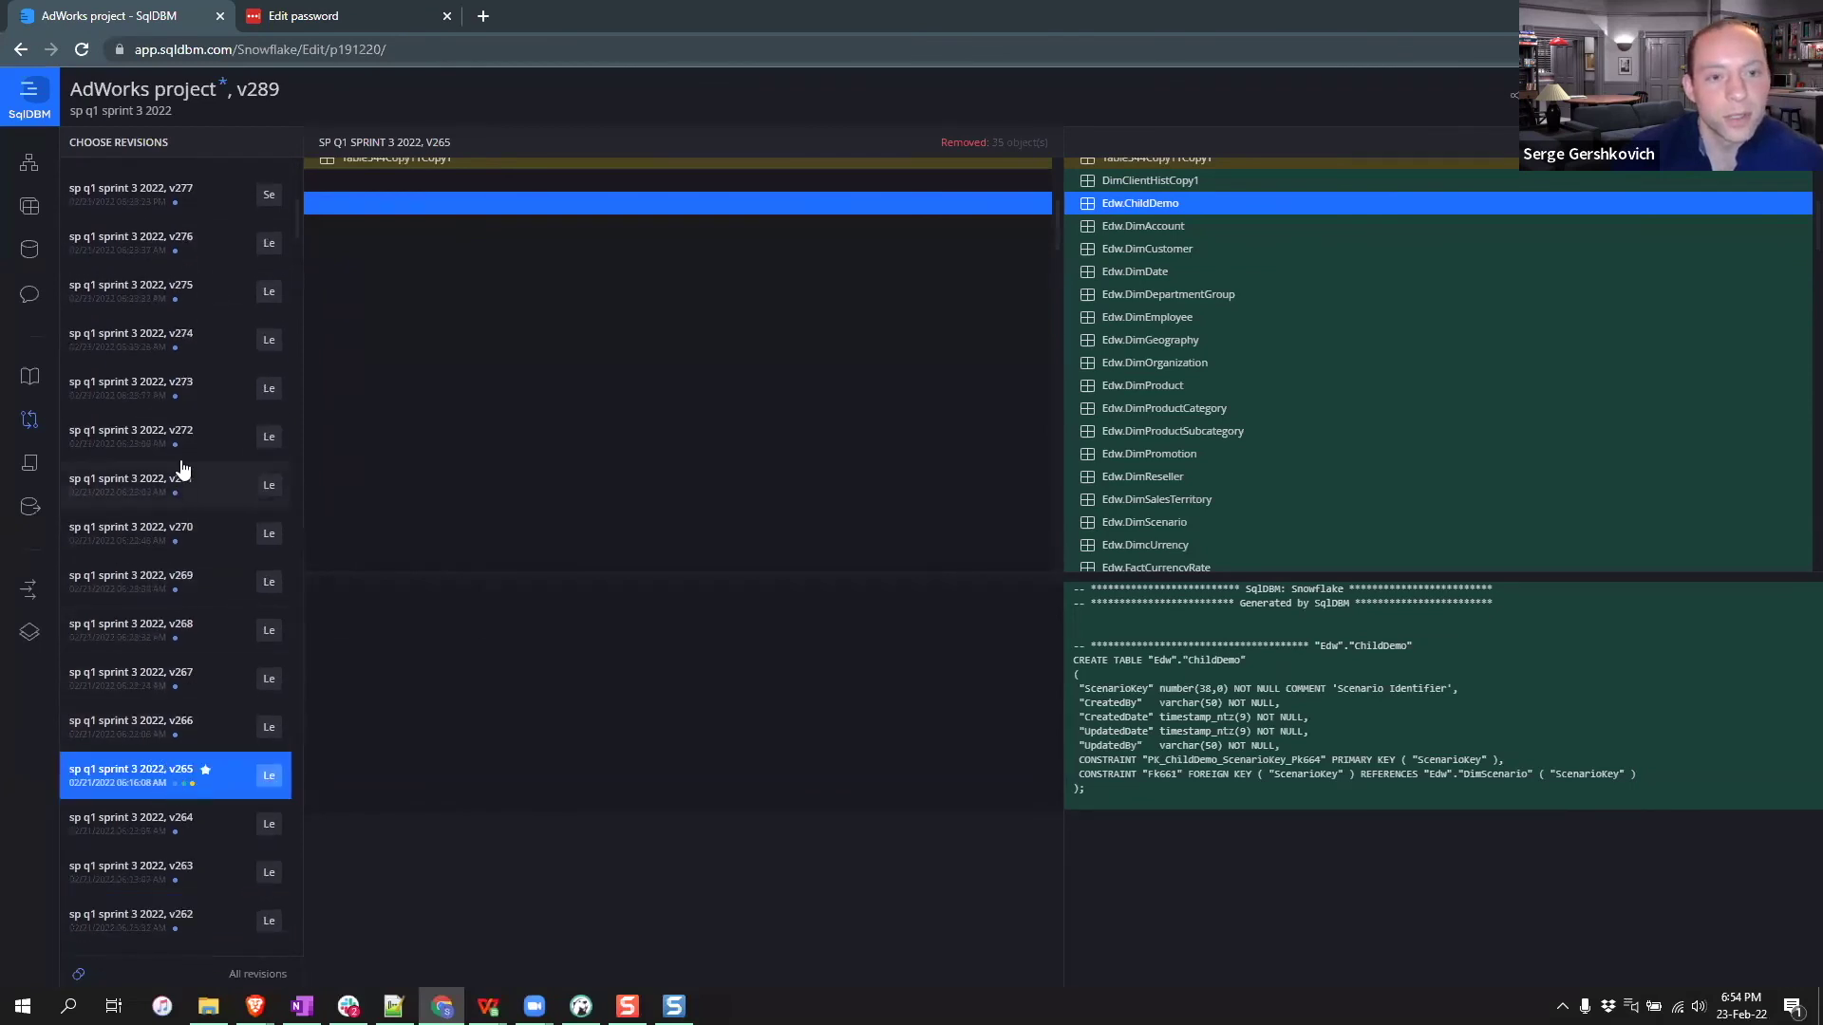
{"action": "scroll", "coordinate": [182, 472], "scroll_direction": "up", "scroll_amount": 8}
{"action": "left_click", "coordinate": [165, 239]}
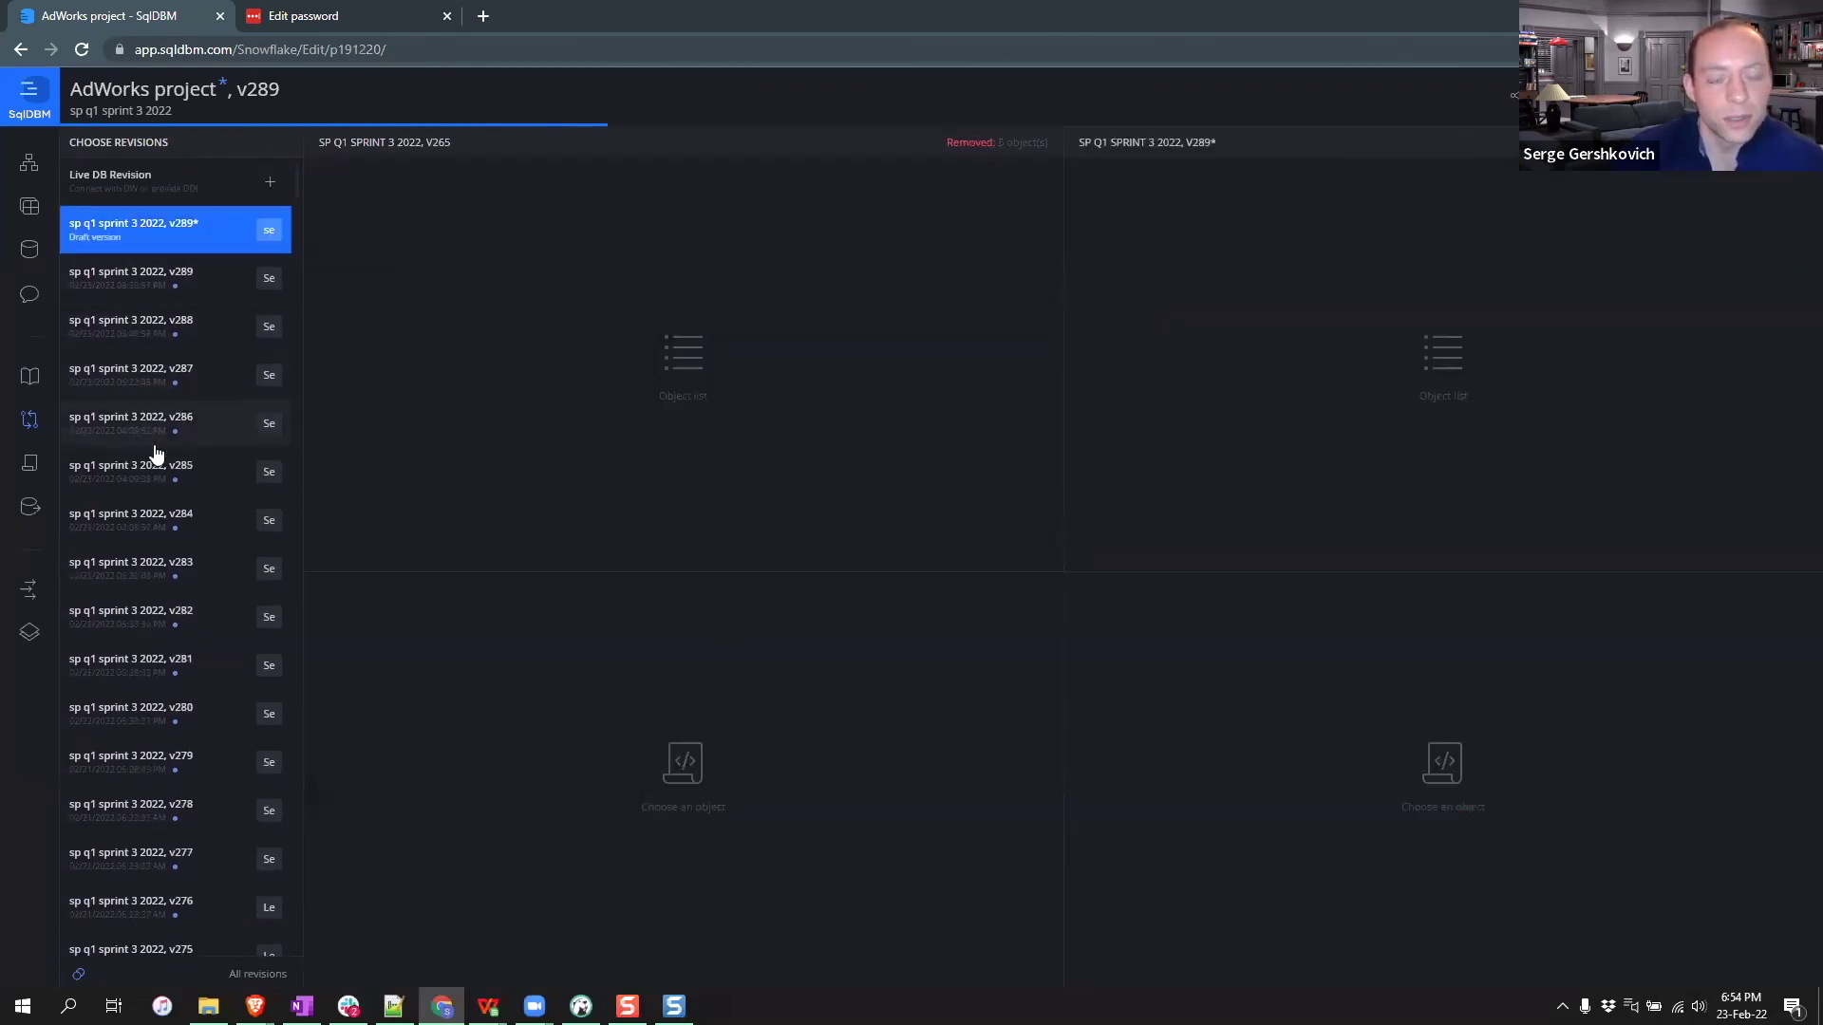
{"action": "scroll", "coordinate": [175, 737], "scroll_direction": "down", "scroll_amount": 6}
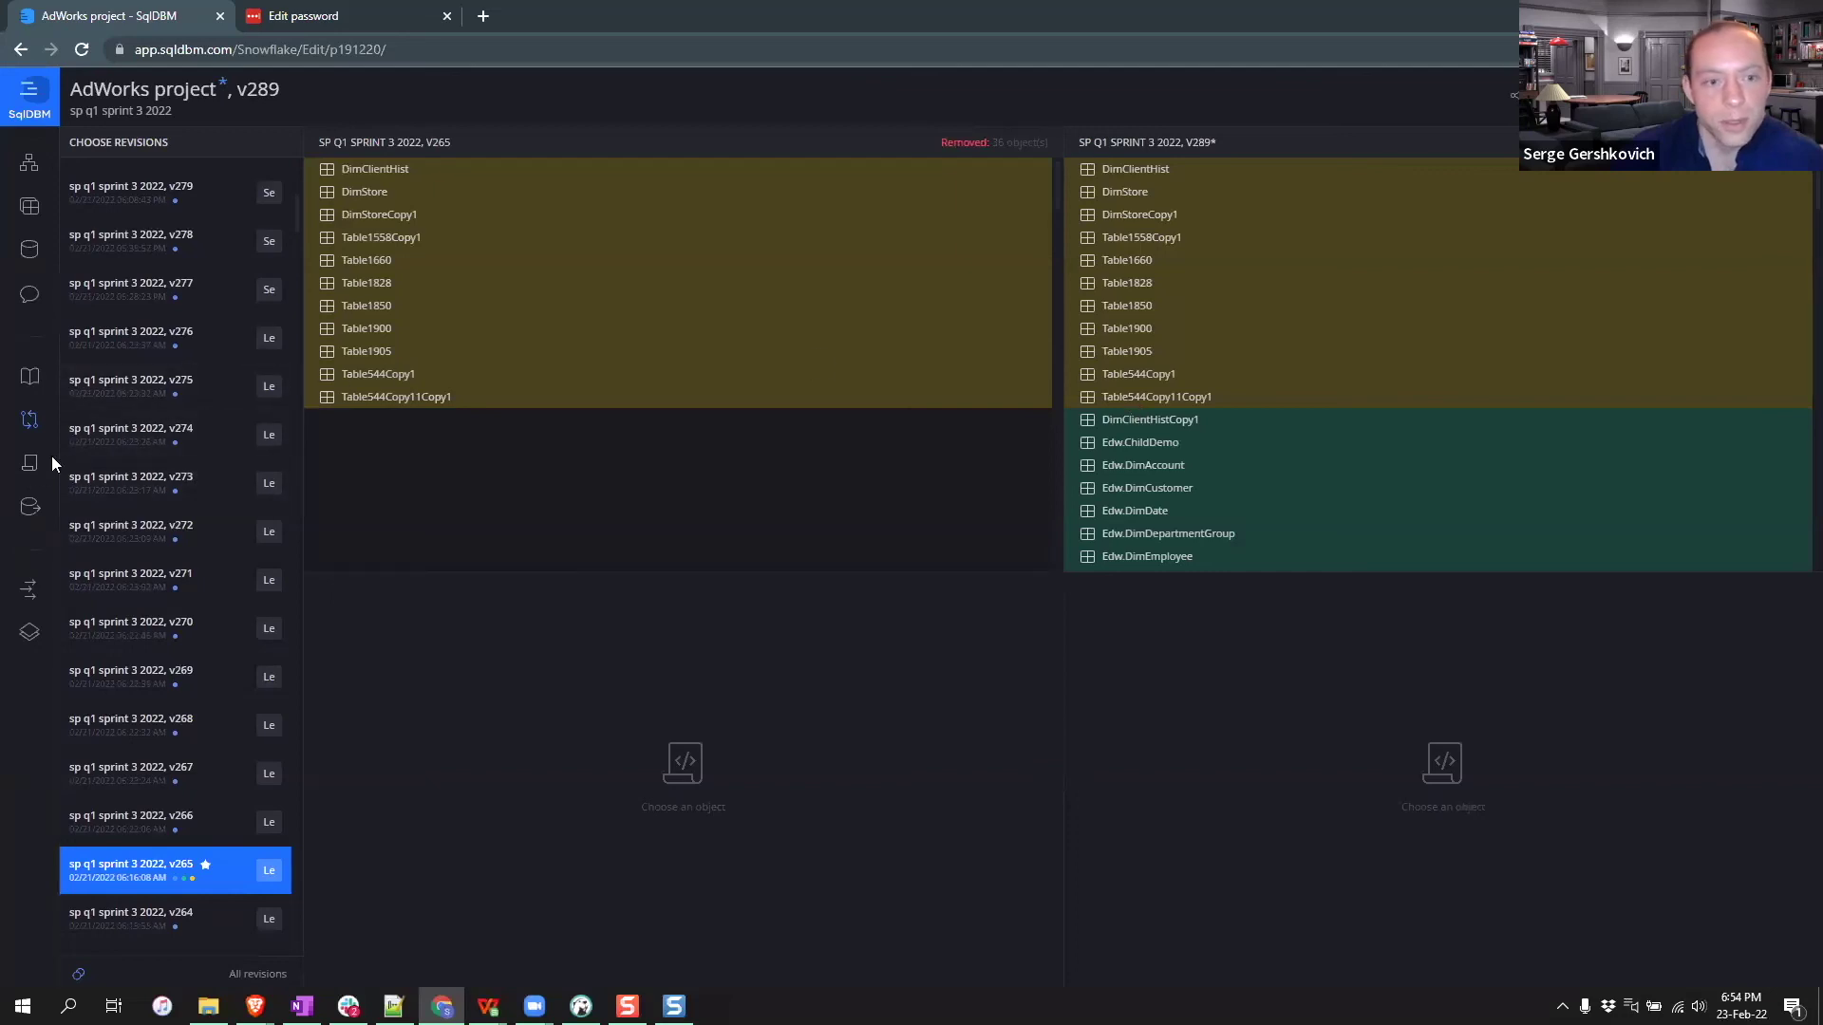
- Save the project and generate a forward-engineering alter script against the starred revision v265
{"action": "left_click", "coordinate": [28, 465]}
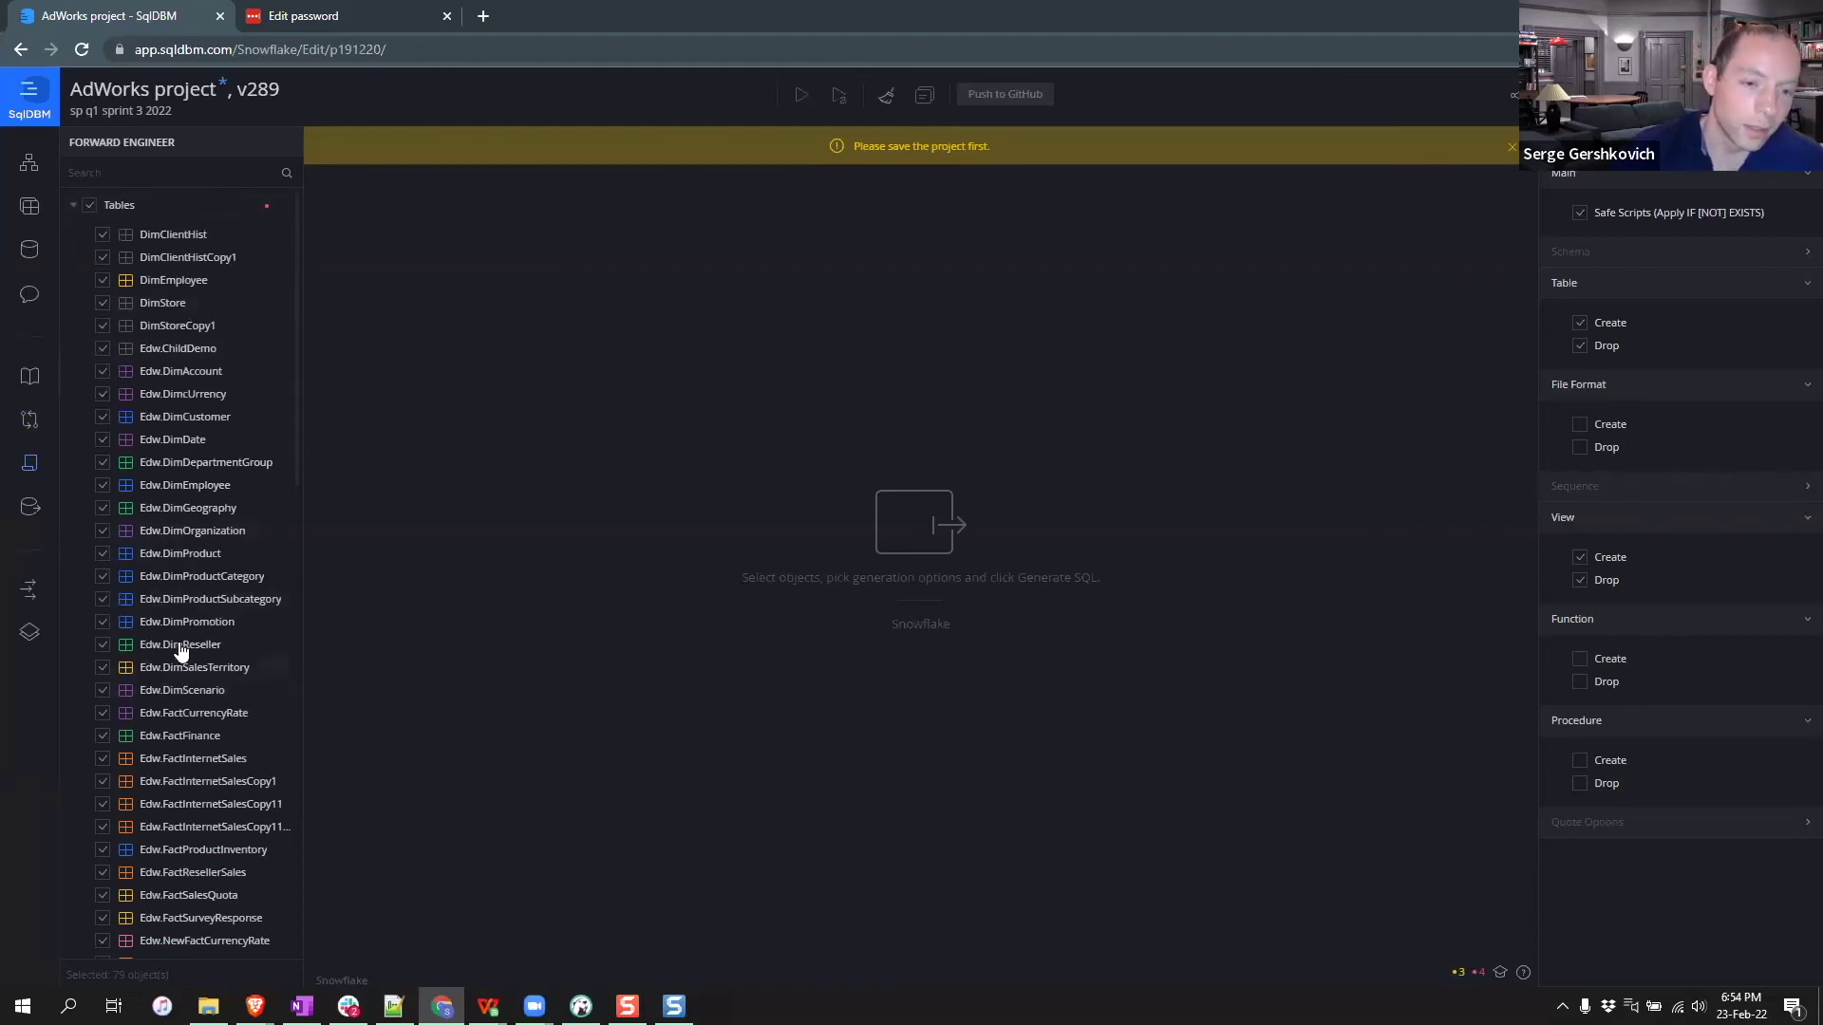
{"action": "key", "text": "ctrl+s"}
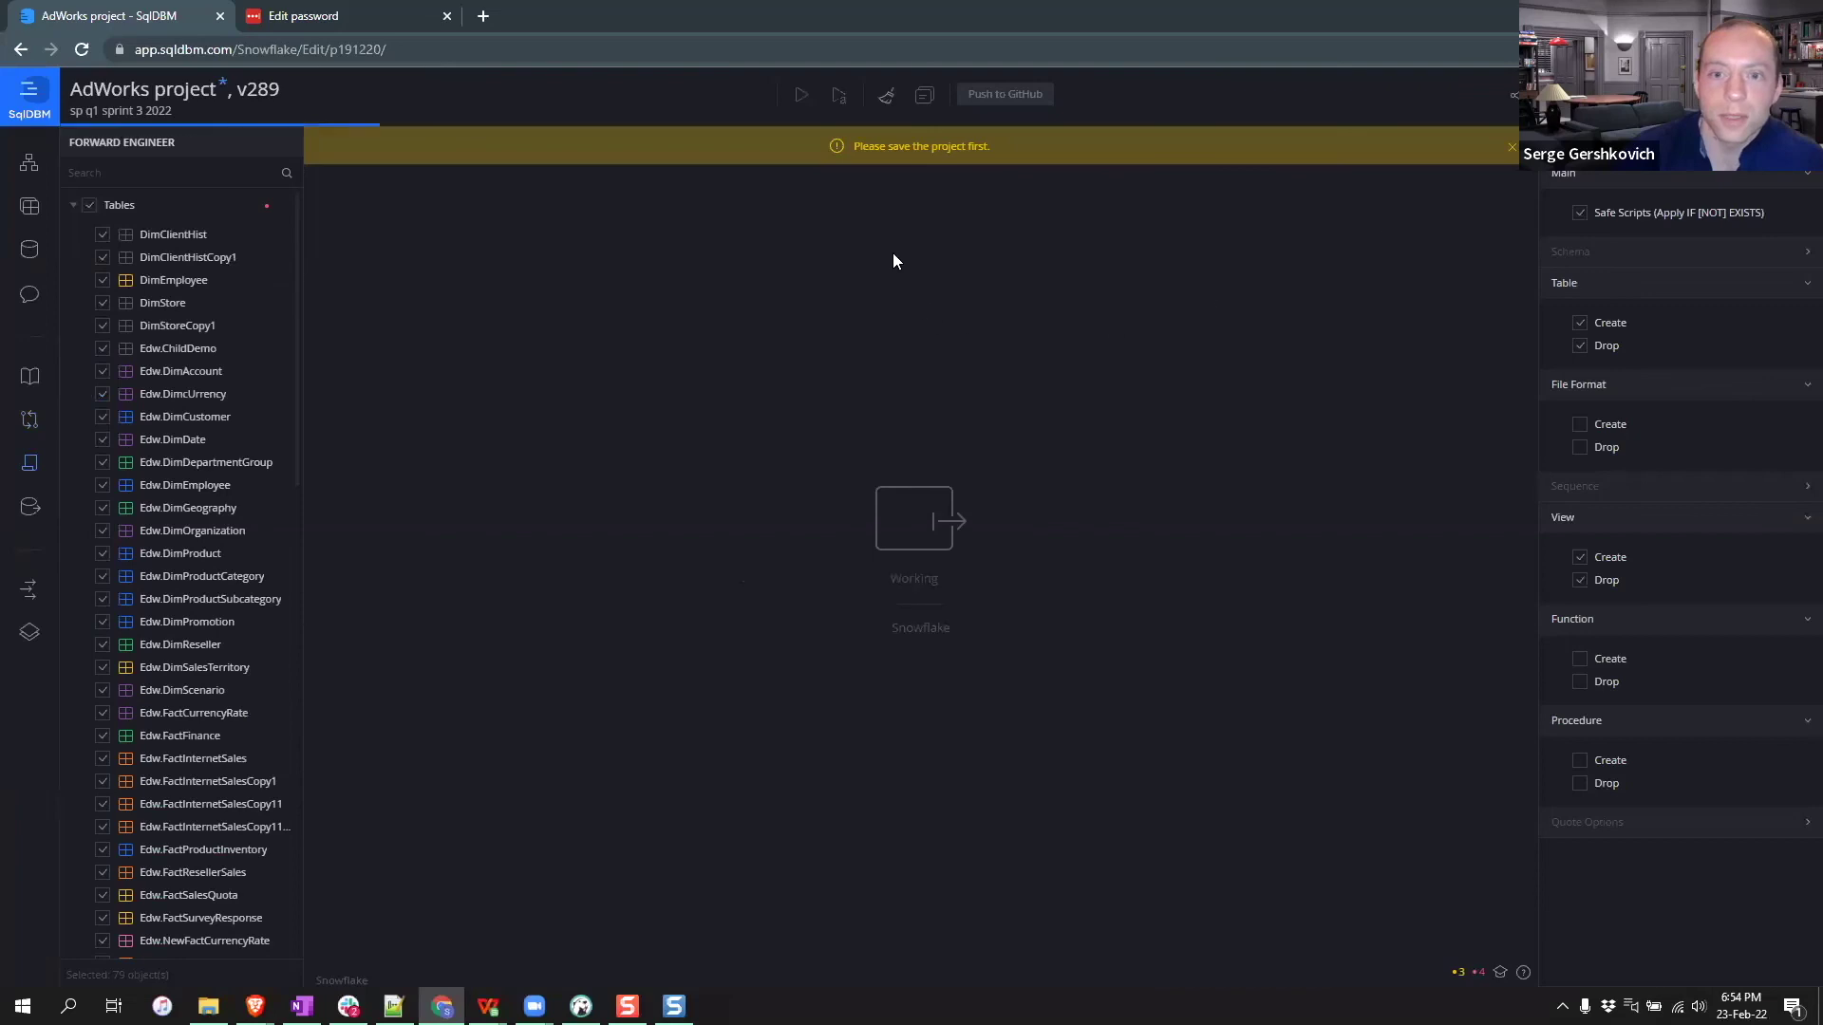
{"action": "left_click", "coordinate": [841, 97]}
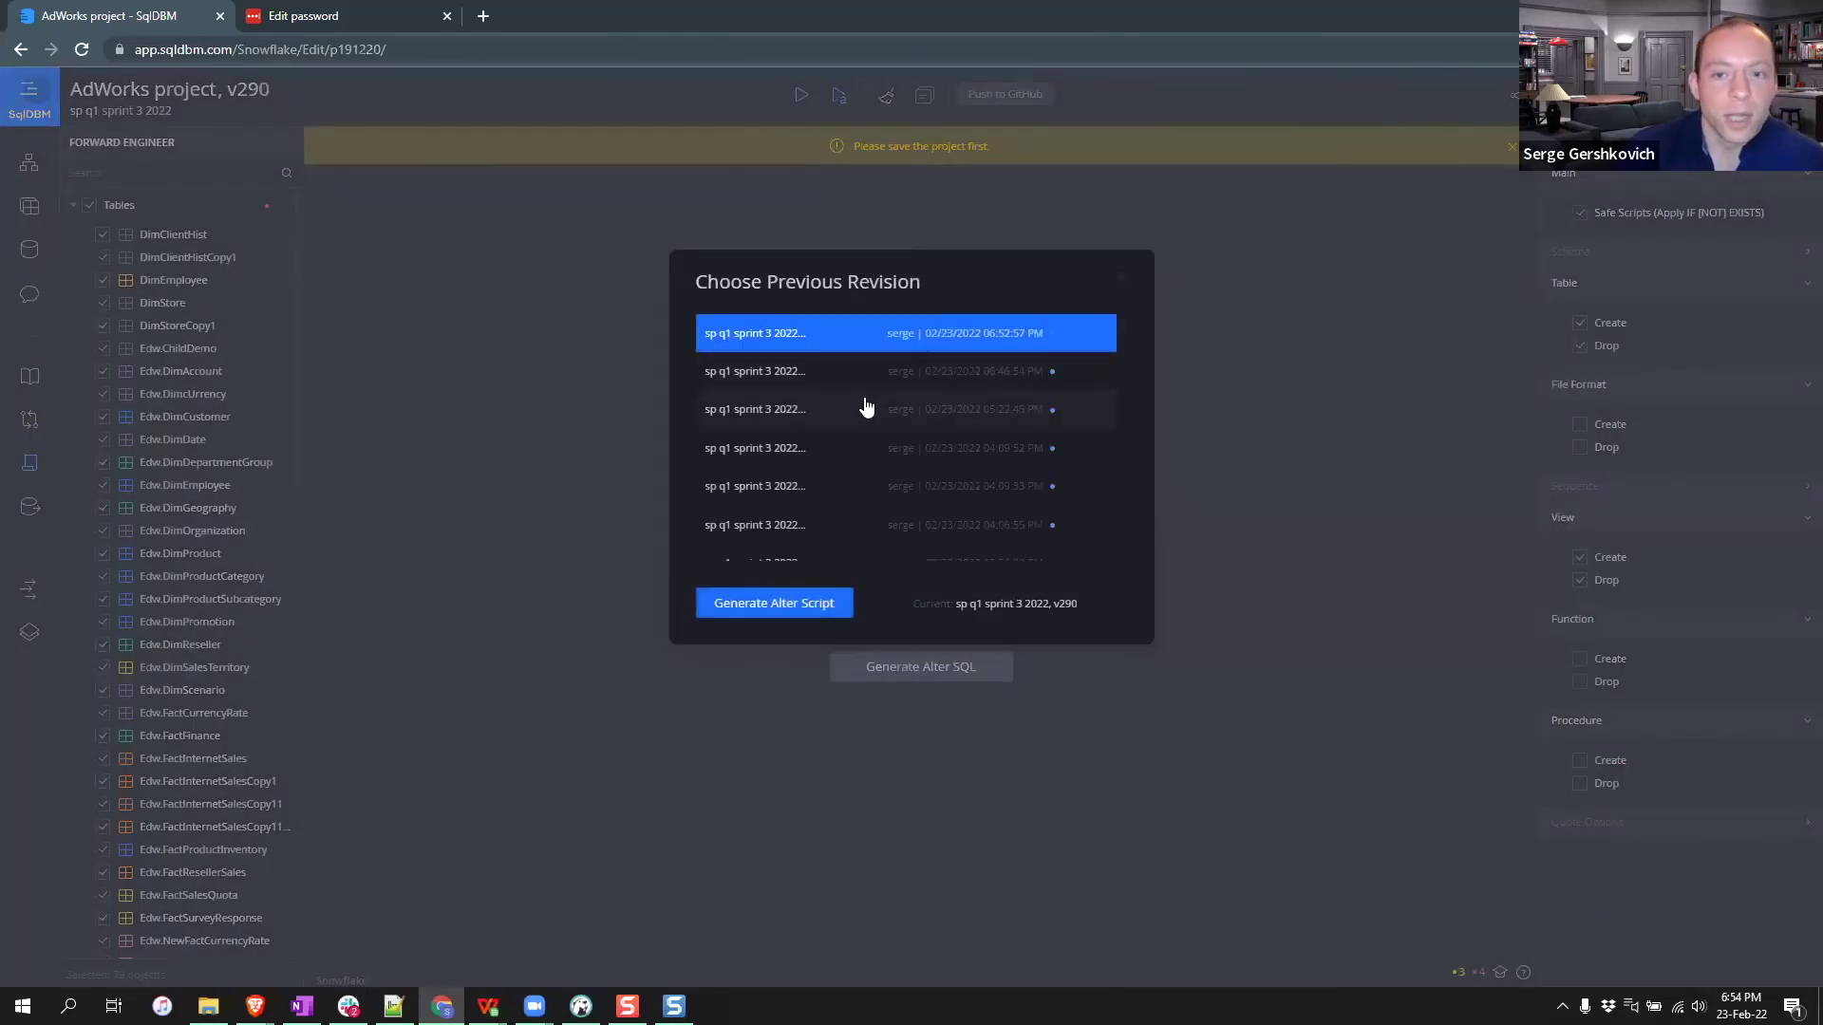
{"action": "scroll", "coordinate": [865, 404], "scroll_direction": "down", "scroll_amount": 5}
{"action": "scroll", "coordinate": [868, 407], "scroll_direction": "down", "scroll_amount": 1}
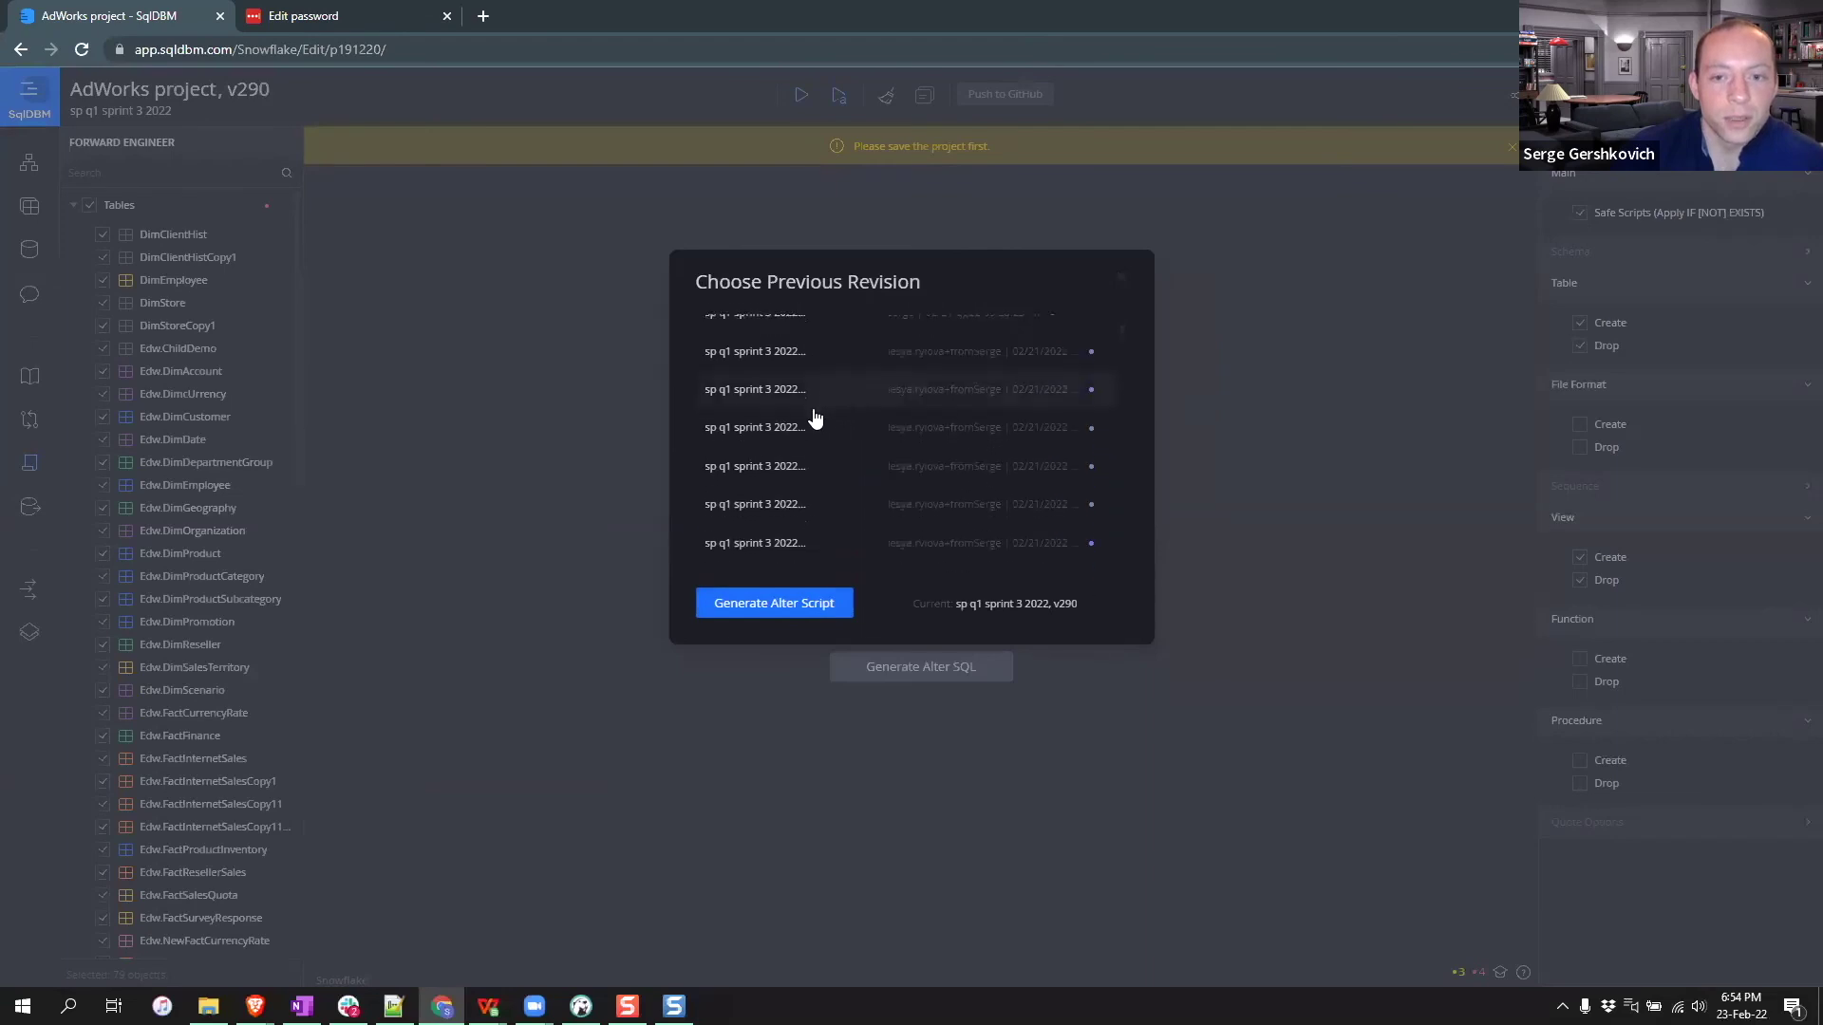
{"action": "left_click", "coordinate": [796, 410]}
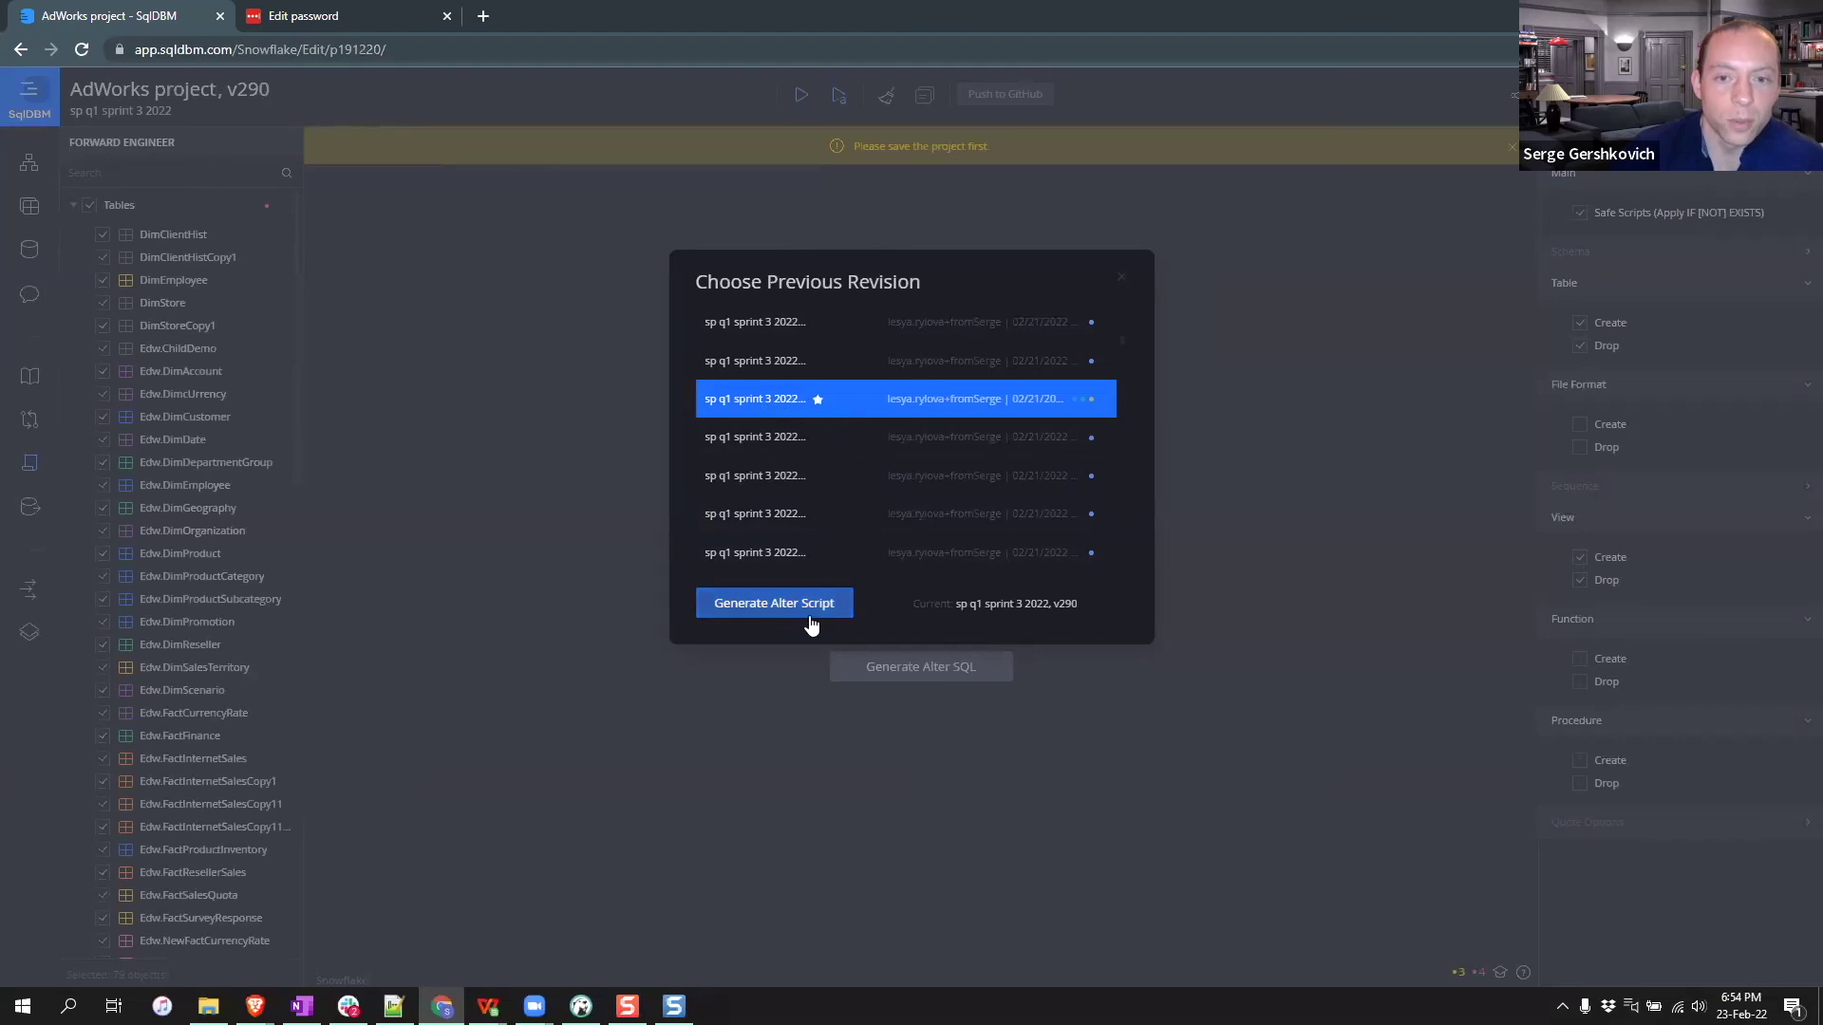
{"action": "left_click", "coordinate": [772, 610]}
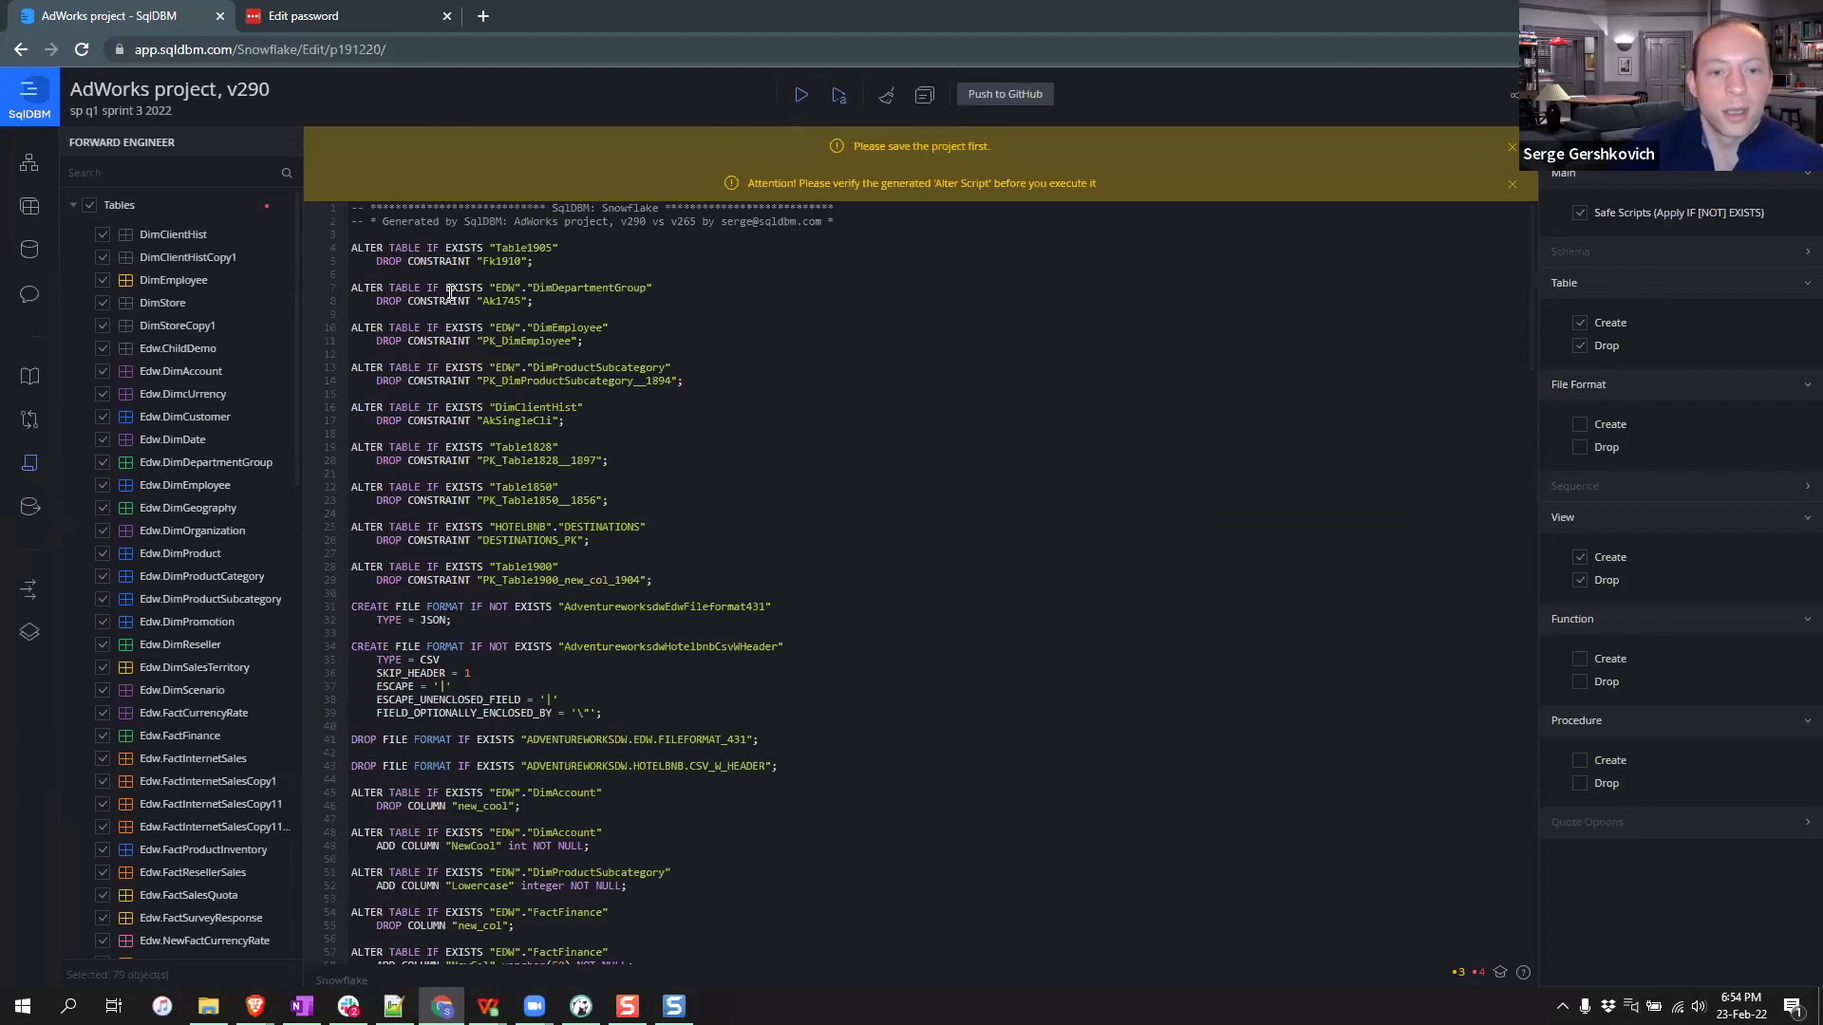
- Examine the alter script's drop-constraint, file format and column change statements
{"action": "left_click_drag", "start_coordinate": [389, 288], "coordinate": [585, 576]}
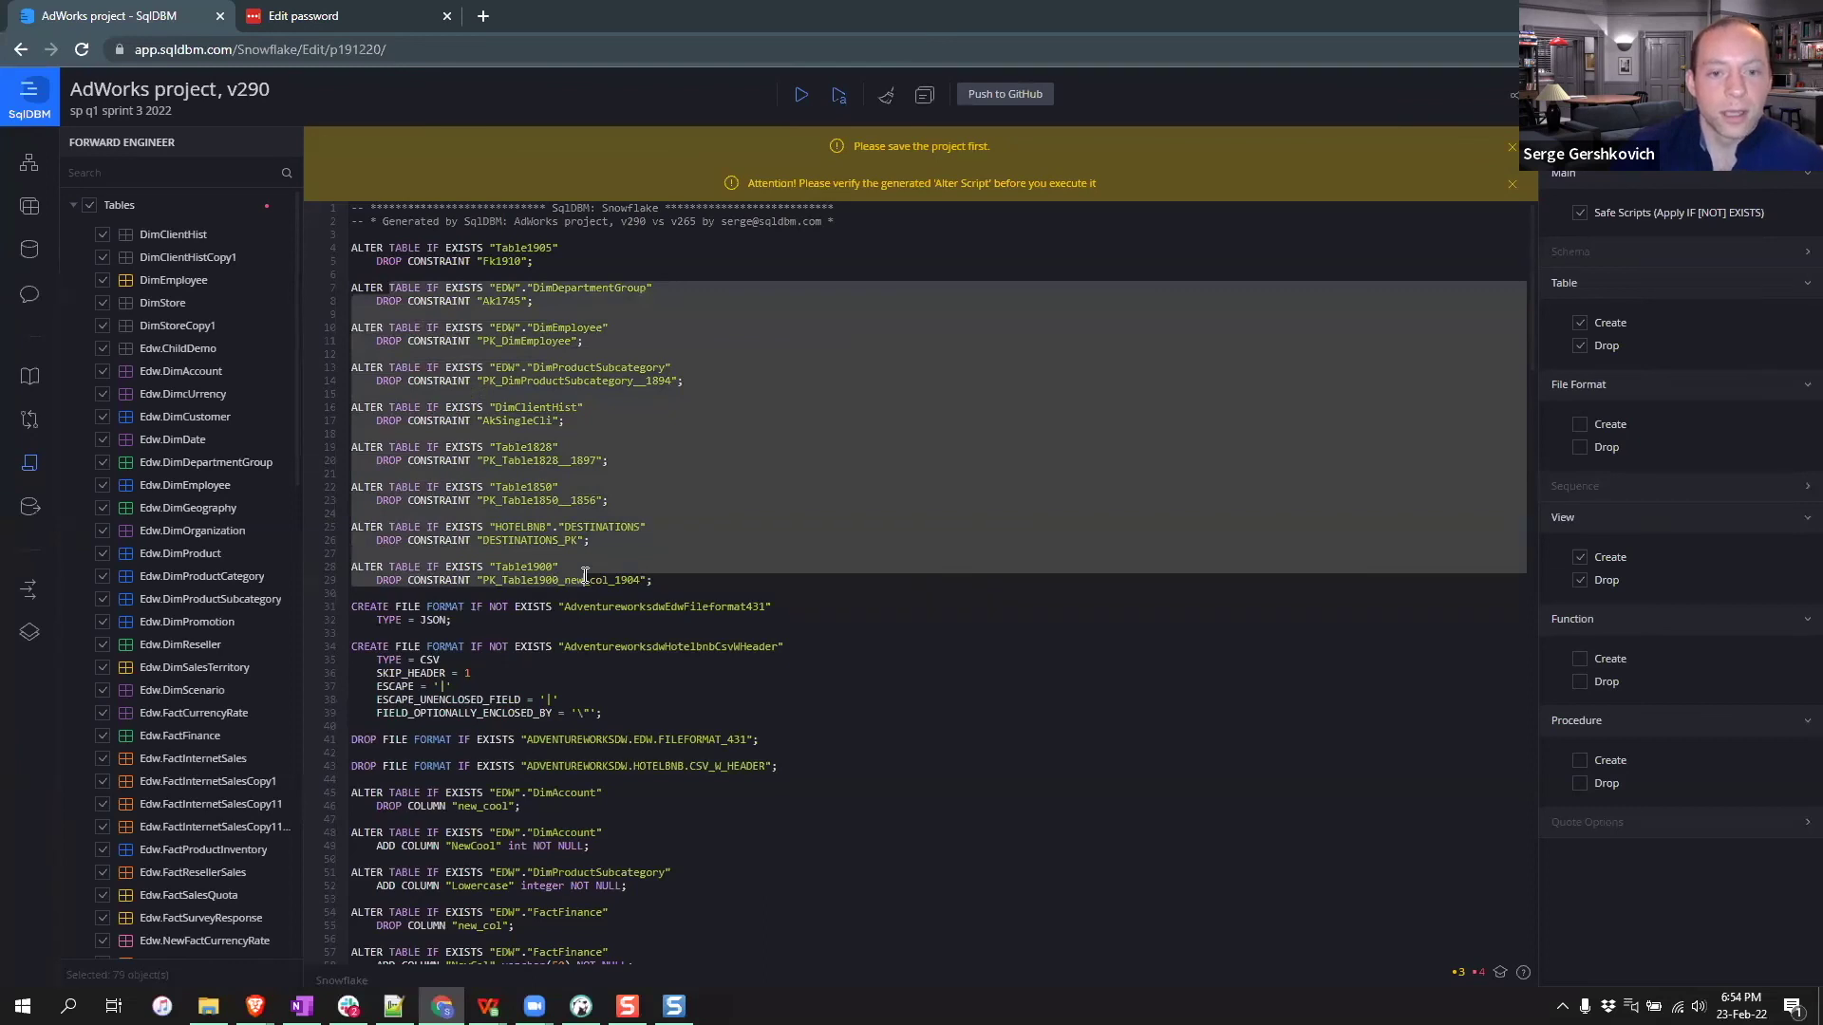
{"action": "left_click", "coordinate": [584, 576]}
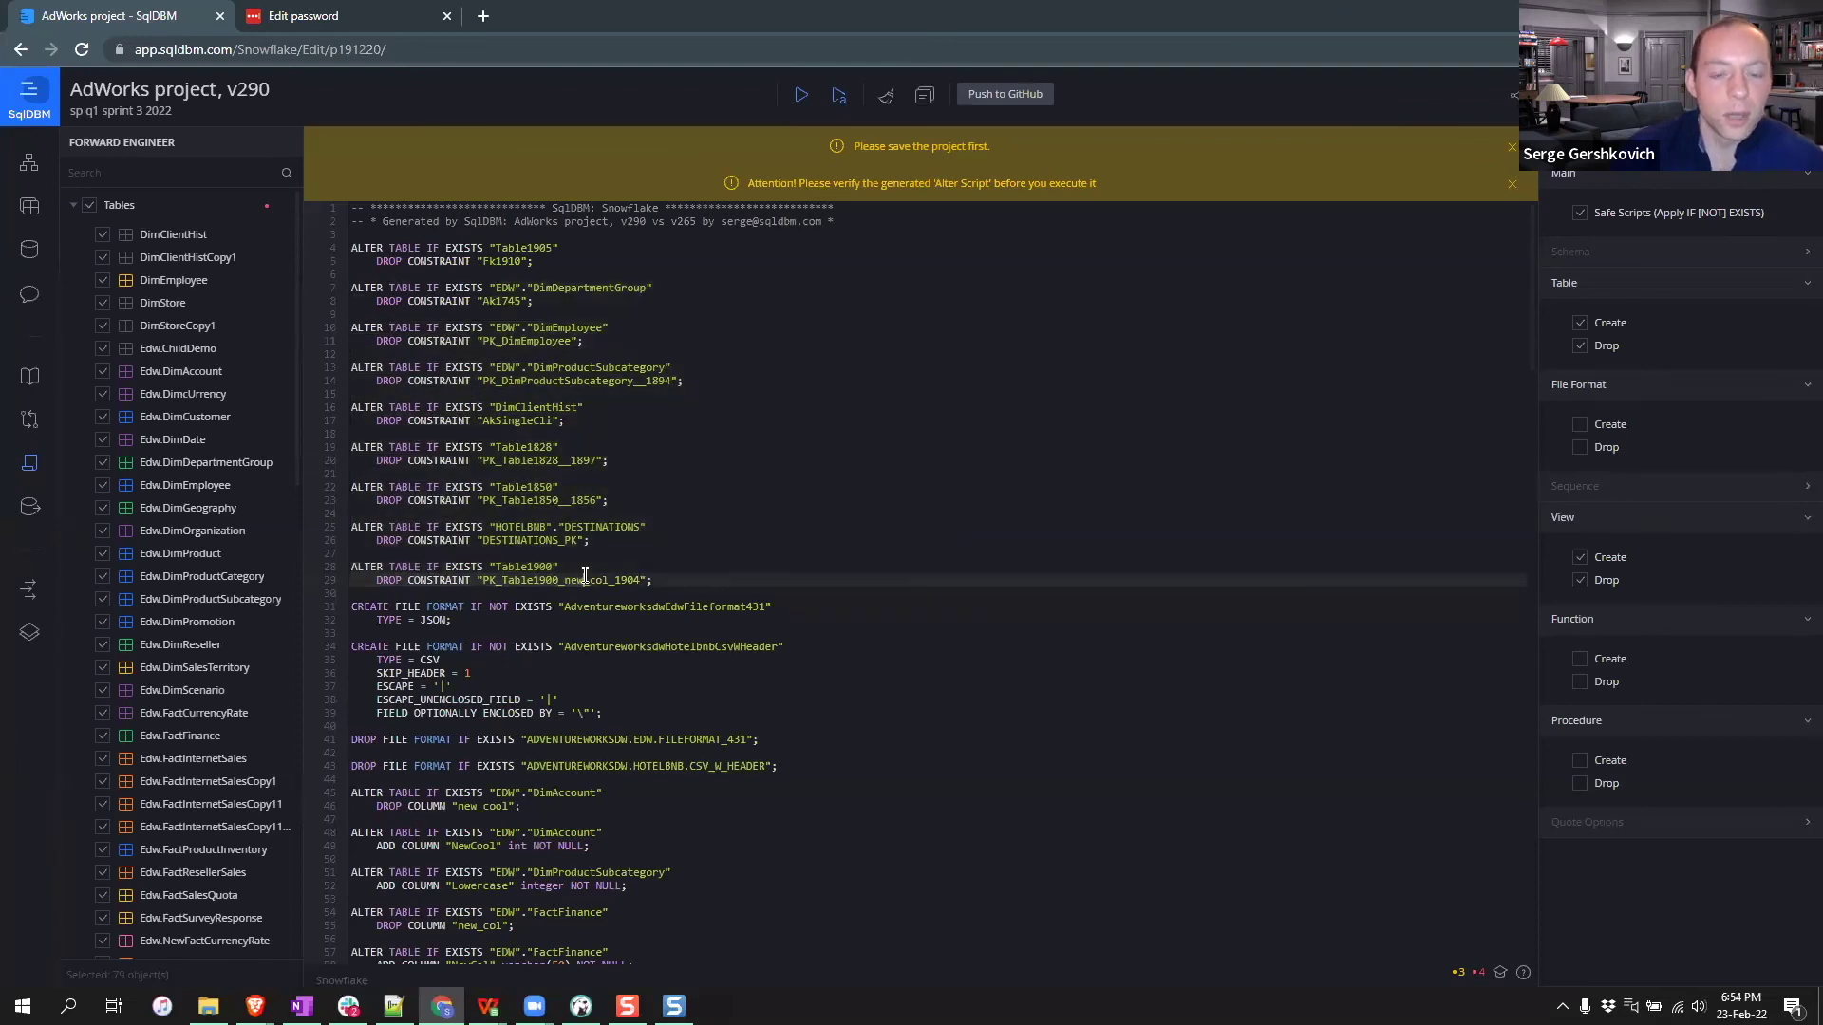
{"action": "scroll", "coordinate": [735, 521], "scroll_direction": "down", "scroll_amount": 1}
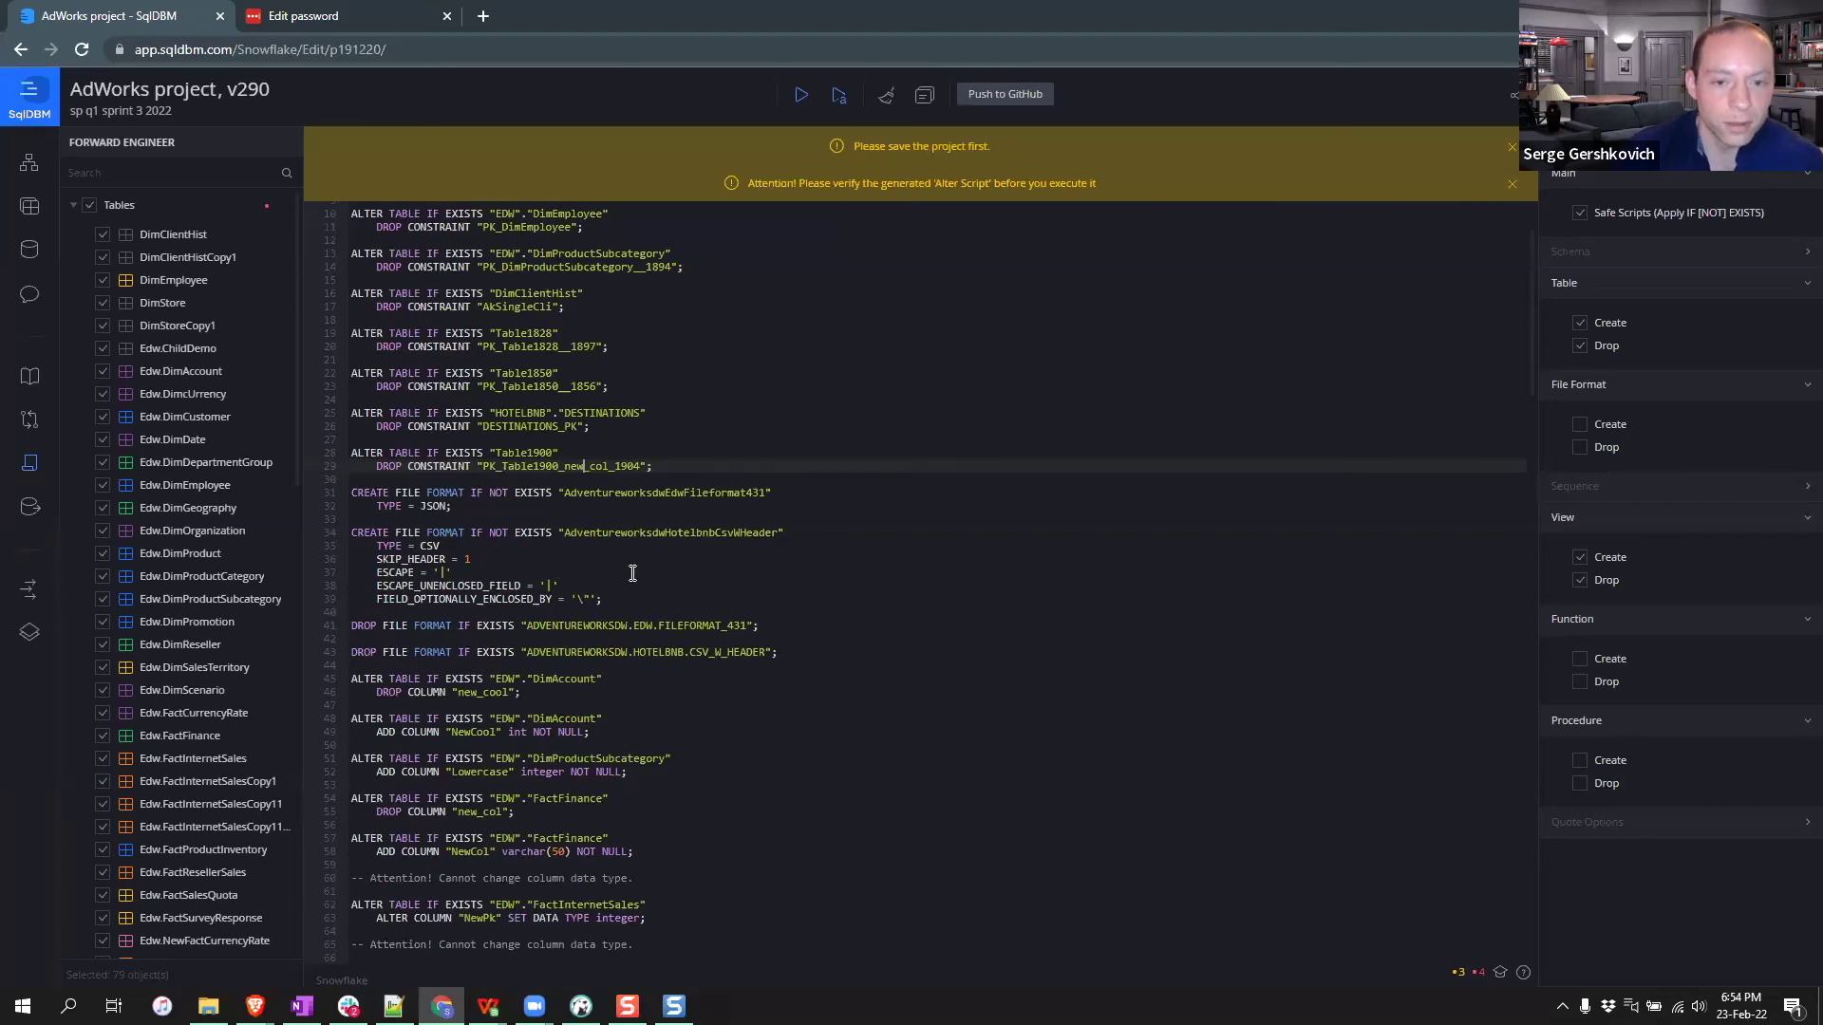
{"action": "scroll", "coordinate": [702, 568], "scroll_direction": "down", "scroll_amount": 1}
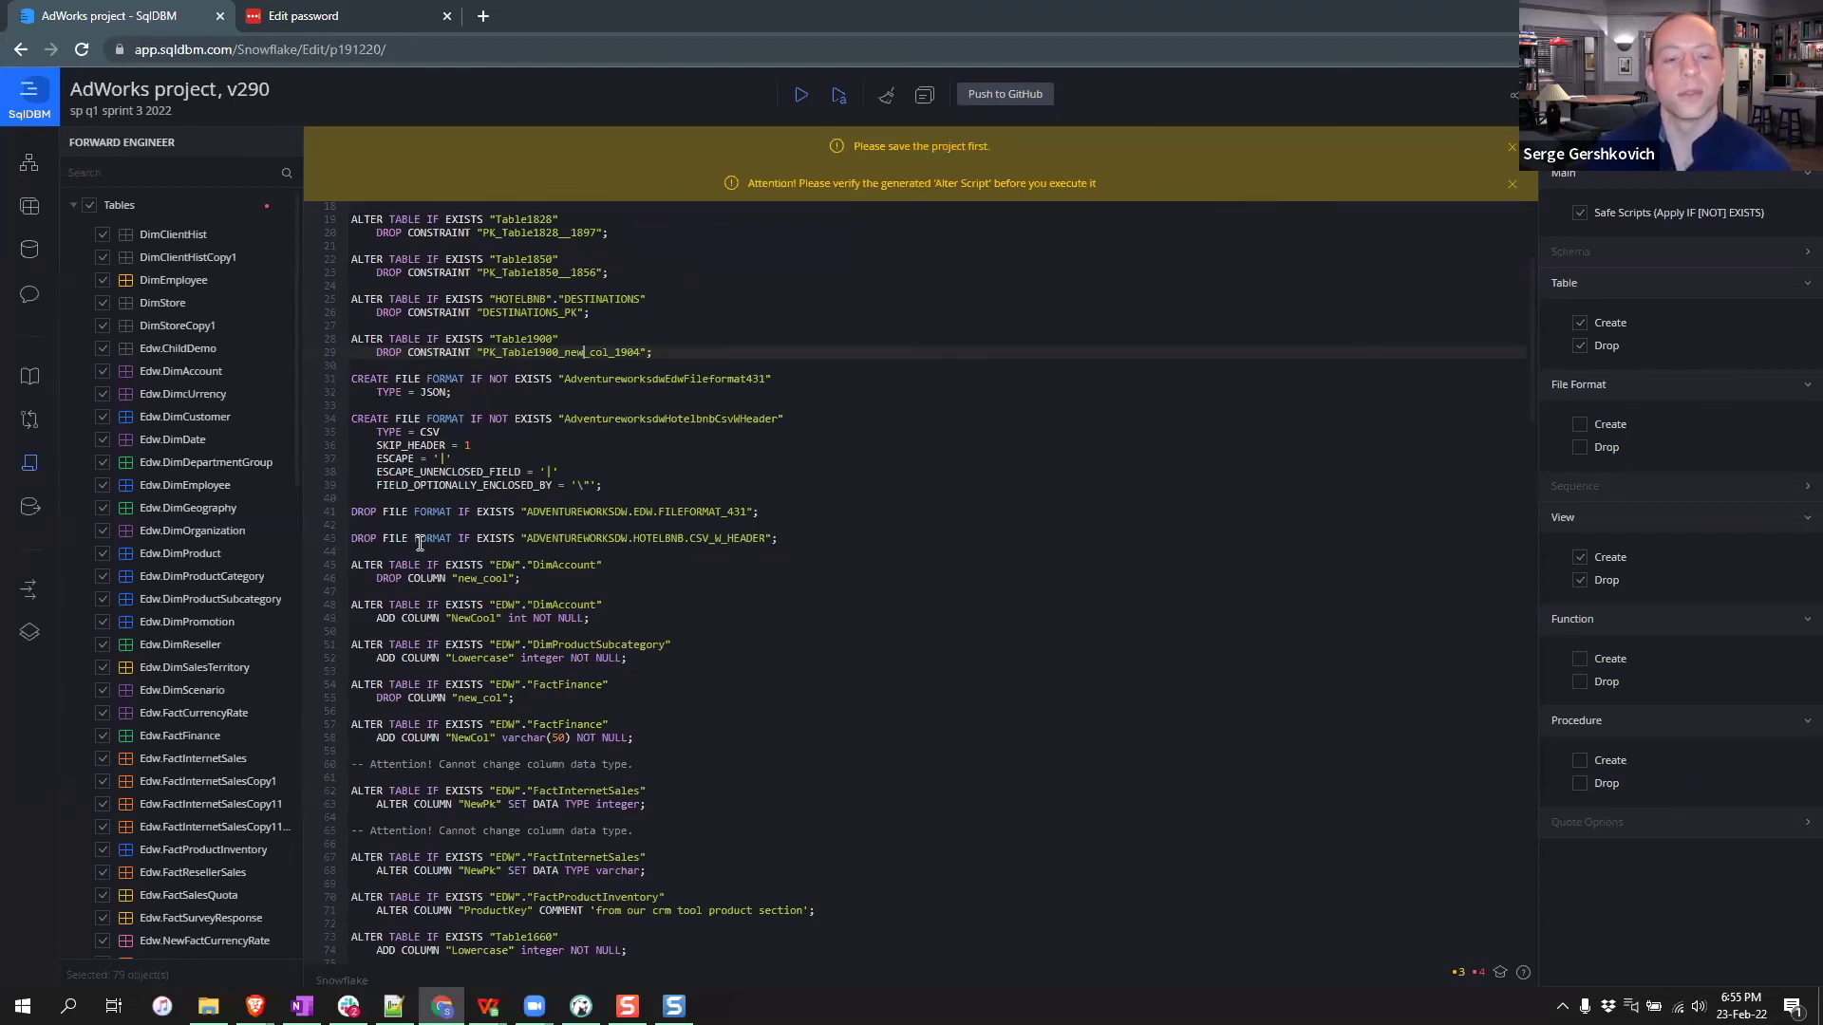
{"action": "left_click_drag", "start_coordinate": [500, 618], "coordinate": [763, 756]}
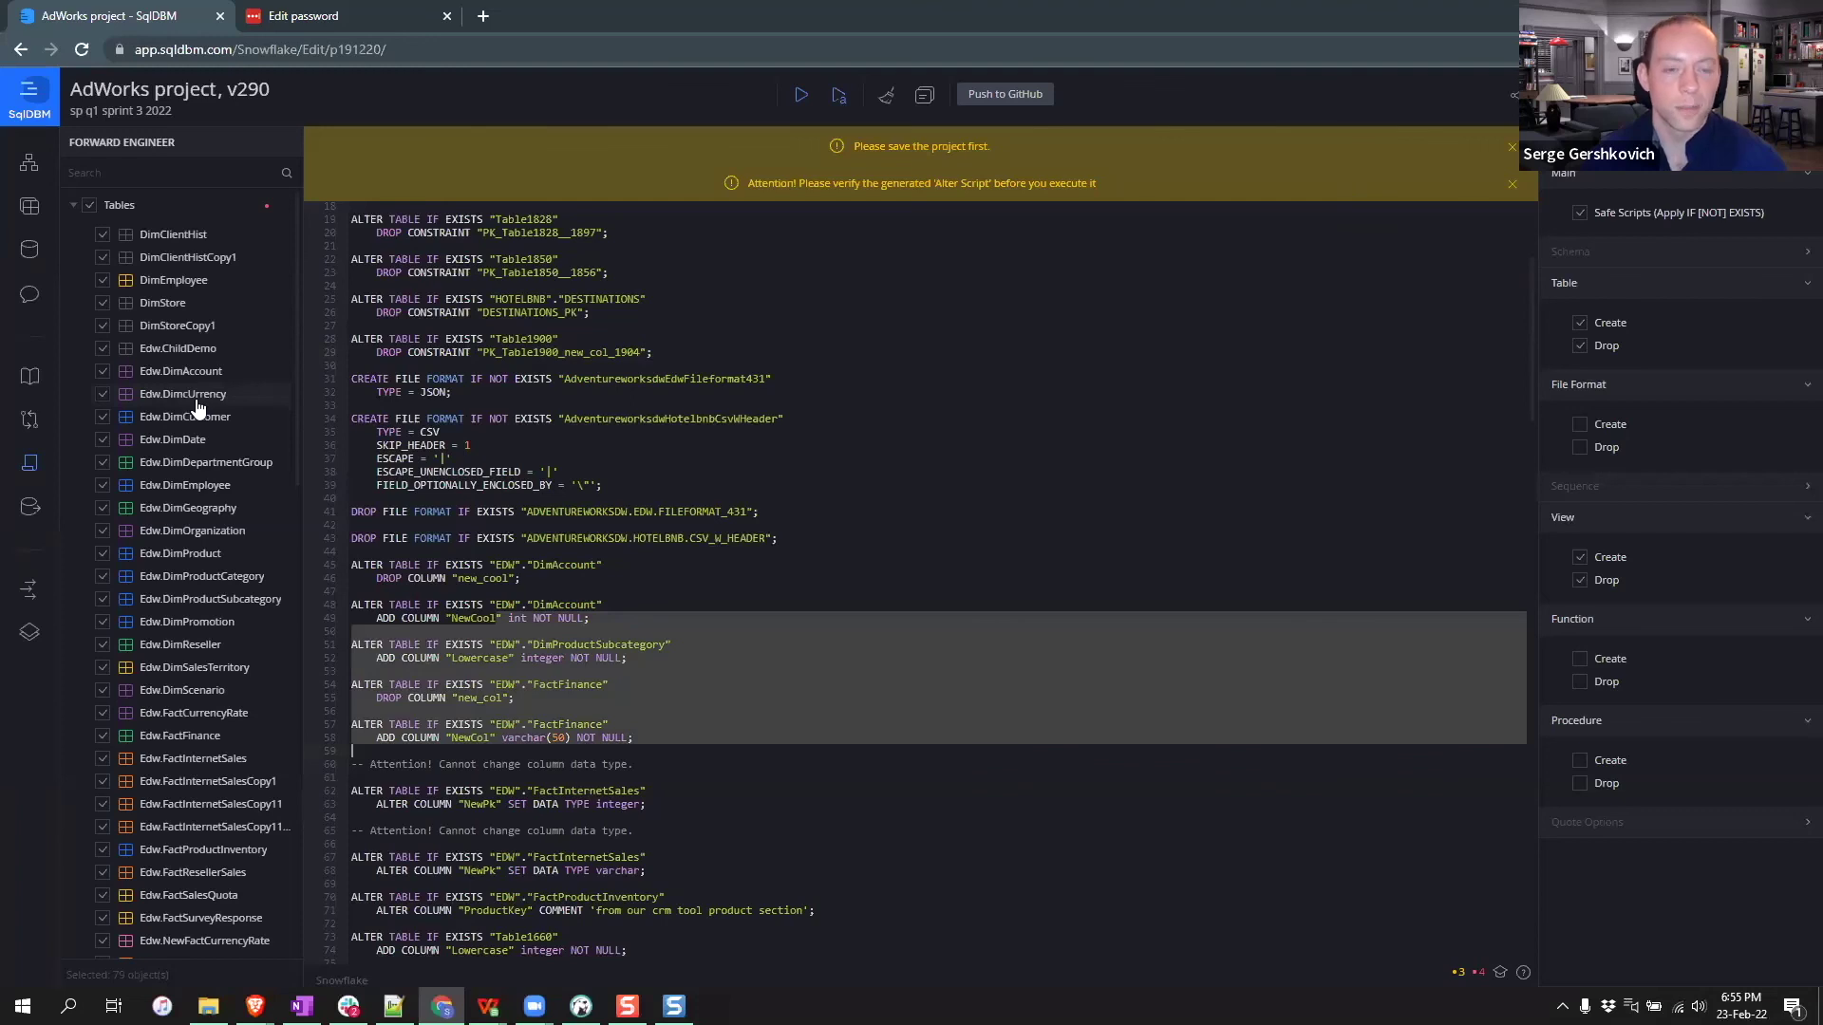
- Show the warnings and errors for the project's tables and look through the object list for the flagged tables
{"action": "scroll", "coordinate": [213, 397], "scroll_direction": "down", "scroll_amount": 4}
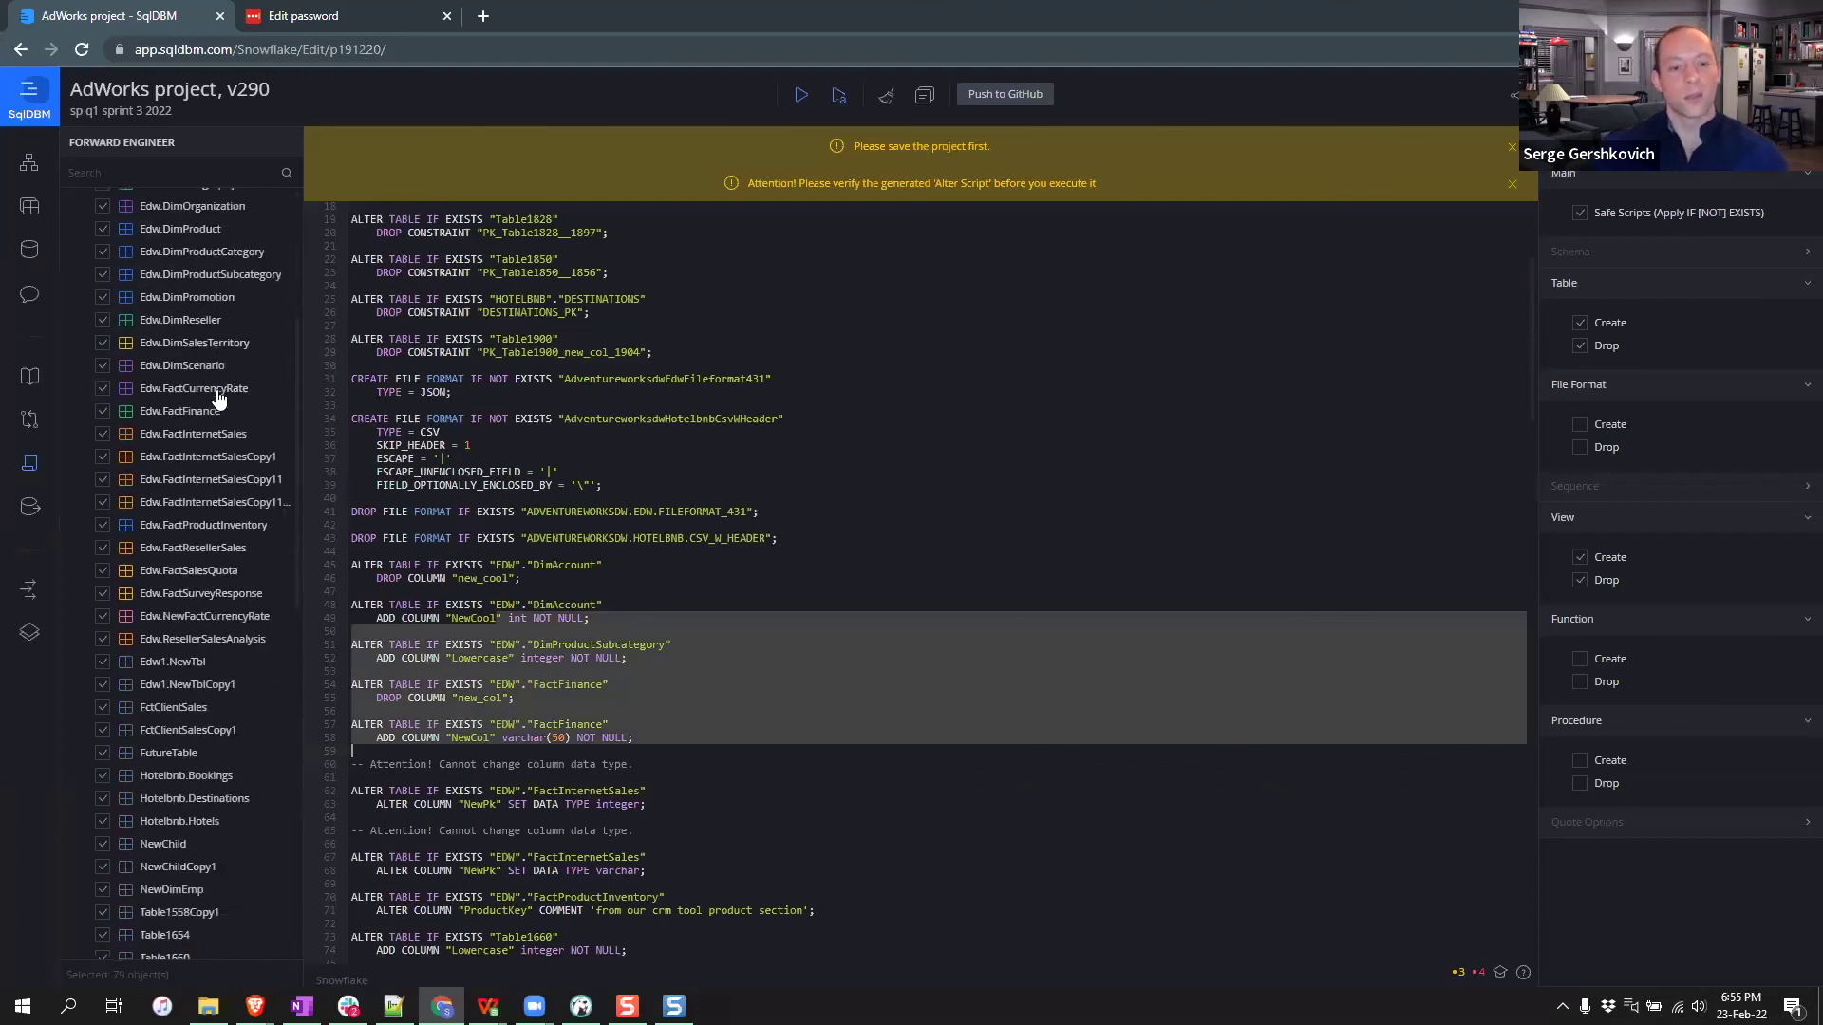
{"action": "scroll", "coordinate": [265, 254], "scroll_direction": "up", "scroll_amount": 4}
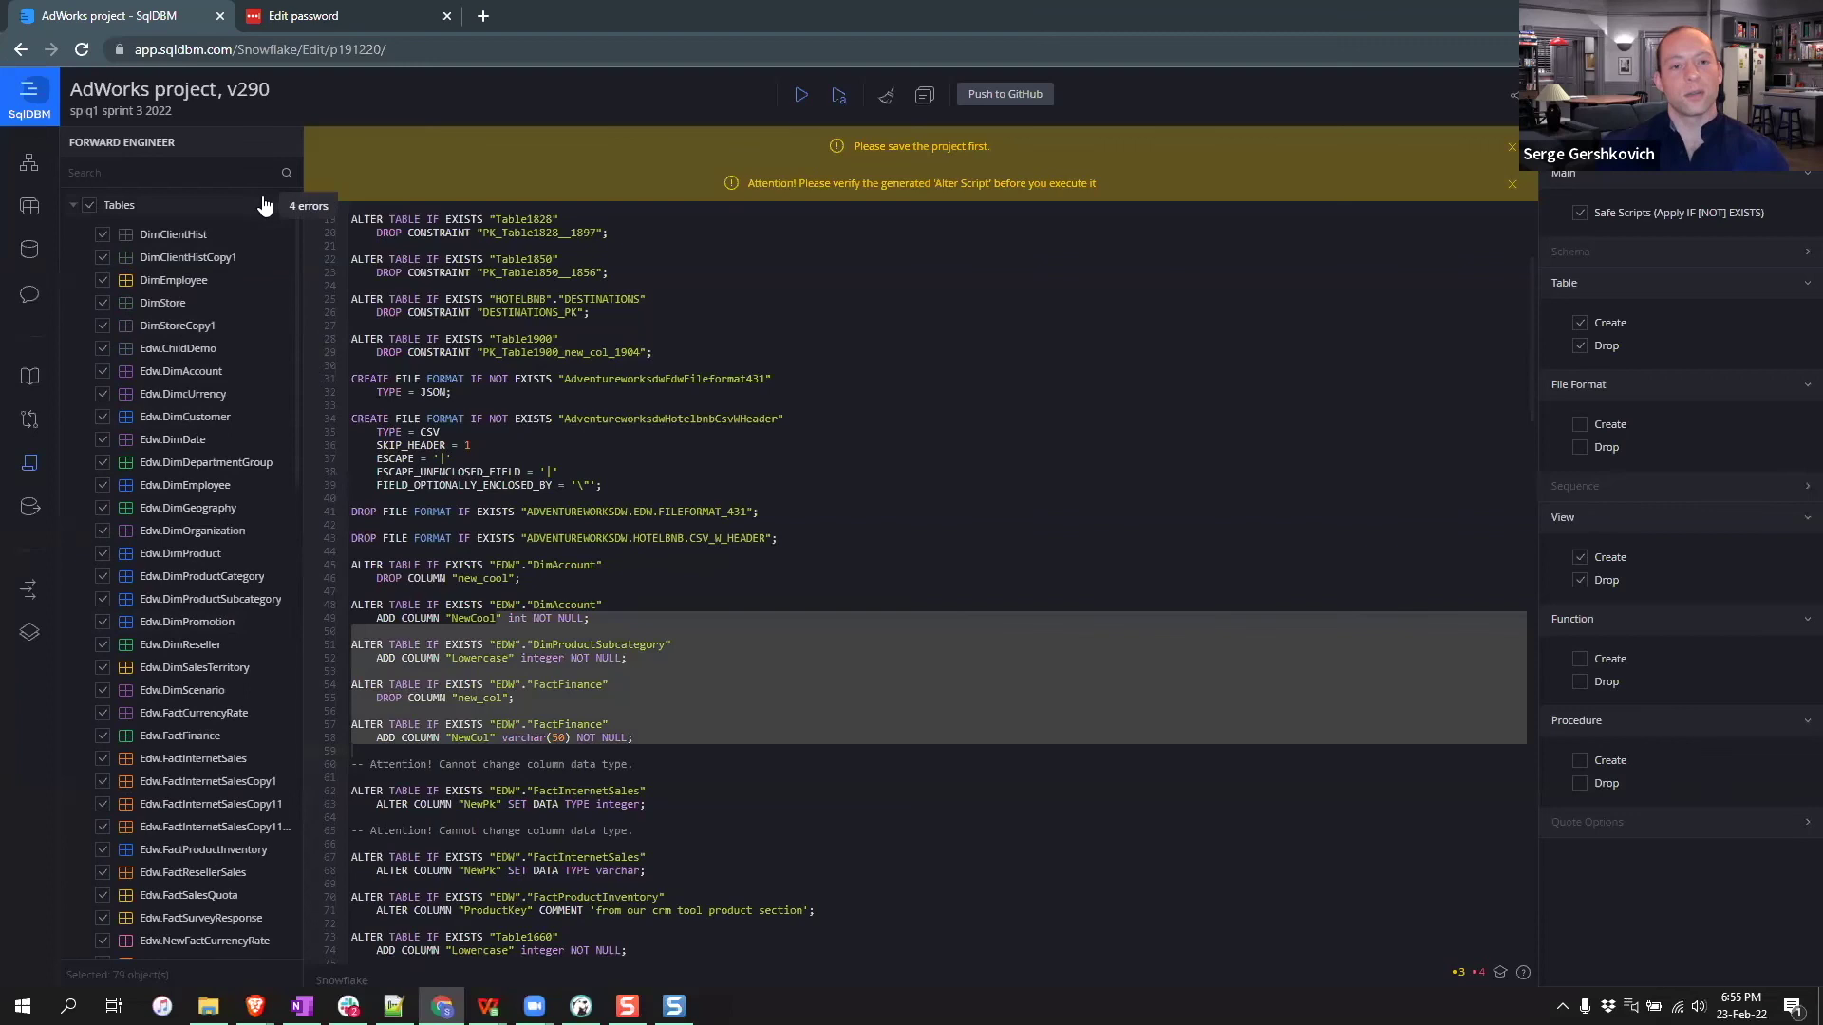
{"action": "left_click", "coordinate": [267, 206]}
{"action": "scroll", "coordinate": [214, 494], "scroll_direction": "down", "scroll_amount": 10}
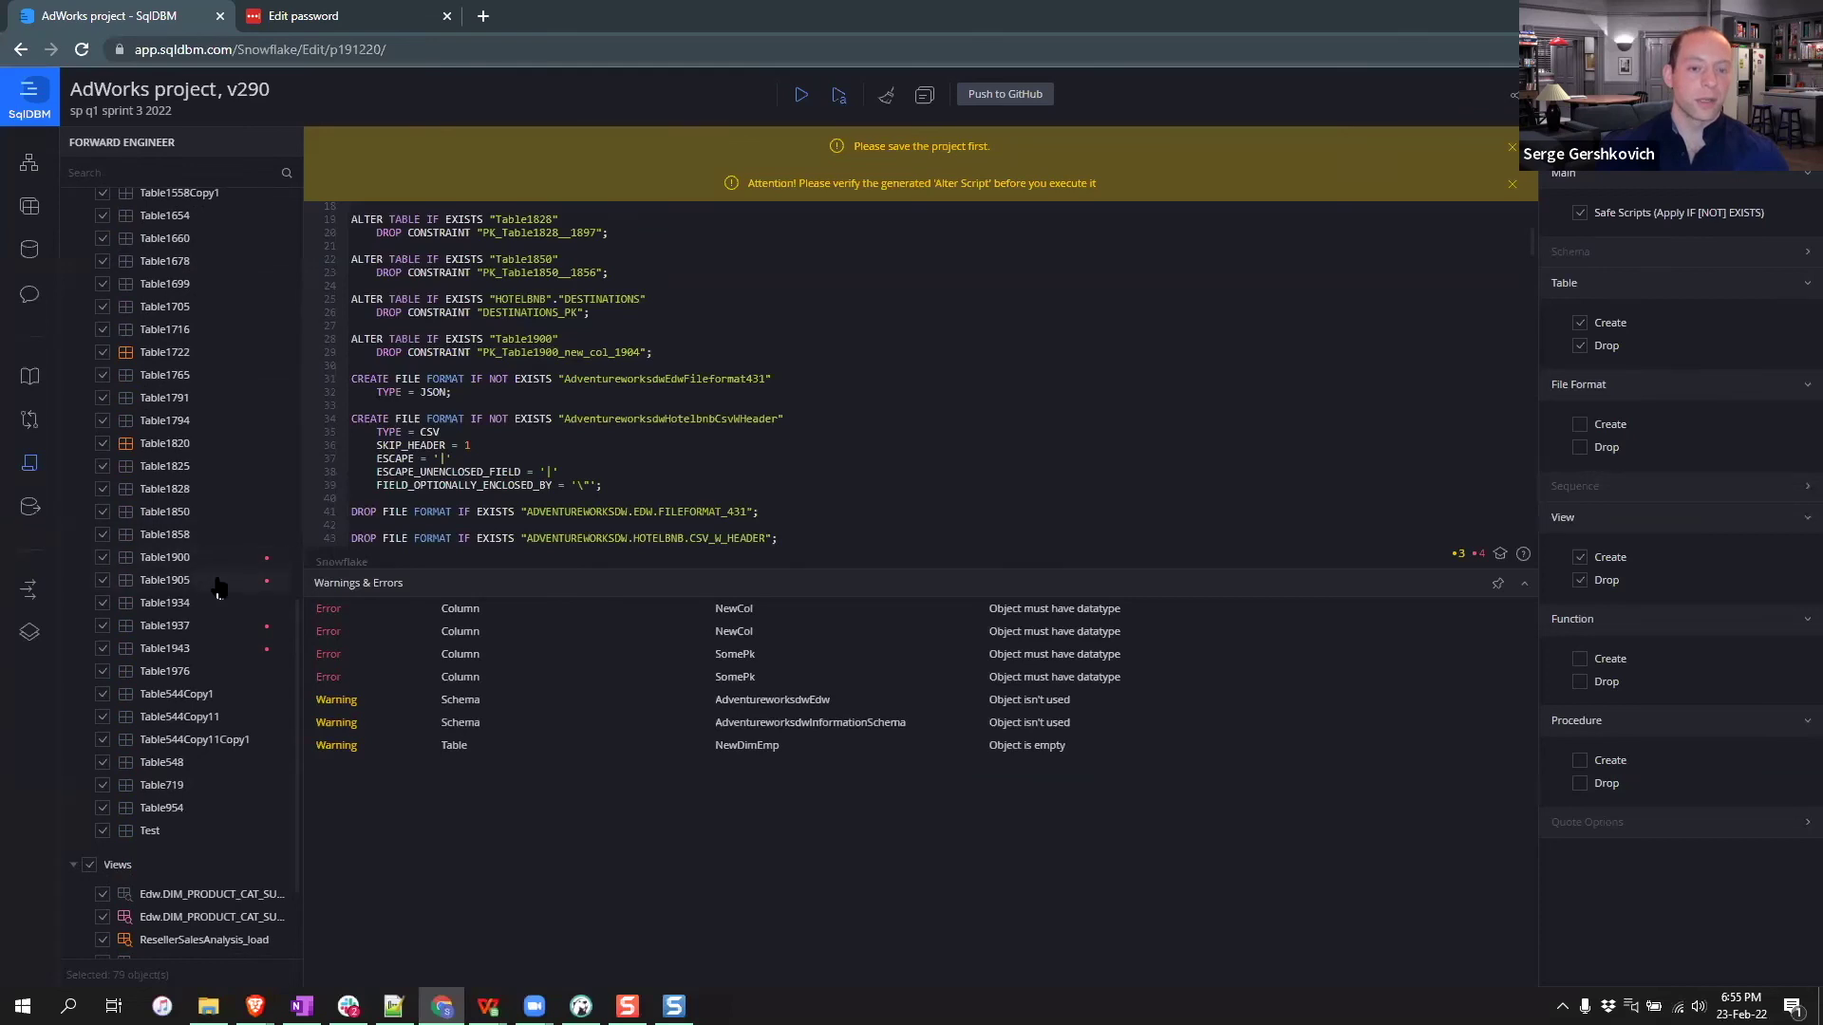
{"action": "mouse_move", "coordinate": [271, 565]}
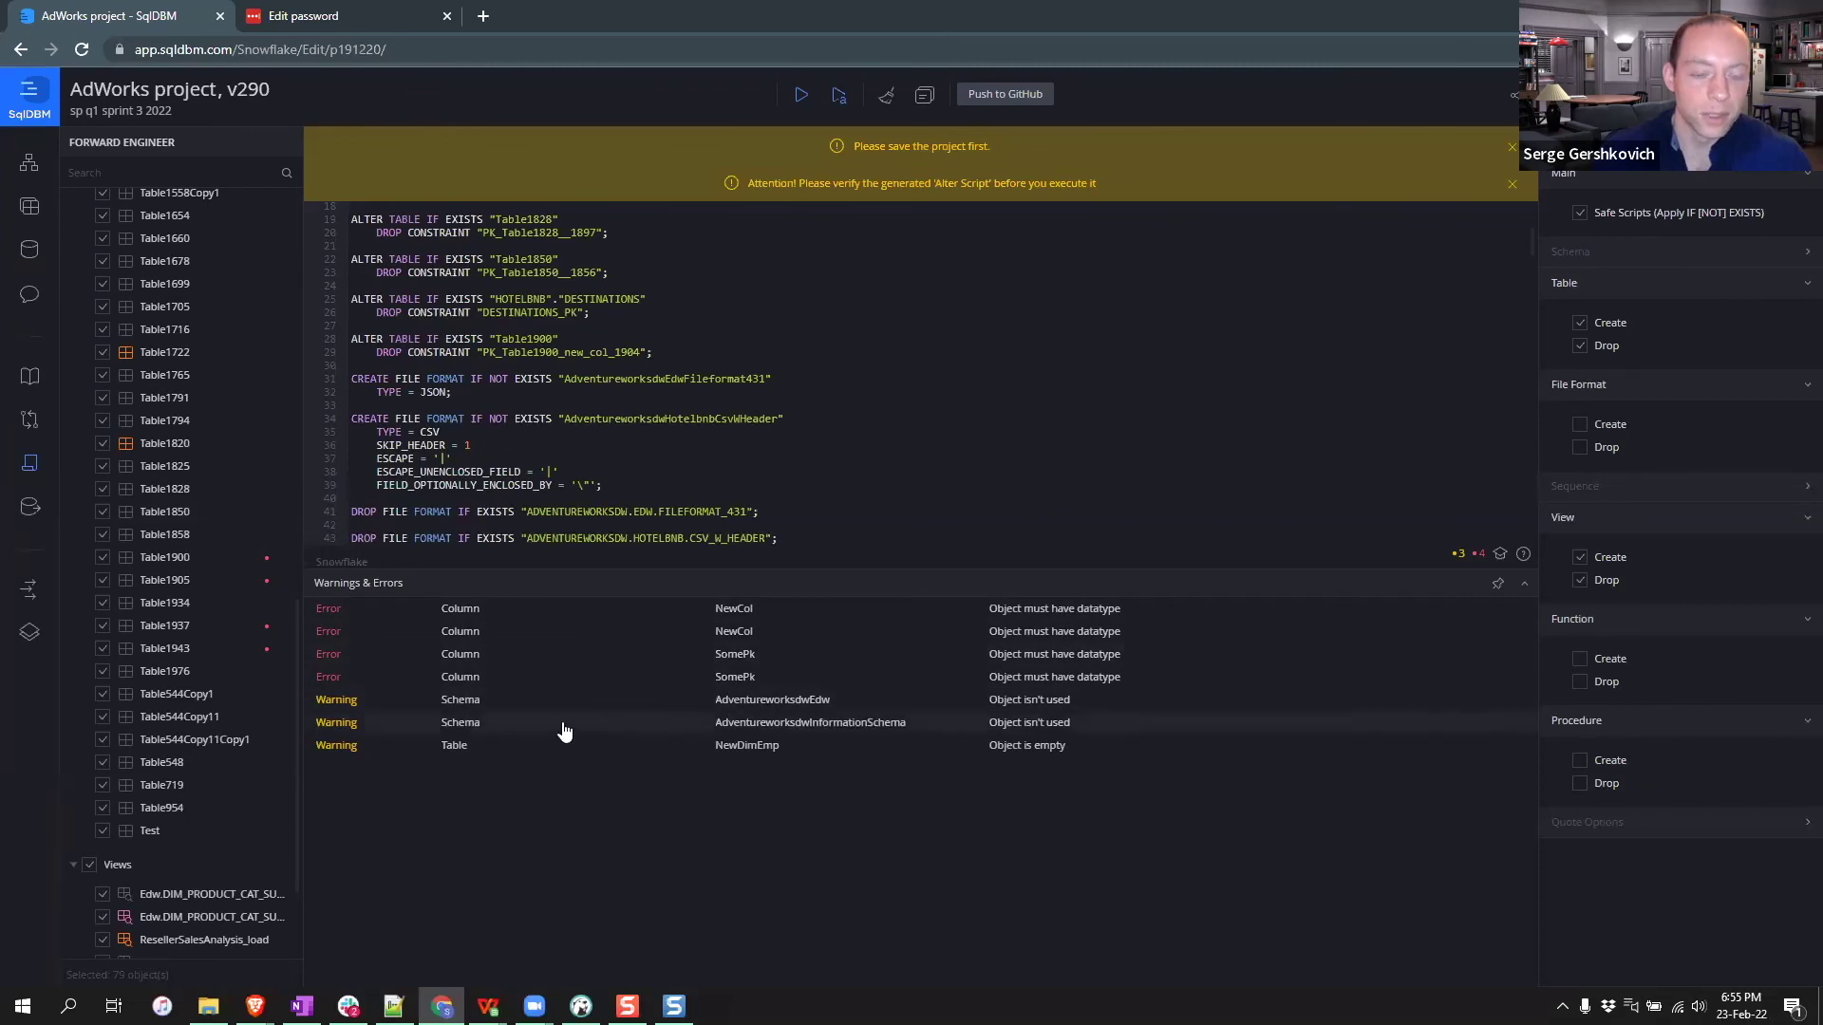
{"action": "scroll", "coordinate": [199, 664], "scroll_direction": "down", "scroll_amount": 3}
{"action": "scroll", "coordinate": [190, 703], "scroll_direction": "up", "scroll_amount": 5}
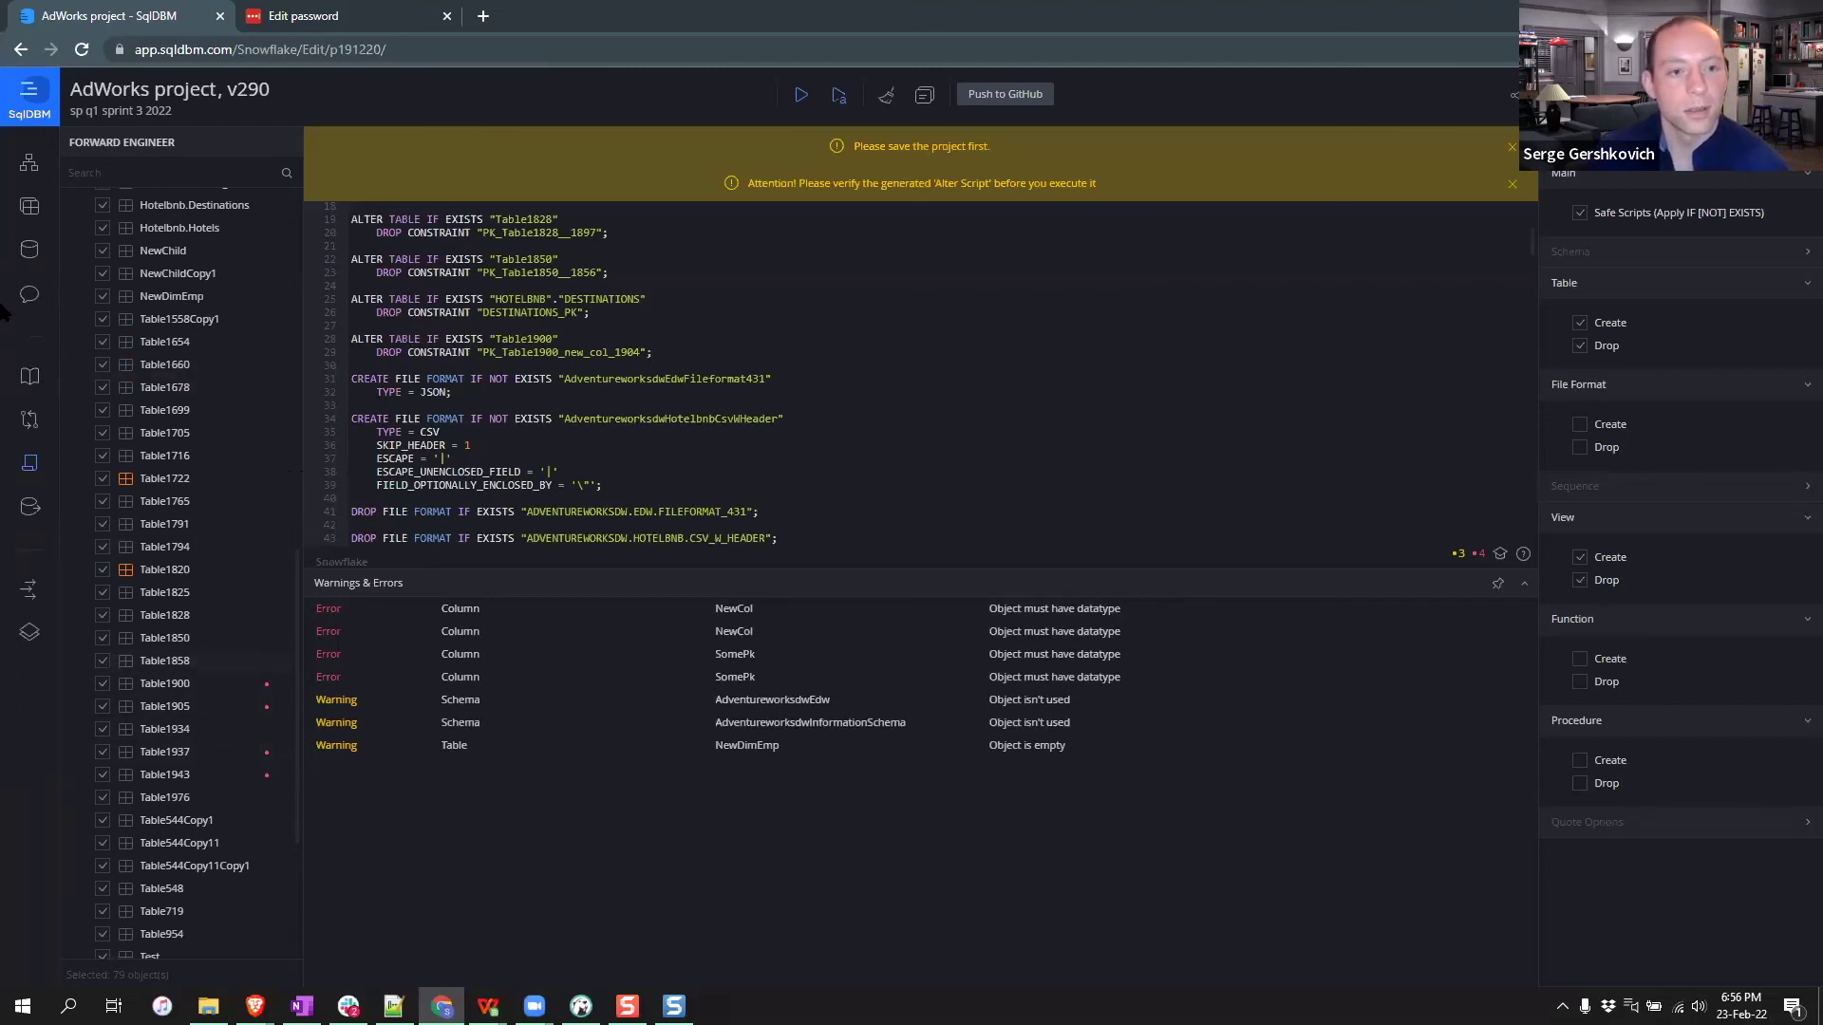
- Return to the diagrams and open the Main Diagram of the root subject area
{"action": "left_click", "coordinate": [29, 164]}
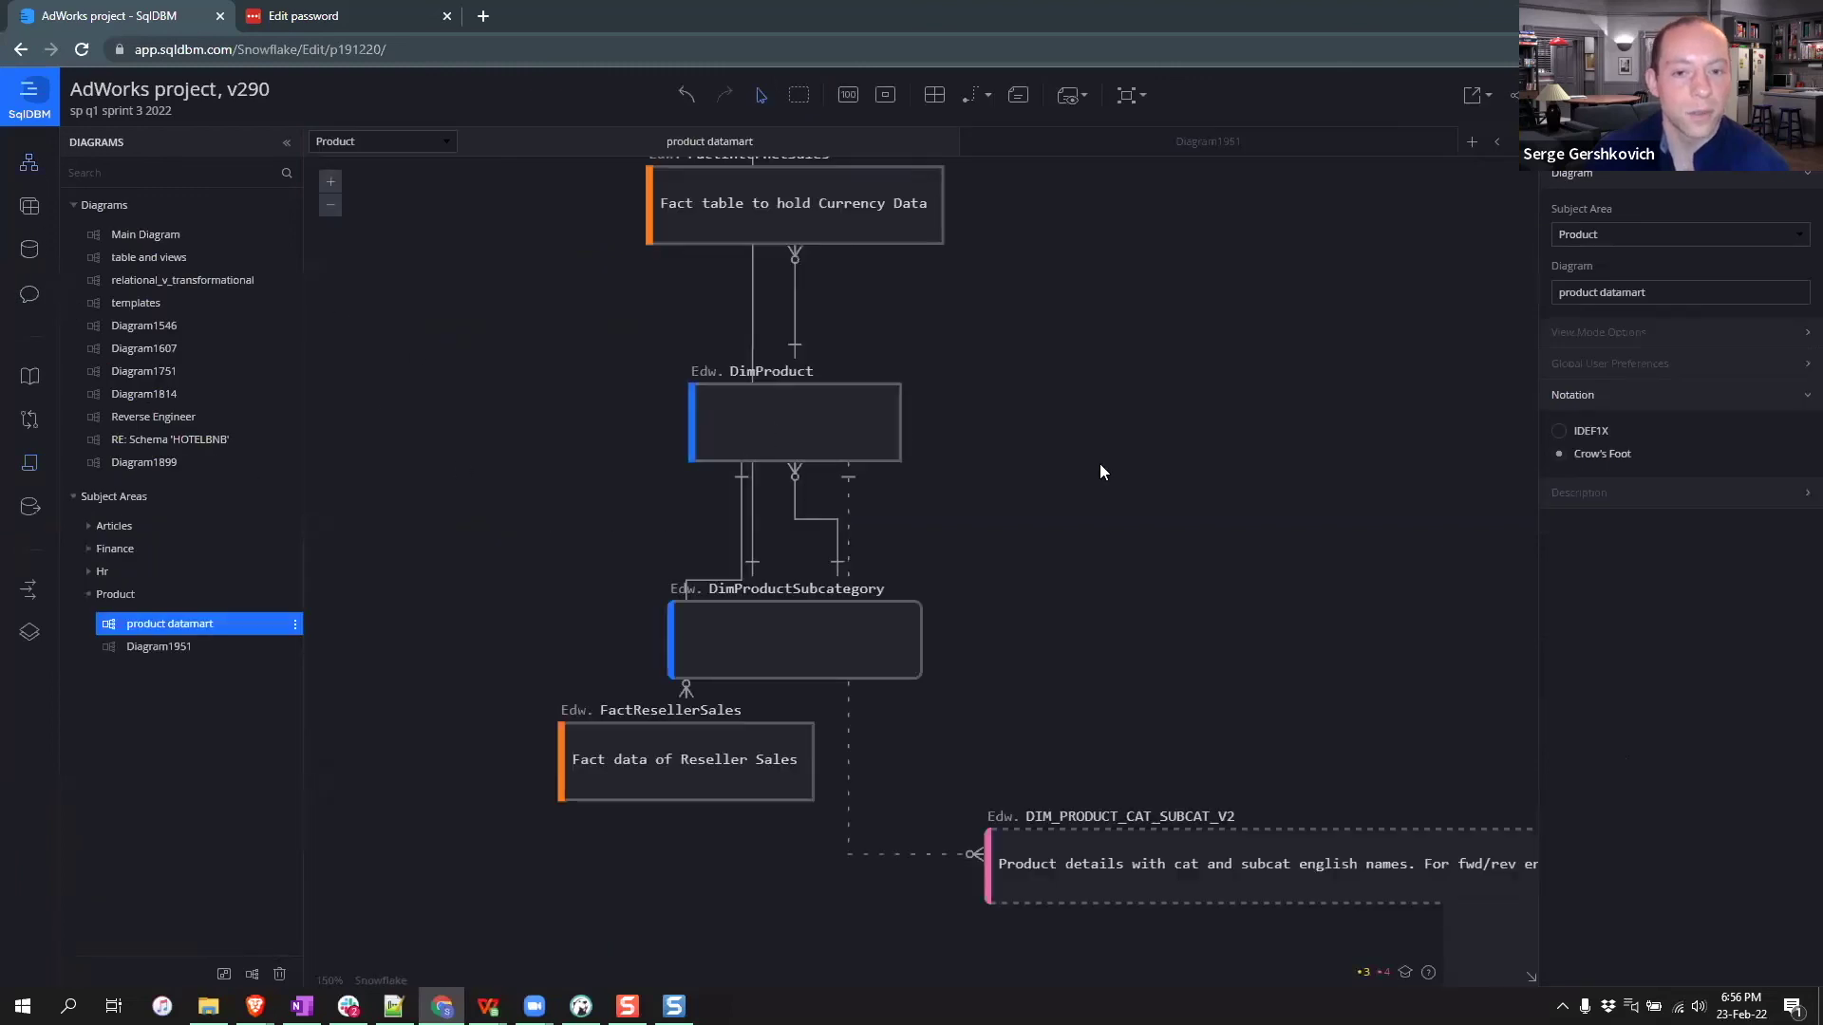
{"action": "left_click", "coordinate": [414, 144]}
{"action": "left_click", "coordinate": [373, 166]}
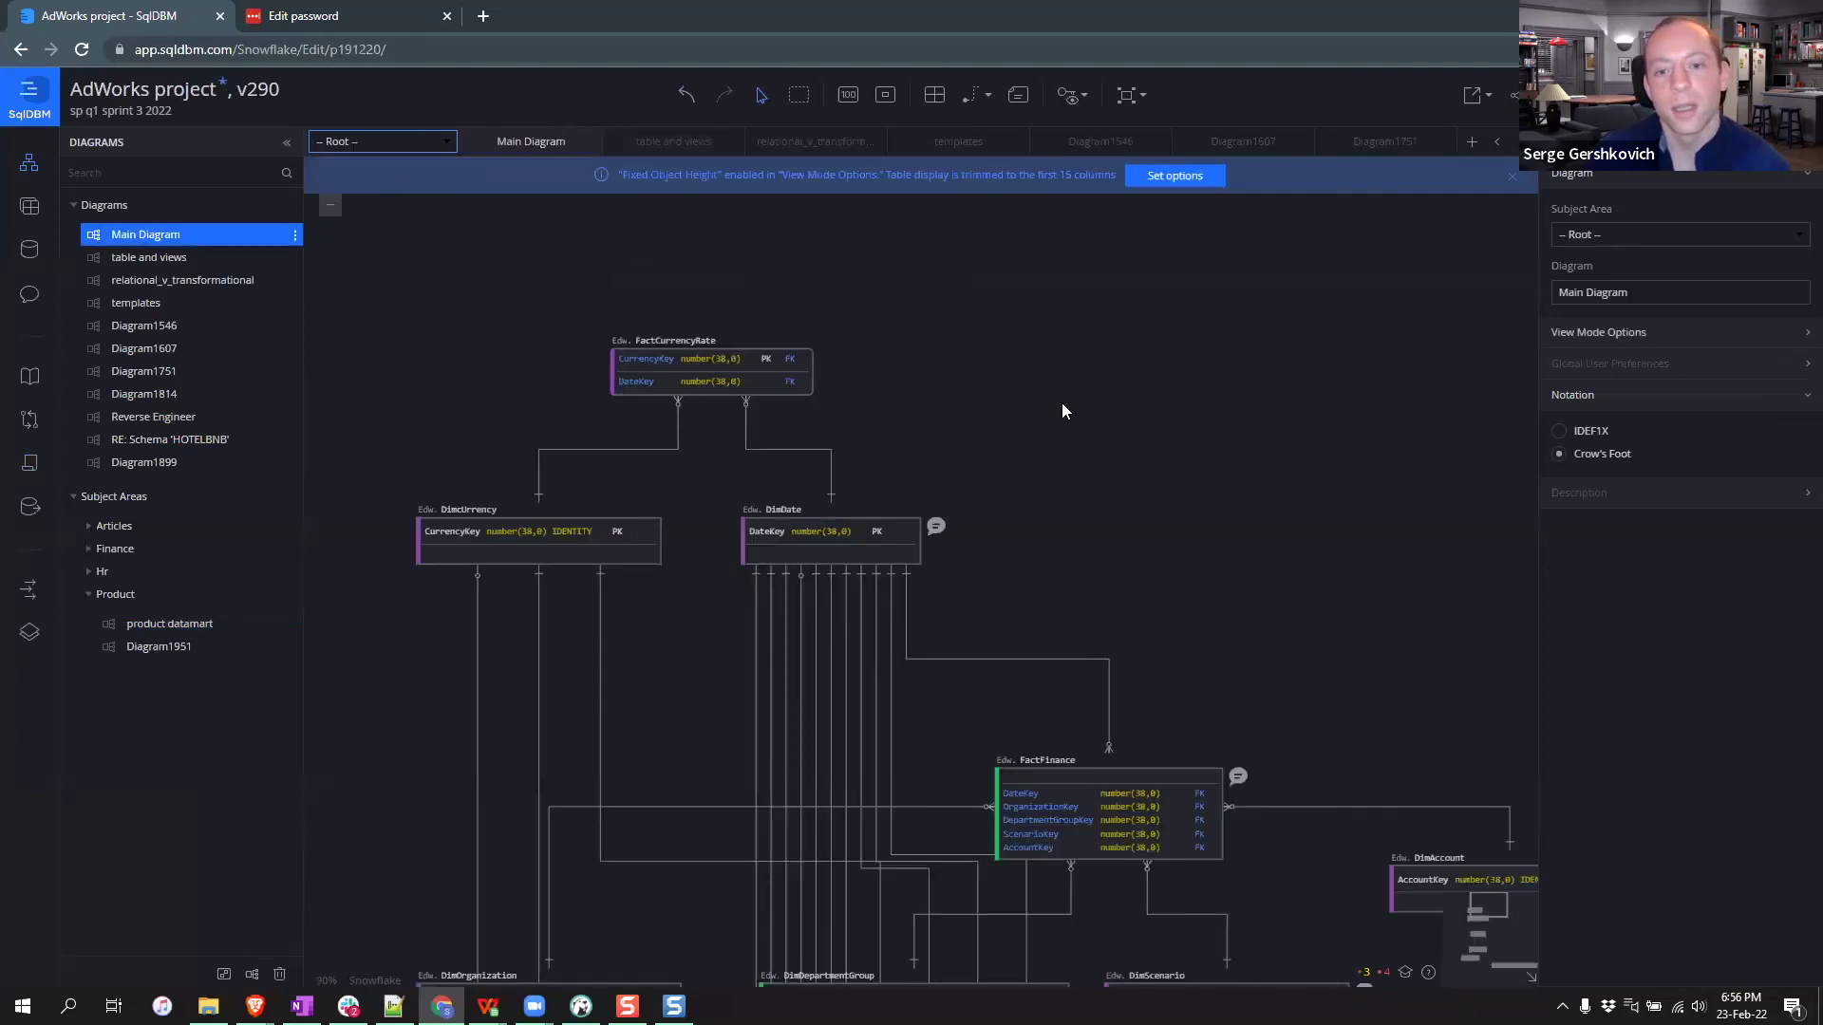
- Check who the project collaborators are and what access they have, and close the list
{"action": "scroll", "coordinate": [1062, 410], "scroll_direction": "down", "scroll_amount": 1}
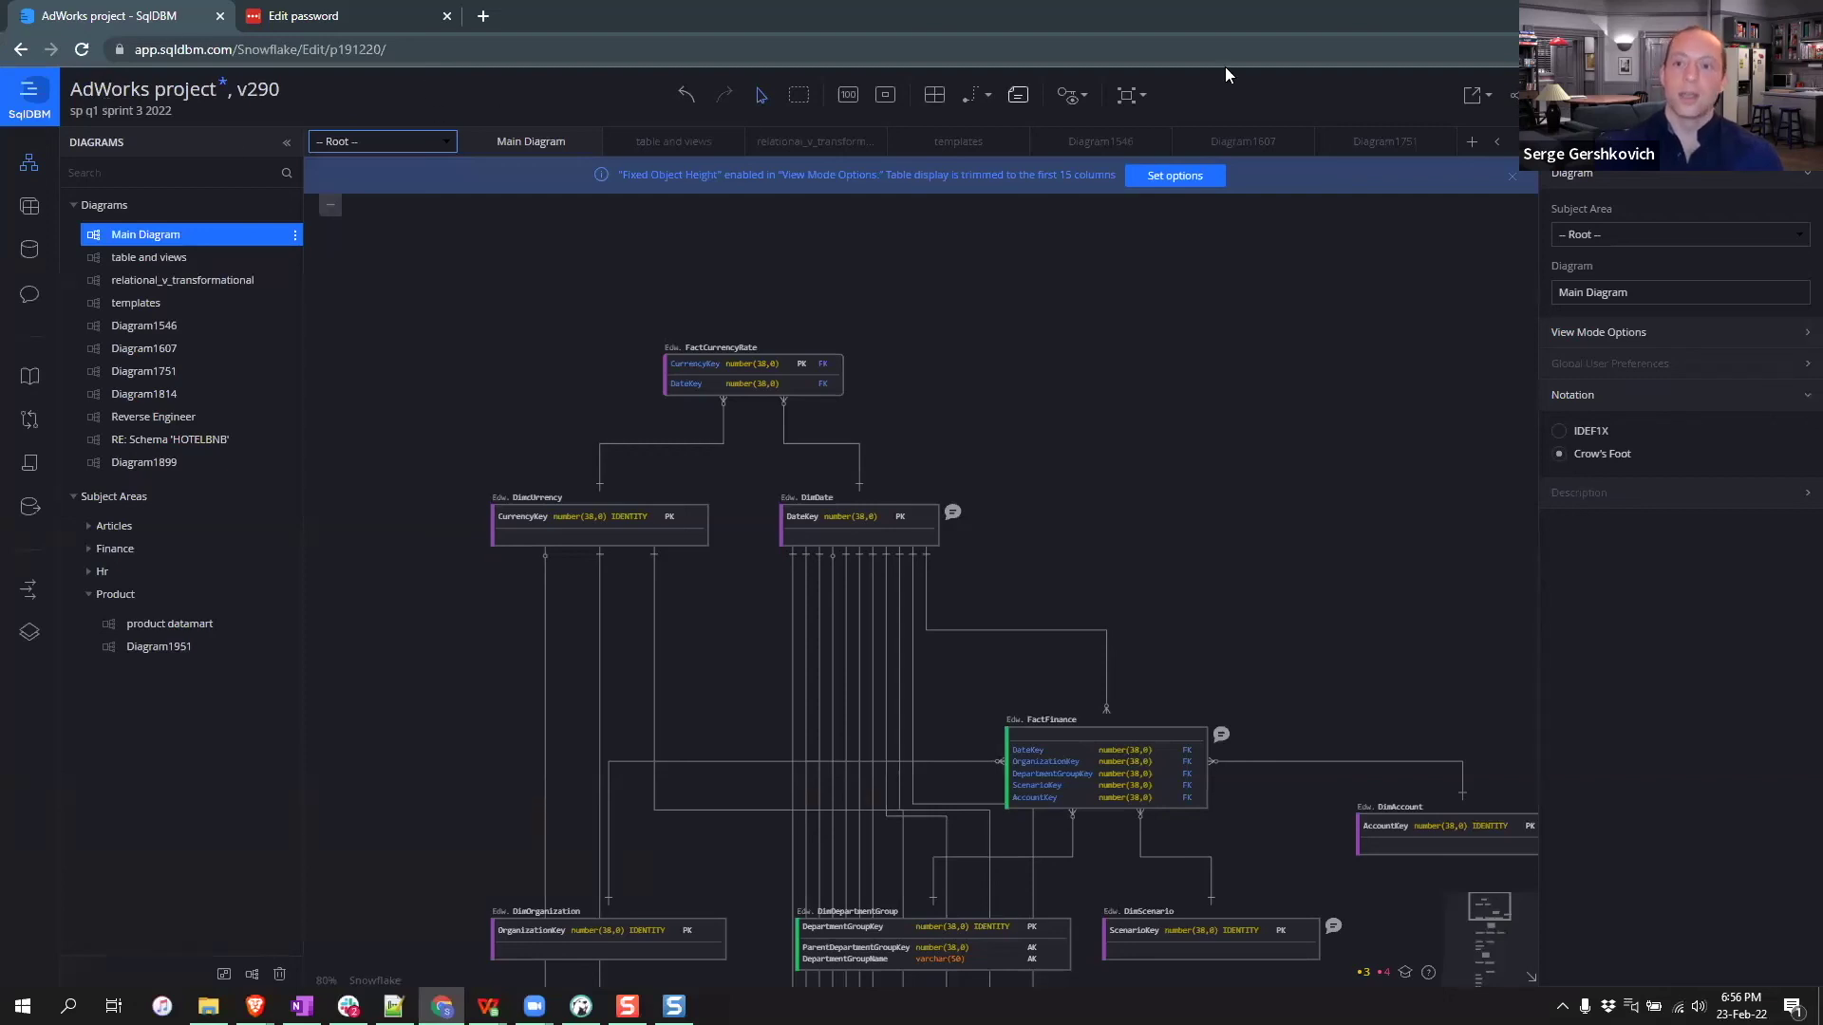
{"action": "left_click", "coordinate": [1515, 95]}
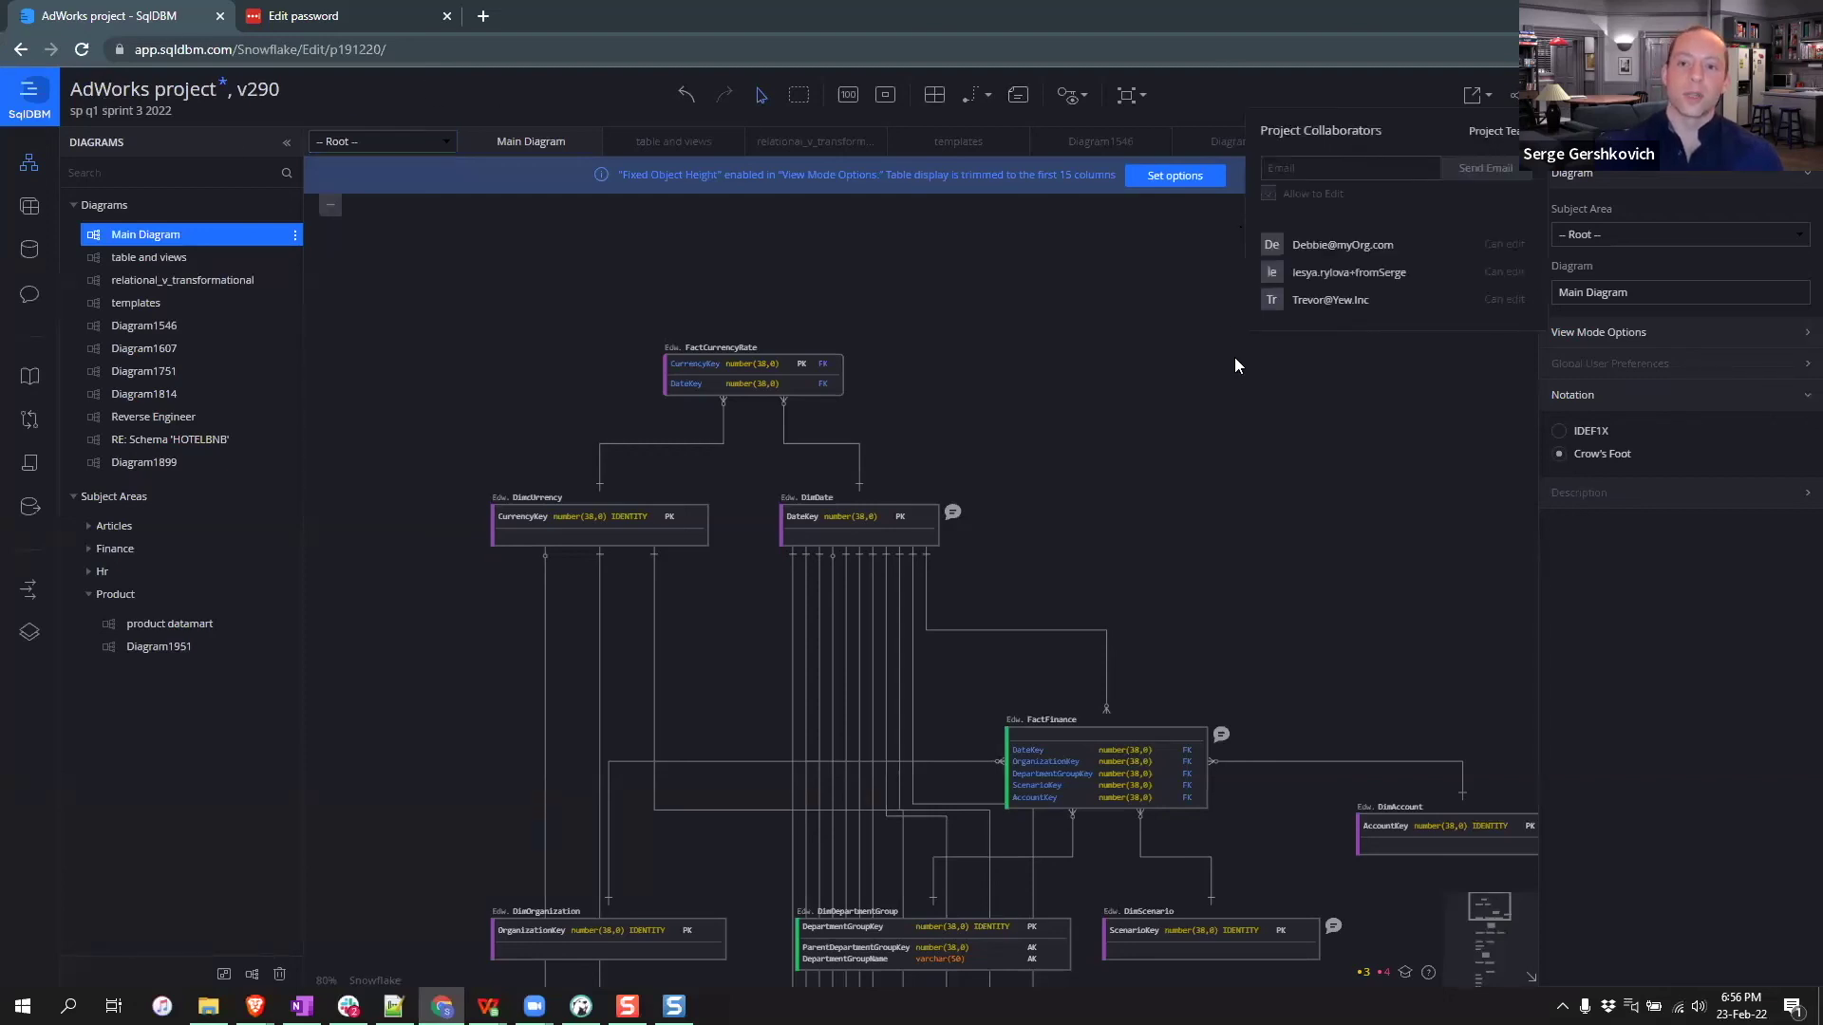
{"action": "left_click", "coordinate": [1306, 460]}
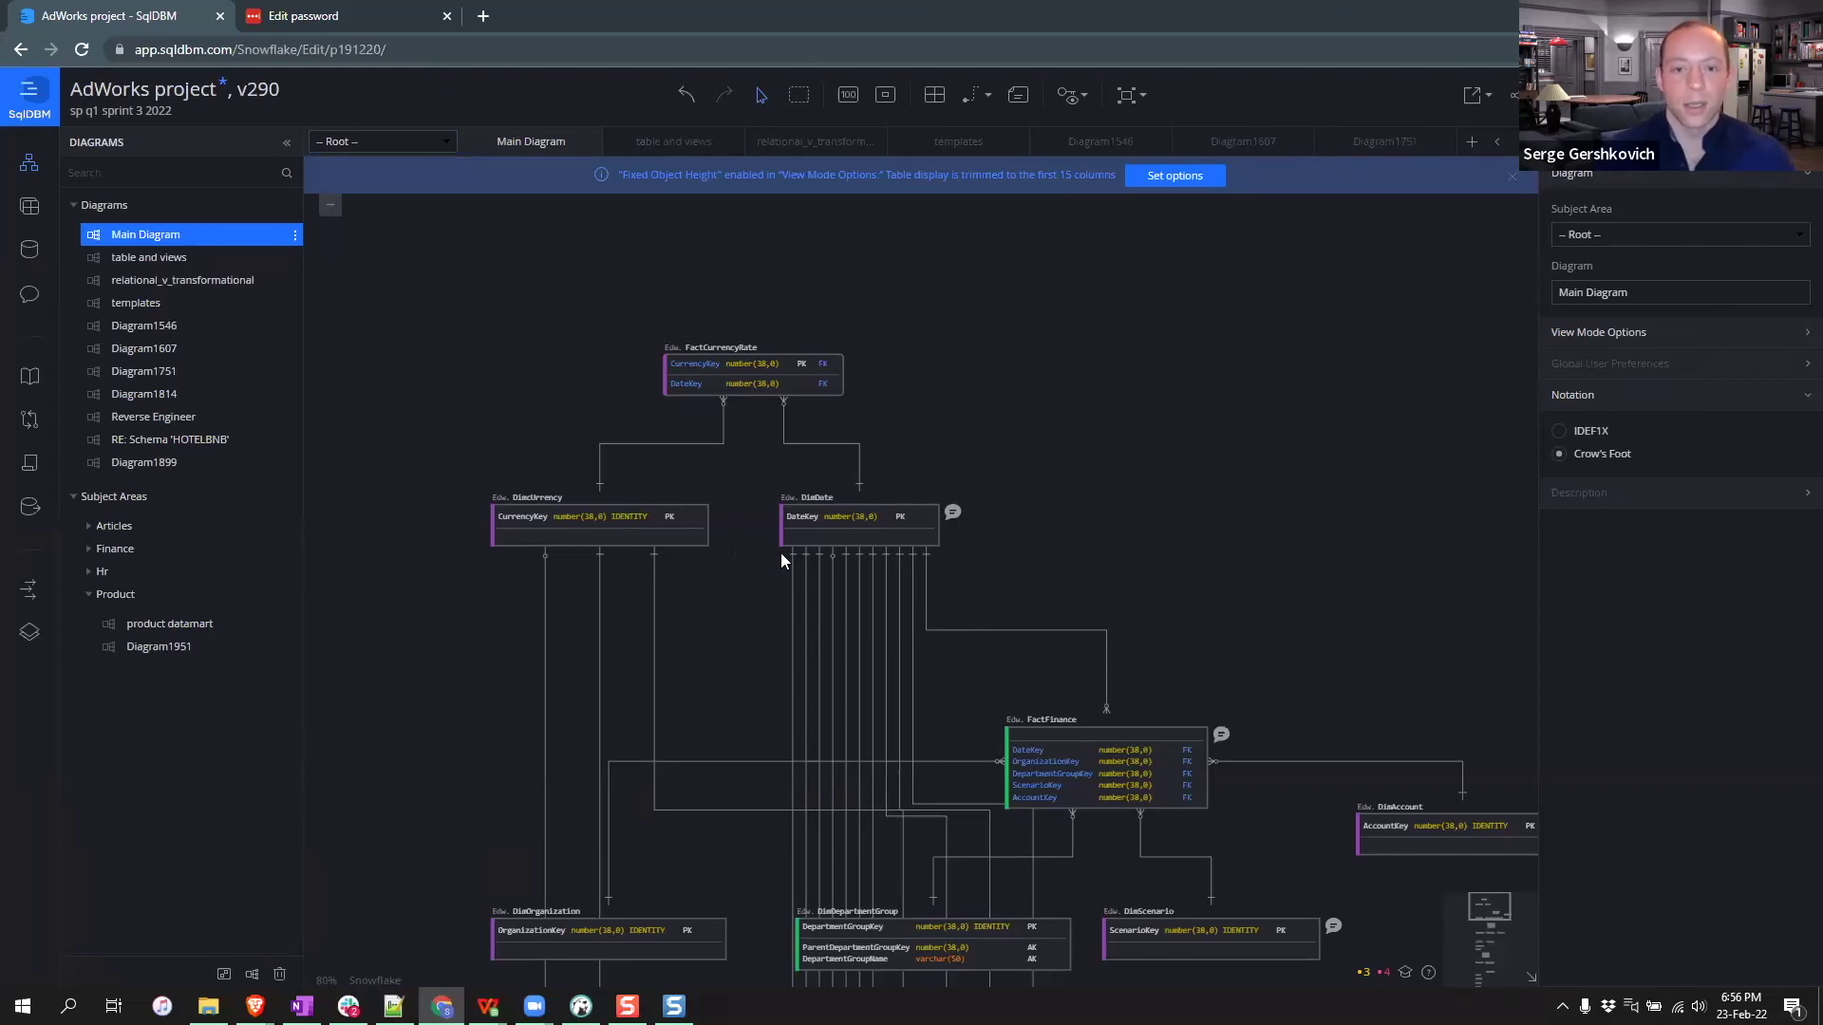
- Post a comment on the DimOrganization table that mentions a collaborator's e-mail followed by "can you help"
{"action": "scroll", "coordinate": [737, 560], "scroll_direction": "down", "scroll_amount": 3}
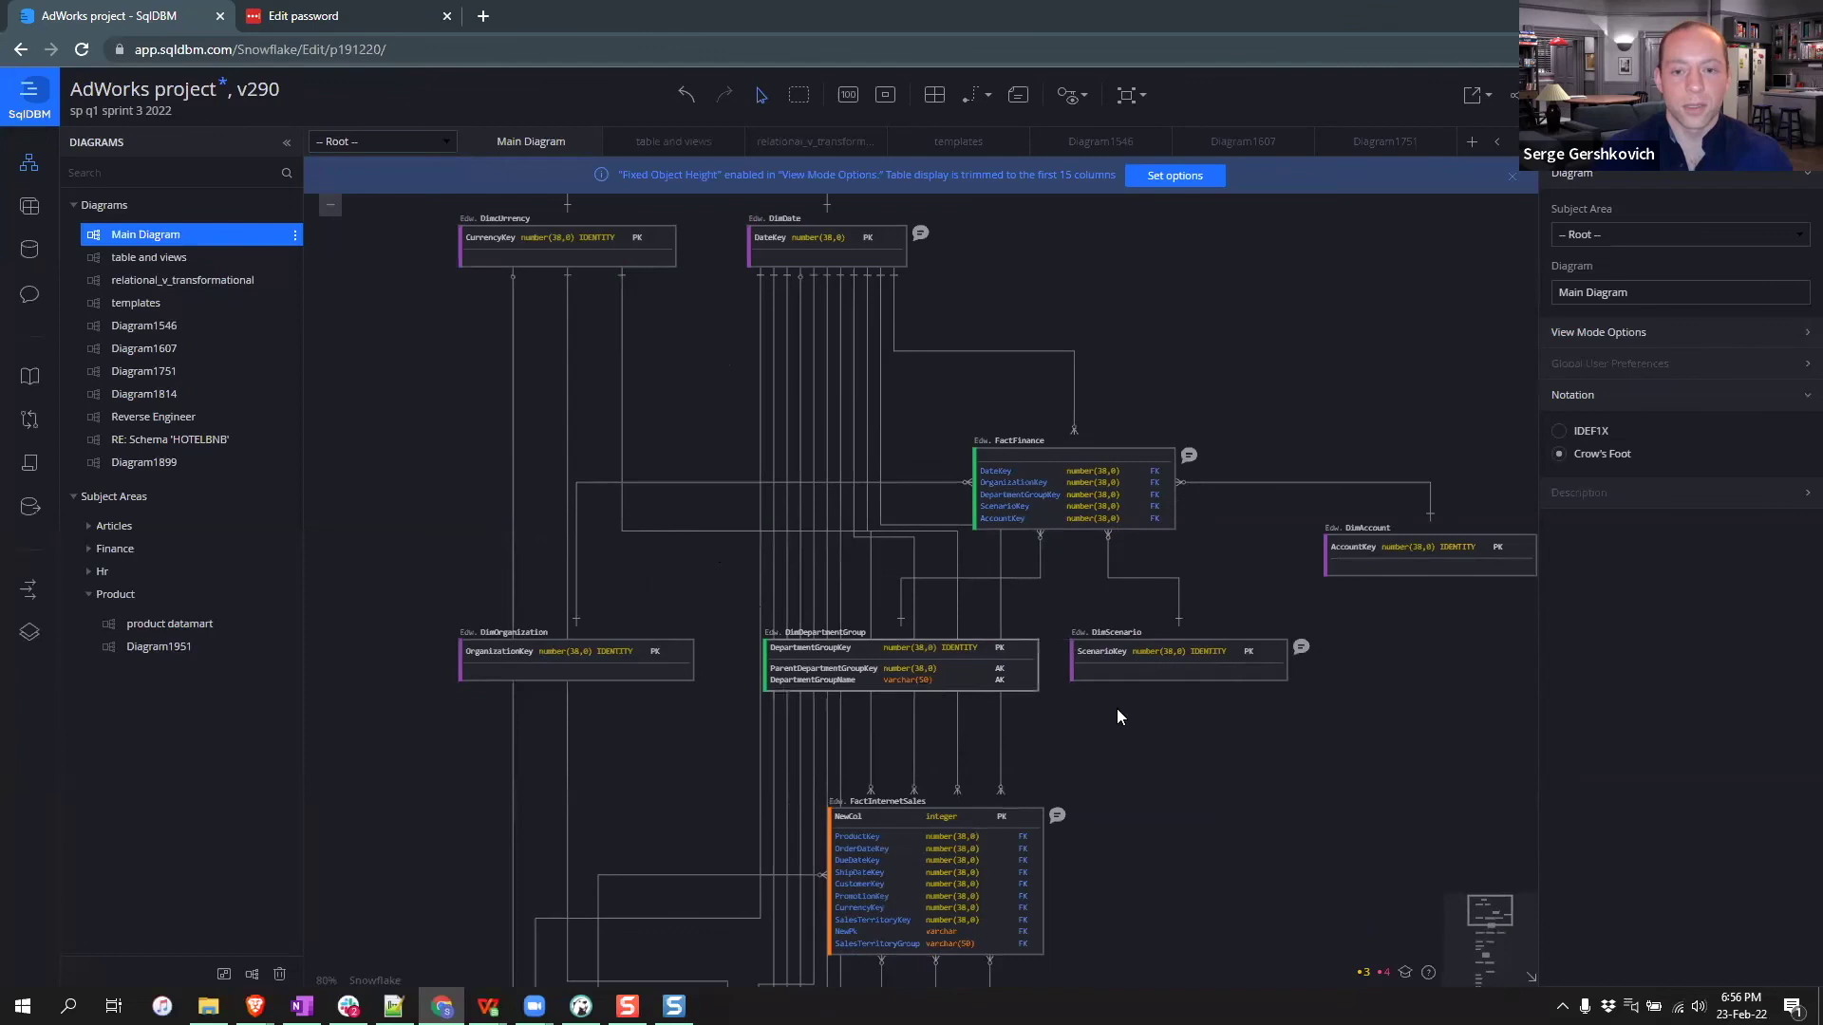
{"action": "scroll", "coordinate": [701, 560], "scroll_direction": "down", "scroll_amount": 2}
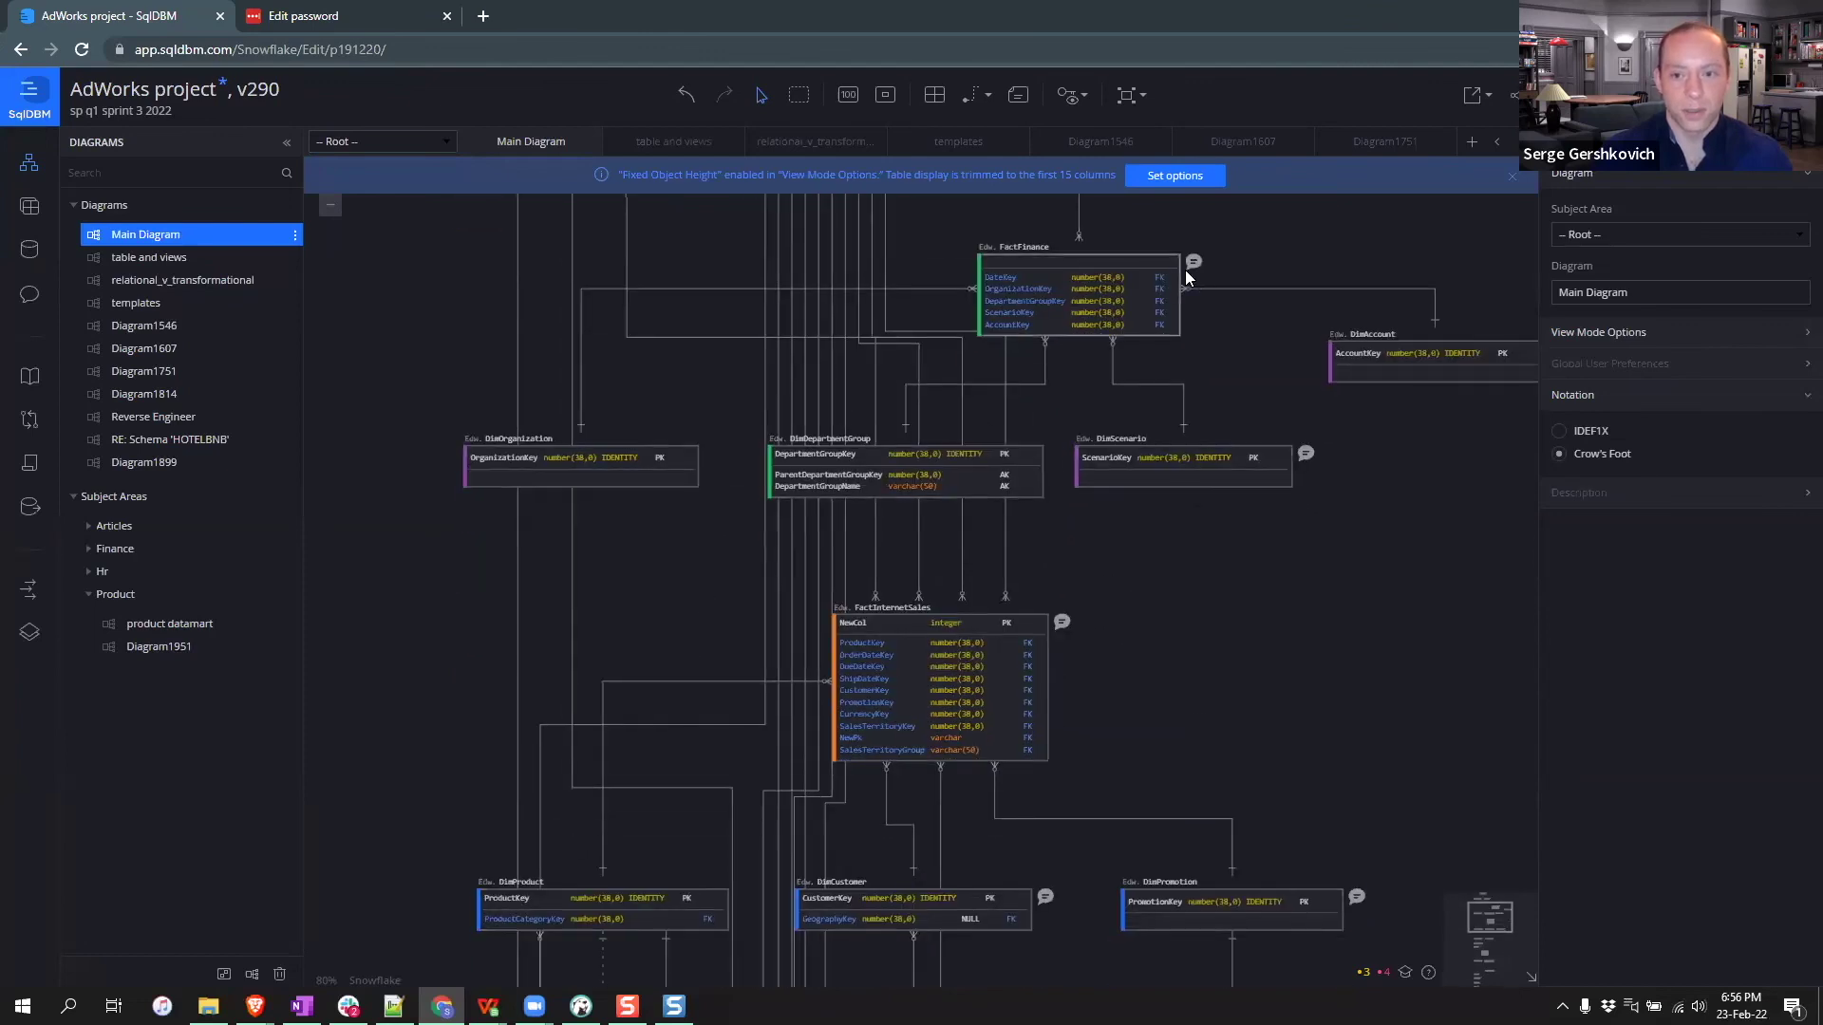
{"action": "left_click", "coordinate": [642, 468]}
{"action": "right_click", "coordinate": [676, 450]}
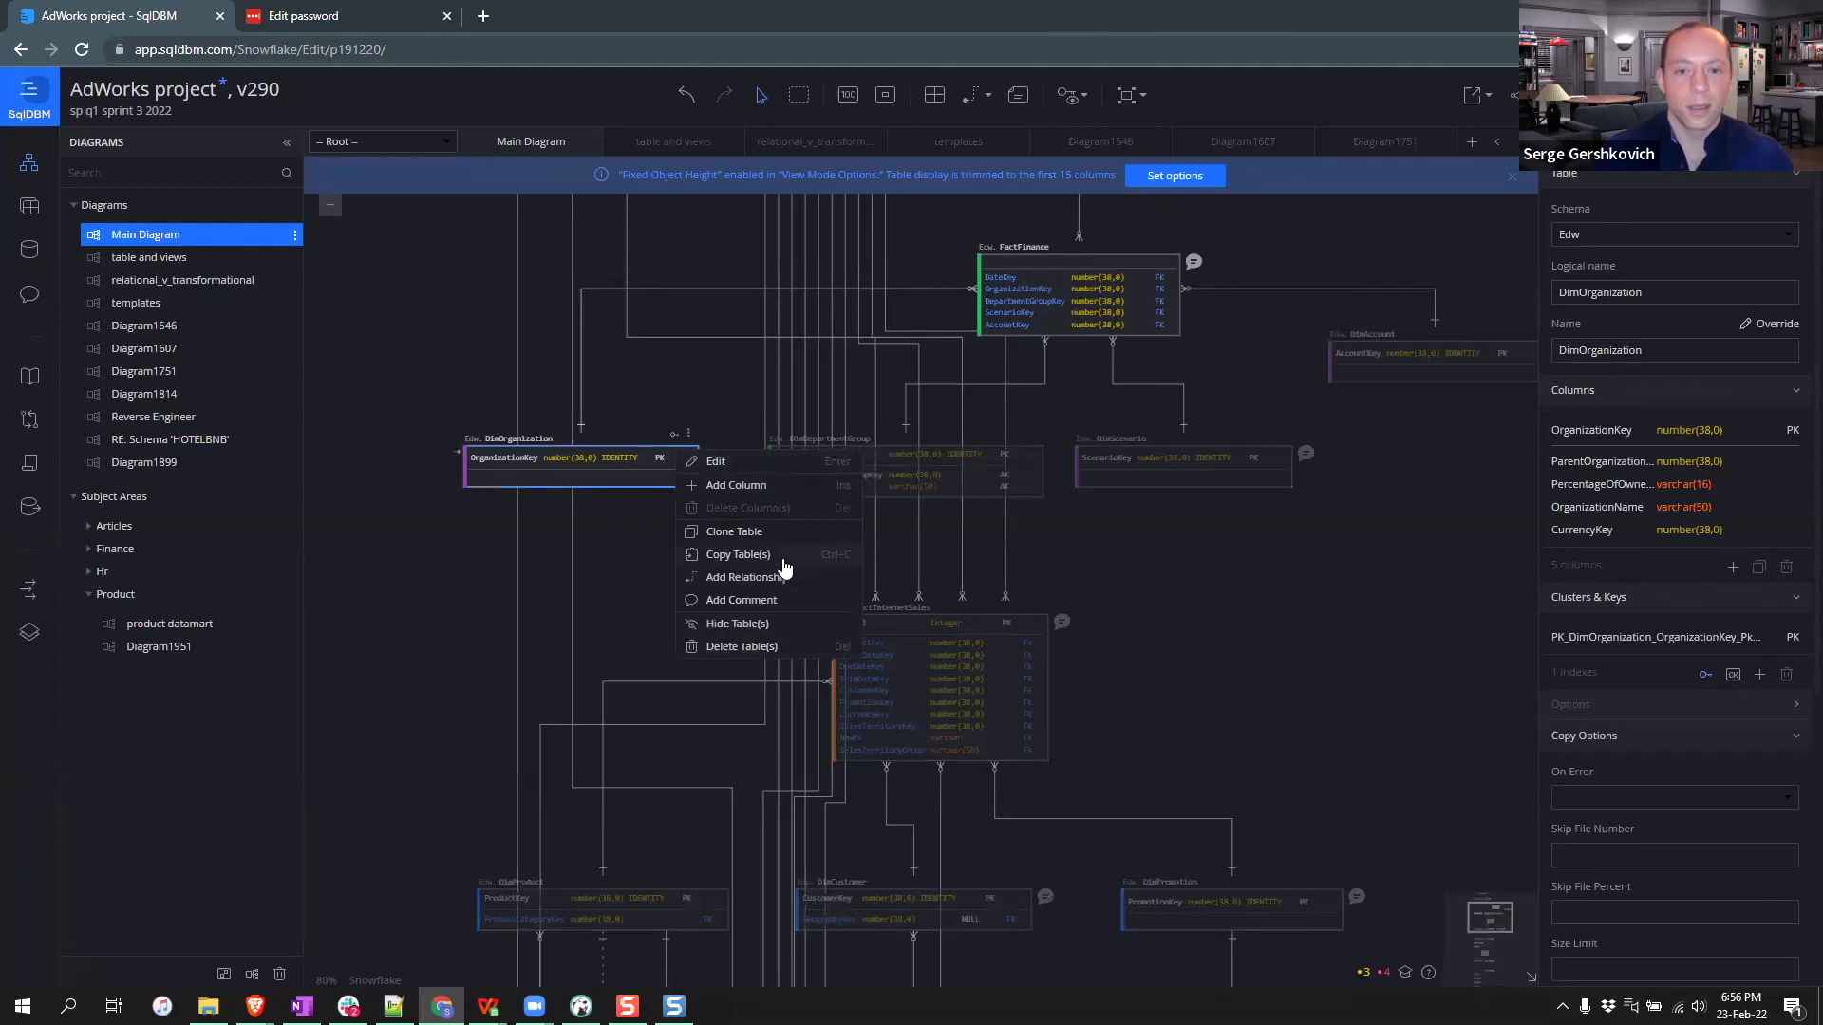
{"action": "left_click", "coordinate": [779, 600]}
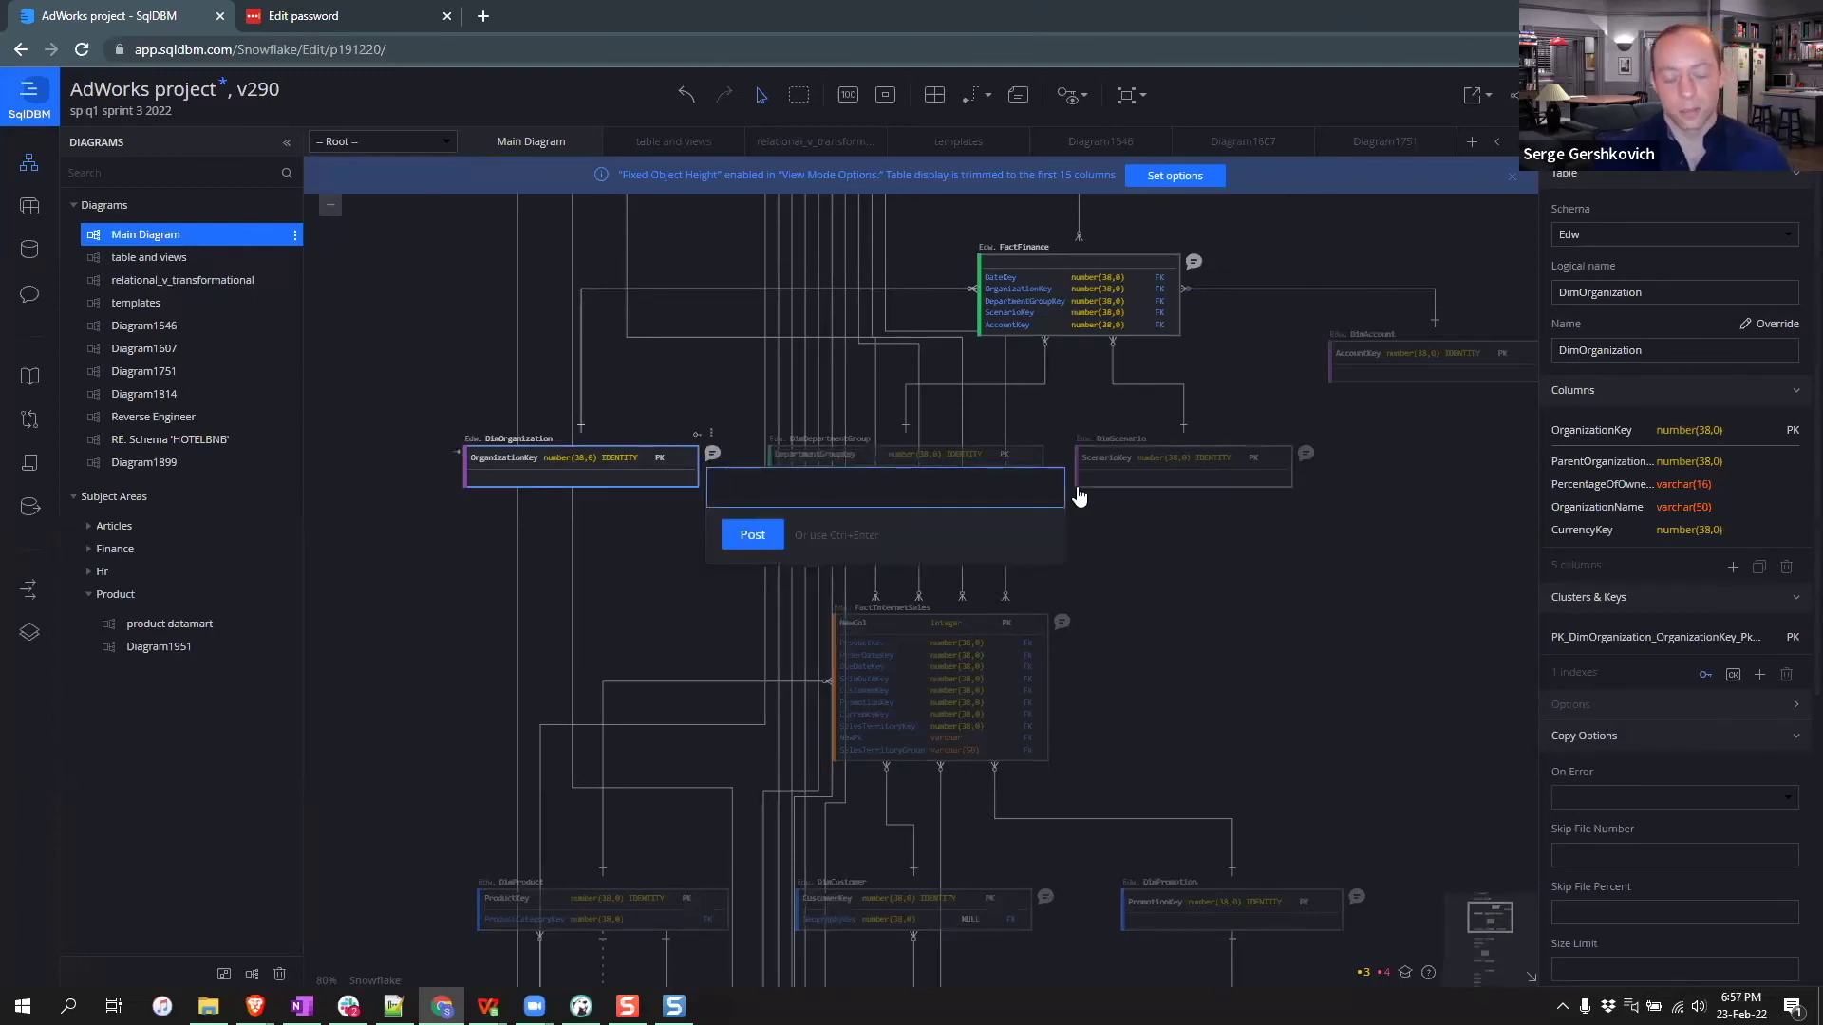
{"action": "type", "text": "@"}
{"action": "key", "text": "Return"}
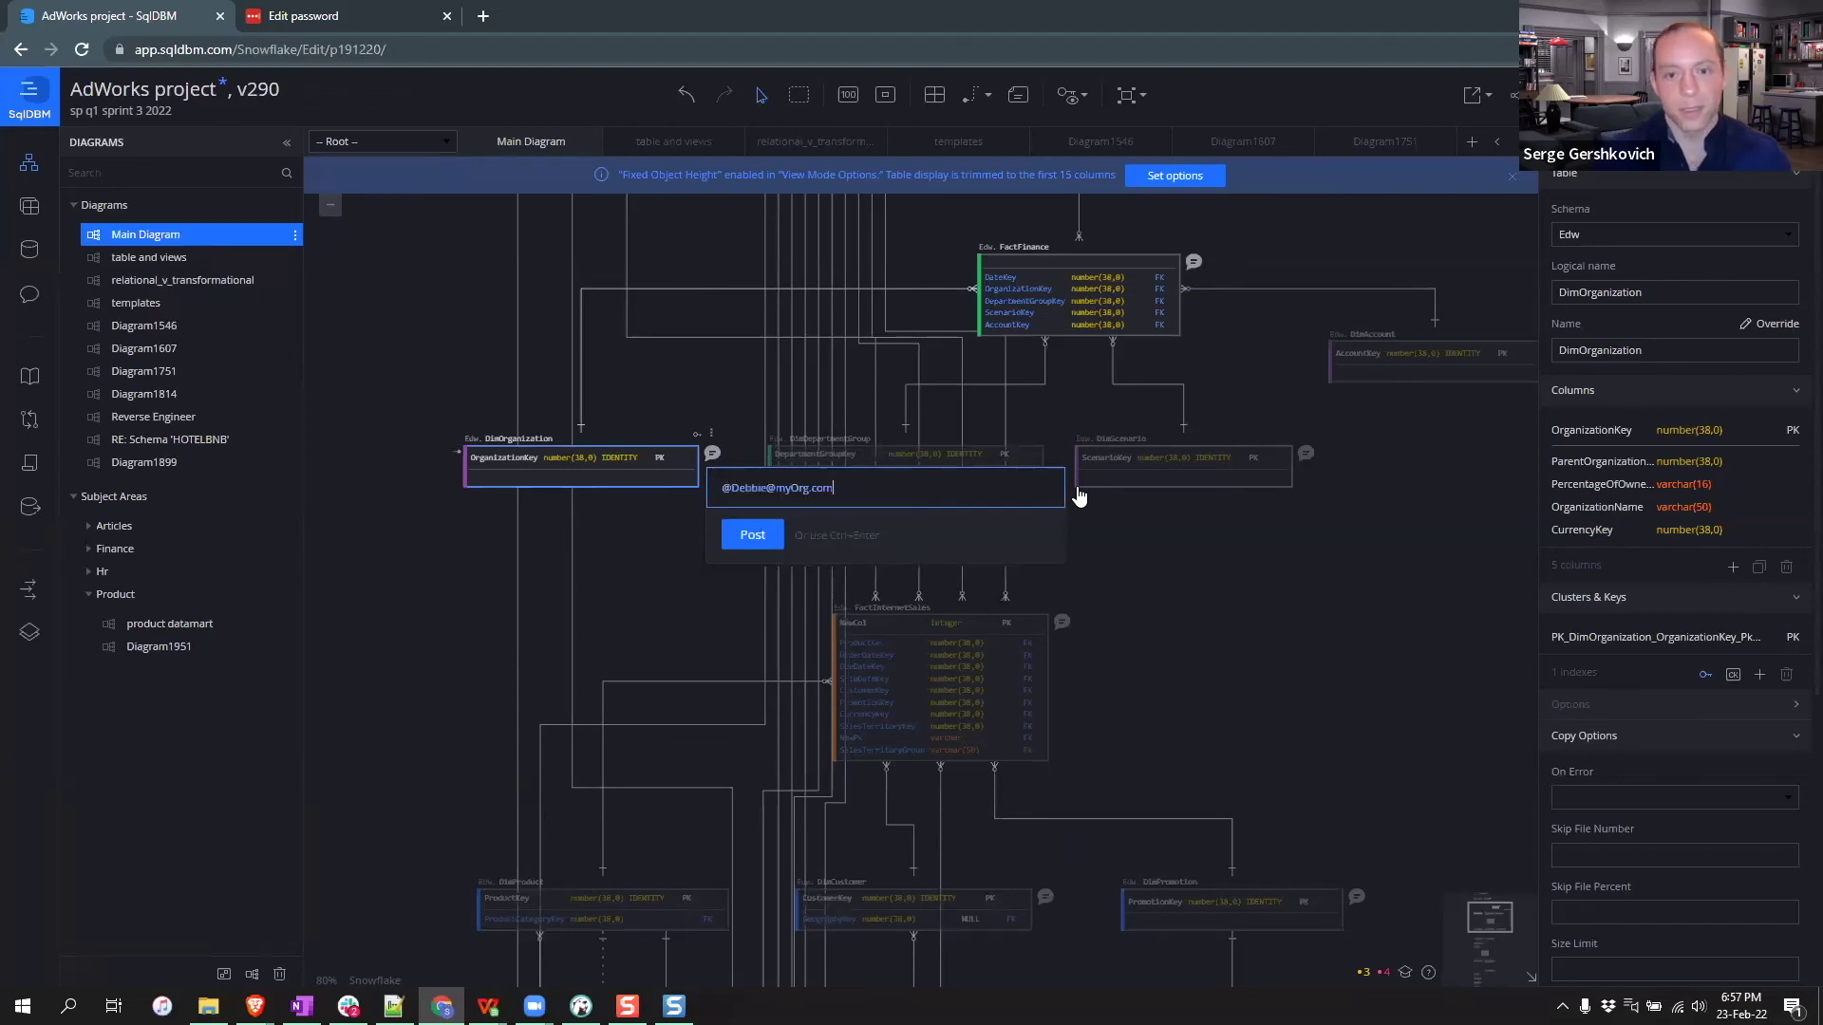
{"action": "type", "text": "can you help"}
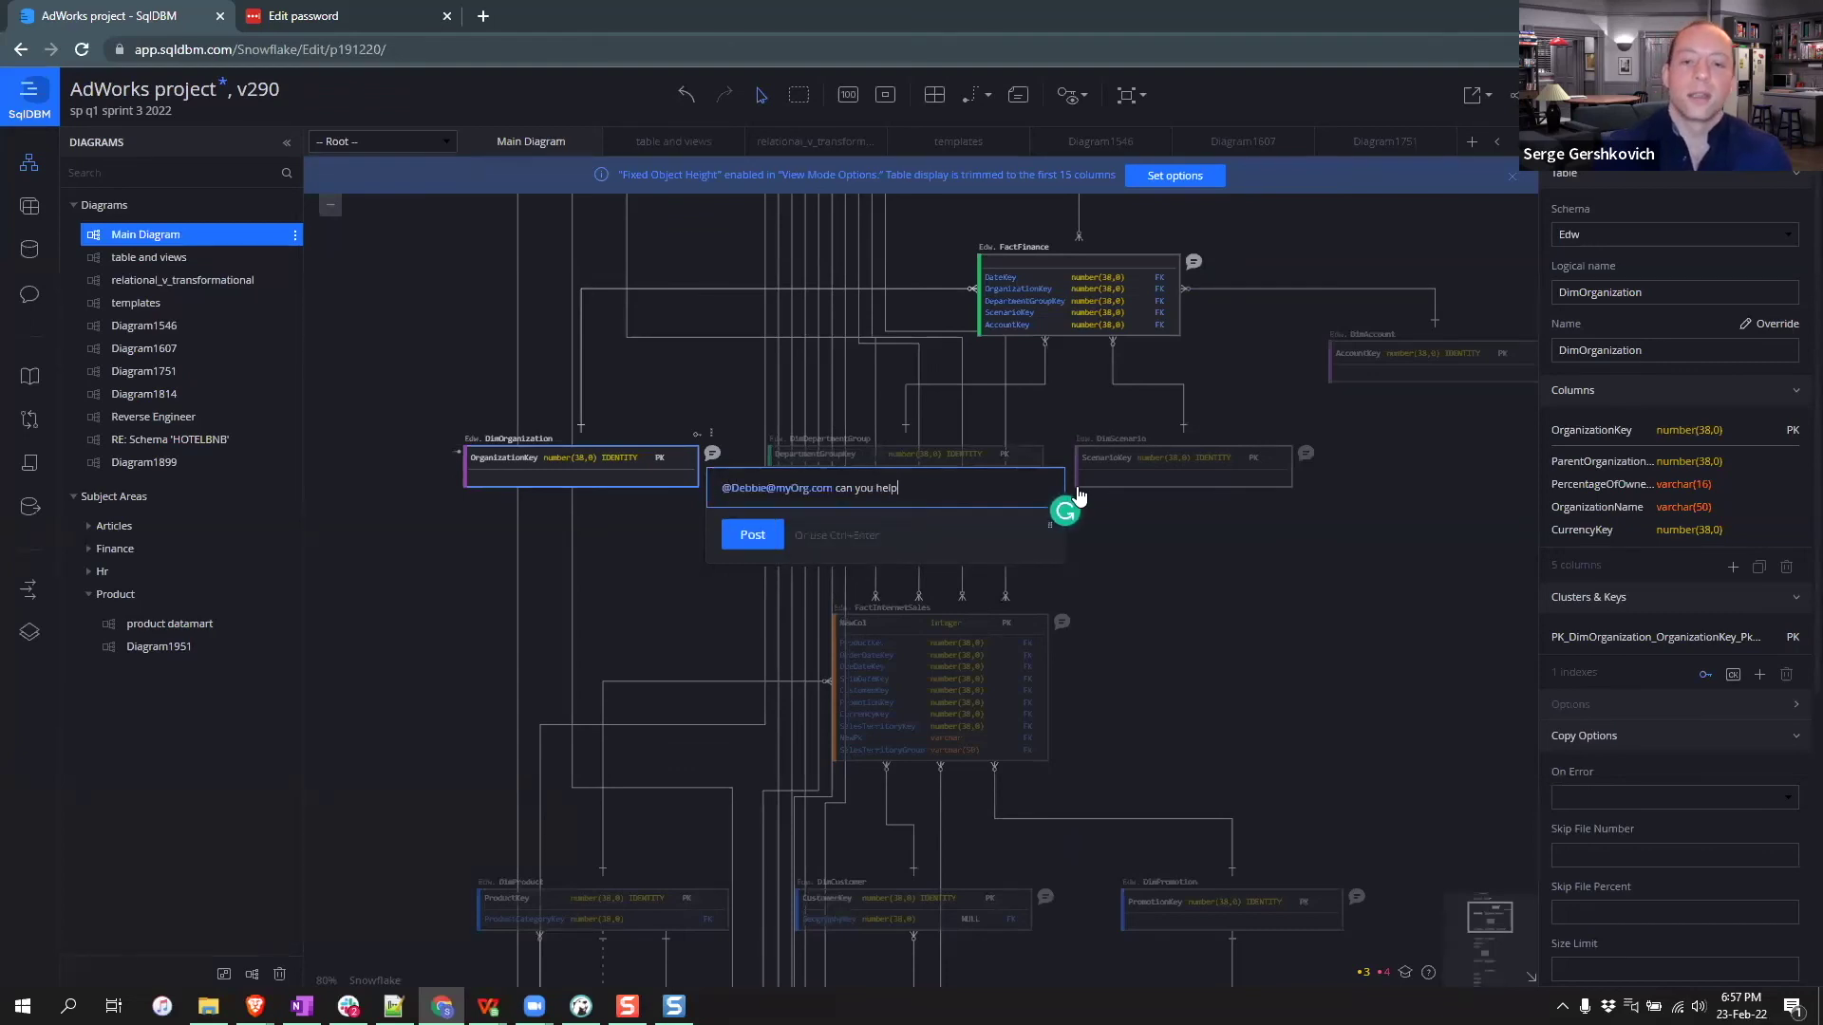
{"action": "left_click", "coordinate": [745, 534]}
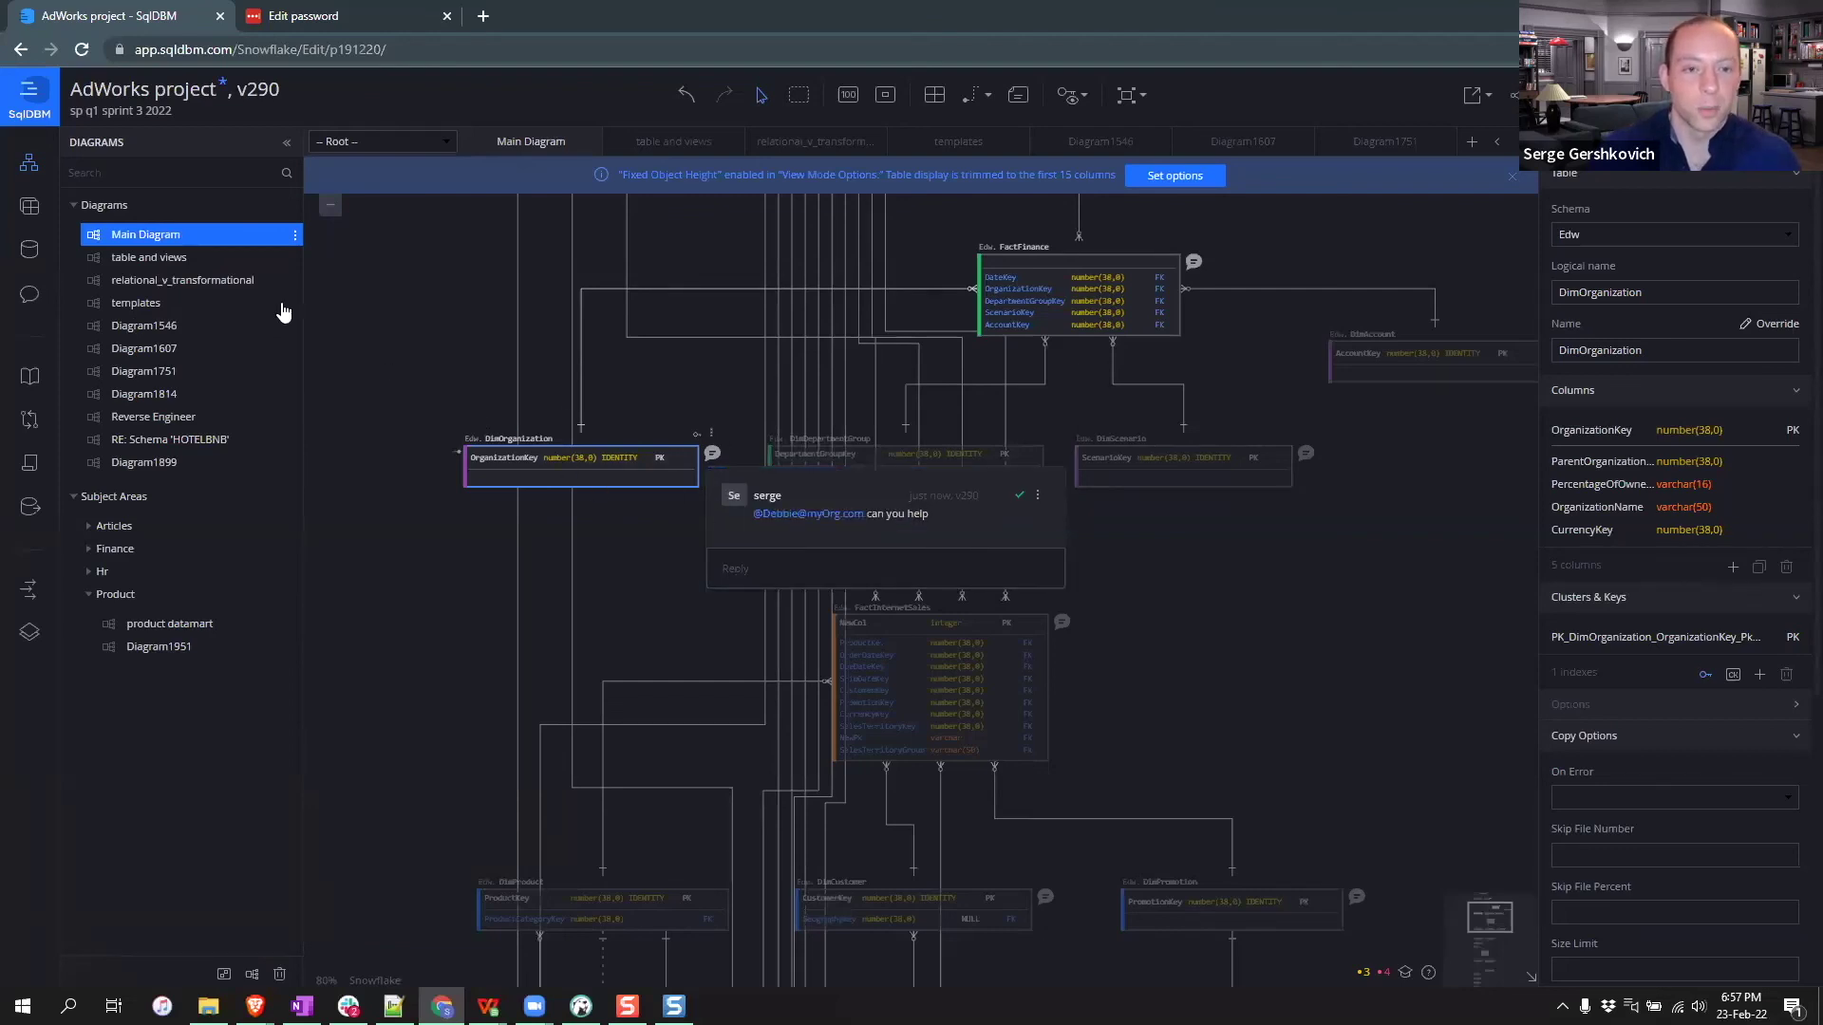
- Review the Main Diagram's team comments, open the database documentation, and highlight the description text of DimAccount's AccountKey
{"action": "left_click", "coordinate": [28, 300]}
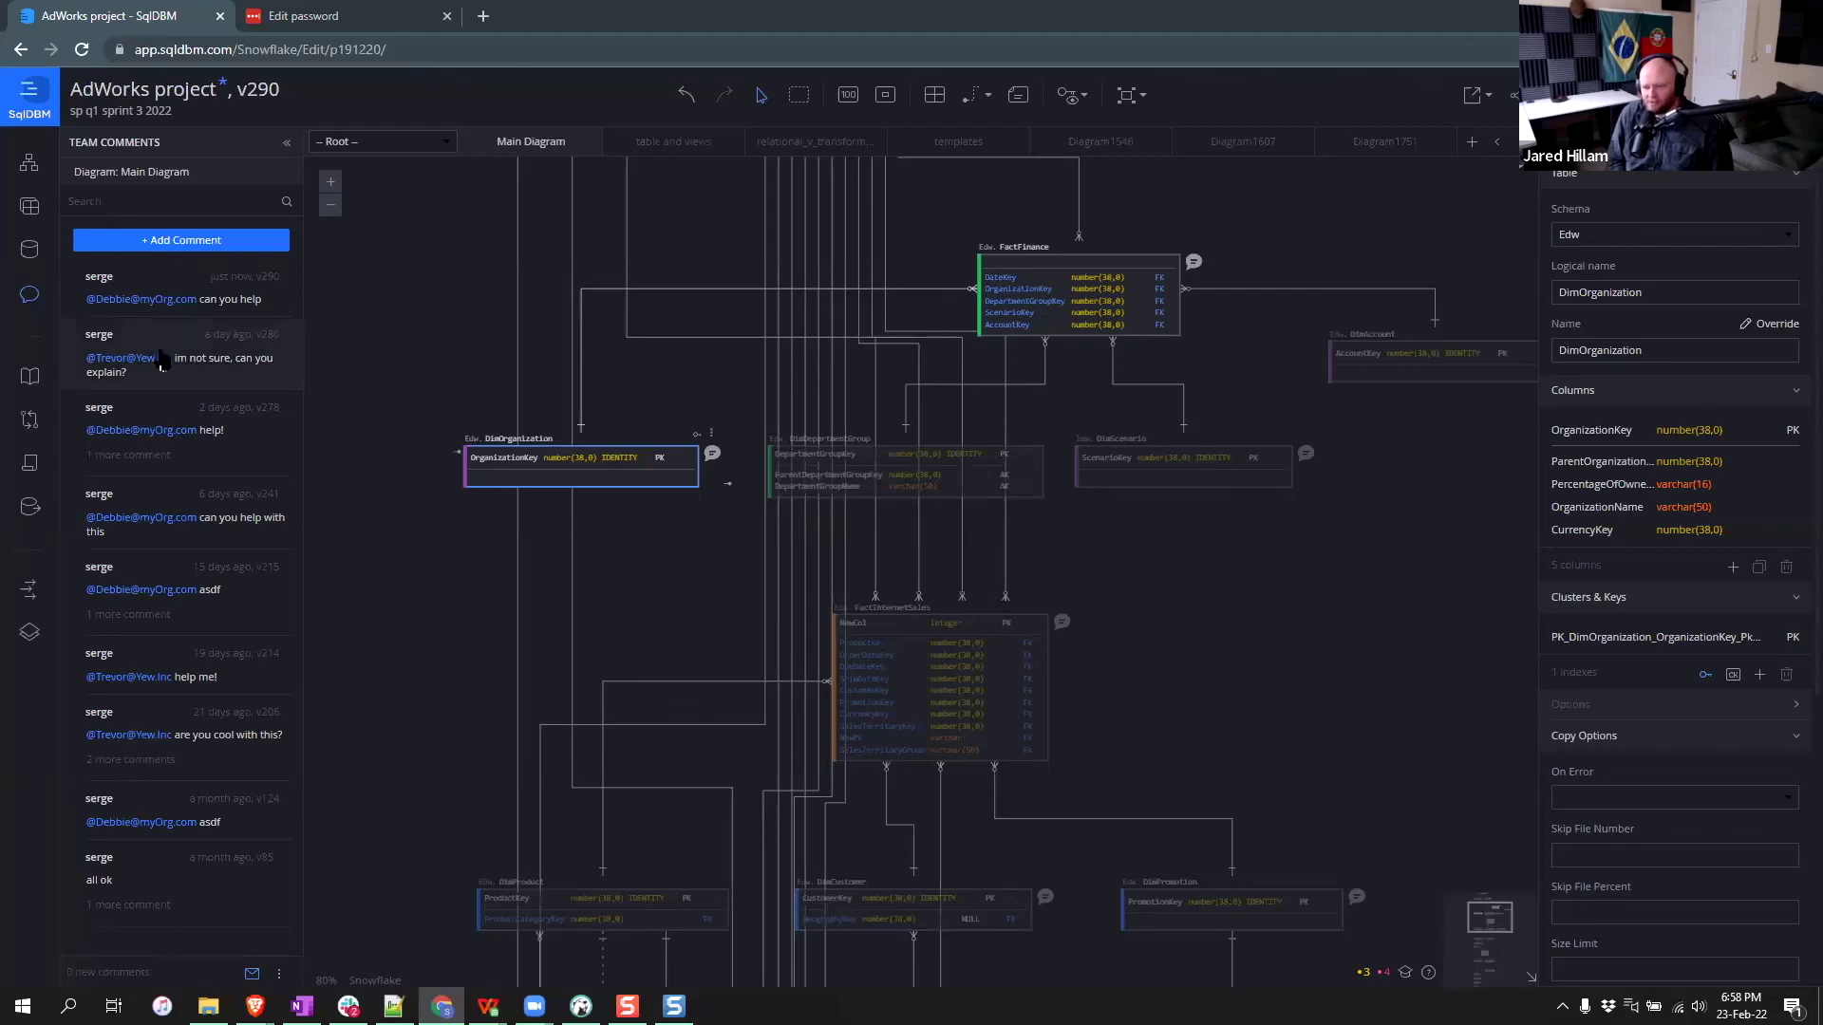
{"action": "left_click", "coordinate": [30, 376]}
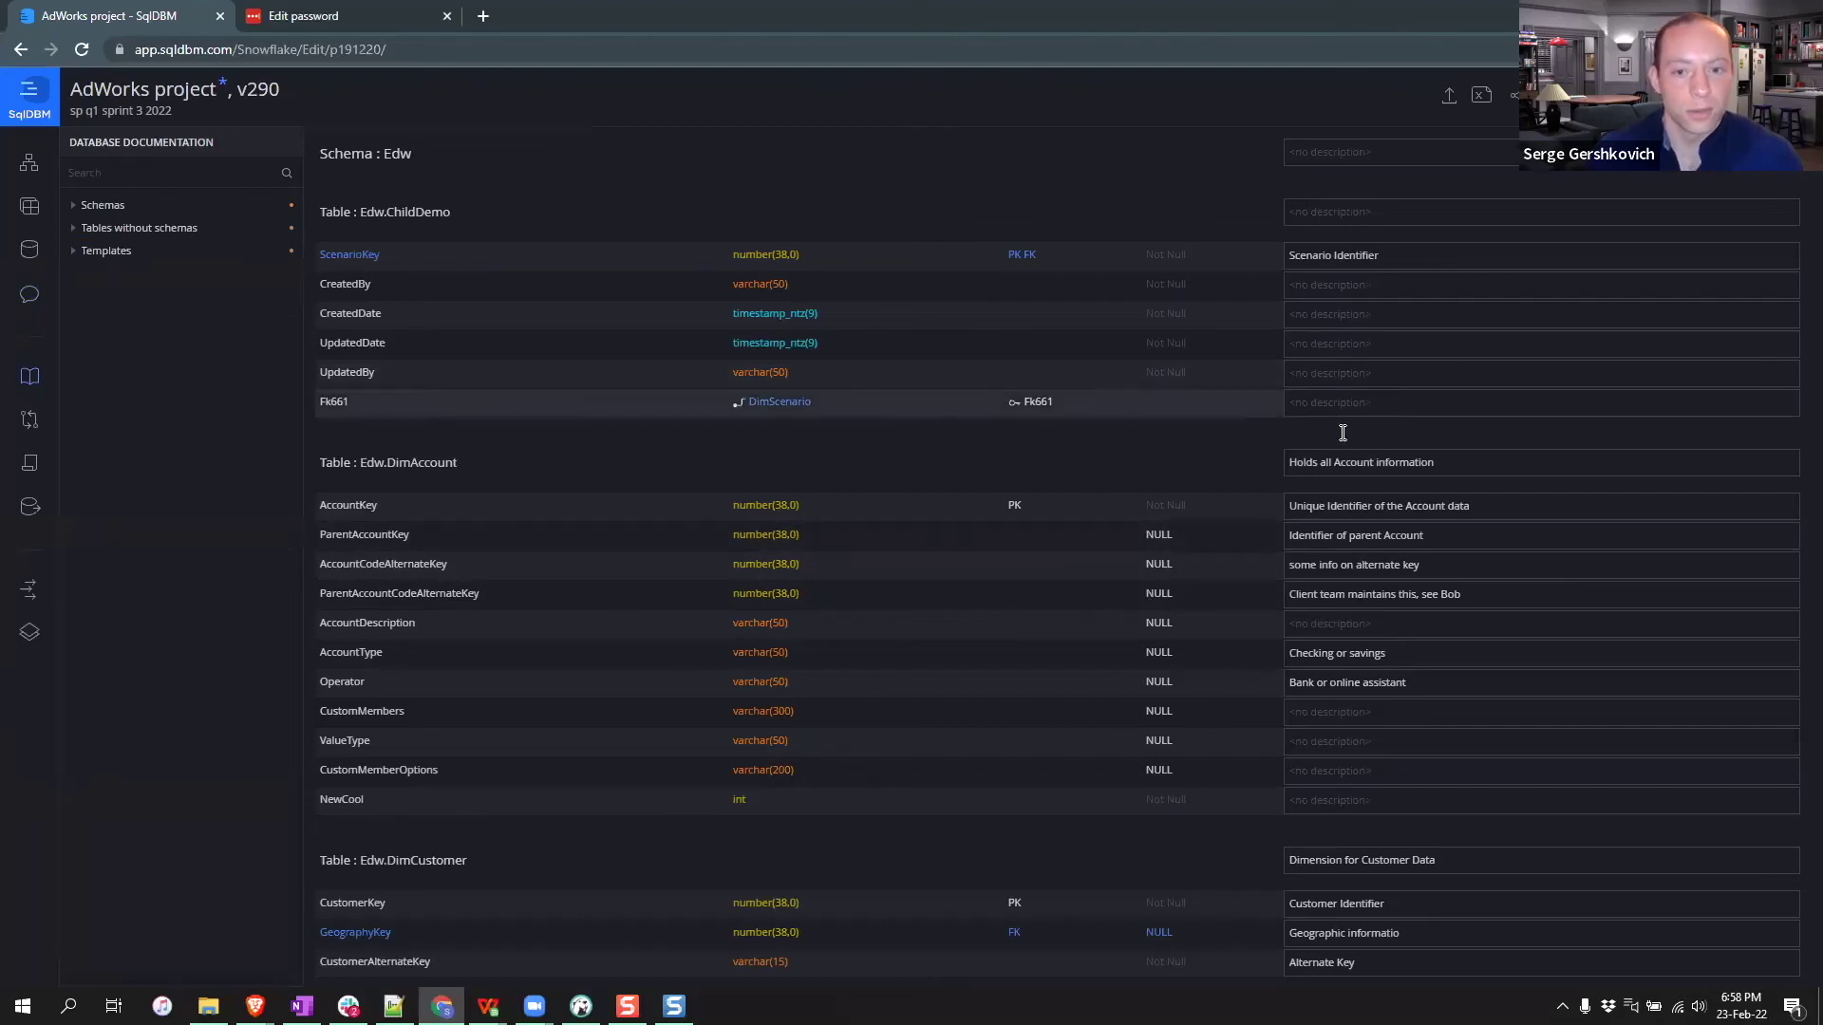
{"action": "left_click_drag", "start_coordinate": [1313, 506], "coordinate": [1548, 507]}
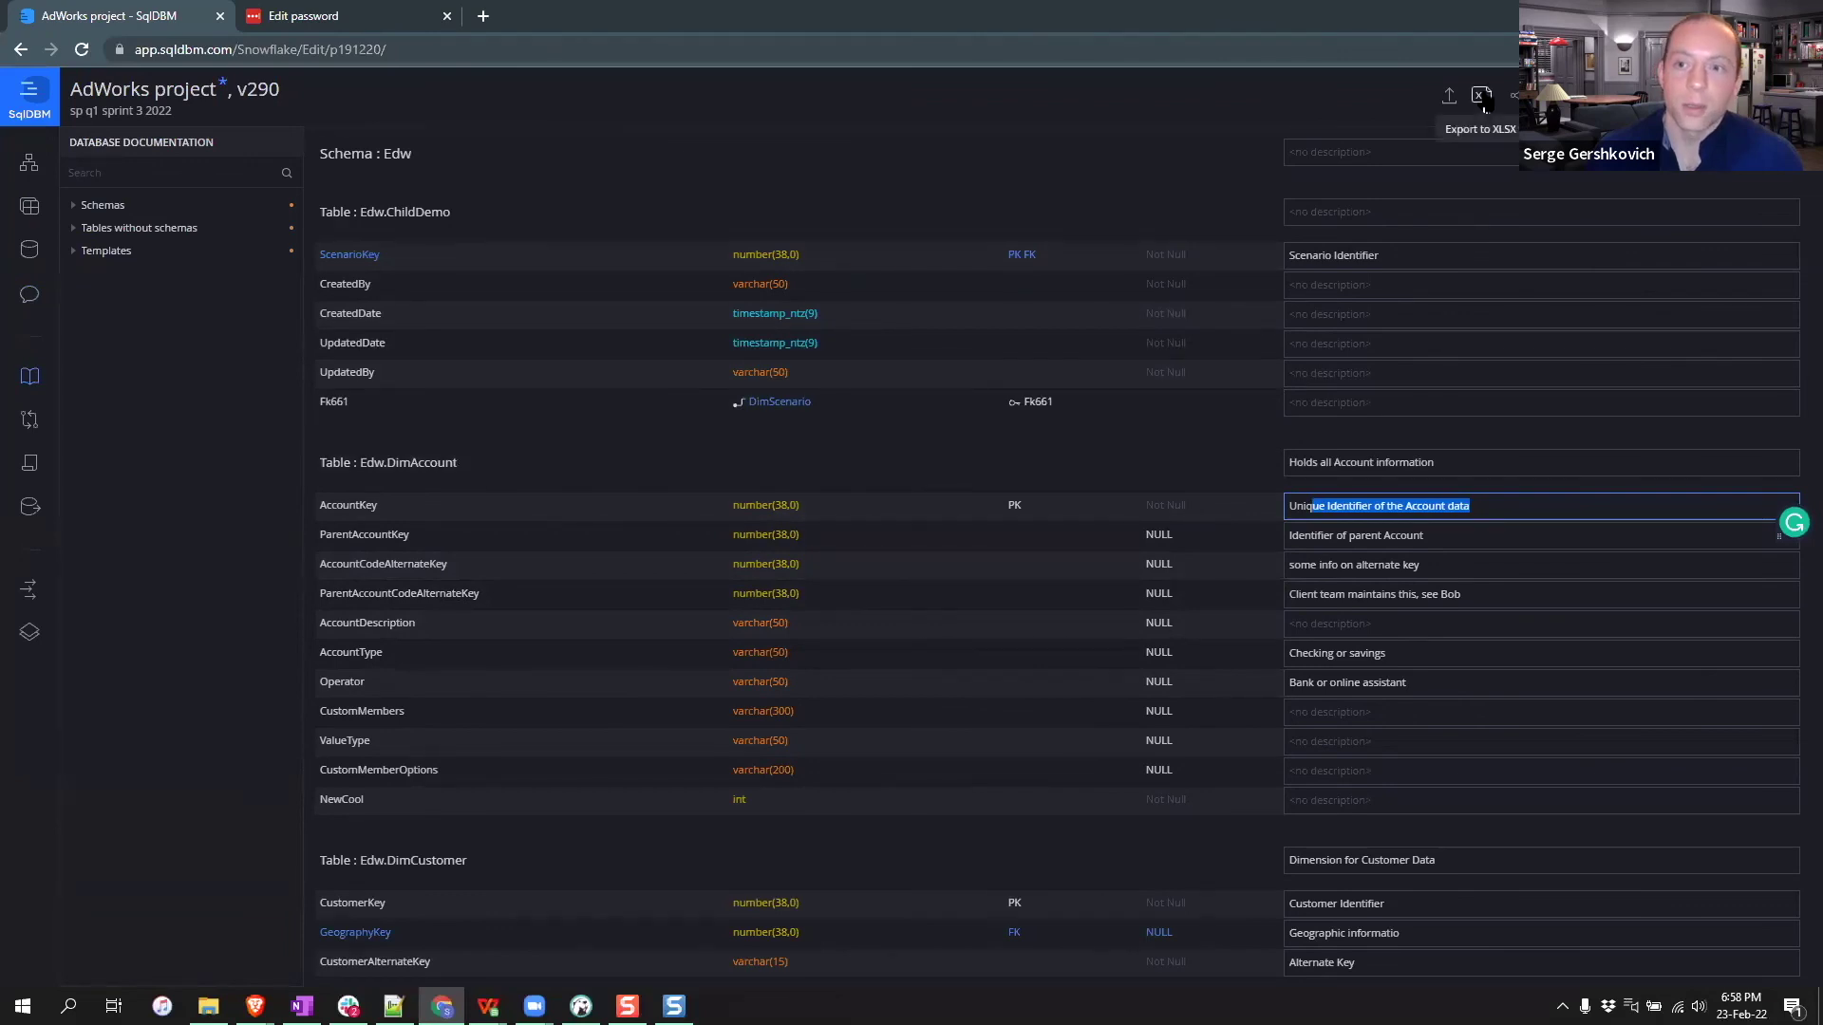
- Switch to the exported AdWorks project v283 data dictionary in WPS Office and look through its Columns, Schemas and Relationships sheets
{"action": "left_click", "coordinate": [488, 1006]}
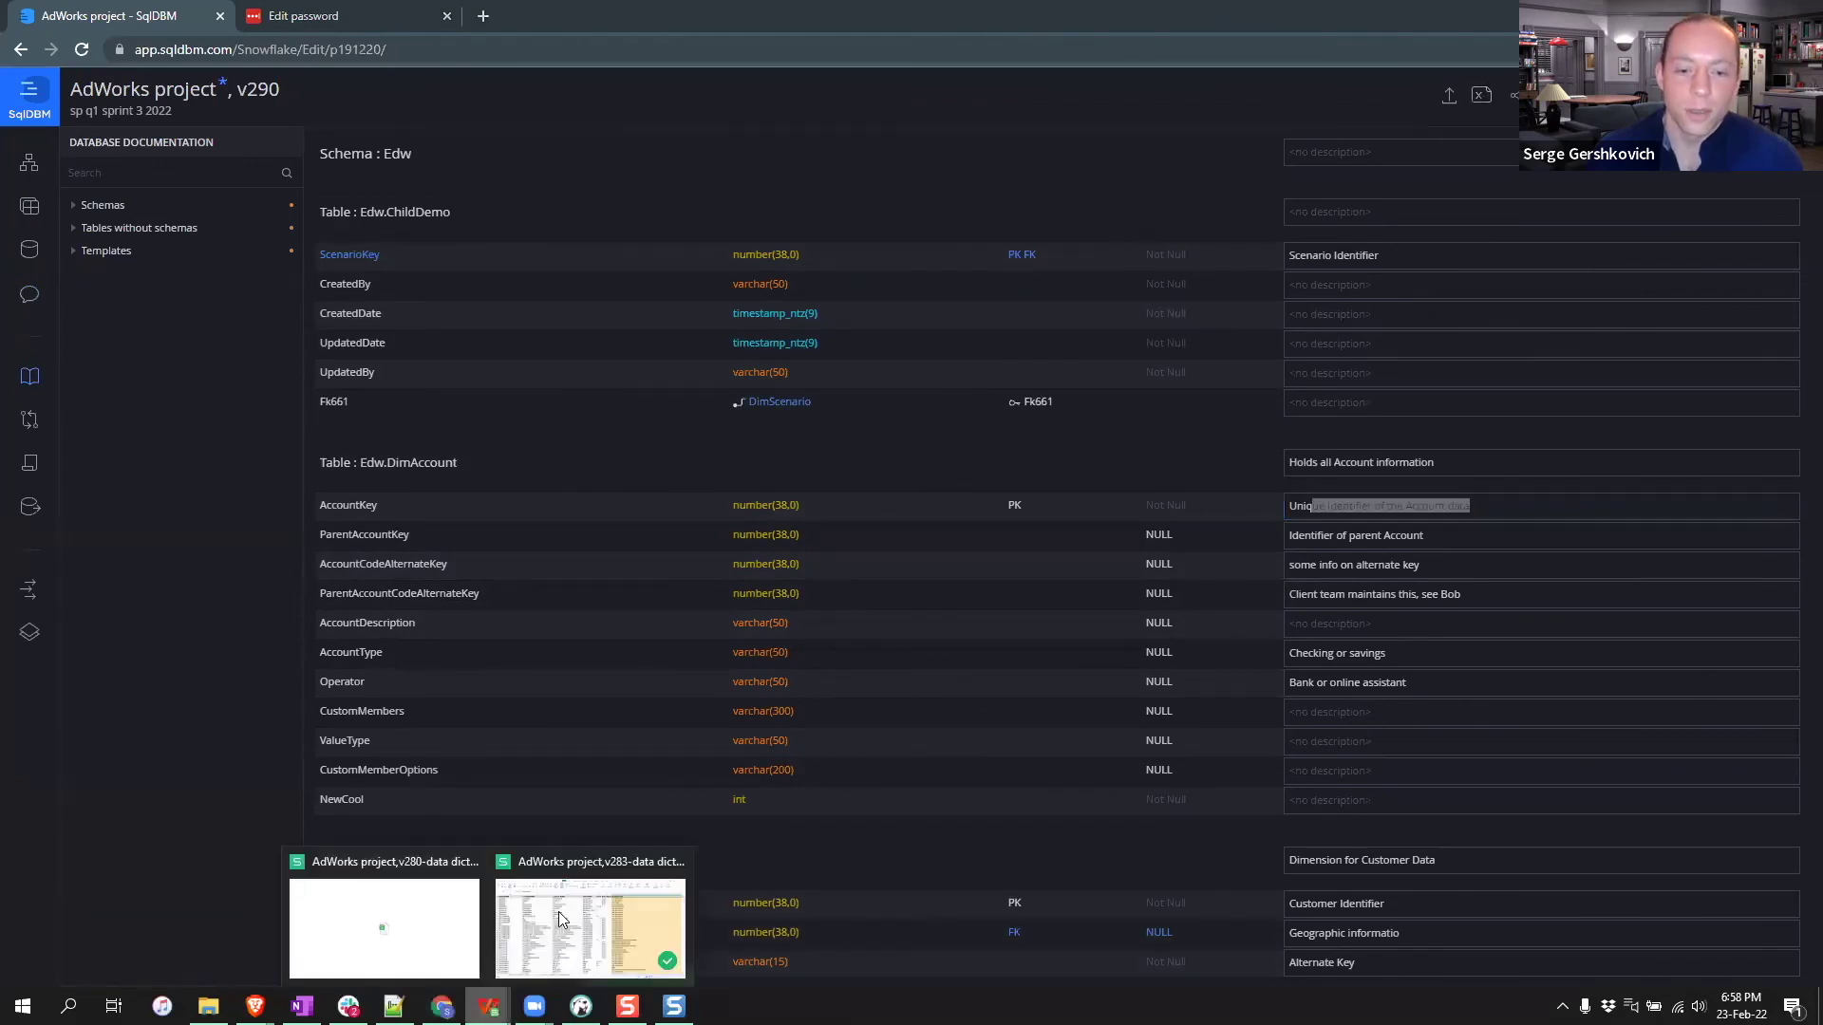
{"action": "left_click", "coordinate": [589, 926]}
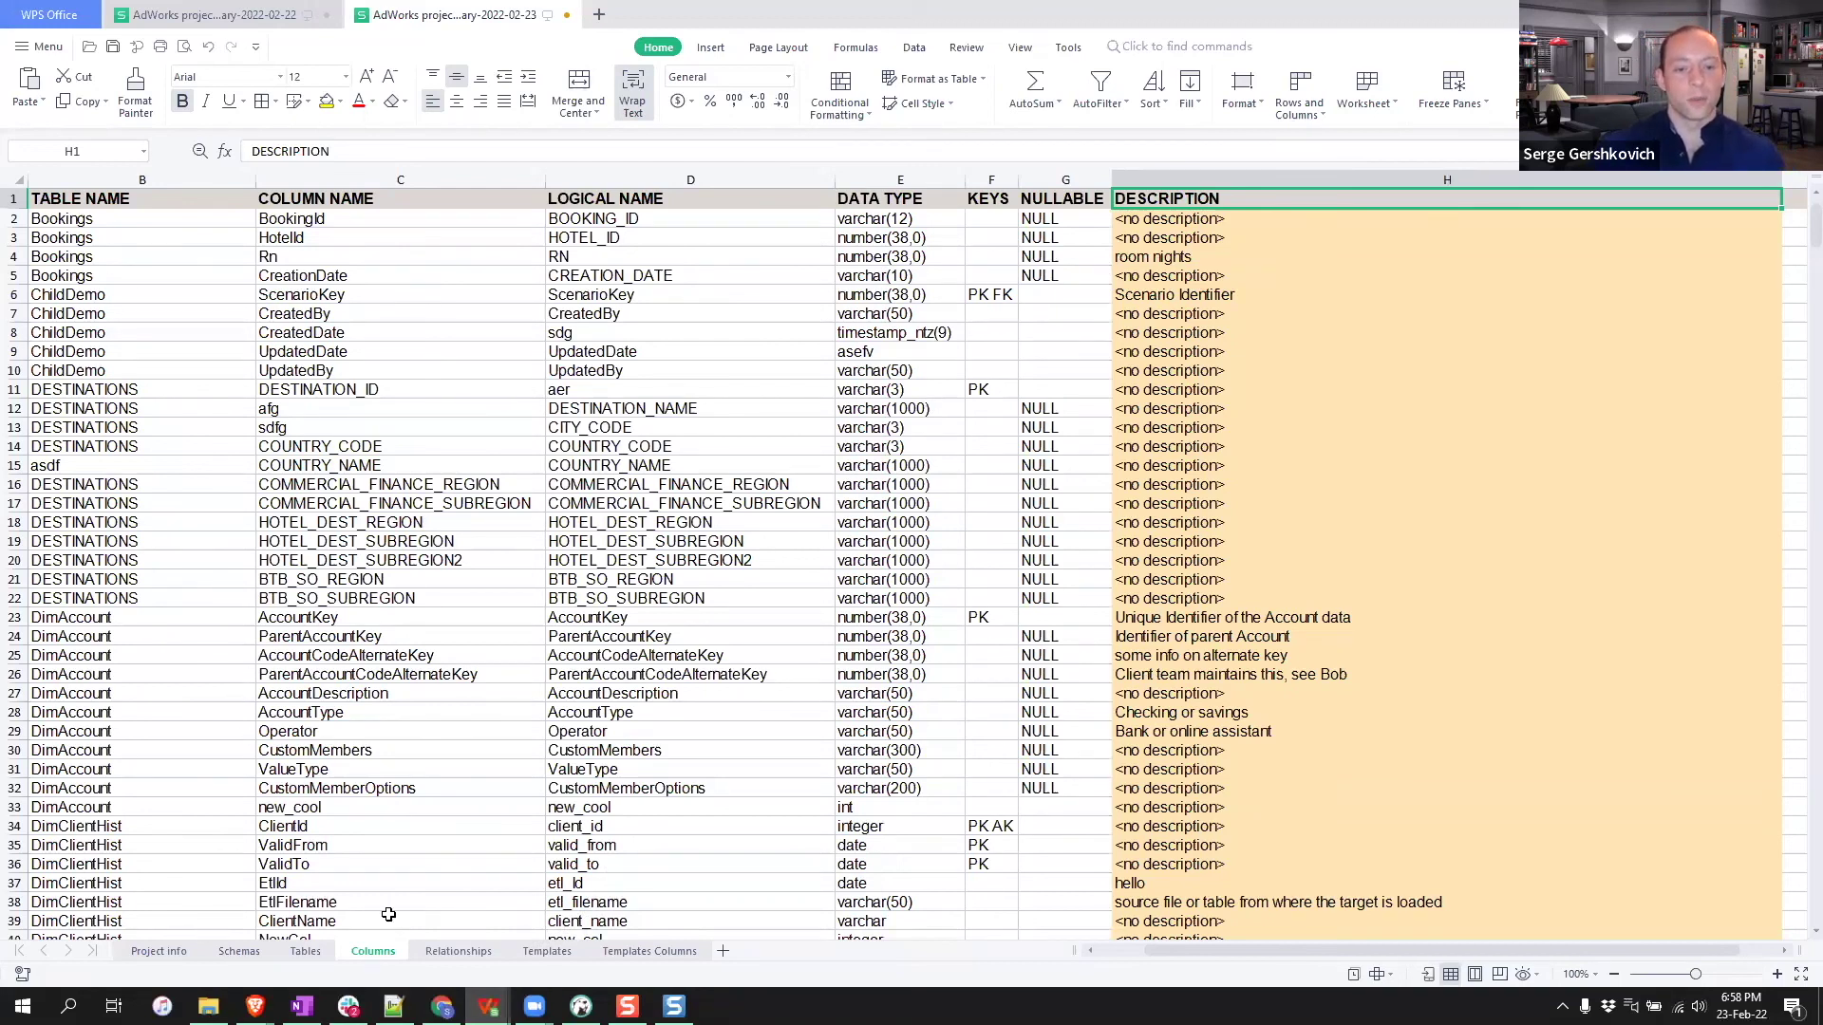
{"action": "left_click", "coordinate": [473, 539]}
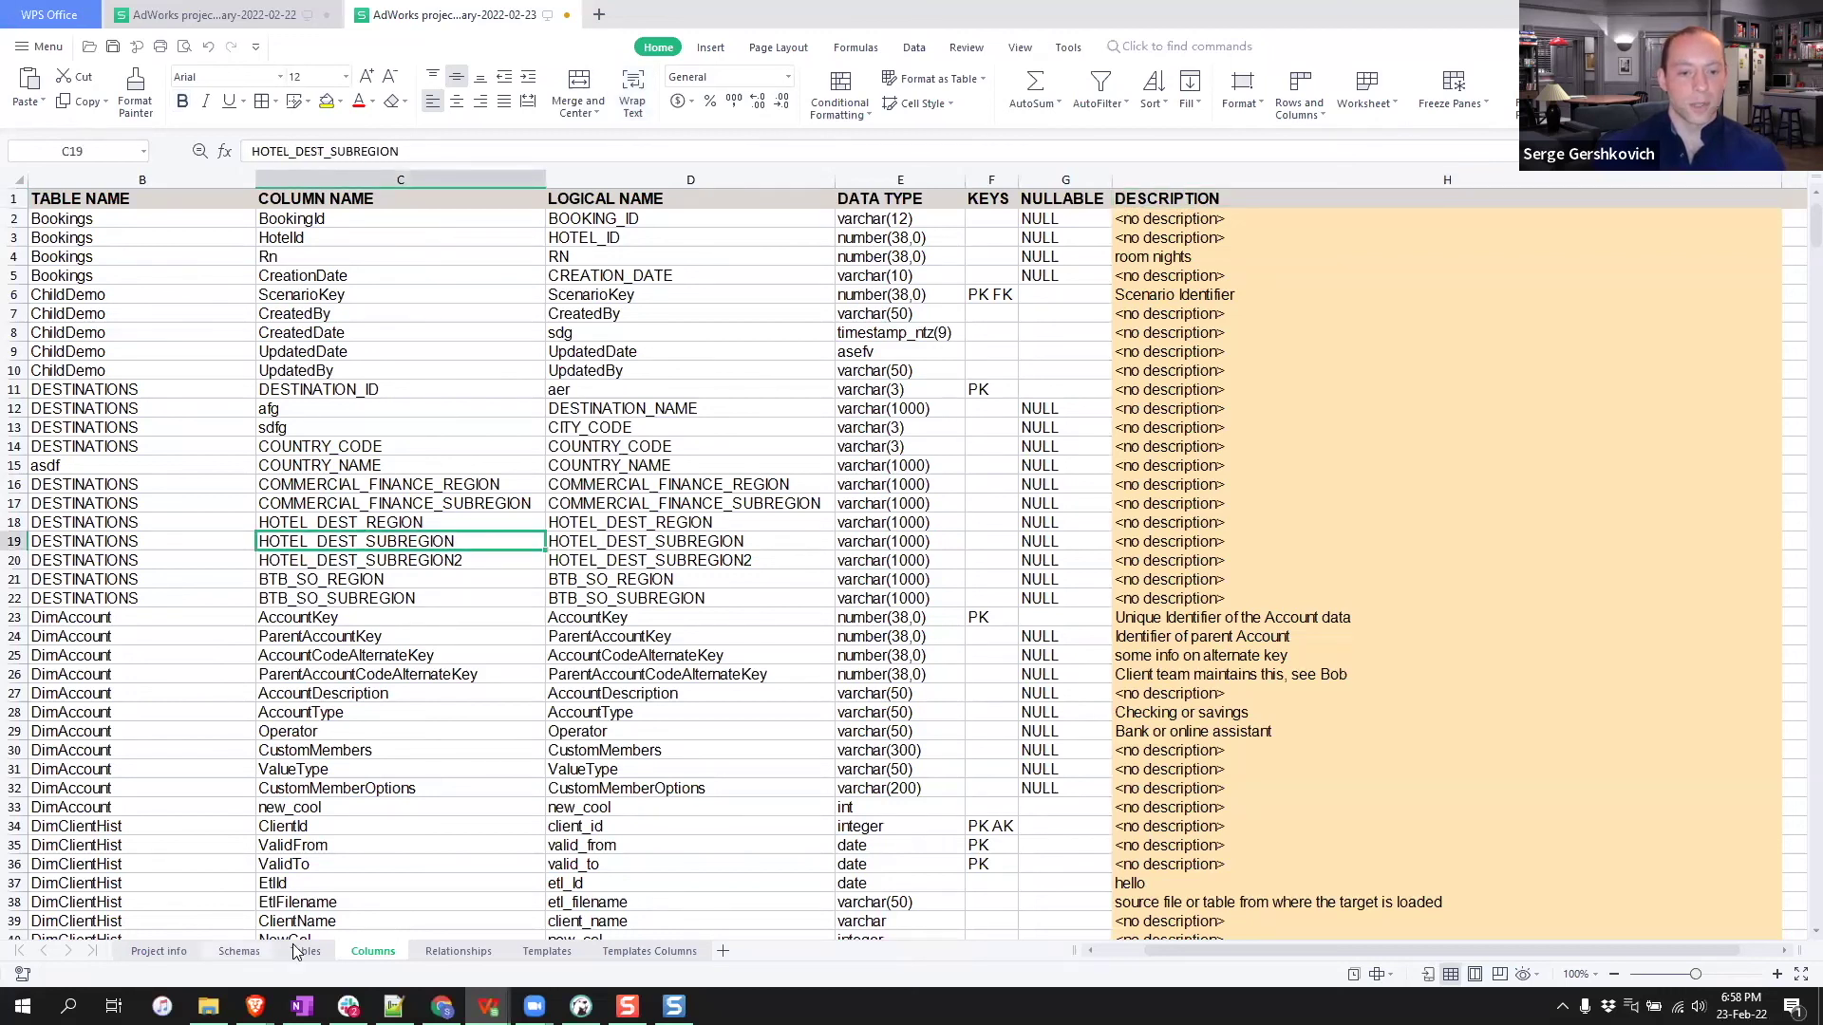
{"action": "left_click", "coordinate": [238, 951]}
{"action": "left_click", "coordinate": [475, 953]}
{"action": "scroll", "coordinate": [957, 467], "scroll_direction": "down", "scroll_amount": 1}
{"action": "scroll", "coordinate": [957, 466], "scroll_direction": "up", "scroll_amount": 1}
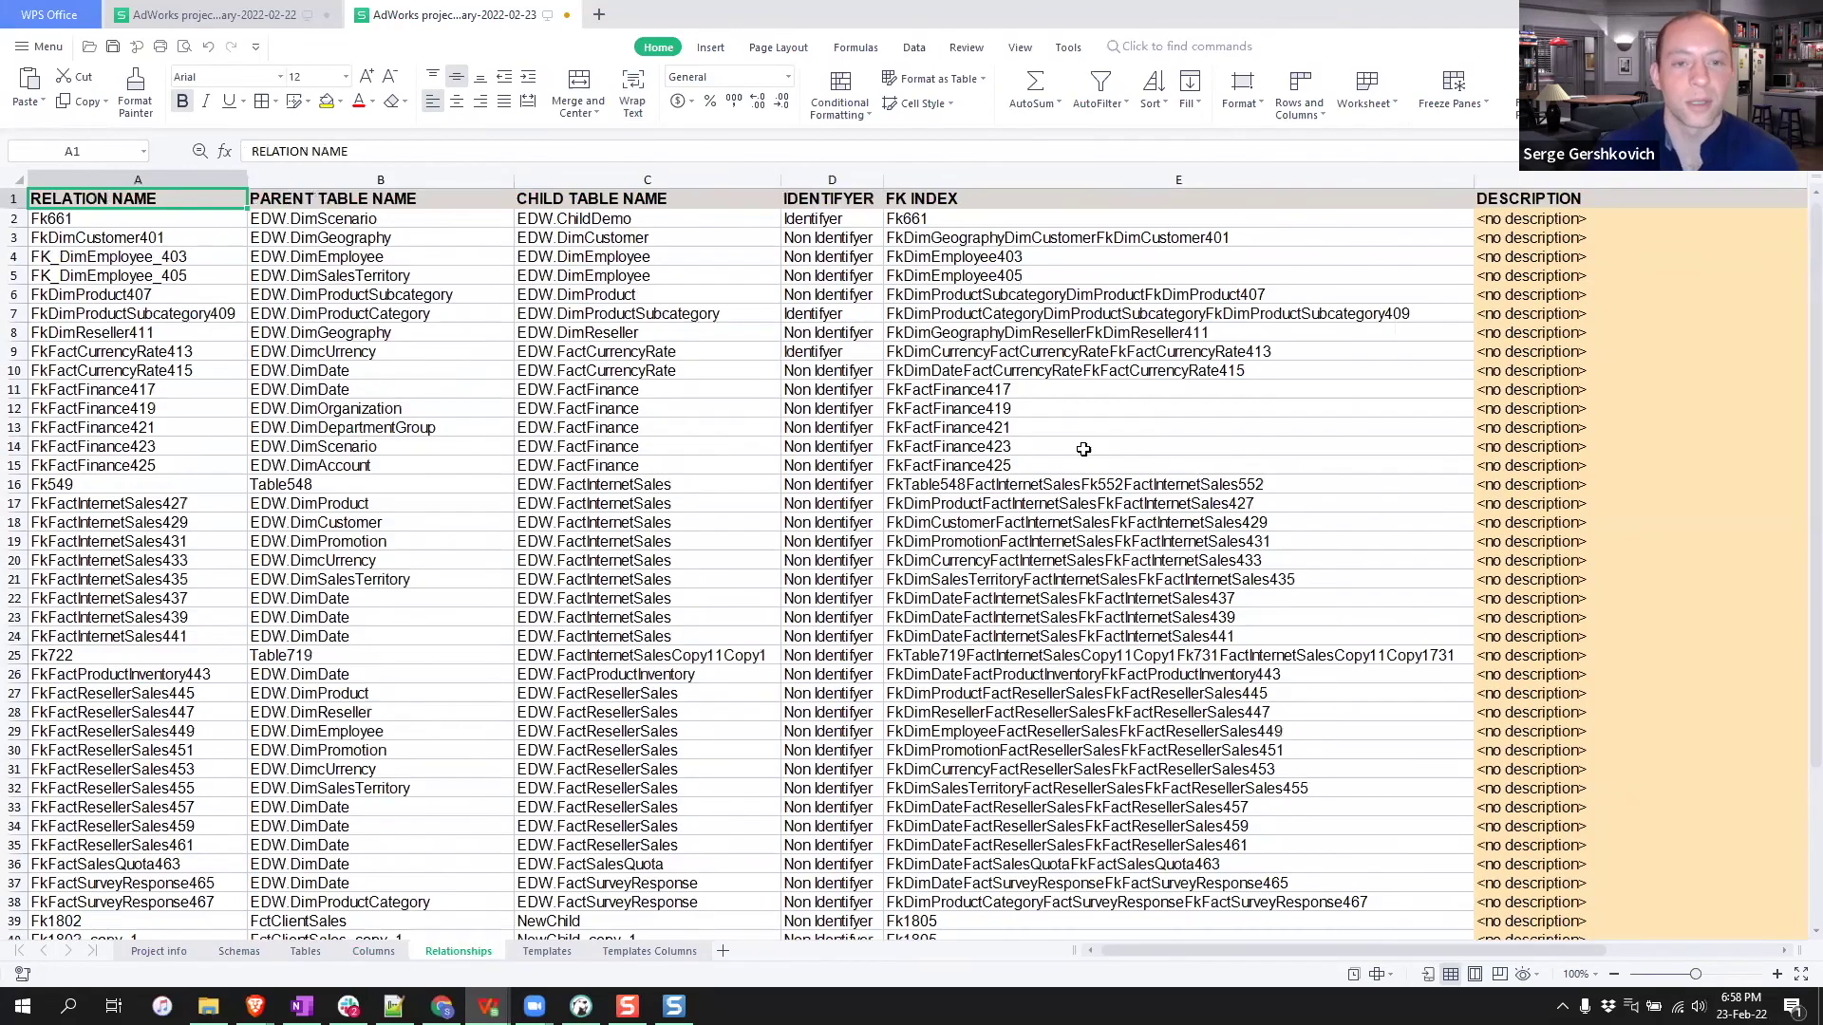
- Highlight the editable description cells F2 to F23 on the Relationships sheet
{"action": "left_click", "coordinate": [1538, 201]}
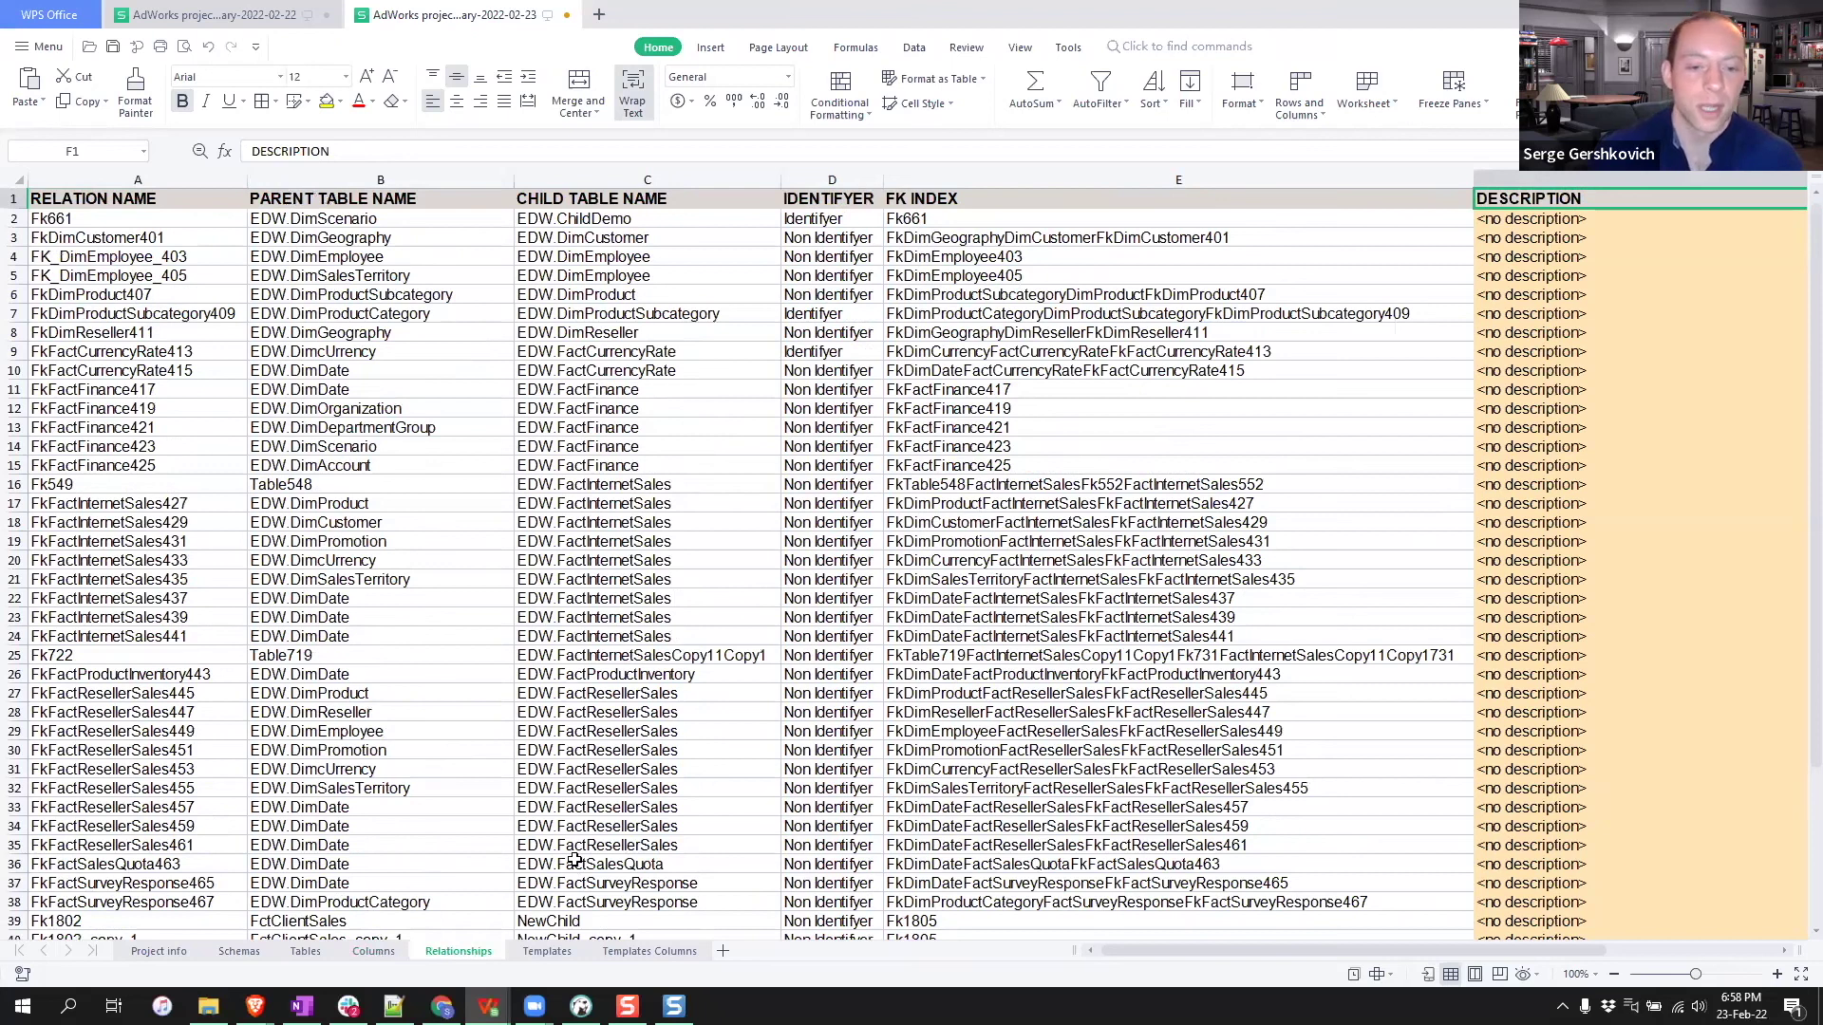
{"action": "left_click_drag", "start_coordinate": [1624, 229], "coordinate": [1633, 276]}
{"action": "left_click_drag", "start_coordinate": [1649, 605], "coordinate": [1649, 624]}
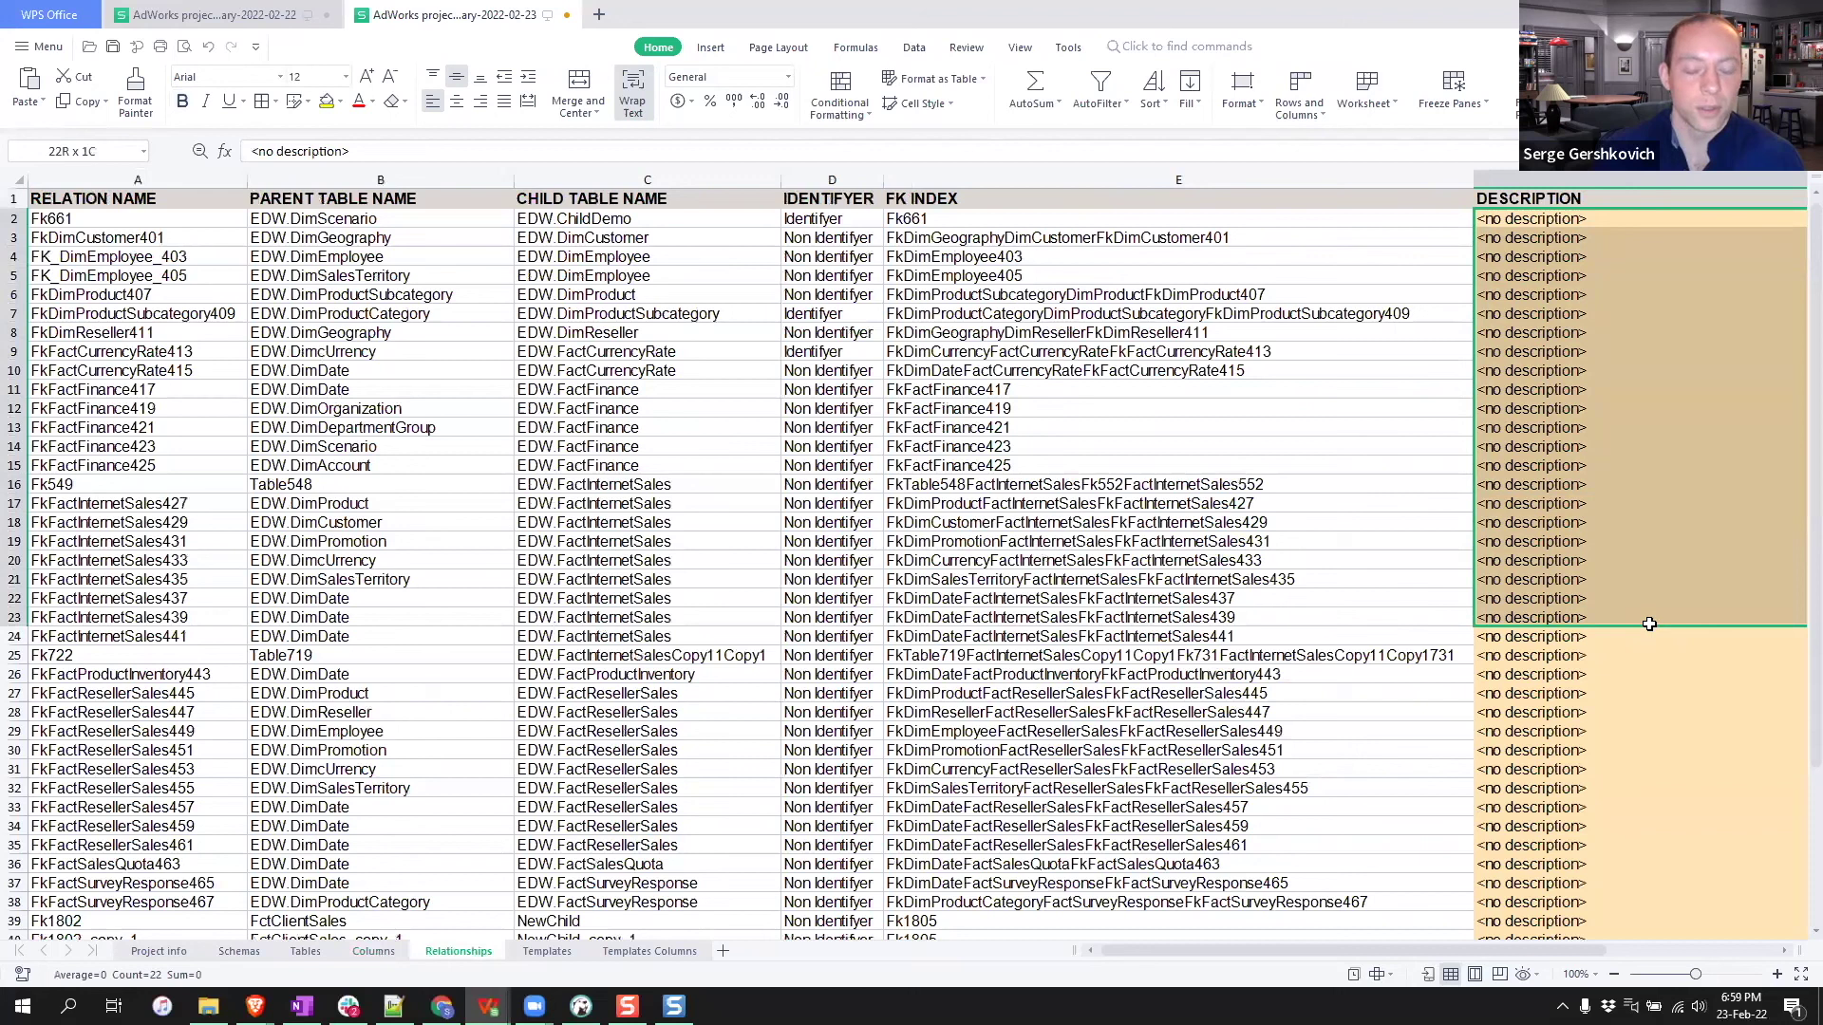
{"action": "left_click_drag", "start_coordinate": [1649, 624], "coordinate": [1649, 624]}
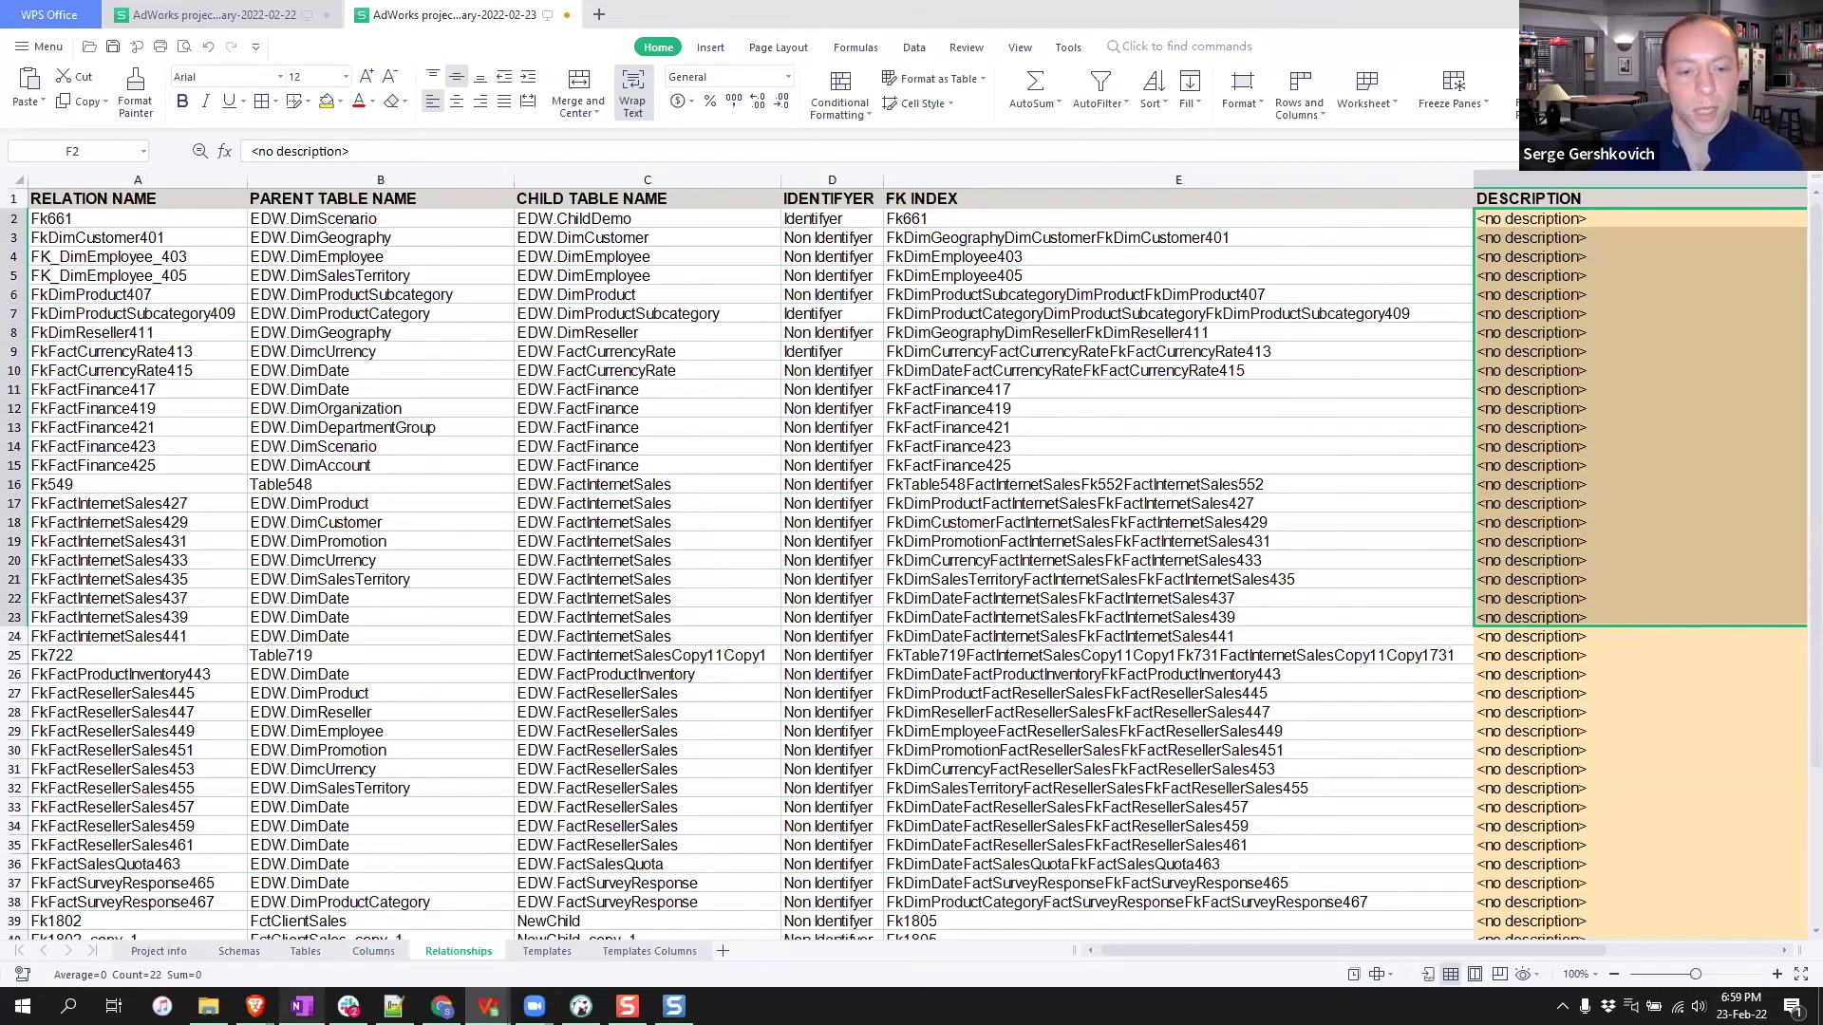
{"action": "mouse_move", "coordinate": [255, 1007]}
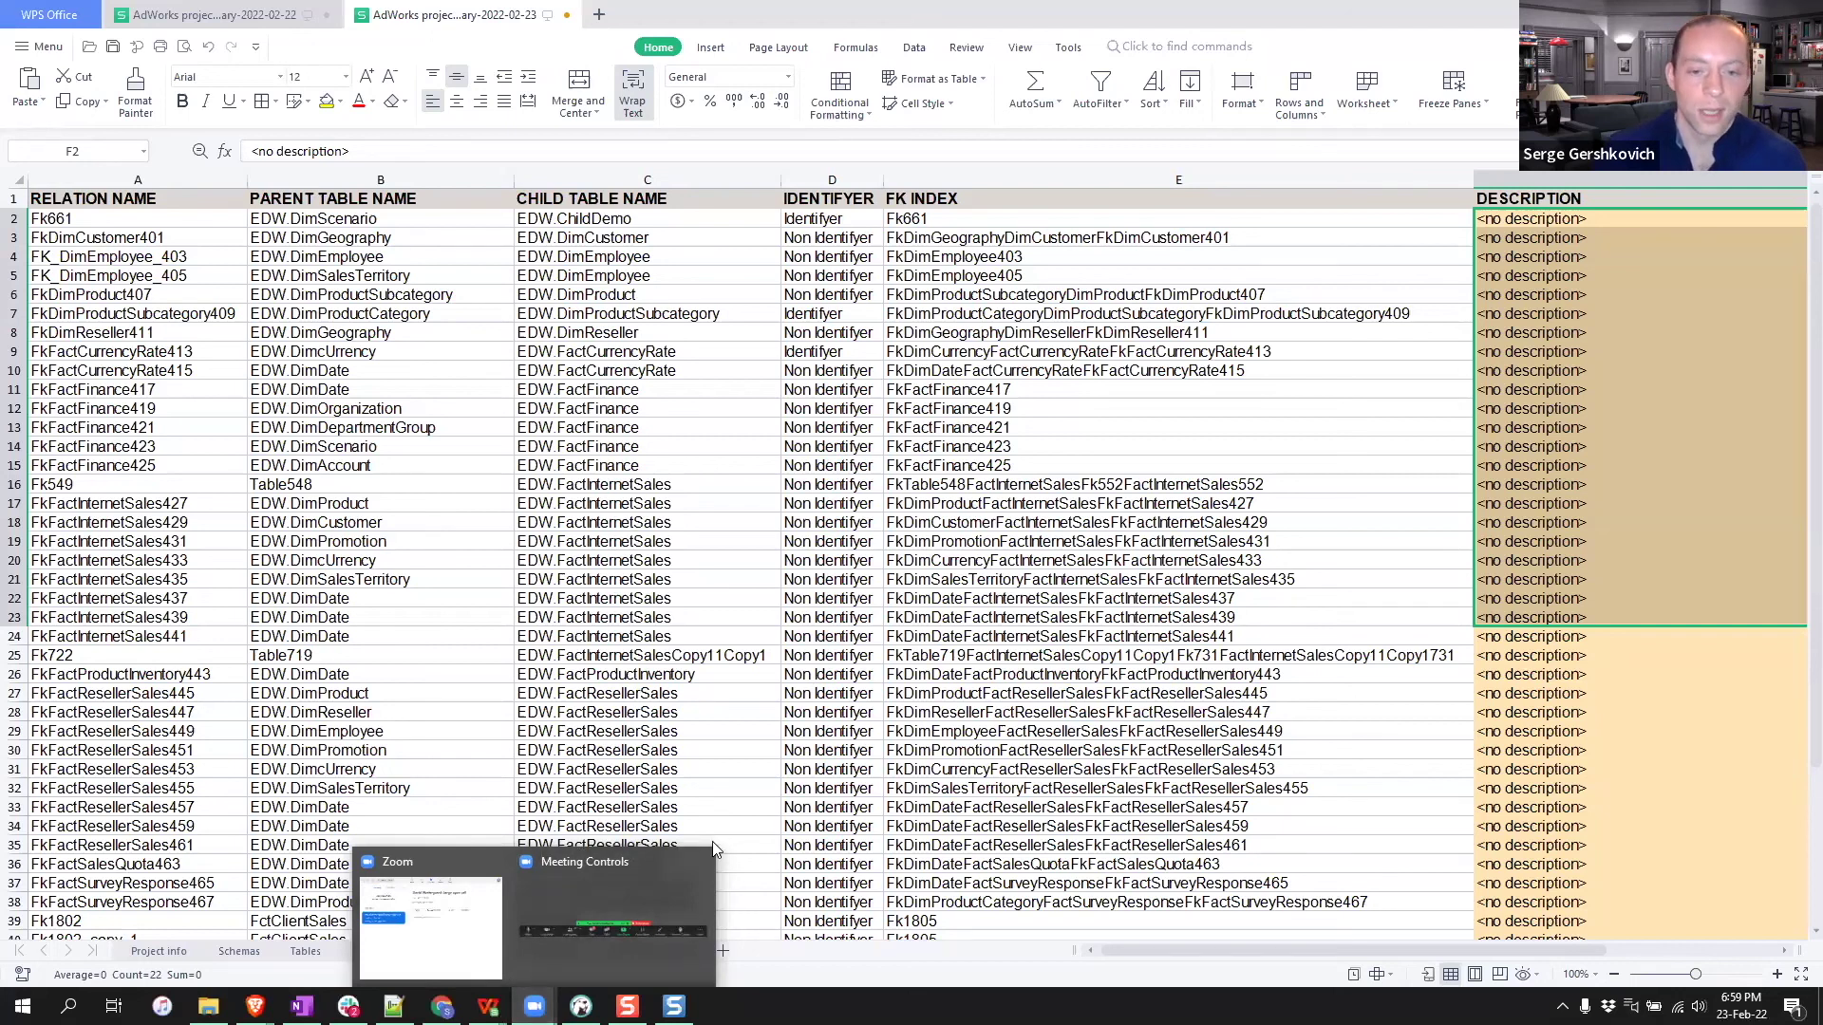
{"action": "left_click", "coordinate": [940, 492]}
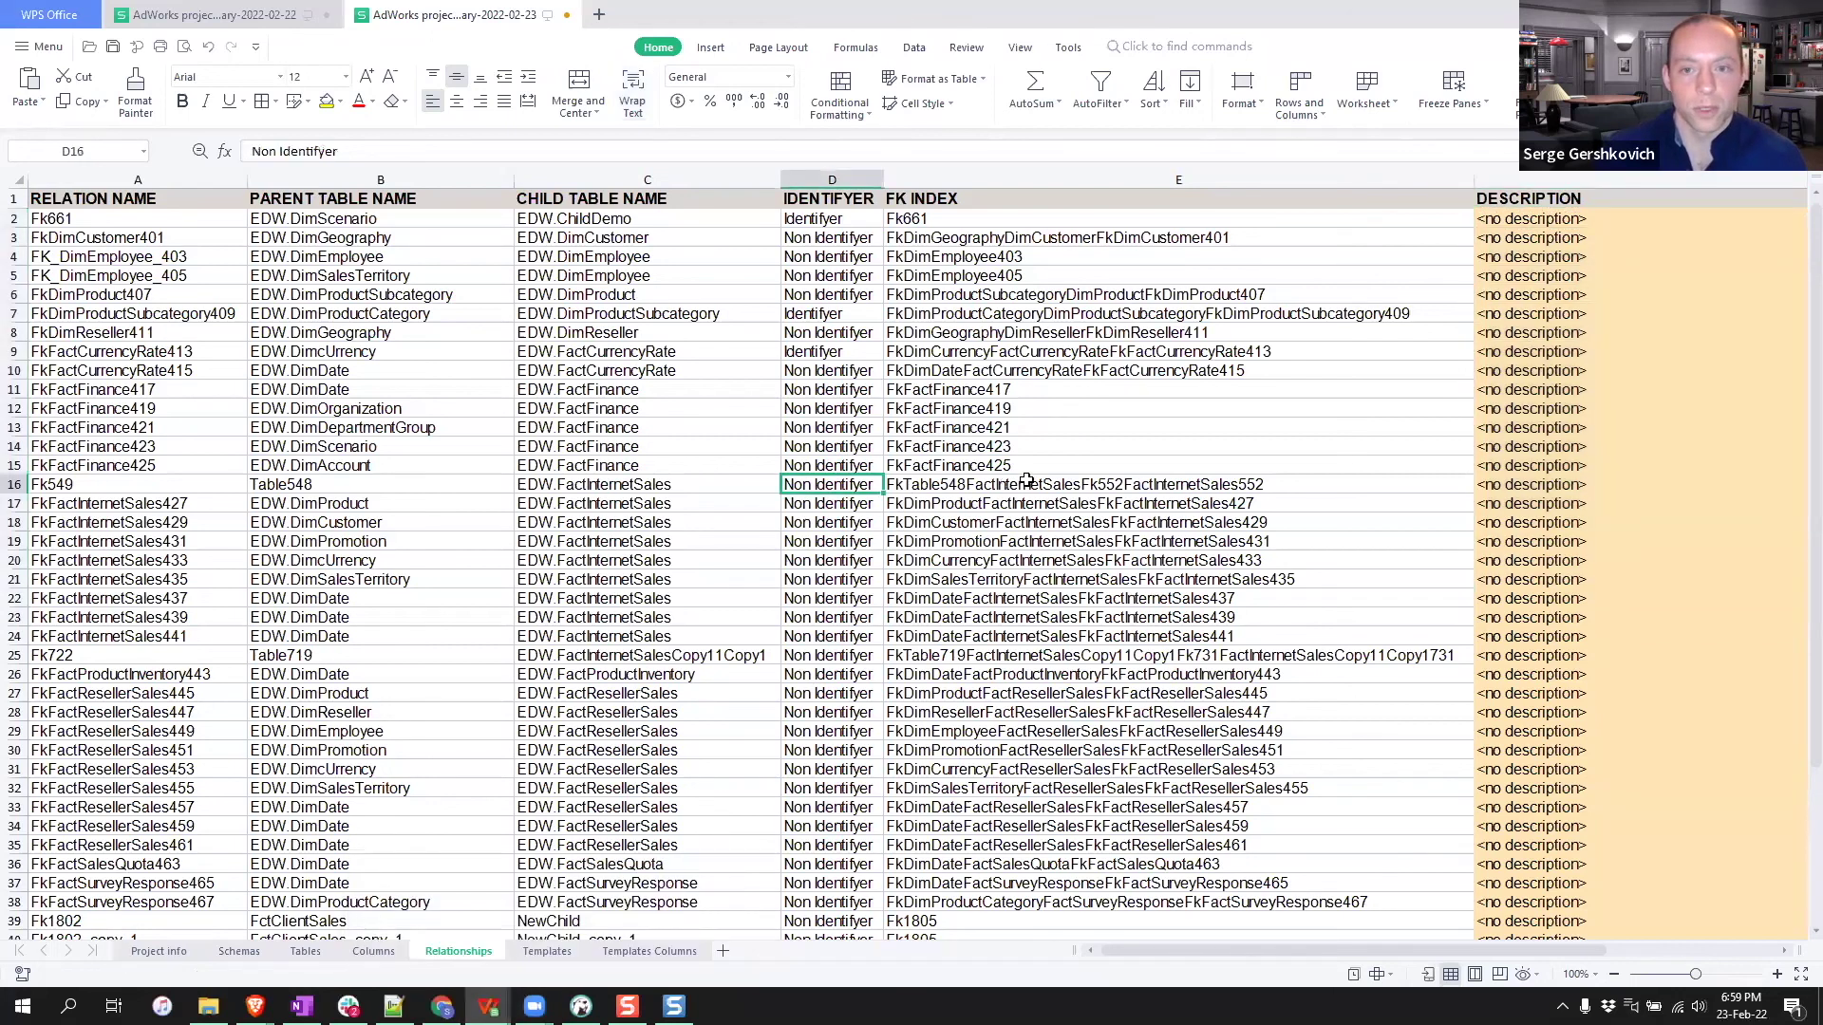
{"action": "left_click", "coordinate": [1025, 482]}
{"action": "left_click", "coordinate": [303, 464]}
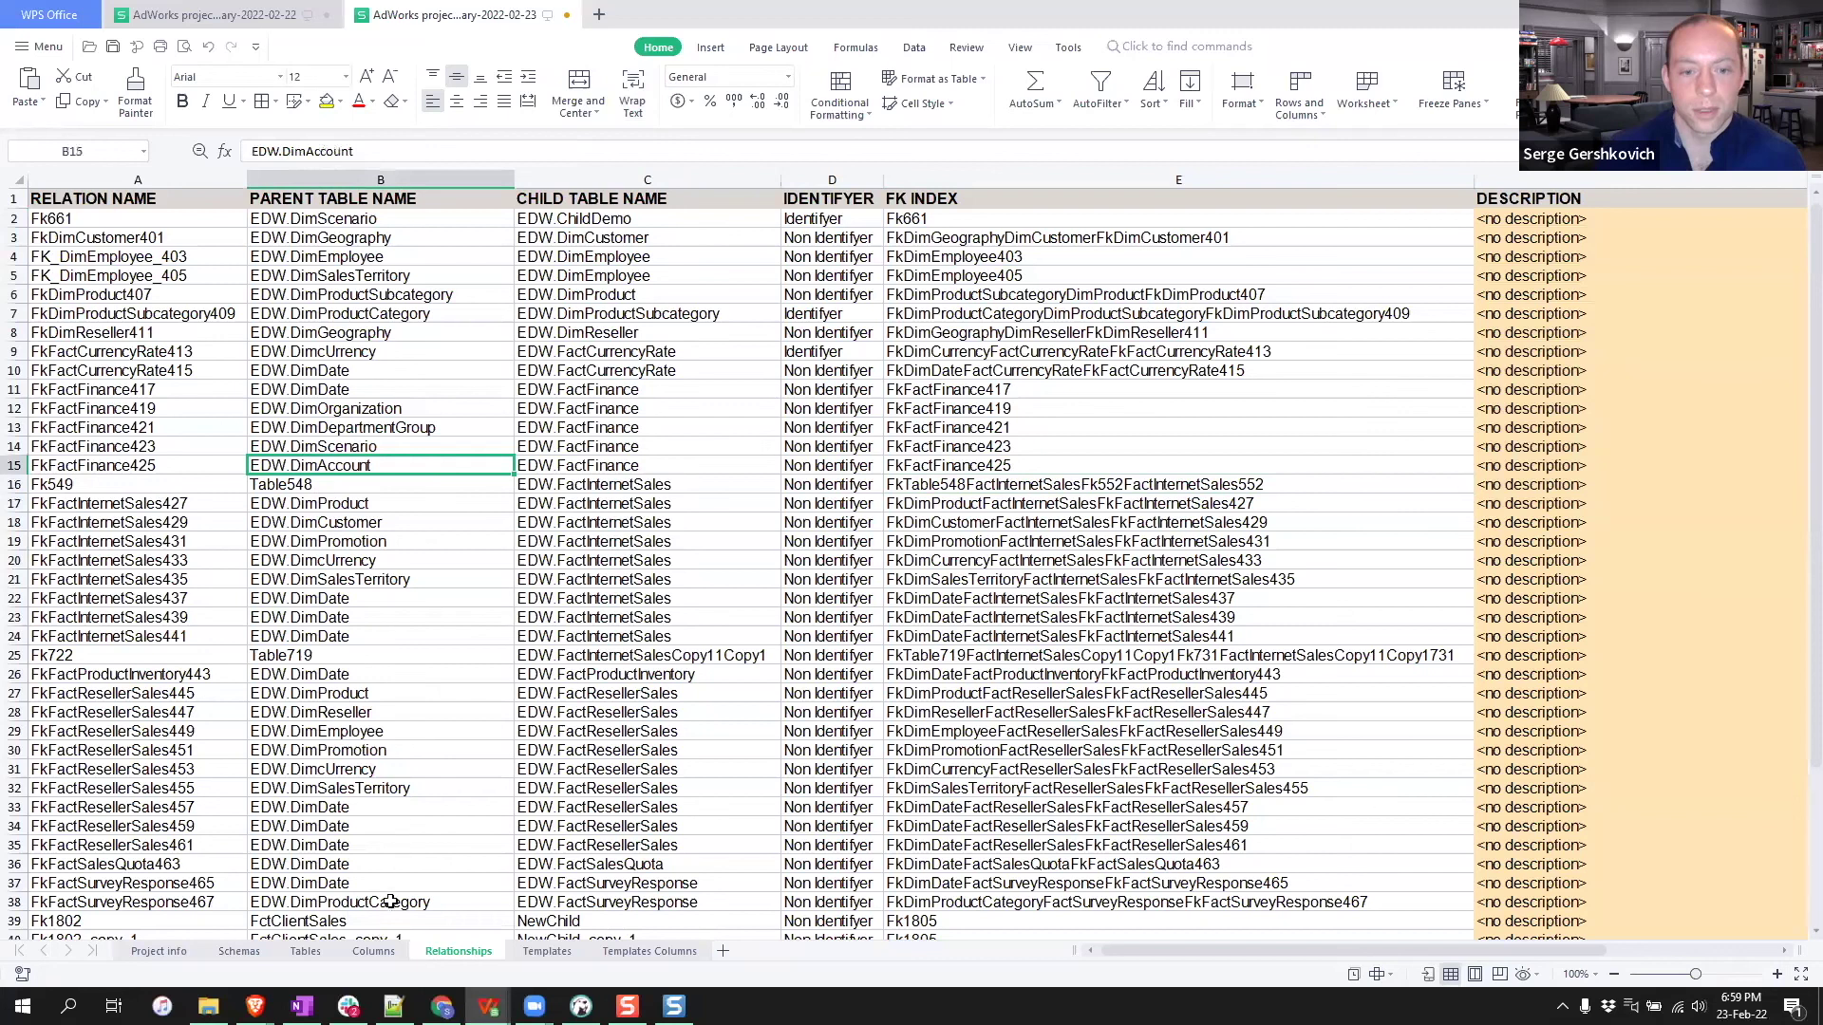
- On the Columns sheet, overwrite C18, D7 and E6 with "asdf" and C7 with "e"
{"action": "left_click", "coordinate": [373, 950]}
{"action": "left_click", "coordinate": [404, 528]}
{"action": "type", "text": "asdf"}
{"action": "left_click", "coordinate": [399, 314]}
{"action": "type", "text": "e"}
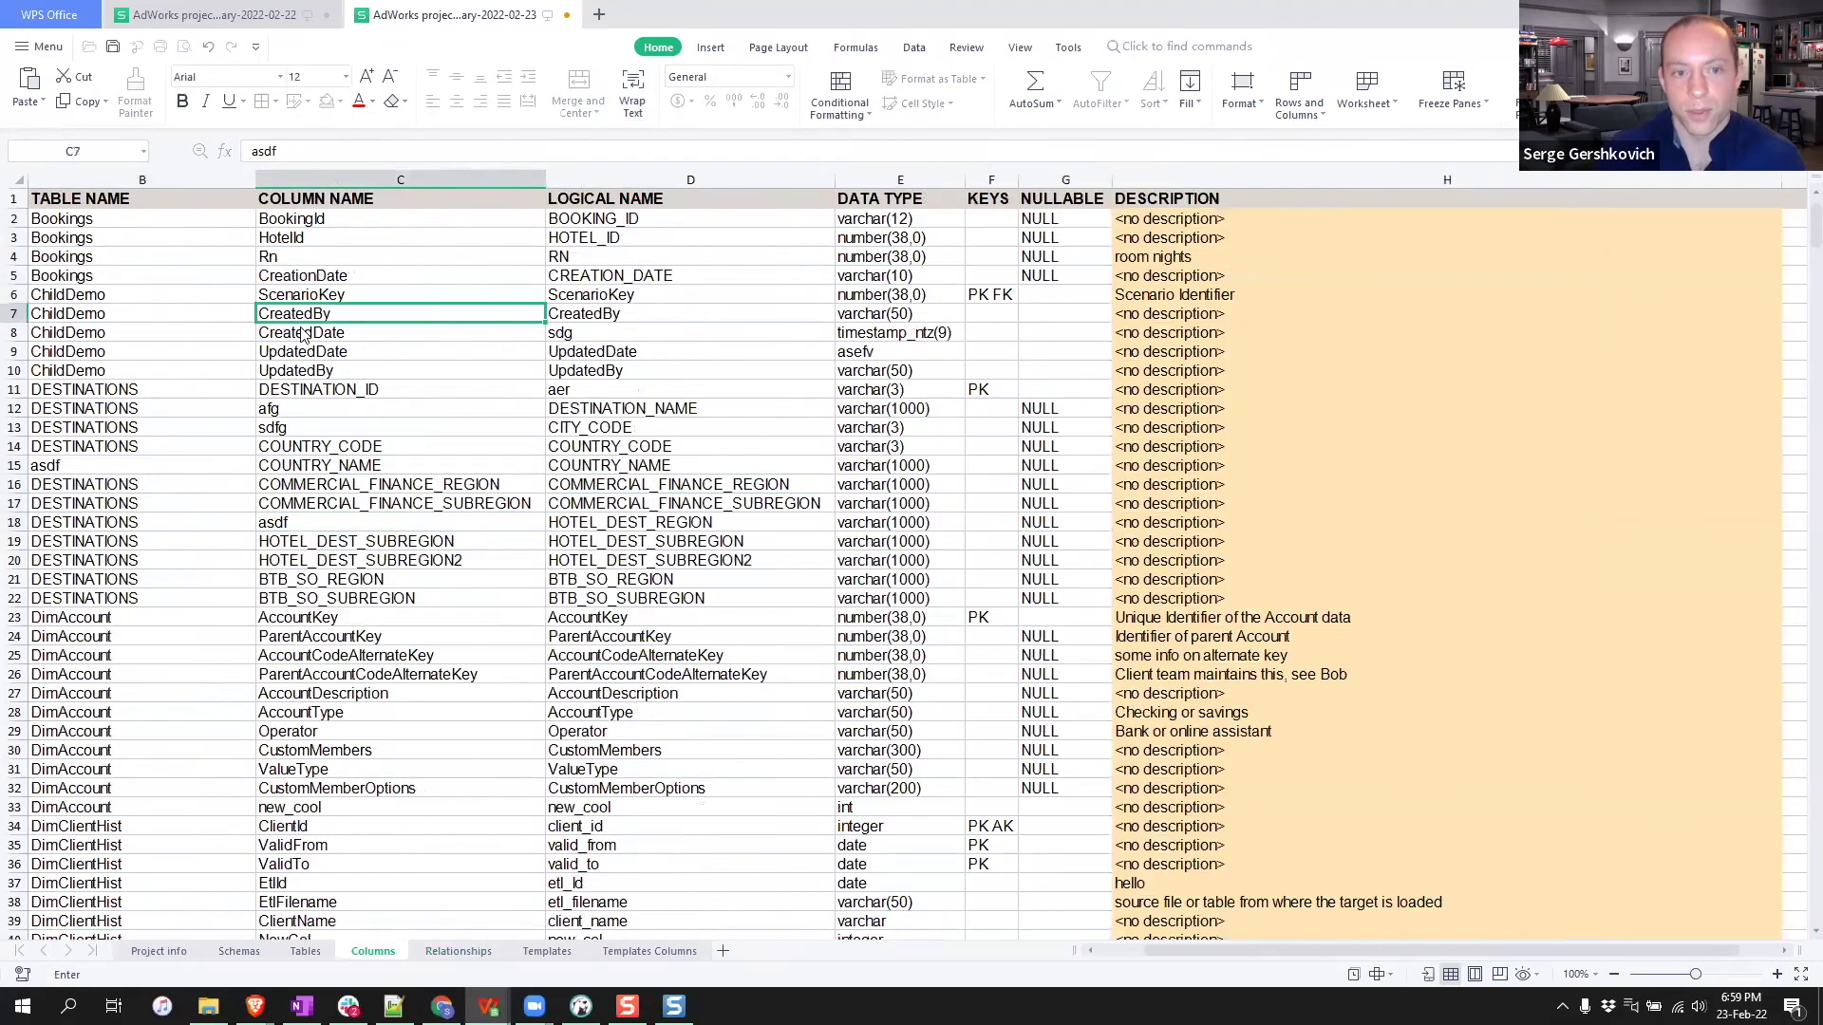
{"action": "left_click", "coordinate": [665, 313]}
{"action": "type", "text": "asdf"}
{"action": "left_click", "coordinate": [875, 296]}
{"action": "type", "text": "asdf"}
{"action": "left_click", "coordinate": [826, 482]}
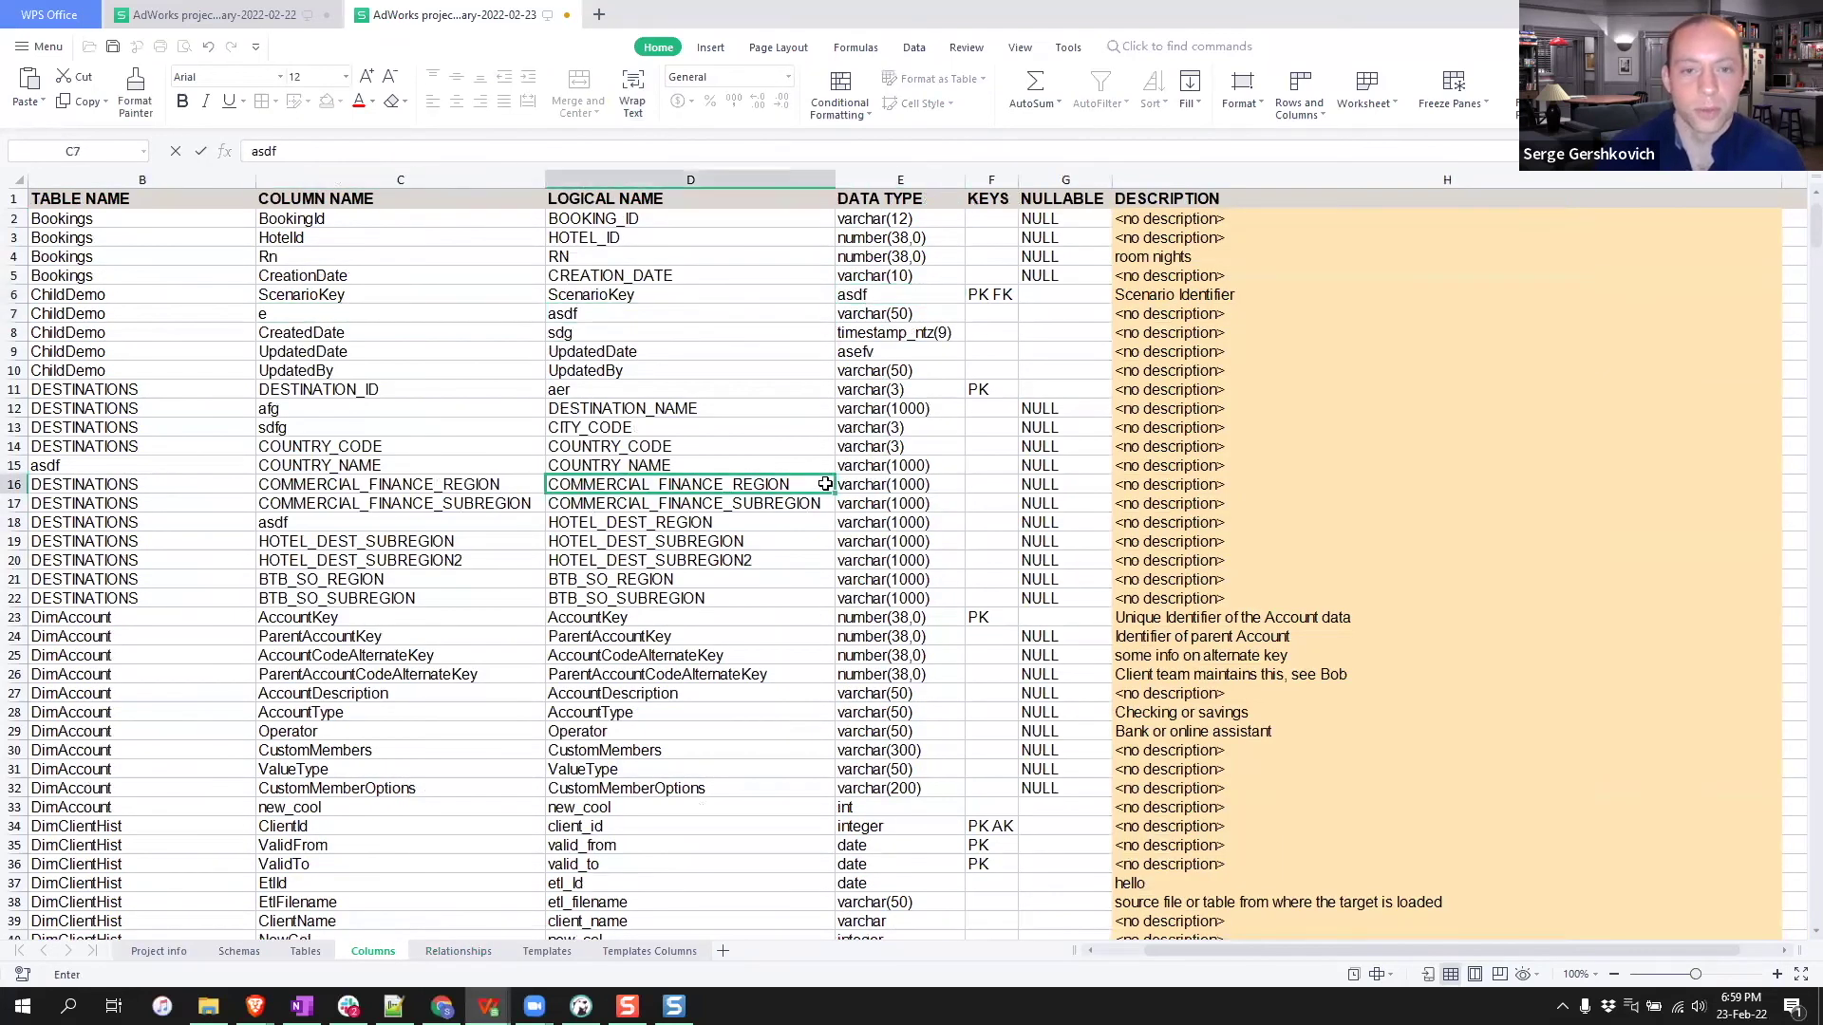
- Highlight the ScenarioKey cells C6 to F6 and the description cells H7 to H28, and finish on description cell H27
{"action": "left_click_drag", "start_coordinate": [270, 296], "coordinate": [982, 299]}
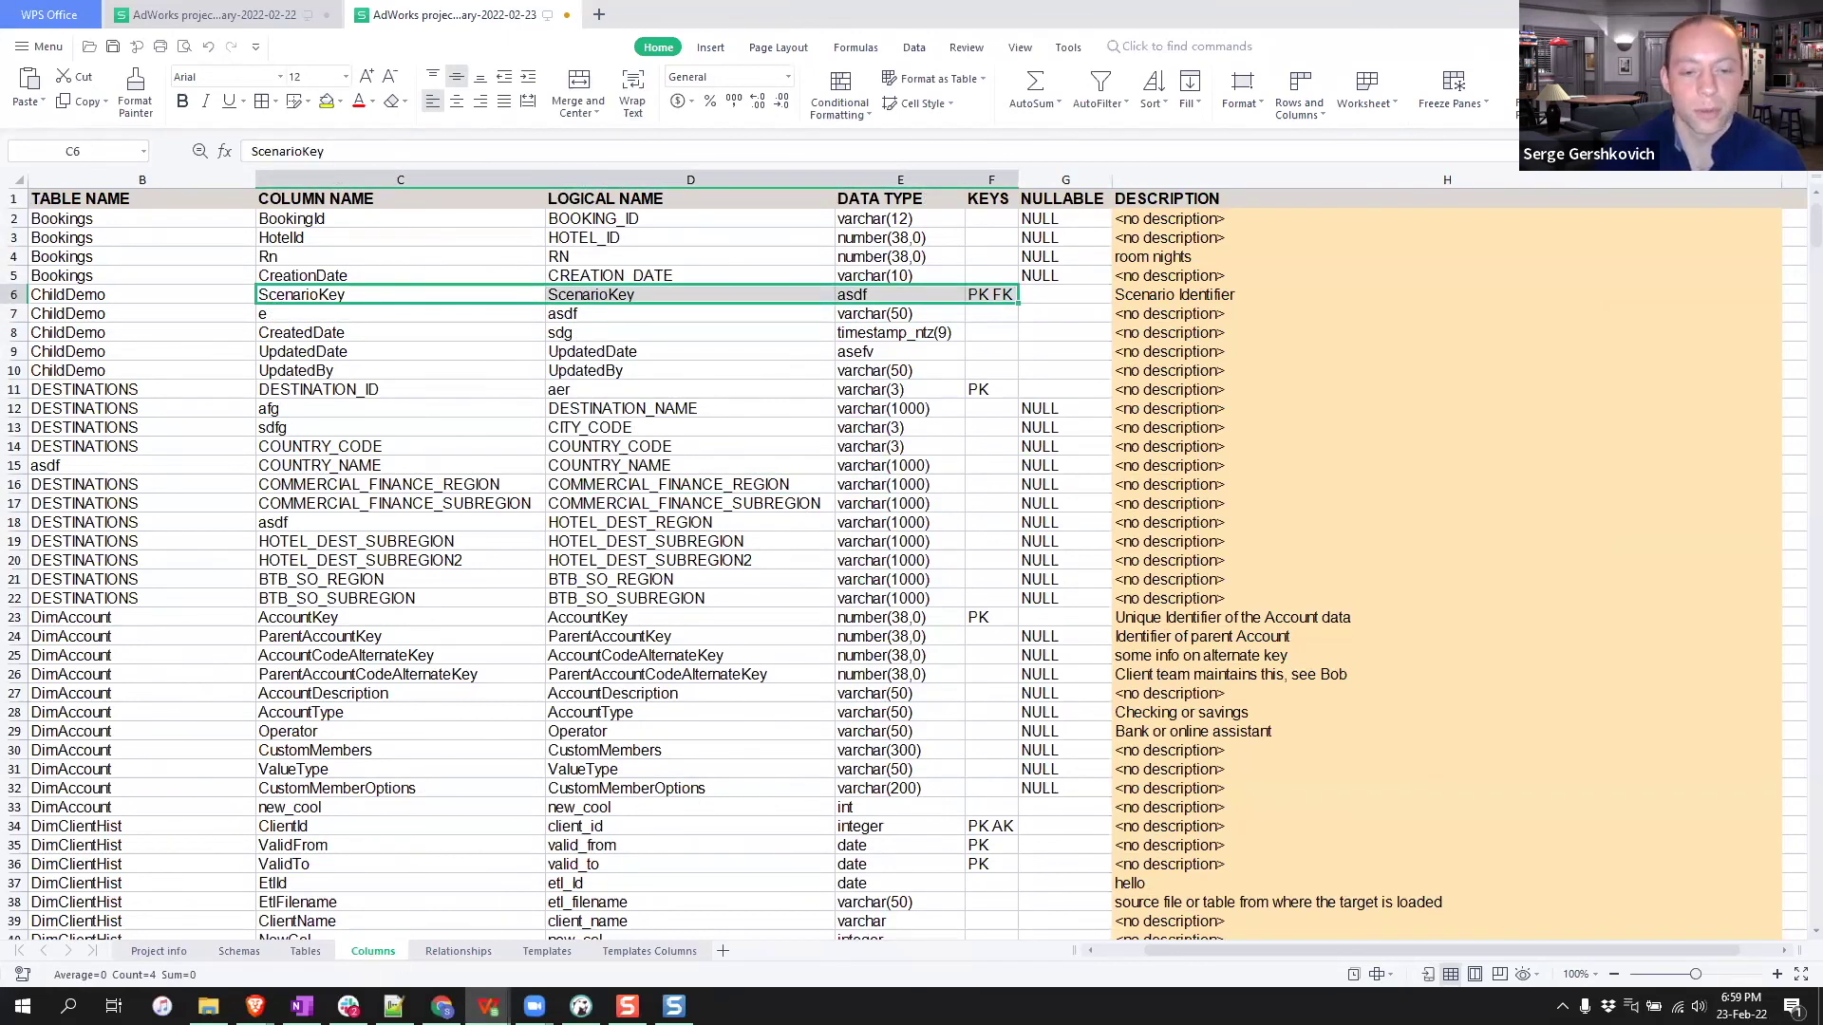
{"action": "left_click_drag", "start_coordinate": [1325, 318], "coordinate": [1328, 718]}
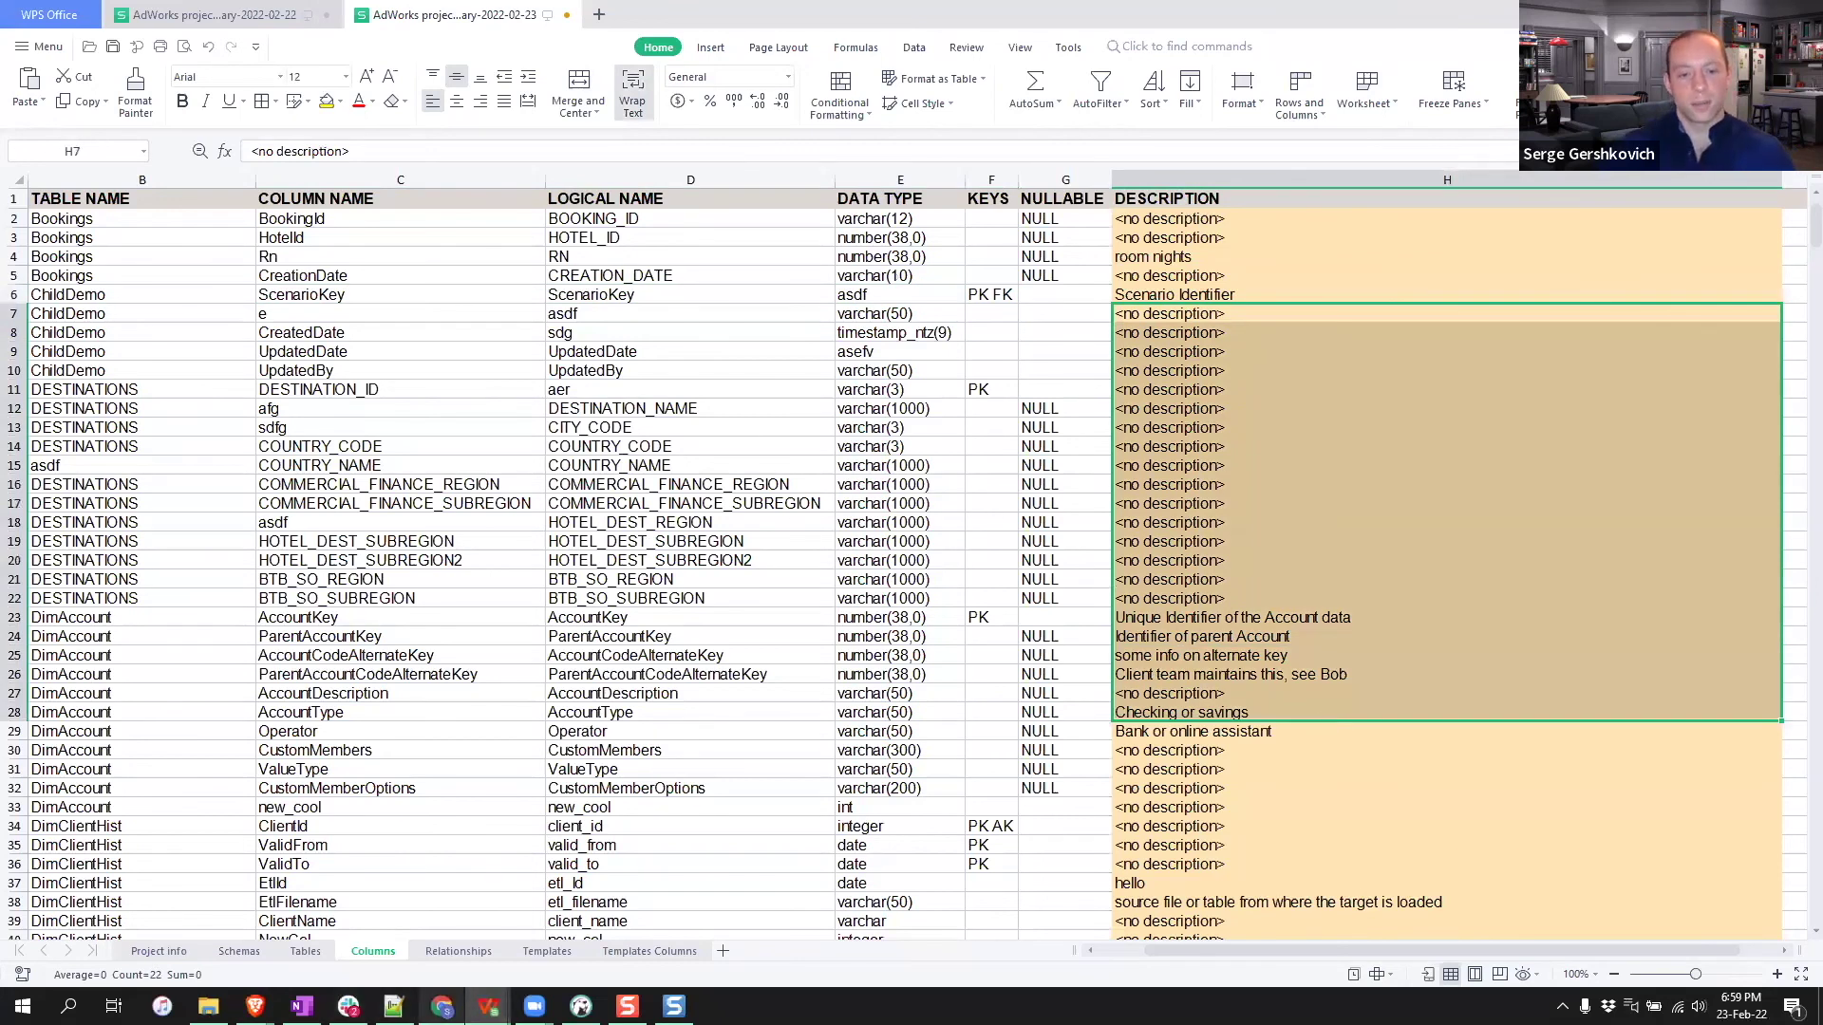
{"action": "mouse_move", "coordinate": [535, 1007]}
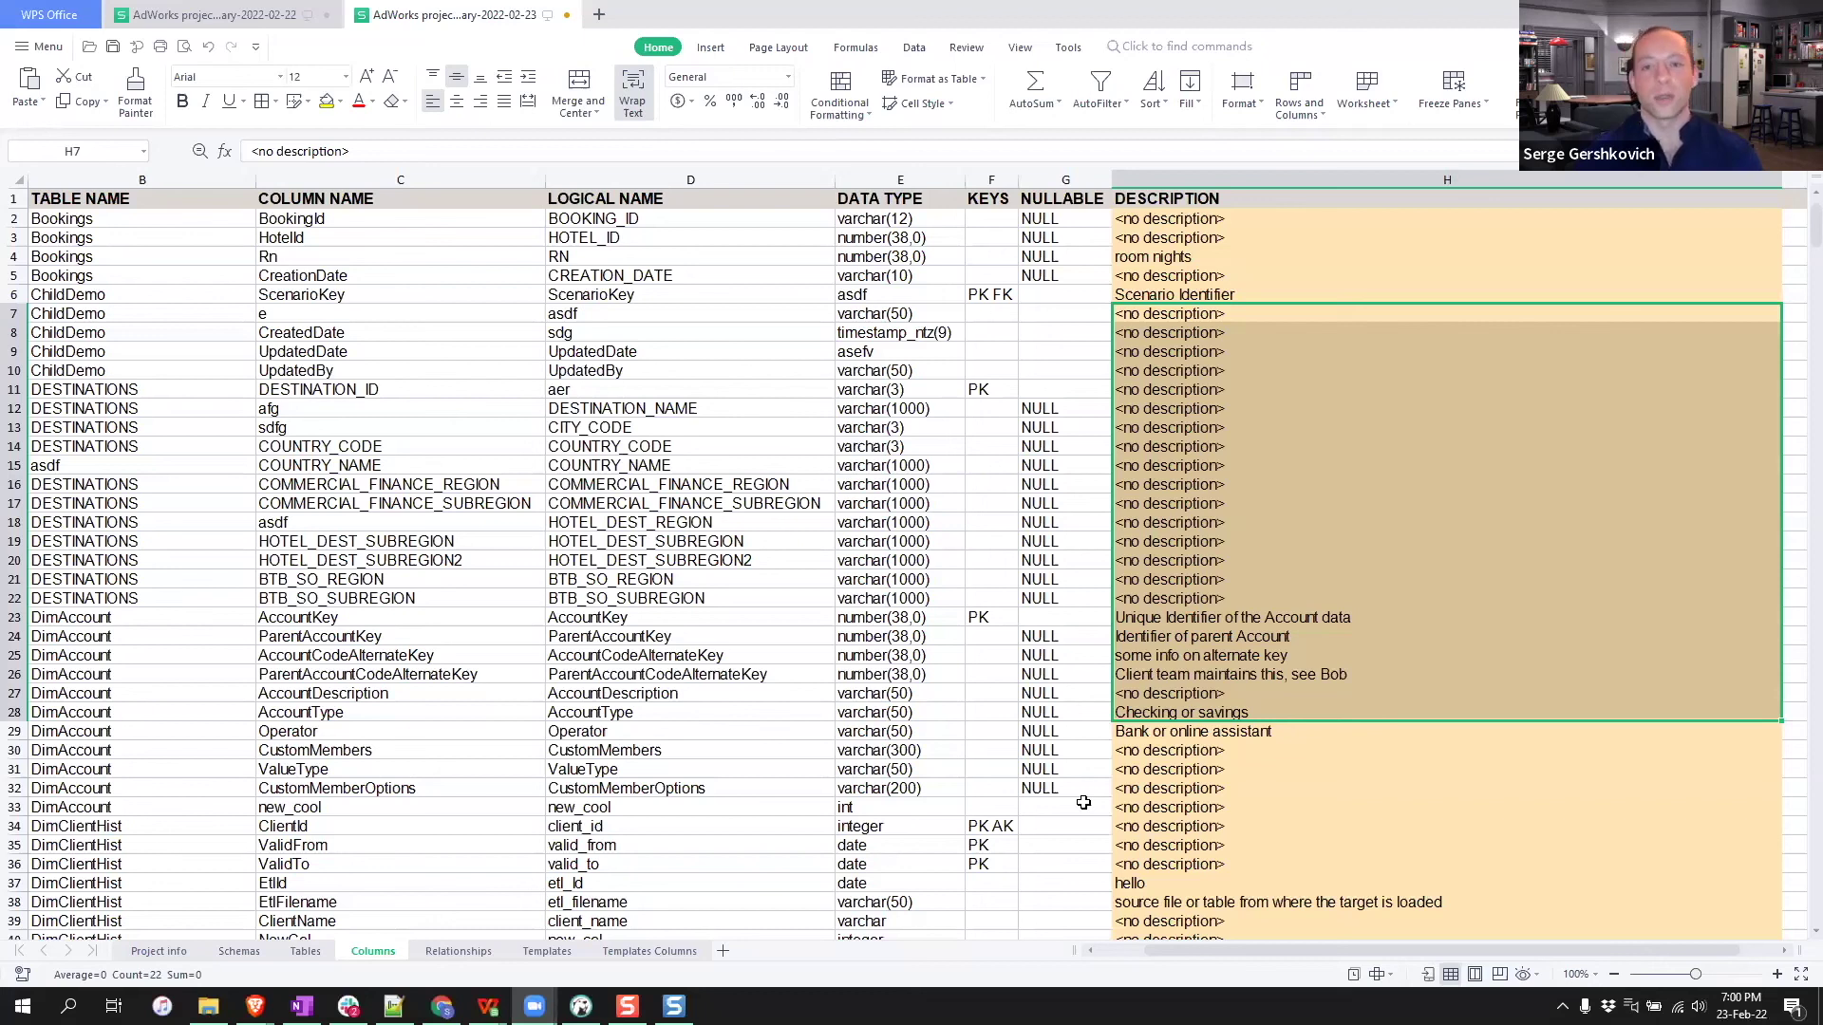
{"action": "left_click", "coordinate": [1425, 698]}
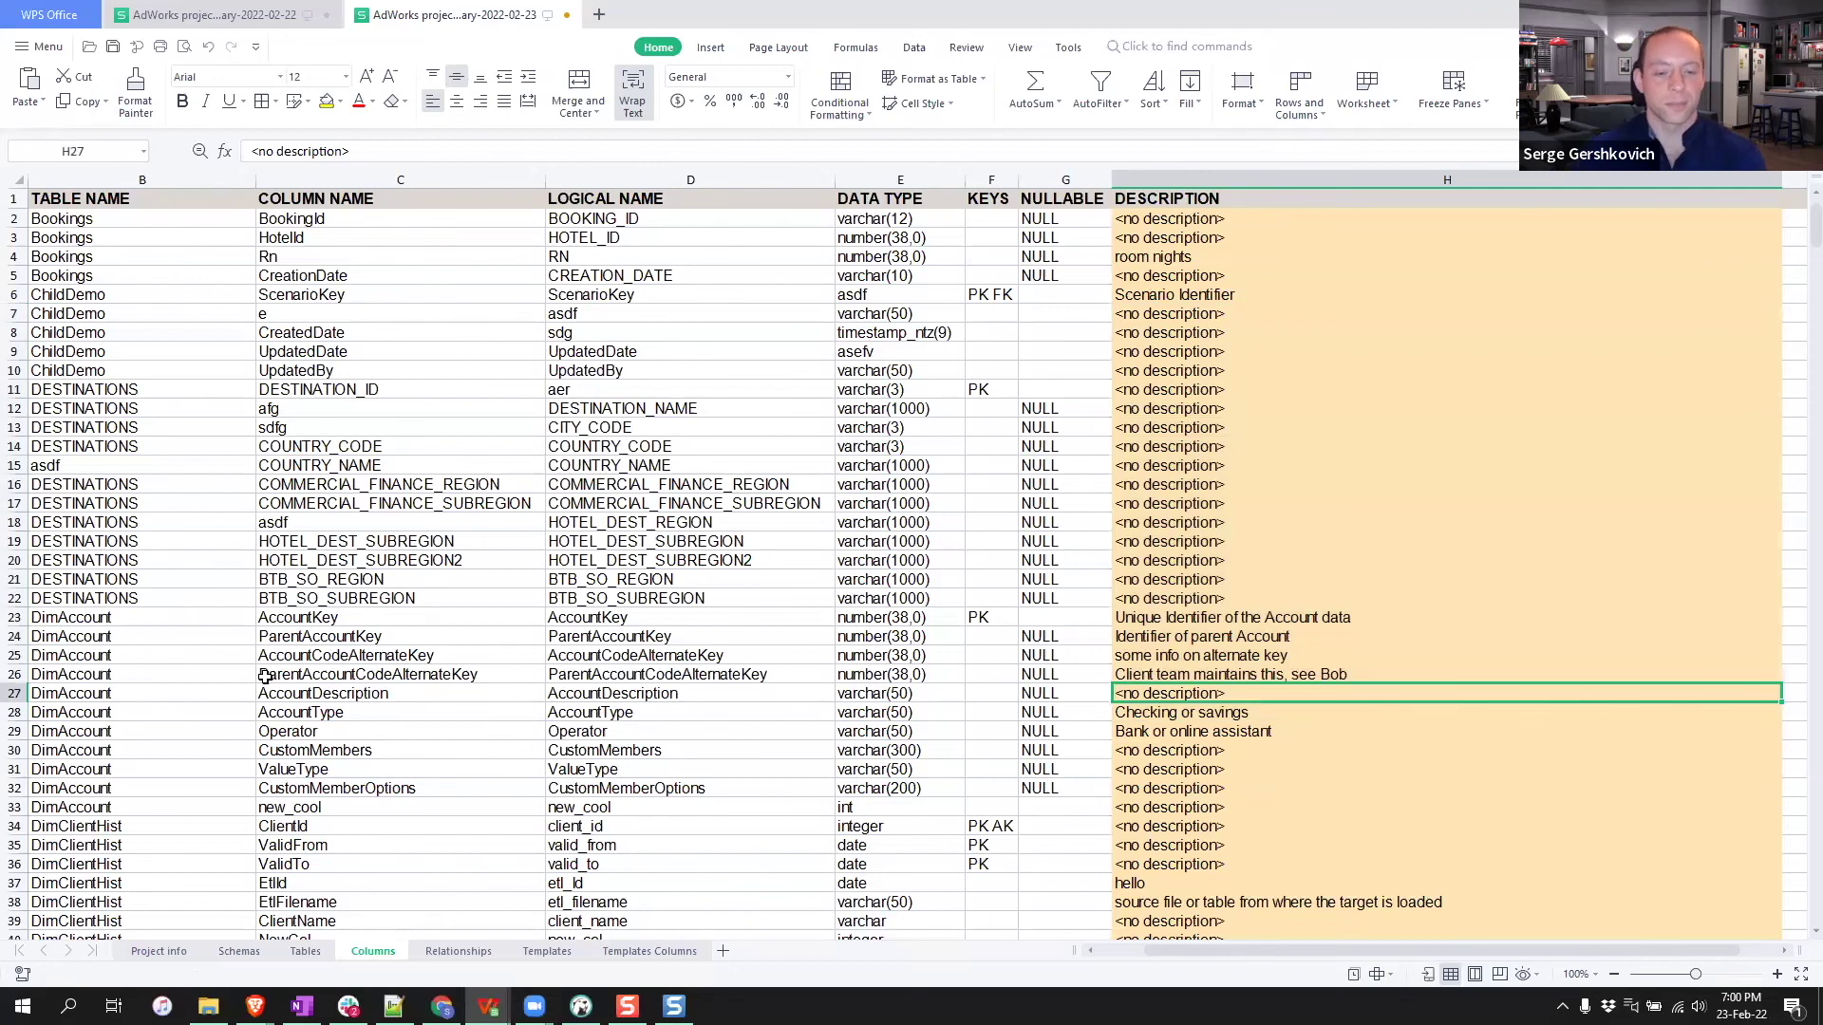